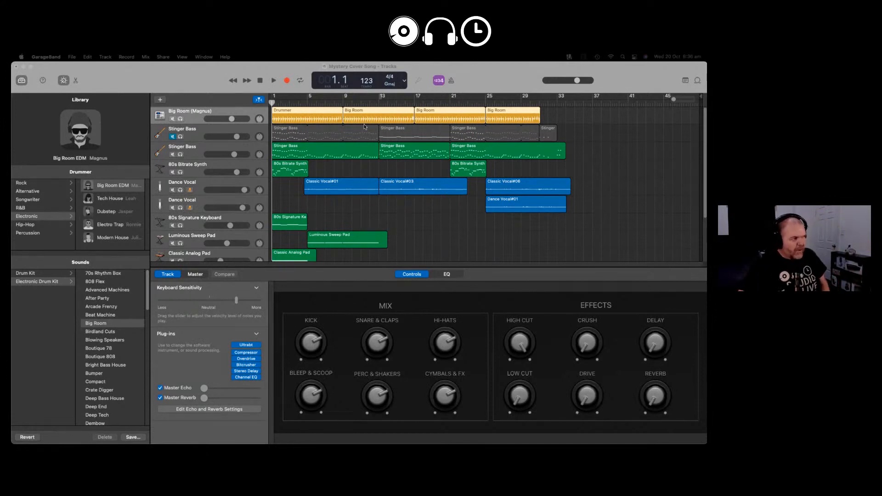
- Check GarageBand's version information and close the about window
{"action": "left_click", "coordinate": [45, 57]}
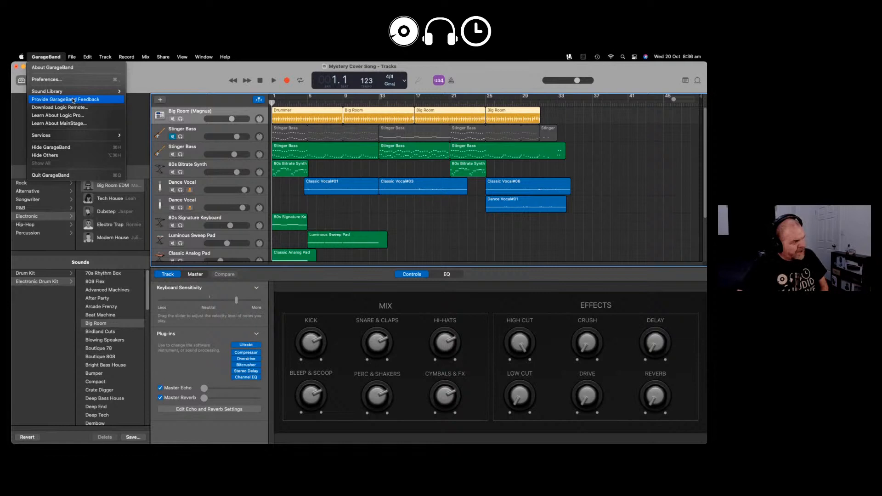
{"action": "mouse_move", "coordinate": [61, 95]}
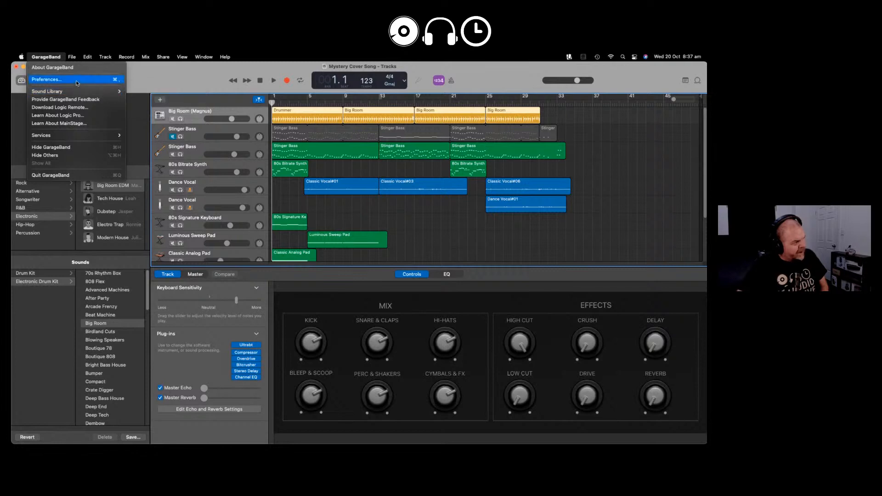
{"action": "left_click", "coordinate": [63, 68]}
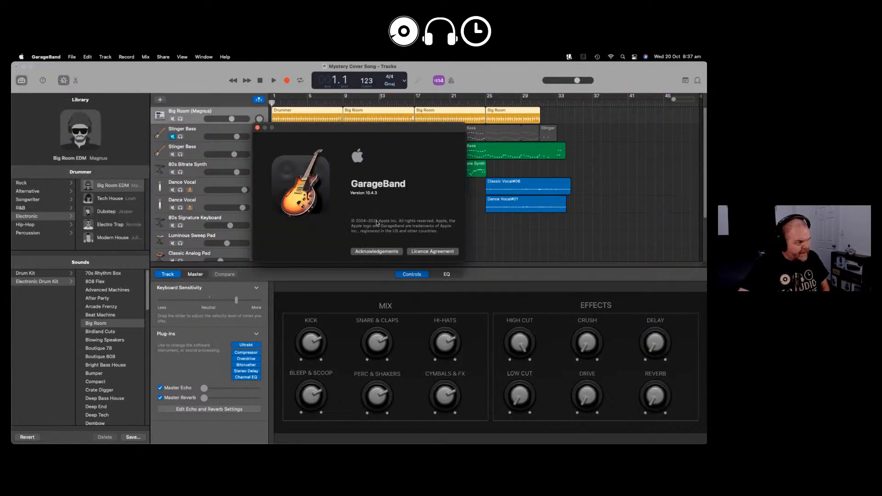
{"action": "left_click", "coordinate": [257, 127]}
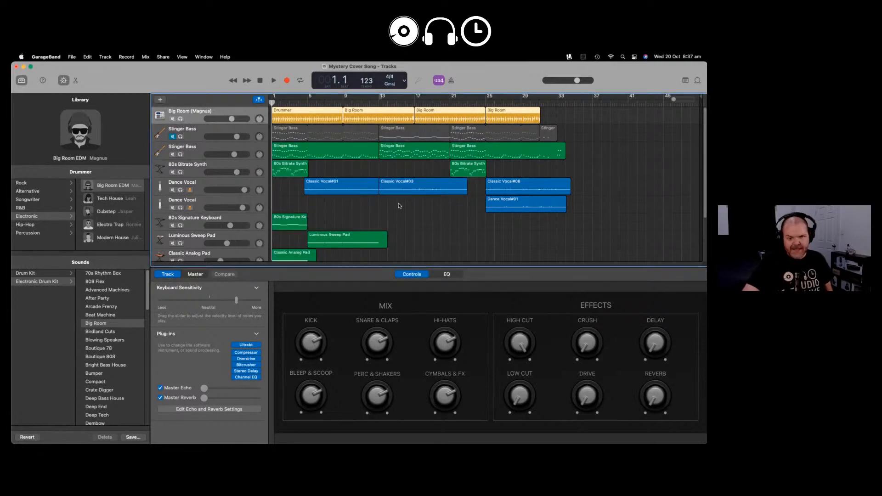
- Quit GarageBand, answering the prompt about saving the open song's changes
{"action": "mouse_move", "coordinate": [84, 126]}
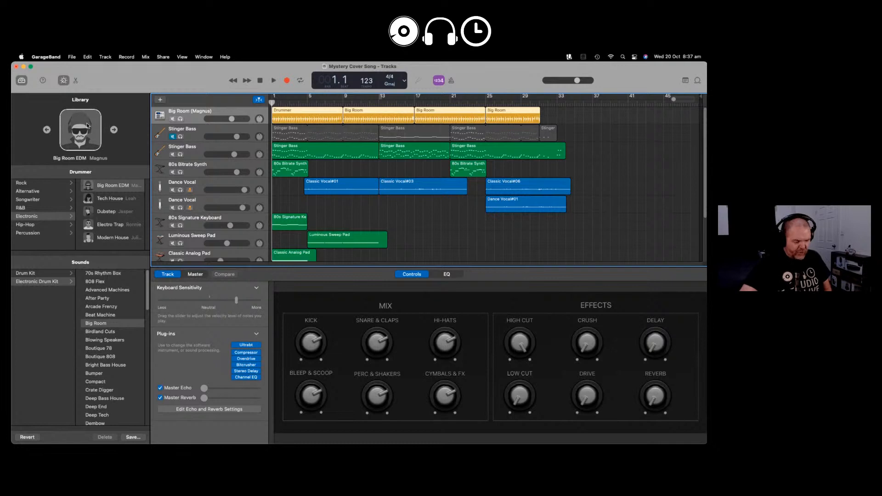
{"action": "left_click", "coordinate": [50, 57]}
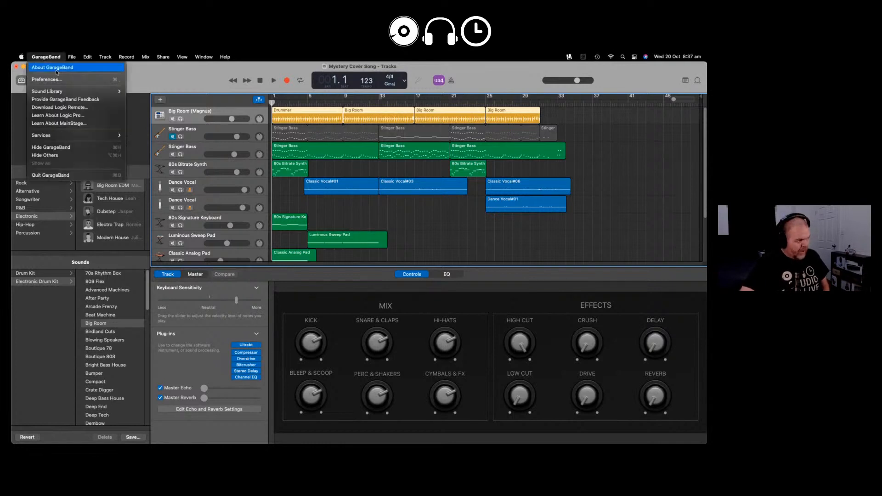
{"action": "left_click", "coordinate": [59, 175]}
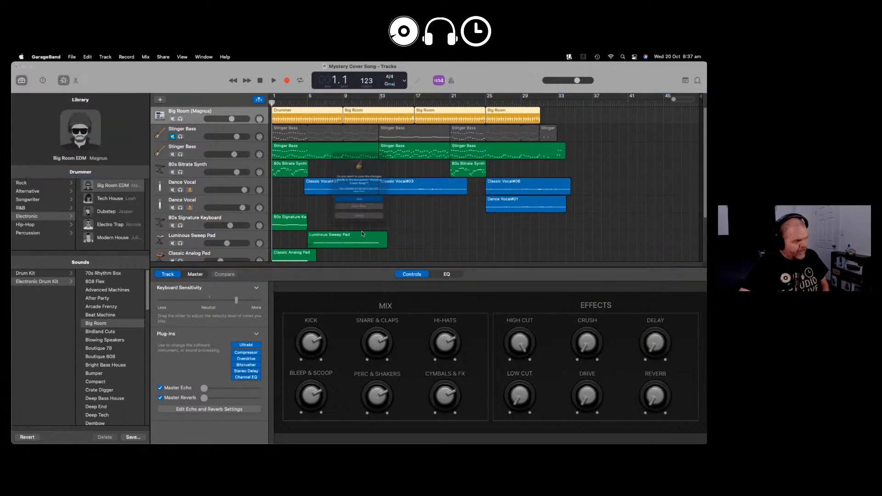
{"action": "left_click", "coordinate": [389, 208]}
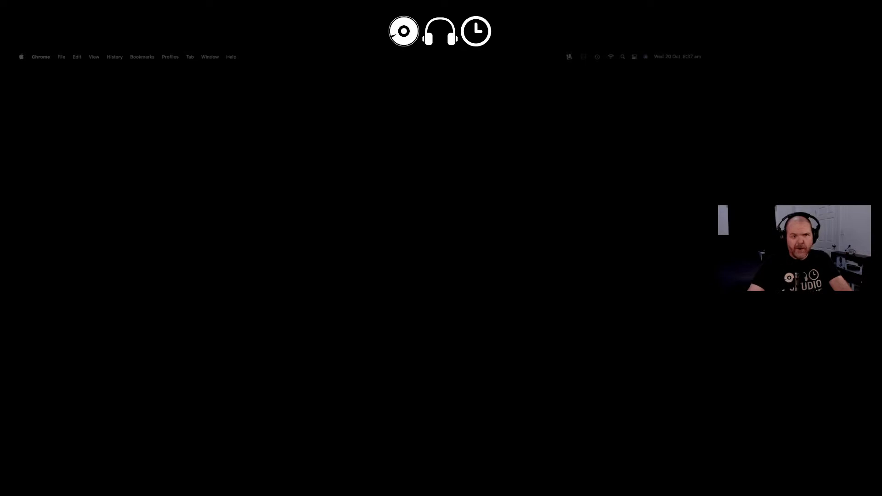
- Switch to the App Store, search for "garageband" and start the GarageBand update
{"action": "left_click_drag", "start_coordinate": [706, 134], "coordinate": [358, 180]}
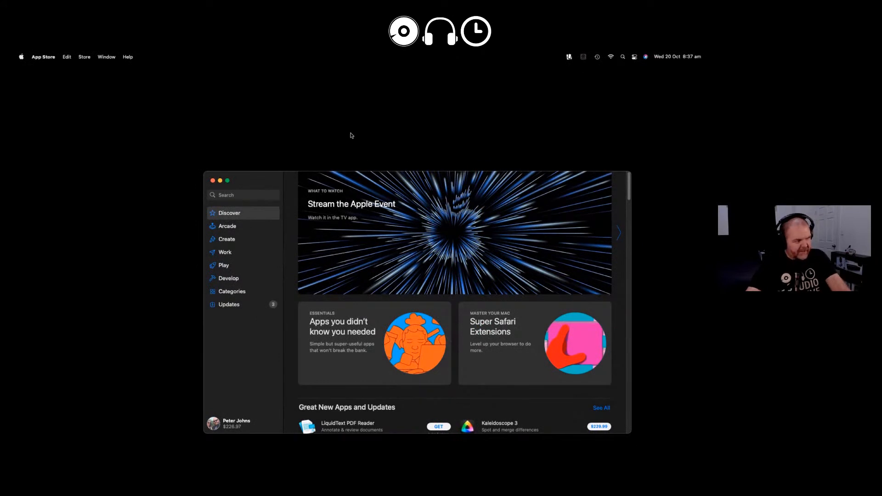
{"action": "left_click_drag", "start_coordinate": [440, 179], "coordinate": [407, 123]}
{"action": "left_click", "coordinate": [198, 139]}
{"action": "type", "text": "garageband"}
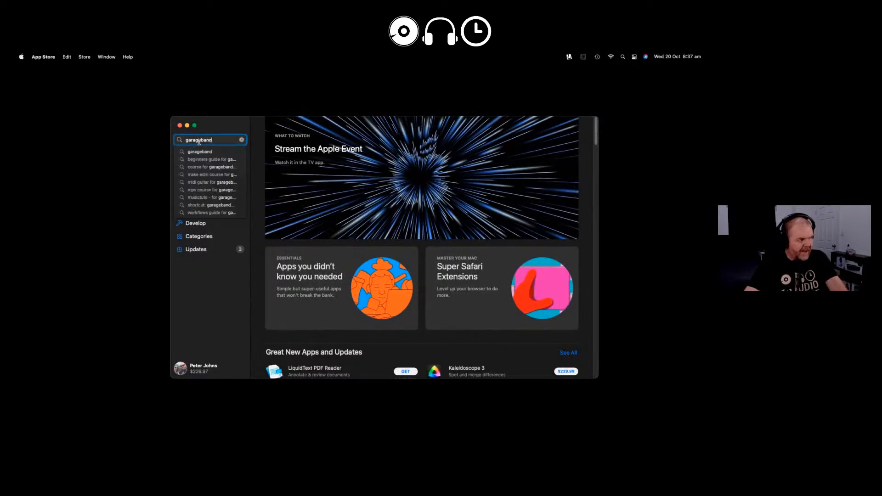
{"action": "key", "text": "Return"}
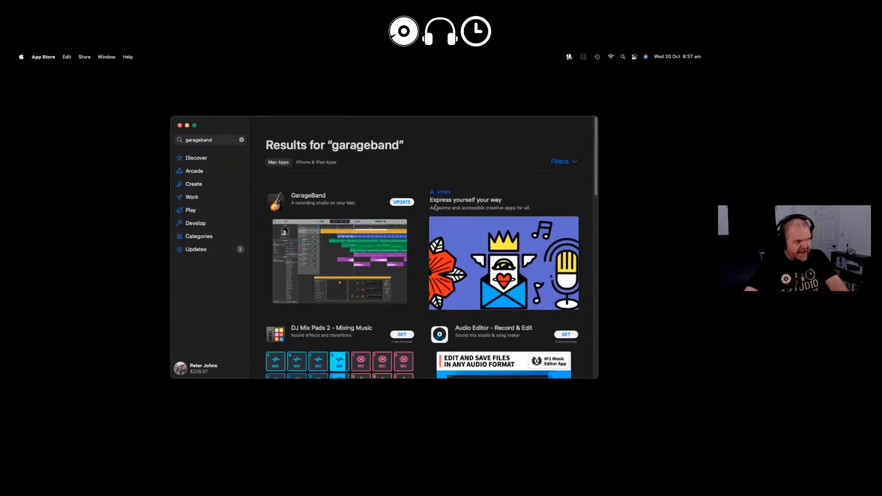
{"action": "left_click", "coordinate": [404, 203]}
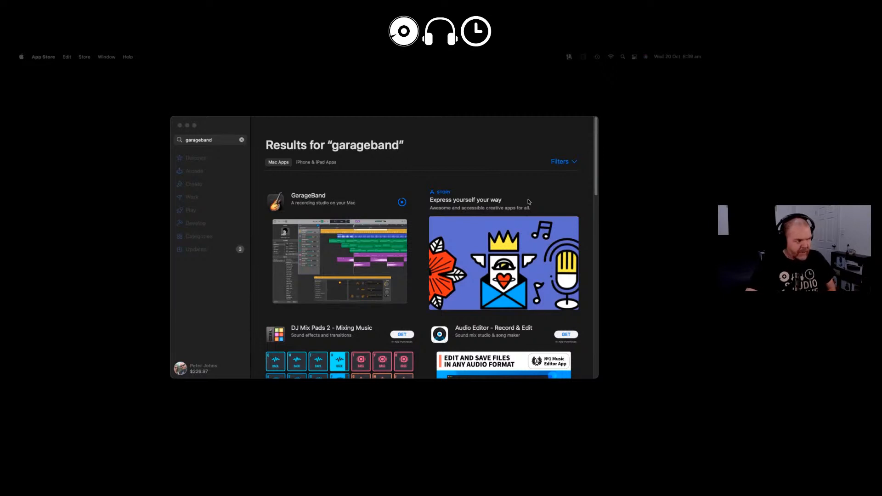
- Open GarageBand's store page and read the complete What's New notes for the update
{"action": "left_click", "coordinate": [317, 199]}
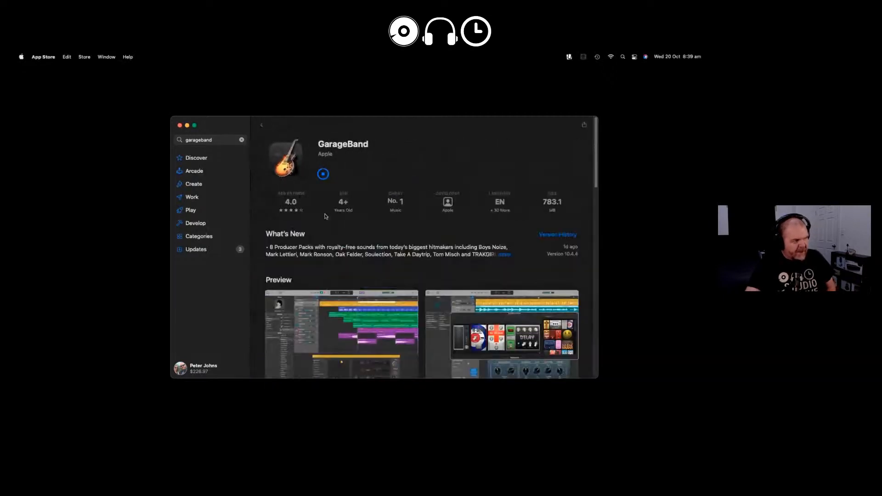
{"action": "left_click", "coordinate": [504, 255]}
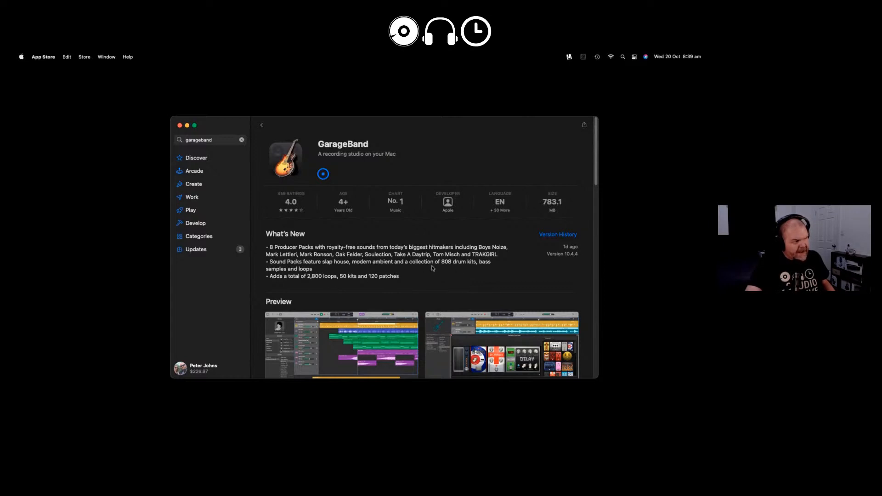
{"action": "scroll", "coordinate": [411, 259], "scroll_direction": "down", "scroll_amount": 2}
{"action": "scroll", "coordinate": [411, 260], "scroll_direction": "down", "scroll_amount": 3}
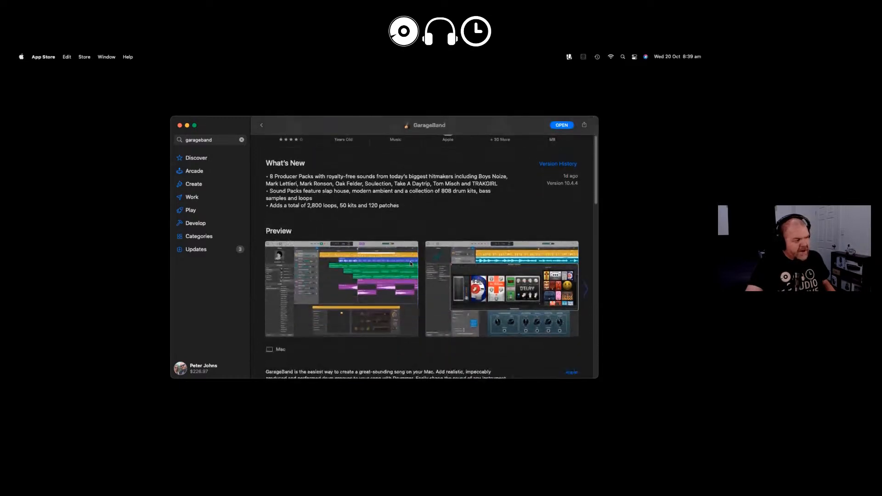
{"action": "scroll", "coordinate": [410, 263], "scroll_direction": "down", "scroll_amount": 1}
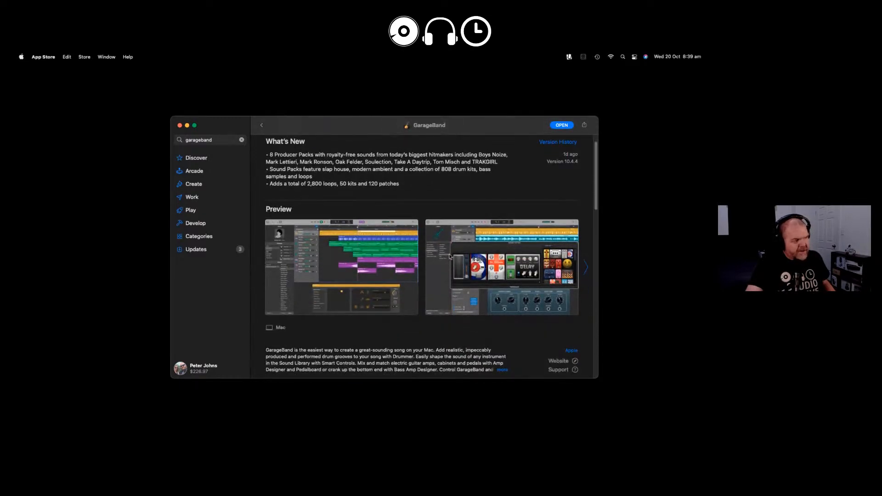
- Browse the GarageBand preview images and skim the description and ratings on its store page
{"action": "left_click", "coordinate": [586, 275]}
{"action": "left_click", "coordinate": [586, 271]}
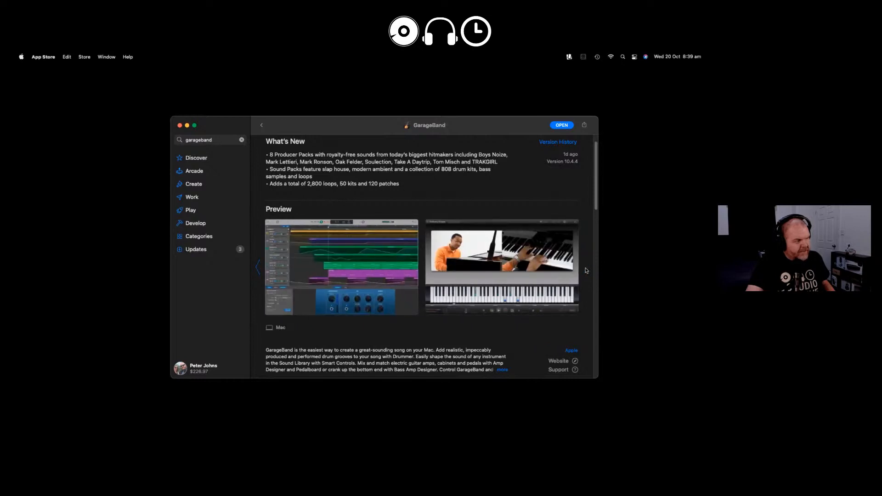
{"action": "left_click", "coordinate": [258, 269]}
{"action": "left_click", "coordinate": [259, 270]}
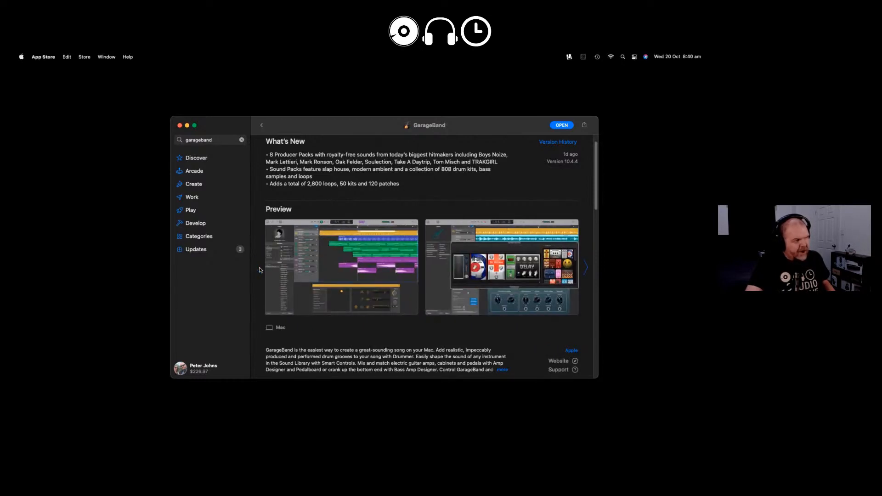
{"action": "scroll", "coordinate": [429, 234], "scroll_direction": "down", "scroll_amount": 3}
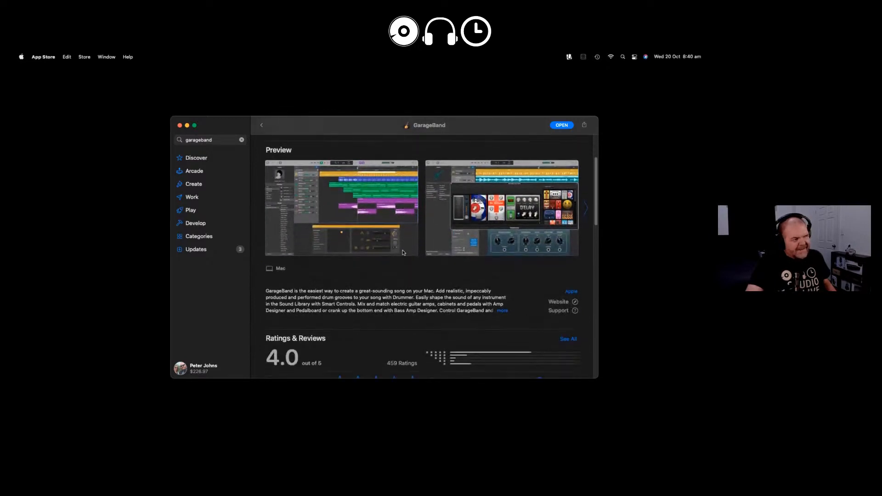
{"action": "scroll", "coordinate": [403, 252], "scroll_direction": "down", "scroll_amount": 1}
{"action": "scroll", "coordinate": [402, 254], "scroll_direction": "up", "scroll_amount": 5}
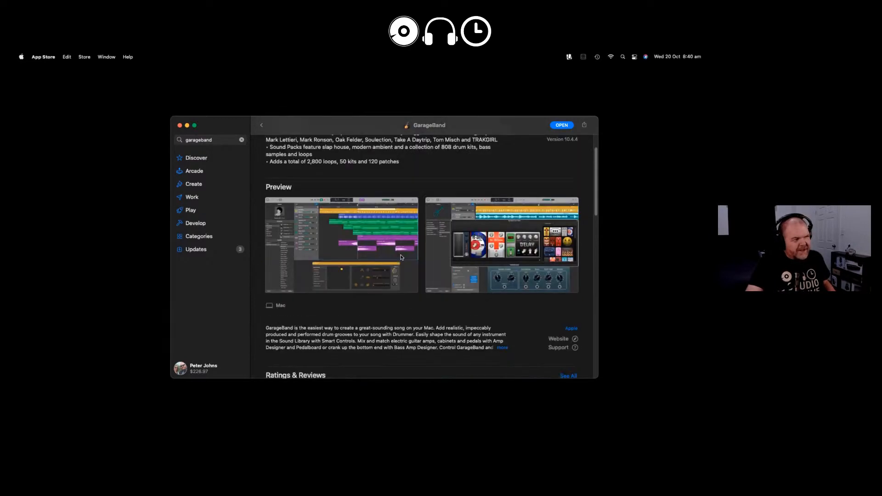
{"action": "scroll", "coordinate": [402, 257], "scroll_direction": "up", "scroll_amount": 1}
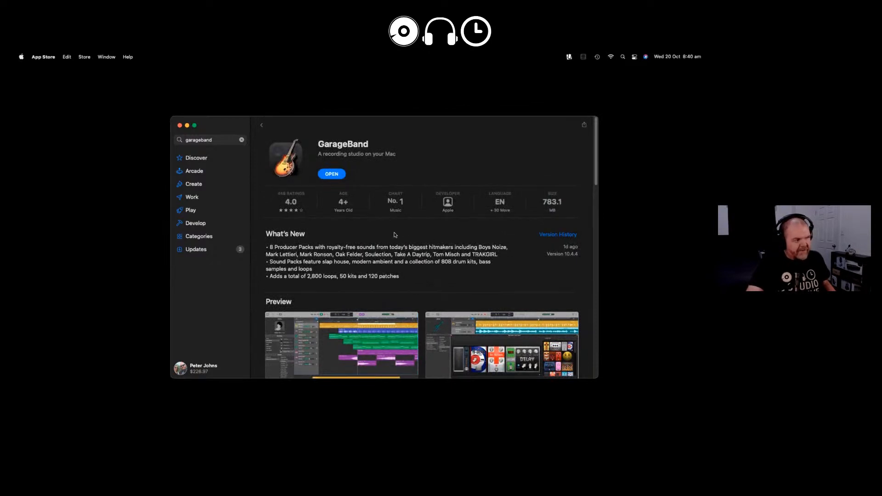
- Open the updated GarageBand and start downloading all available sounds for its sound library
{"action": "left_click", "coordinate": [331, 175]}
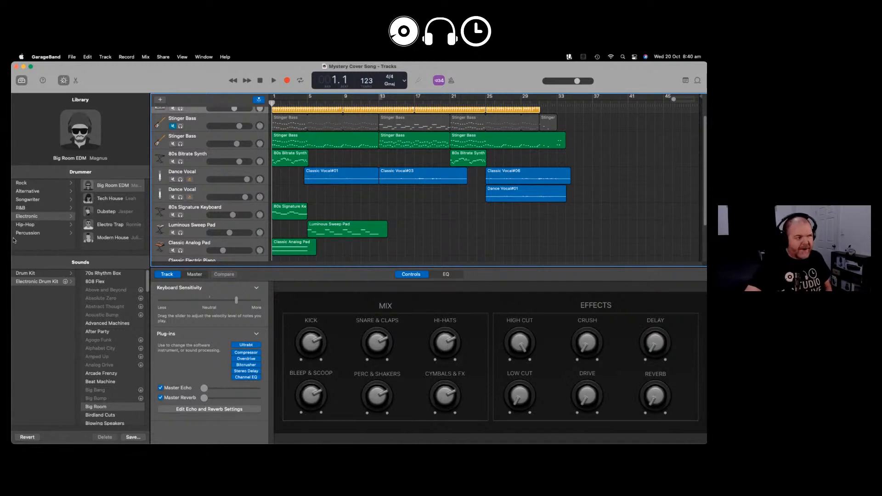
{"action": "left_click", "coordinate": [53, 58]}
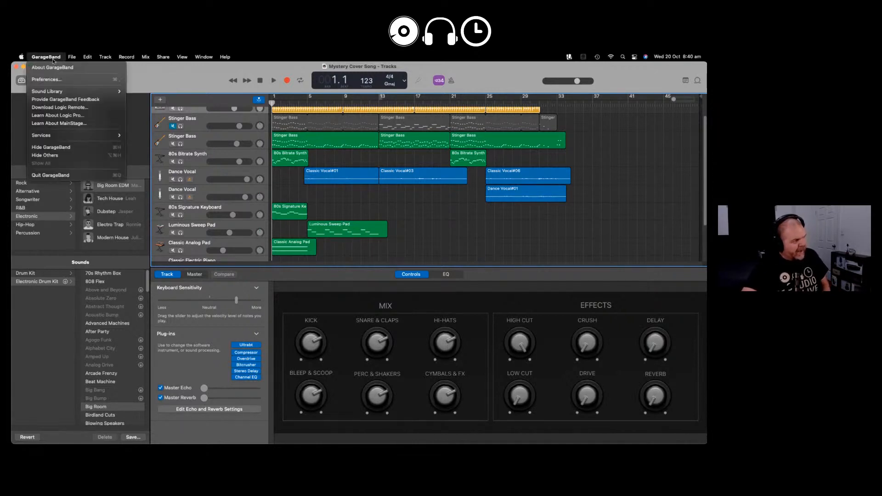
{"action": "mouse_move", "coordinate": [79, 95]}
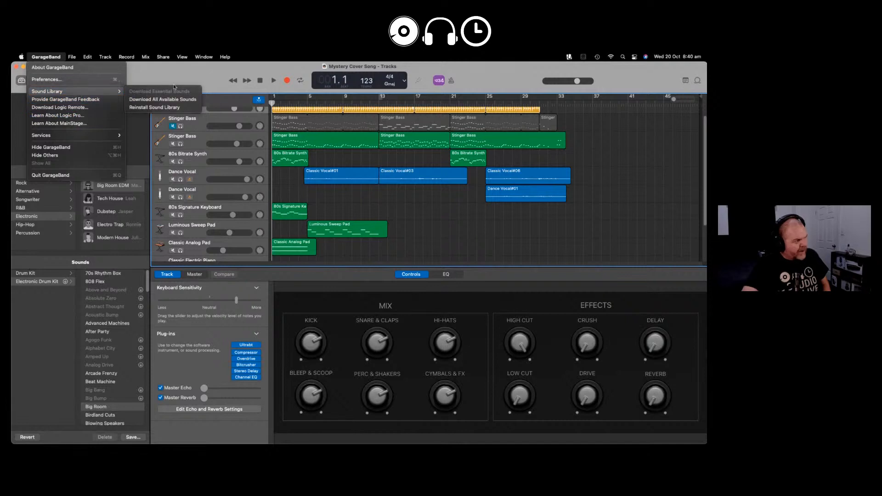
{"action": "left_click", "coordinate": [167, 99]}
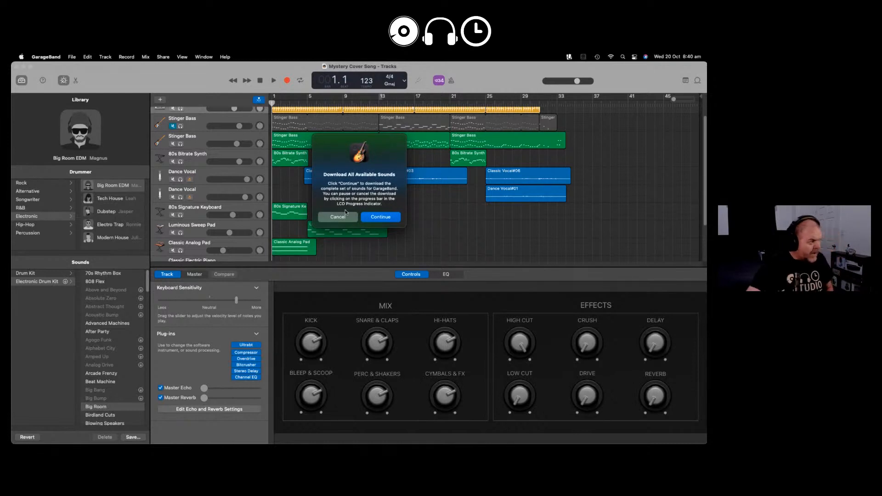
{"action": "left_click", "coordinate": [381, 216]}
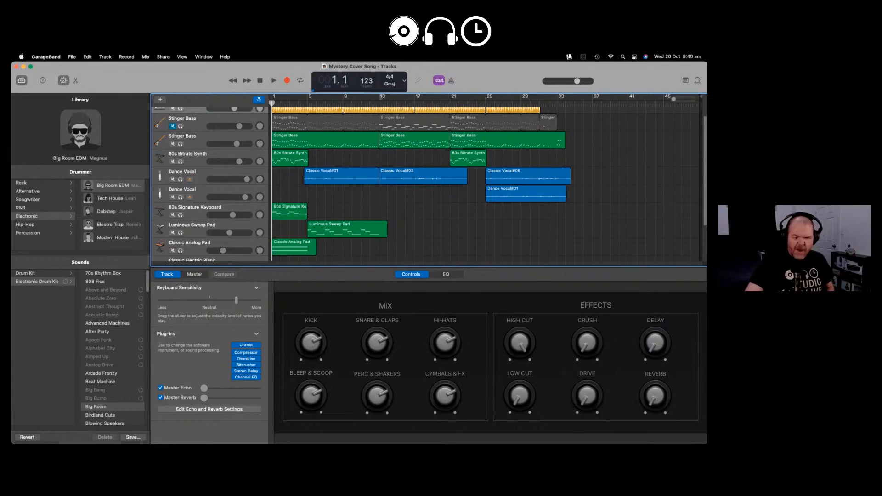
- Deselect the drummer regions and show the arrangement track above the song's tracks
{"action": "scroll", "coordinate": [433, 221], "scroll_direction": "down", "scroll_amount": 3}
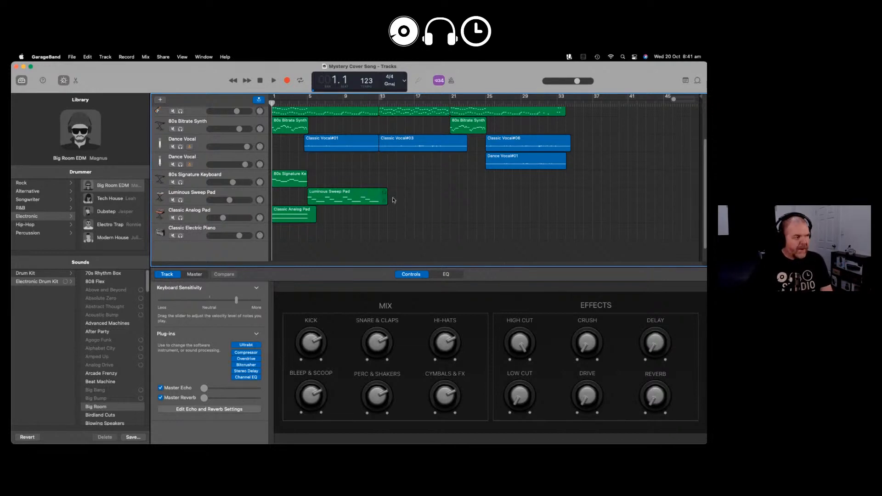
{"action": "scroll", "coordinate": [268, 152], "scroll_direction": "up", "scroll_amount": 3}
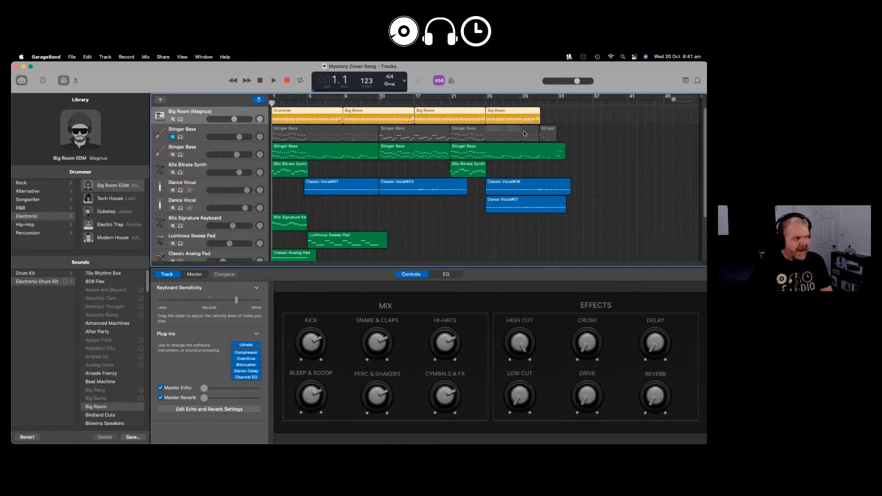
{"action": "mouse_move", "coordinate": [675, 99]}
{"action": "left_mouse_down"}
{"action": "mouse_move", "coordinate": [683, 99]}
{"action": "mouse_move", "coordinate": [674, 99]}
{"action": "left_mouse_up"}
{"action": "left_click", "coordinate": [665, 129]}
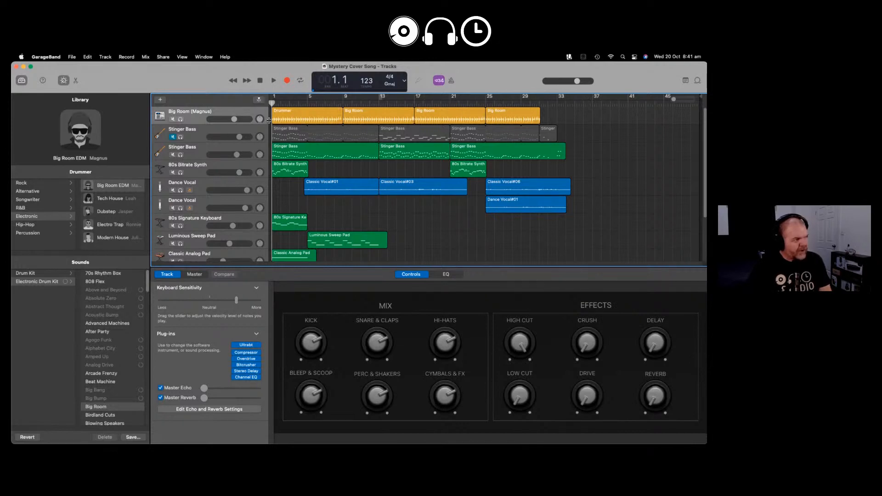
{"action": "left_click", "coordinate": [104, 57]}
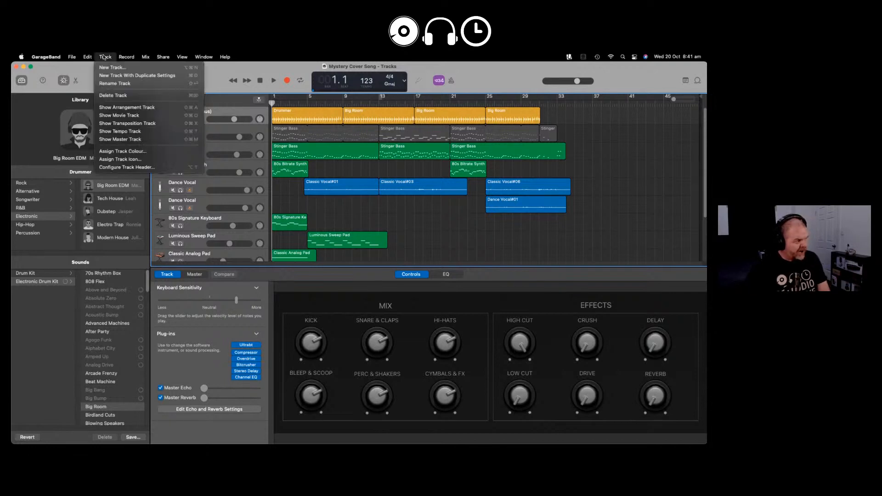
{"action": "left_click", "coordinate": [136, 108]}
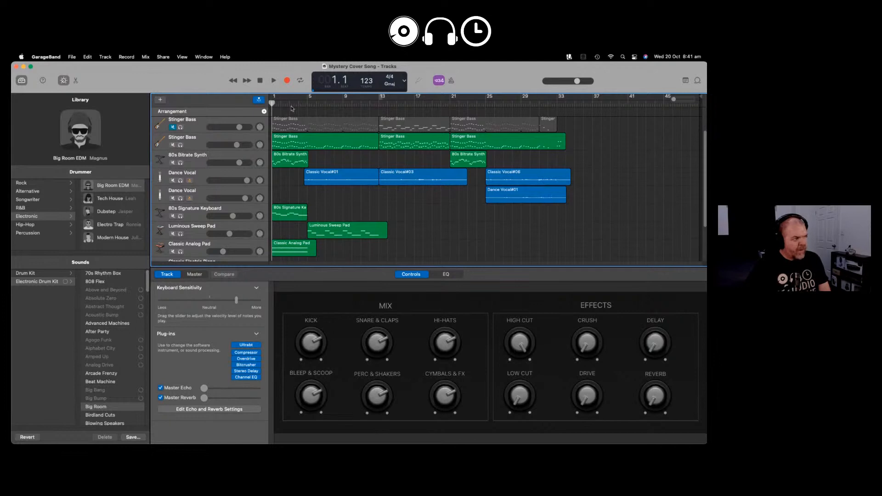
- Add an Intro arrangement marker at the start of the song and delete it again
{"action": "left_click", "coordinate": [264, 112]}
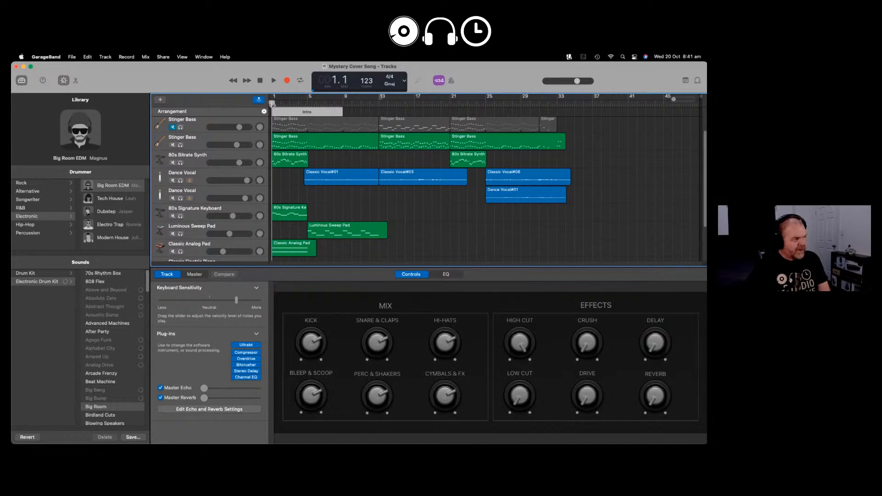
{"action": "key", "text": "Delete"}
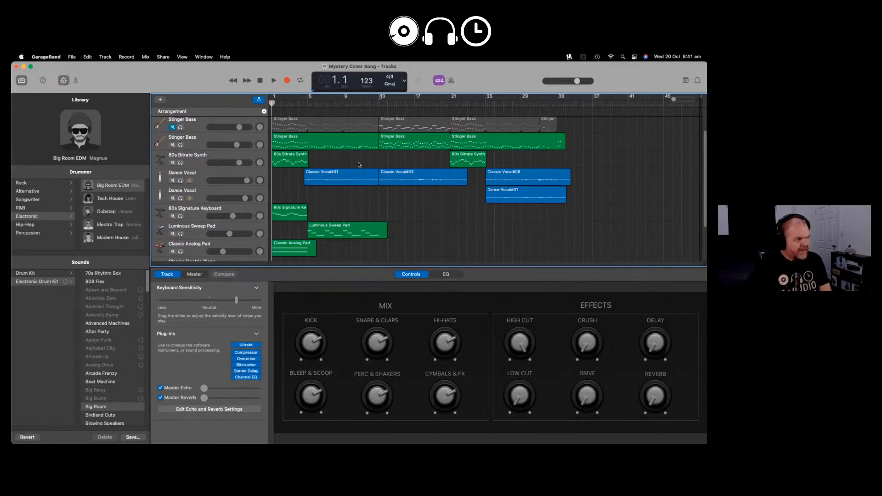
{"action": "scroll", "coordinate": [356, 161], "scroll_direction": "down", "scroll_amount": 3}
{"action": "scroll", "coordinate": [349, 164], "scroll_direction": "up", "scroll_amount": 3}
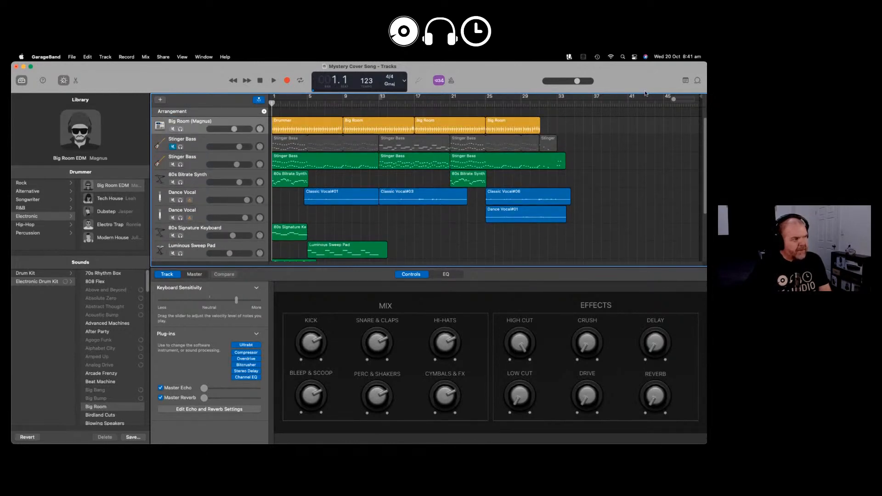
{"action": "left_click_drag", "start_coordinate": [674, 99], "coordinate": [677, 99]}
{"action": "scroll", "coordinate": [597, 176], "scroll_direction": "down", "scroll_amount": 3}
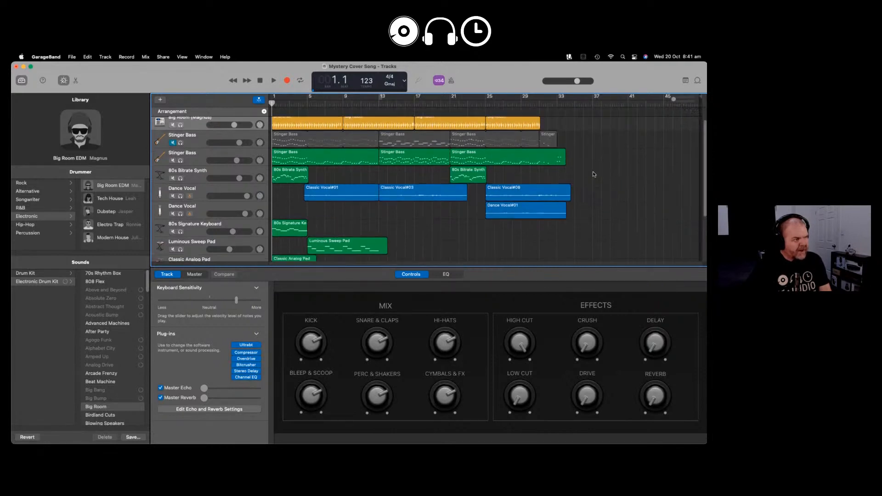
- Move all of the song's regions four bars later so the music starts at bar 5
{"action": "scroll", "coordinate": [425, 222], "scroll_direction": "up", "scroll_amount": 4}
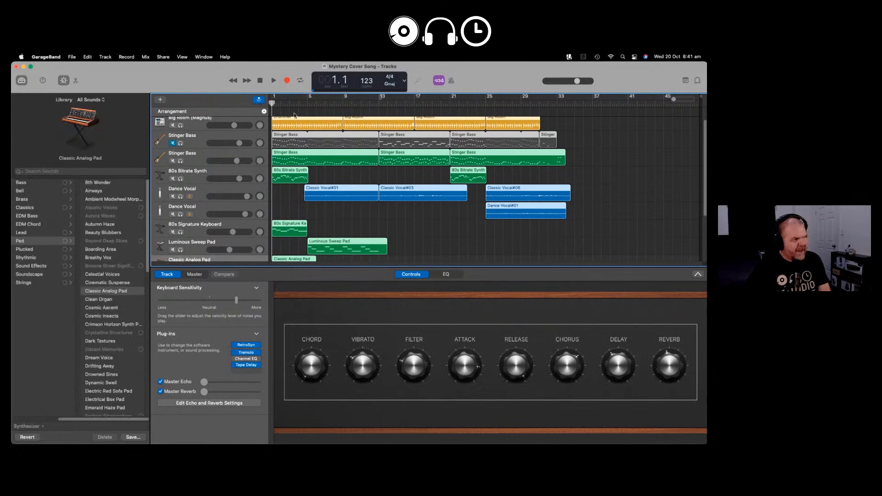
{"action": "scroll", "coordinate": [296, 119], "scroll_direction": "up", "scroll_amount": 1}
{"action": "left_click_drag", "start_coordinate": [296, 119], "coordinate": [334, 124]}
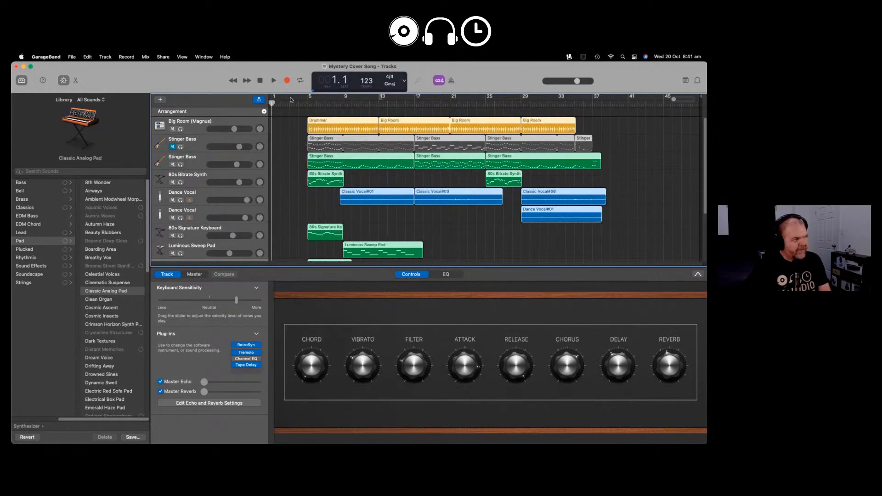
- Add an arrangement marker at the song's start, shorten it to four bars, and rename it Lead In
{"action": "left_click", "coordinate": [264, 112]}
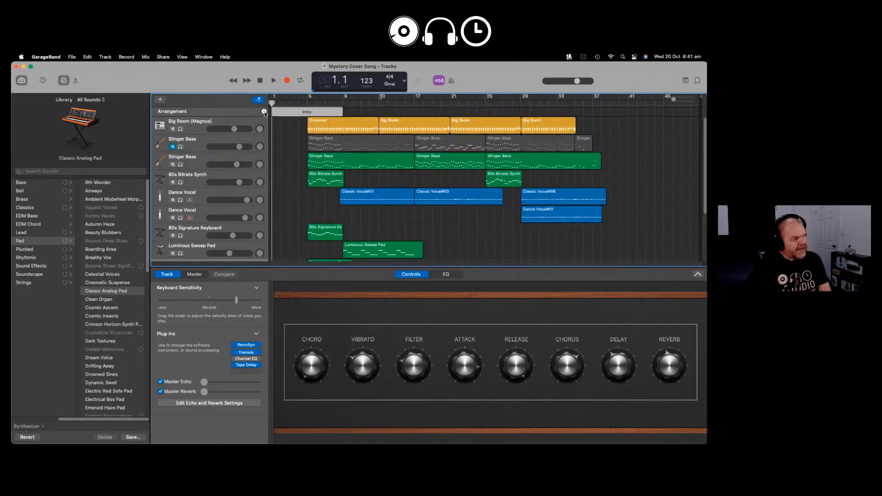
{"action": "left_click_drag", "start_coordinate": [342, 112], "coordinate": [298, 113]}
{"action": "left_click", "coordinate": [297, 112]}
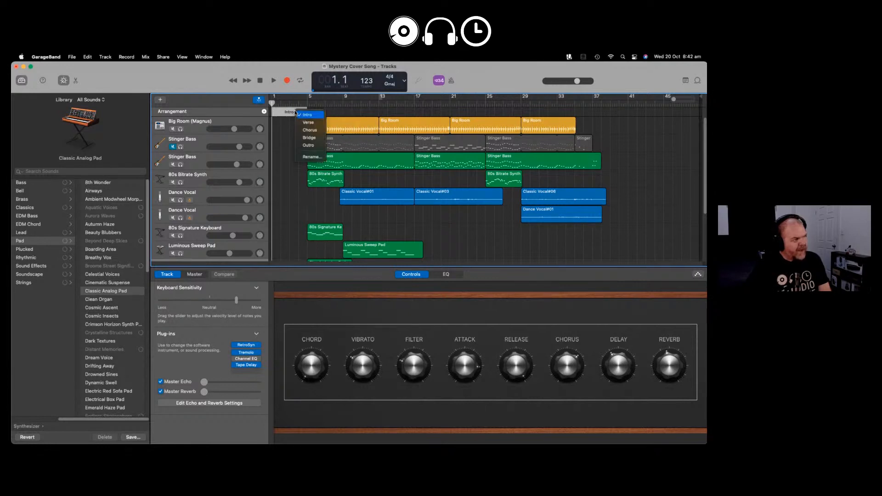
{"action": "left_click", "coordinate": [318, 157]}
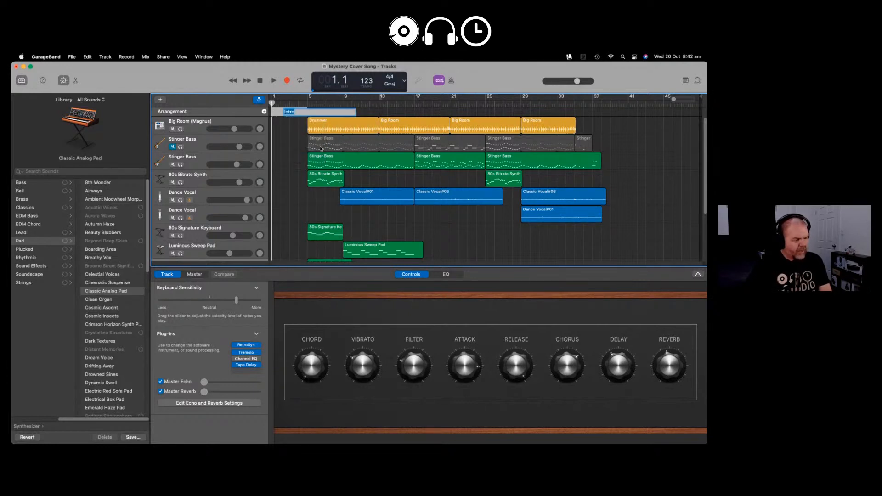
{"action": "type", "text": "Lead "}
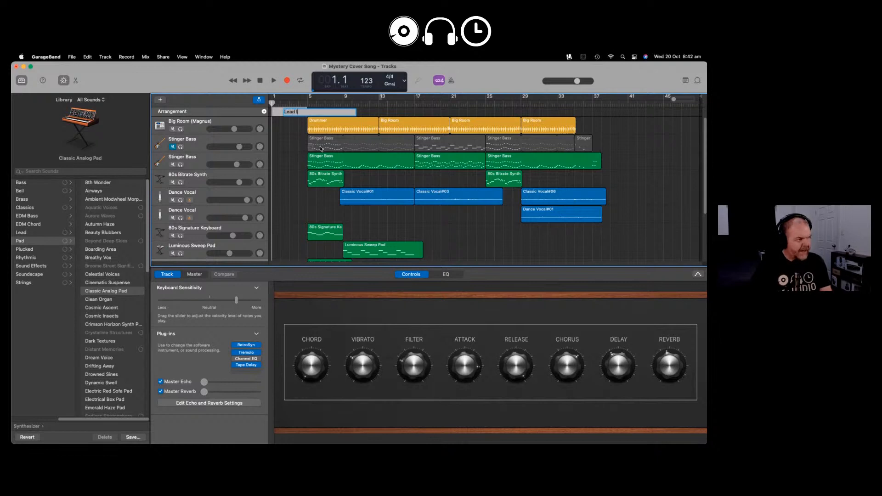
{"action": "type", "text": "In"}
{"action": "key", "text": "Return"}
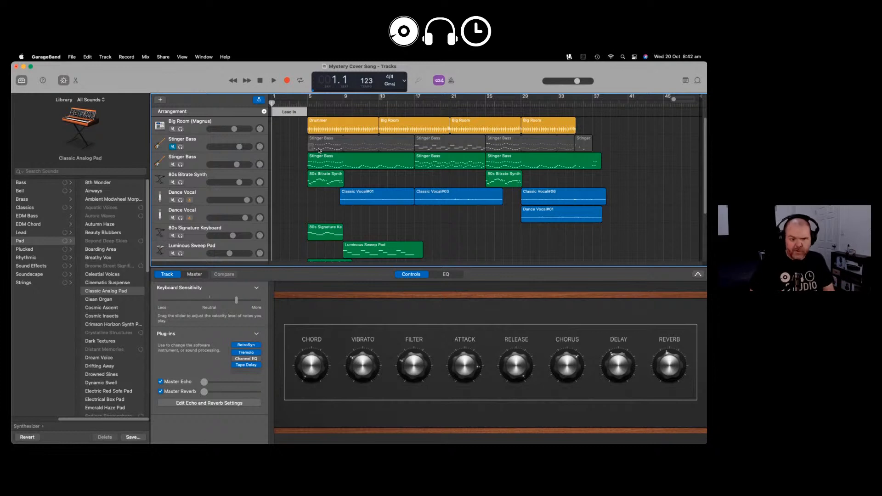
- Add a four-bar Intro marker from bar 5 to bar 9, playing the section to find where it ends
{"action": "left_click", "coordinate": [264, 111]}
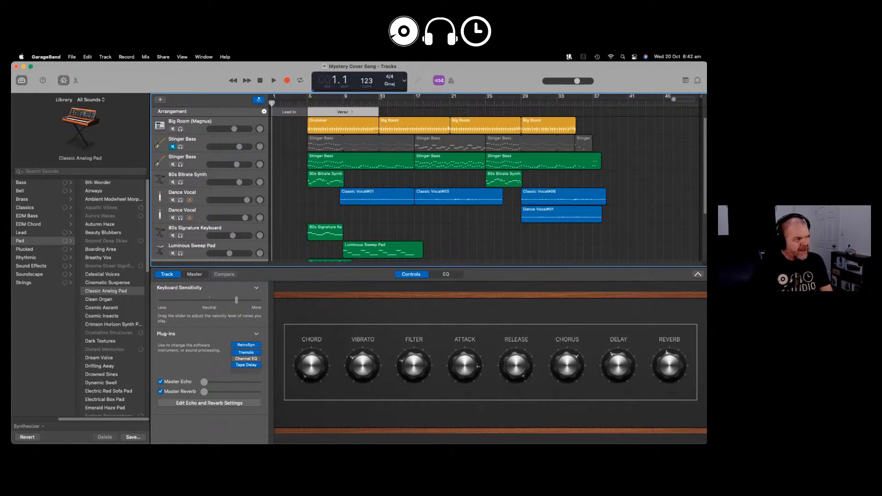
{"action": "left_click", "coordinate": [348, 112]}
{"action": "left_click", "coordinate": [359, 115]}
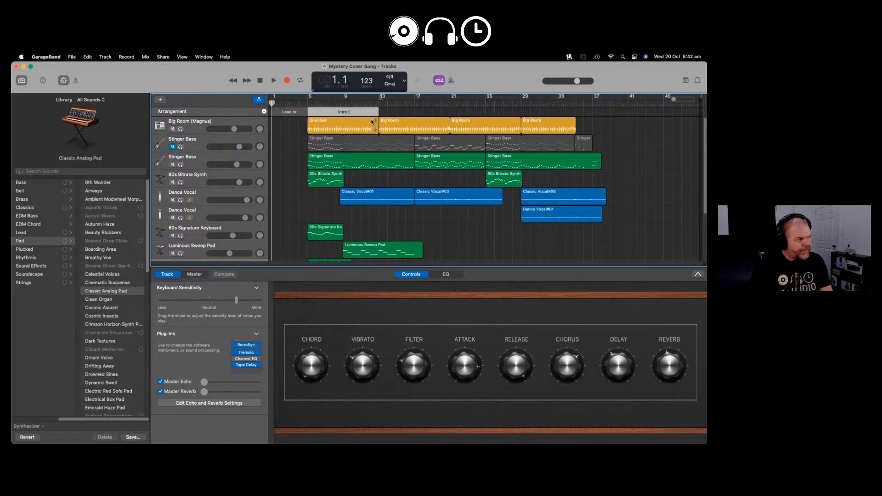
{"action": "left_click", "coordinate": [312, 102]}
{"action": "left_click", "coordinate": [275, 81]}
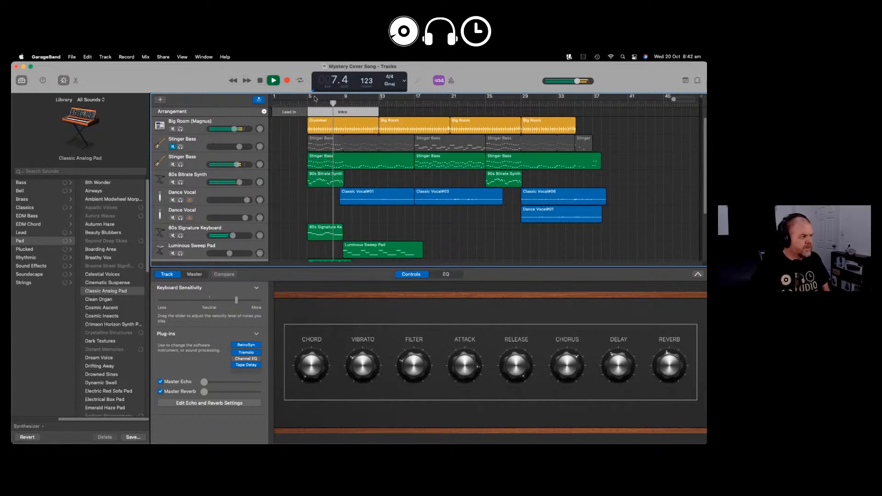
{"action": "left_click", "coordinate": [260, 82]}
{"action": "left_click_drag", "start_coordinate": [379, 112], "coordinate": [343, 112]}
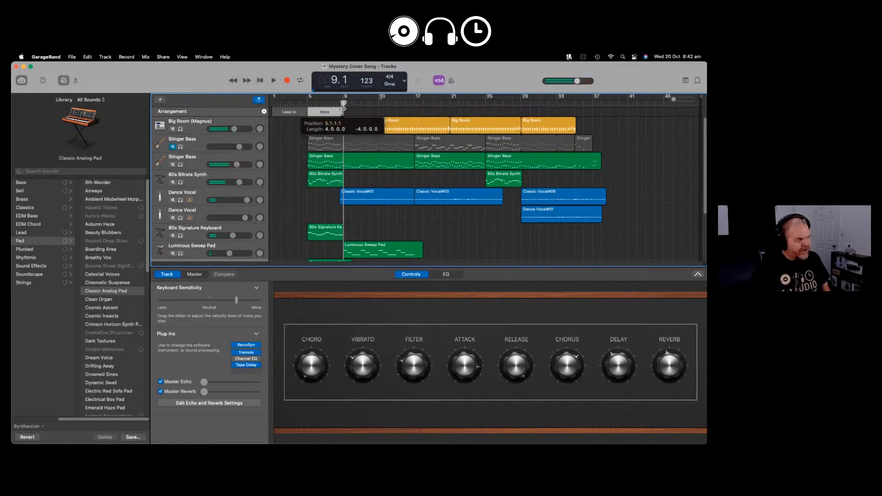
- Add a Verse marker after the Intro, check its start in playback, and rename it Verse 1
{"action": "left_click", "coordinate": [265, 112]}
{"action": "left_click", "coordinate": [274, 81]}
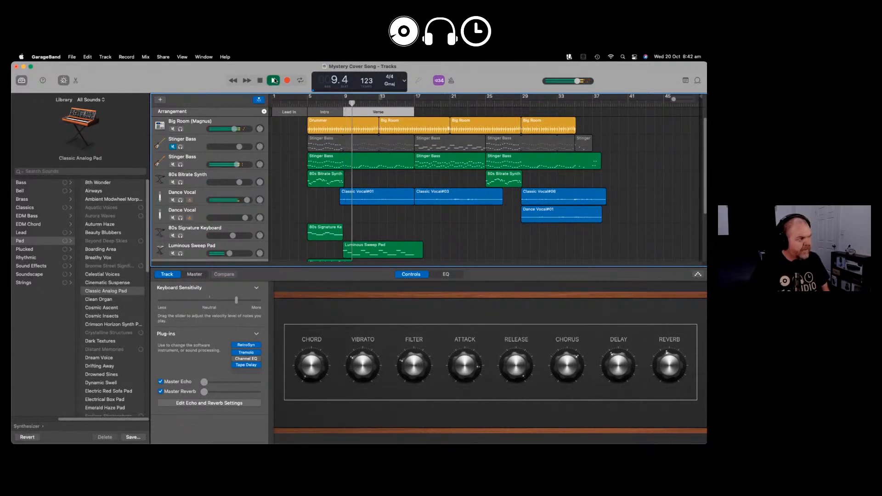
{"action": "key", "text": "space"}
{"action": "left_click", "coordinate": [385, 113]}
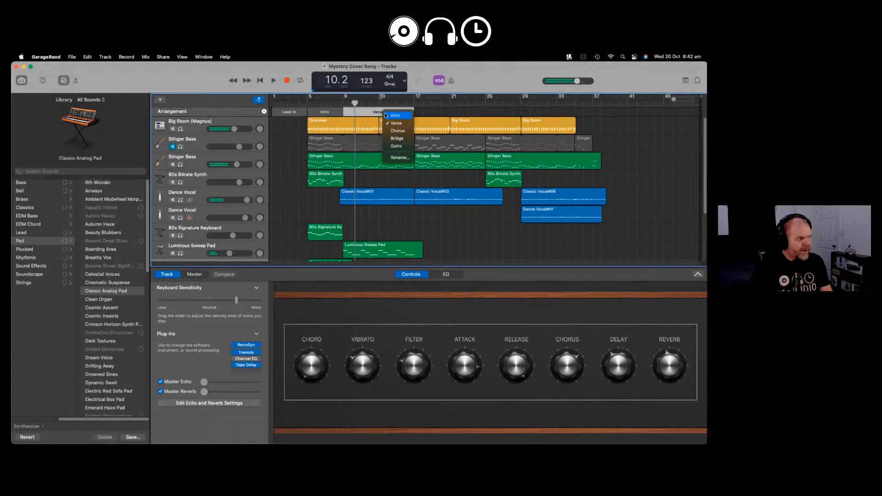
{"action": "left_click", "coordinate": [396, 121]}
{"action": "left_click", "coordinate": [393, 111]}
{"action": "type", "text": "1"}
{"action": "key", "text": "Return"}
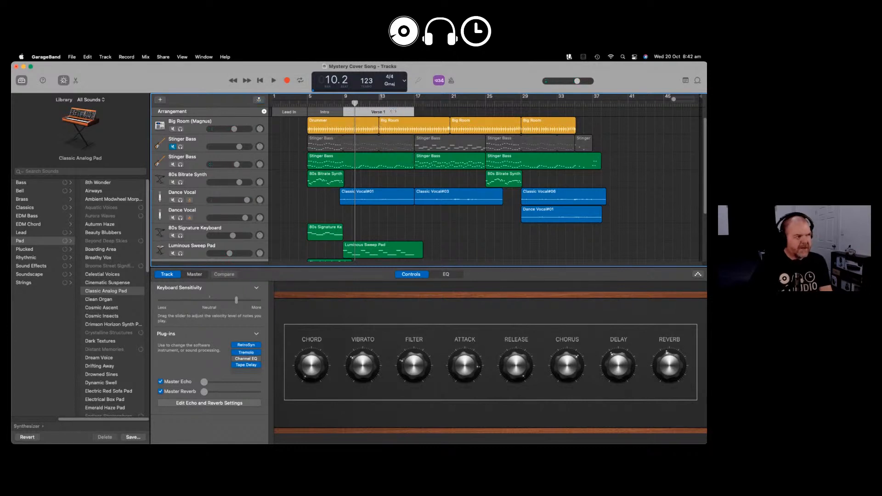
- Add a Chorus marker after Verse 1 and play the section from bar 17
{"action": "left_click", "coordinate": [420, 113]}
{"action": "left_click", "coordinate": [414, 103]}
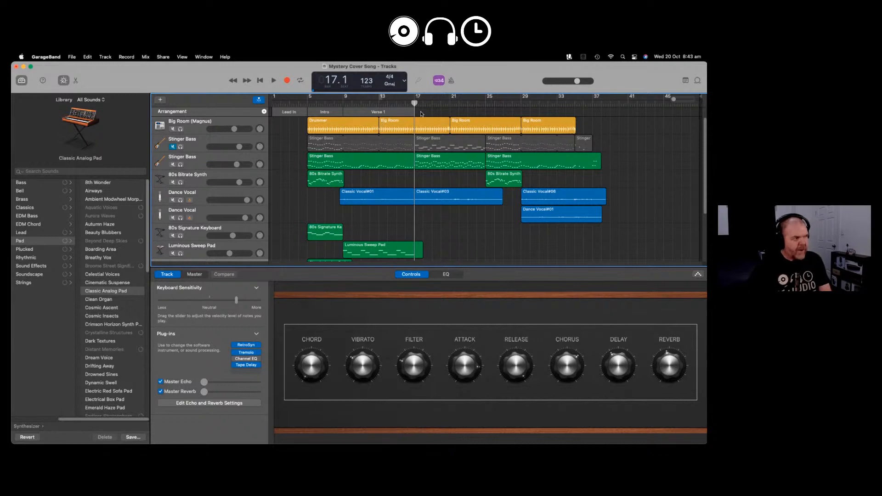
{"action": "left_click", "coordinate": [264, 111]}
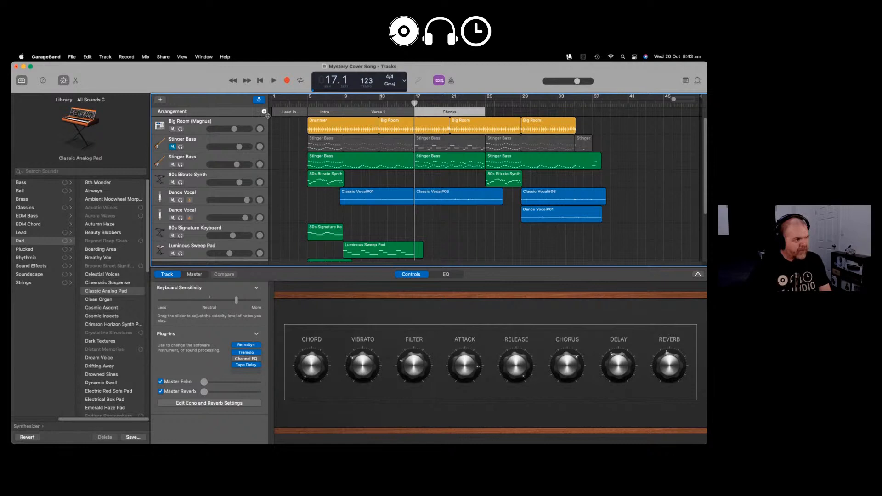
{"action": "key", "text": "space"}
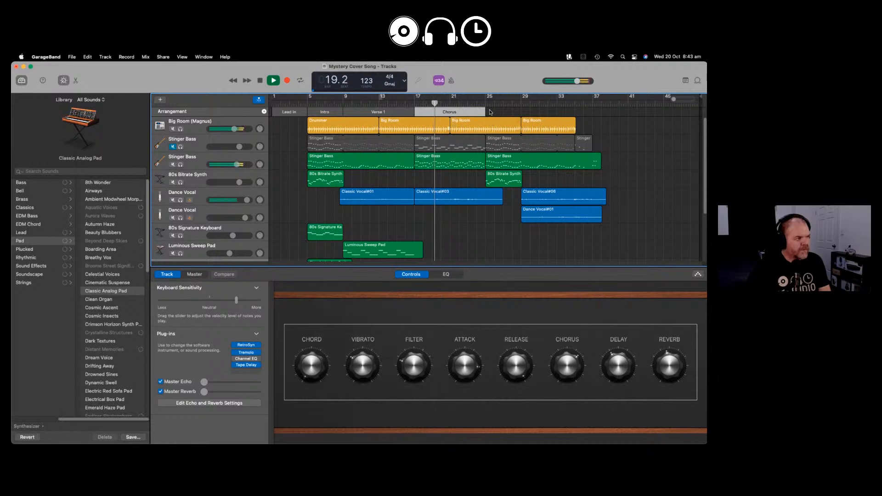
{"action": "key", "text": "space"}
{"action": "left_click", "coordinate": [470, 115]}
{"action": "left_click", "coordinate": [464, 115]}
{"action": "left_click", "coordinate": [456, 113]}
{"action": "left_click", "coordinate": [455, 114]}
{"action": "left_click", "coordinate": [451, 113]}
{"action": "left_click", "coordinate": [460, 131]}
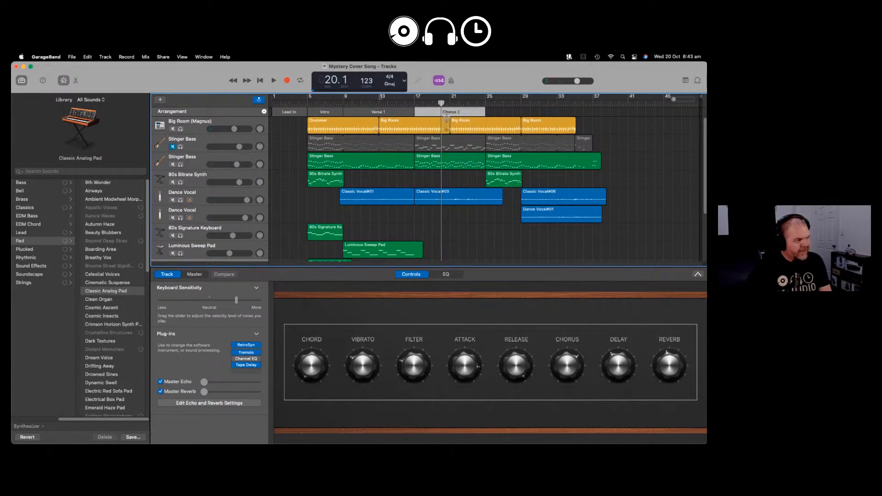
{"action": "left_click", "coordinate": [447, 111]}
{"action": "left_click", "coordinate": [448, 111]}
{"action": "left_click", "coordinate": [455, 113]}
{"action": "left_click", "coordinate": [456, 115]}
- Set the marker after Verse 1 to the Chorus type and rename it Chorus 1
{"action": "left_click", "coordinate": [451, 113]}
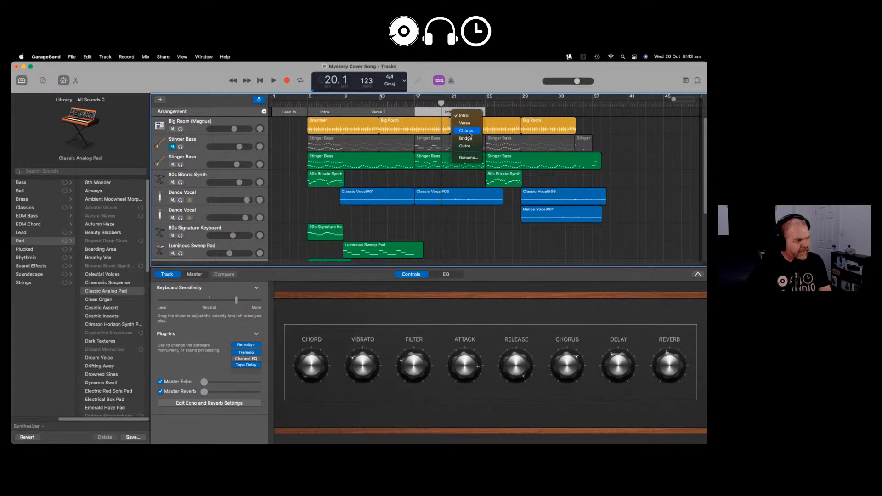
{"action": "left_click", "coordinate": [464, 129]}
{"action": "left_click", "coordinate": [461, 112]}
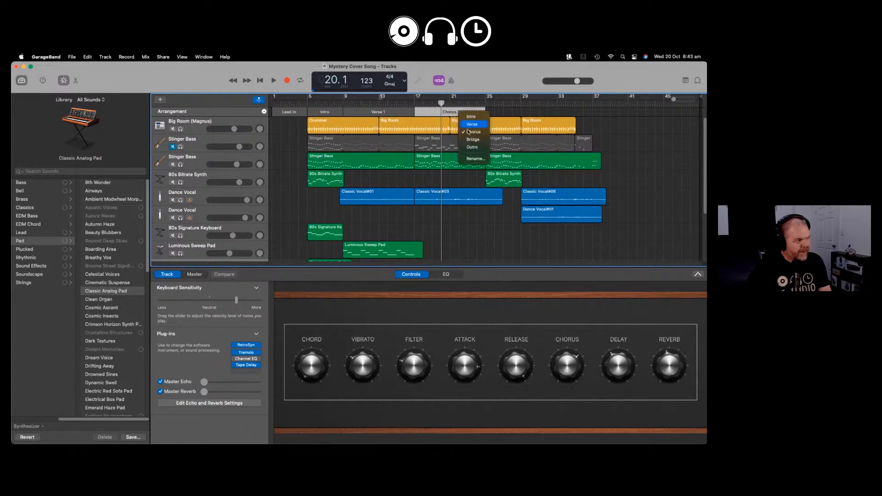
{"action": "left_click", "coordinate": [475, 158]}
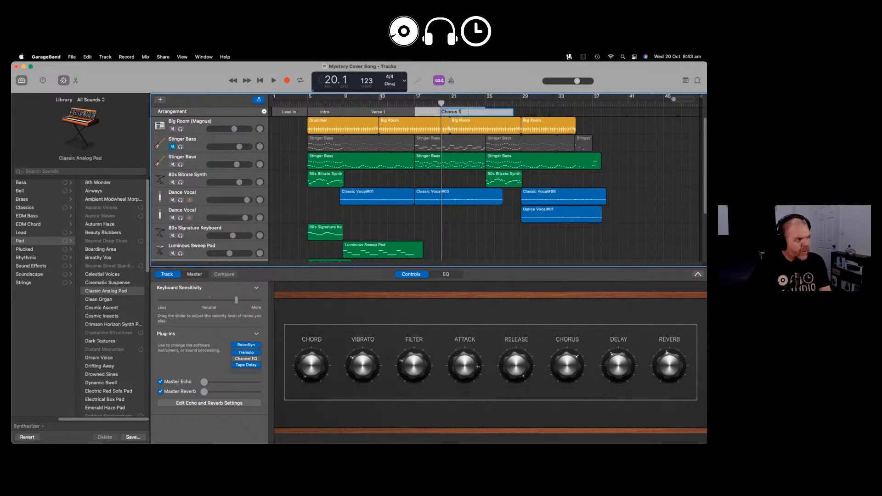
{"action": "type", "text": "Chorus 1"}
{"action": "key", "text": "Return"}
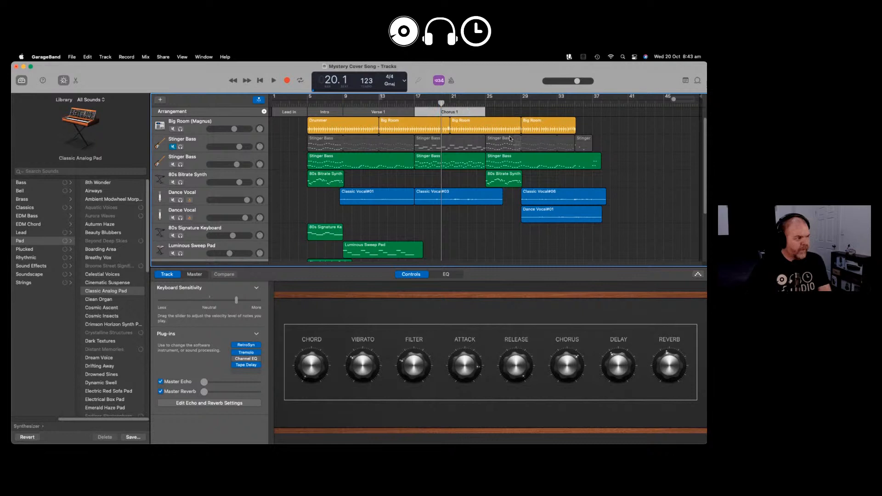
- Add a four-bar marker named Interlude after Chorus 1, checking it in playback, and move the playhead to its end at bar 29
{"action": "left_click", "coordinate": [264, 112]}
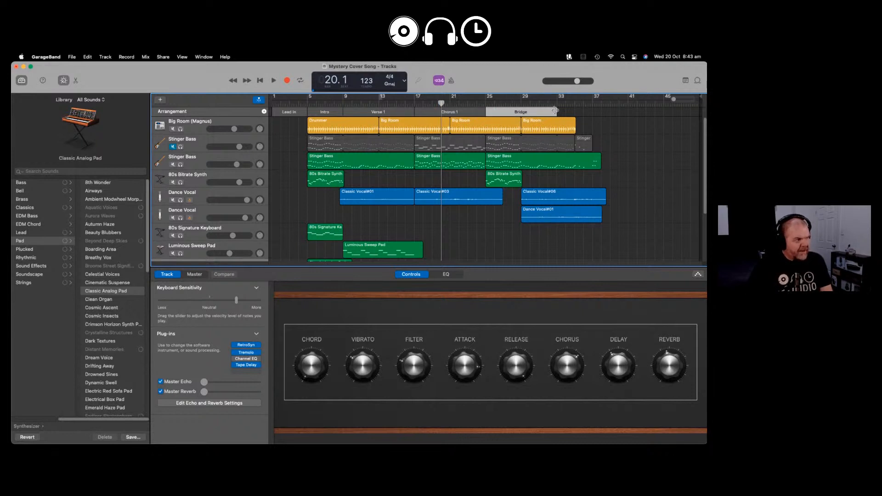
{"action": "key", "text": "space"}
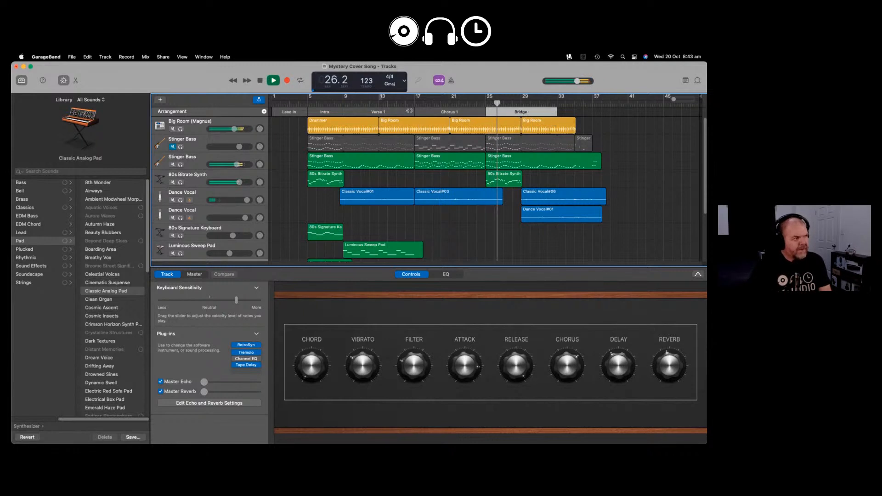
{"action": "key", "text": "space"}
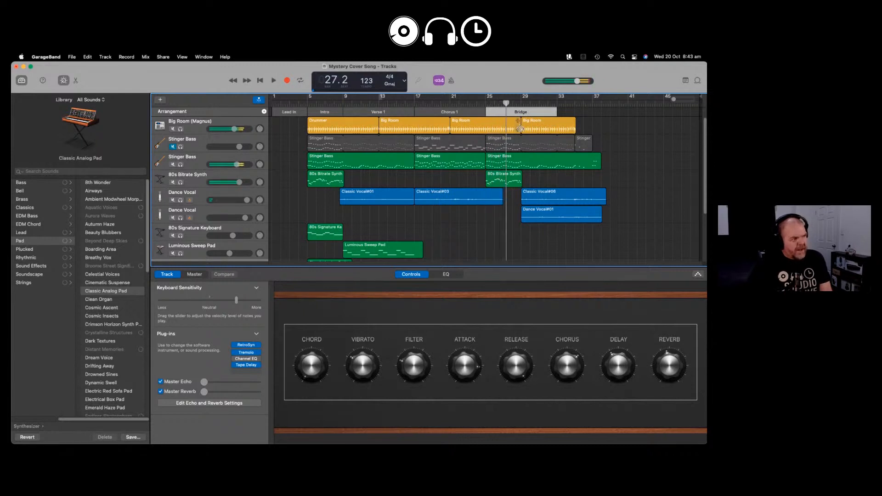
{"action": "left_click_drag", "start_coordinate": [557, 112], "coordinate": [521, 110]}
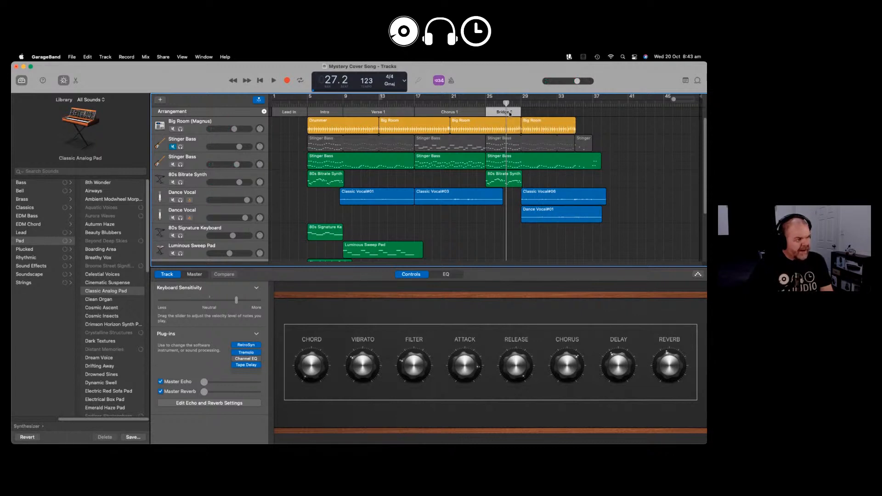
{"action": "left_click", "coordinate": [510, 112]}
{"action": "left_click", "coordinate": [503, 138]}
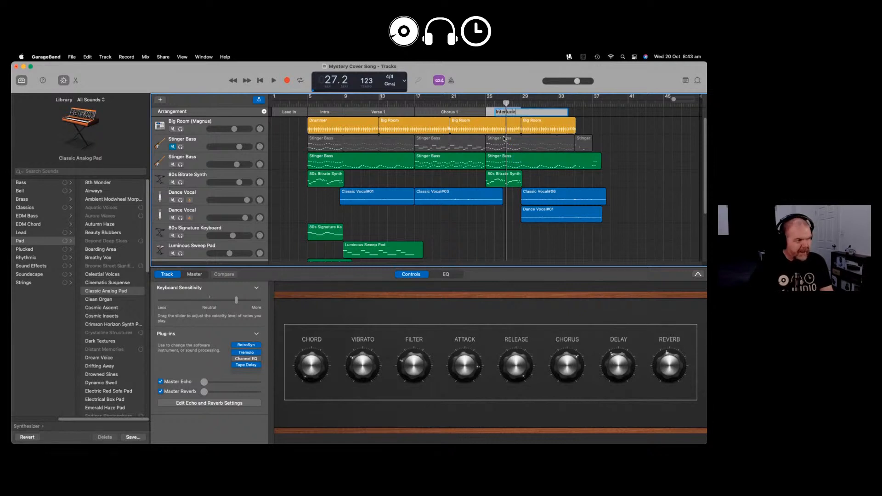
{"action": "key", "text": "Return"}
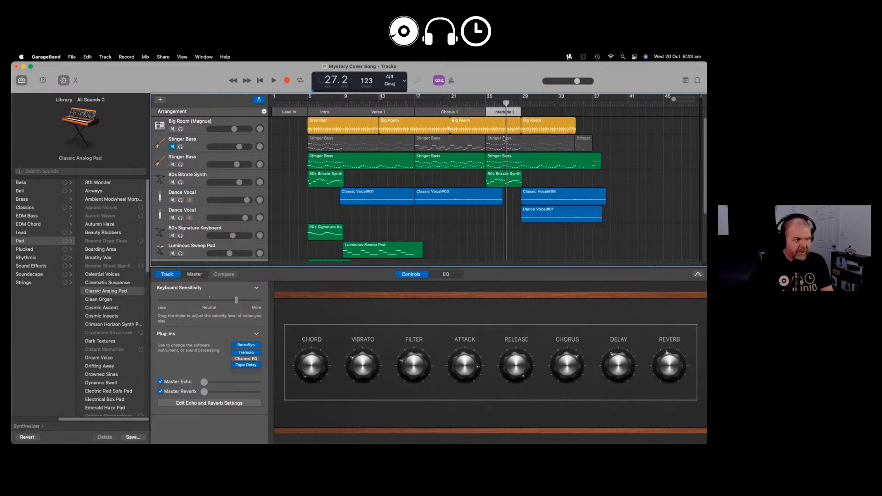
{"action": "left_click", "coordinate": [521, 102]}
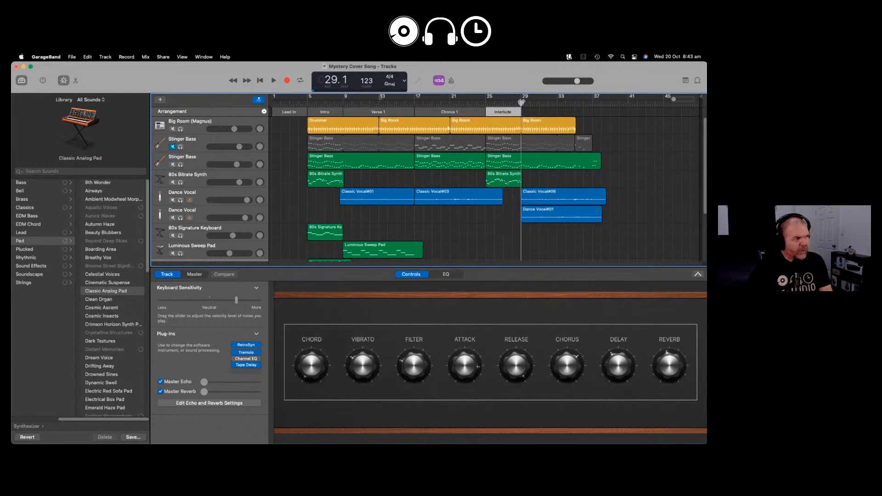
{"action": "left_click", "coordinate": [396, 115]}
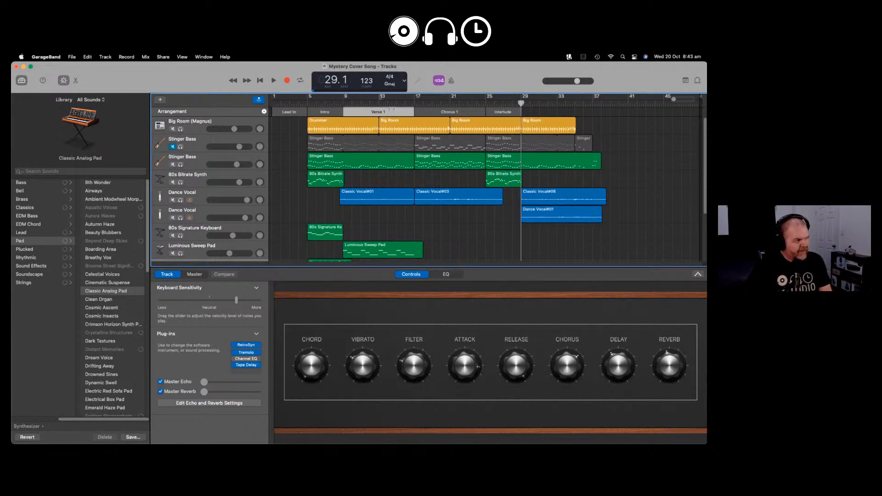
{"action": "left_click", "coordinate": [385, 112]}
{"action": "left_click", "coordinate": [376, 113]}
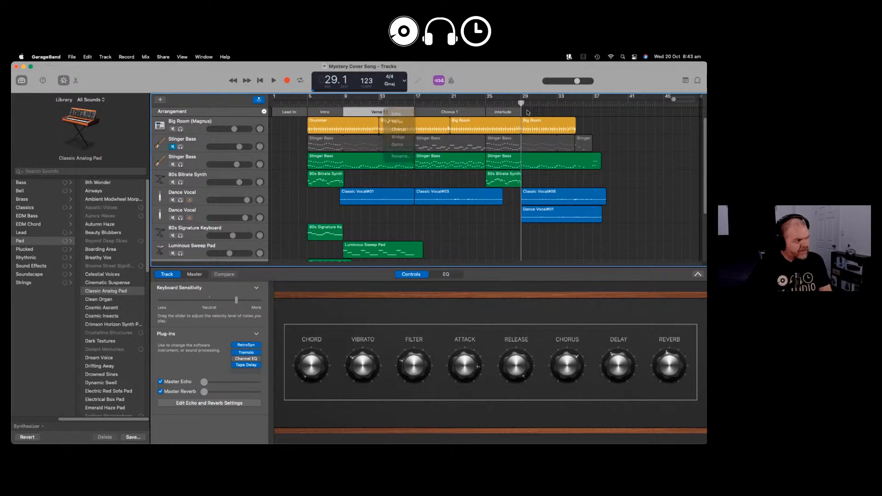
{"action": "left_click", "coordinate": [376, 114]}
{"action": "left_click", "coordinate": [541, 113]}
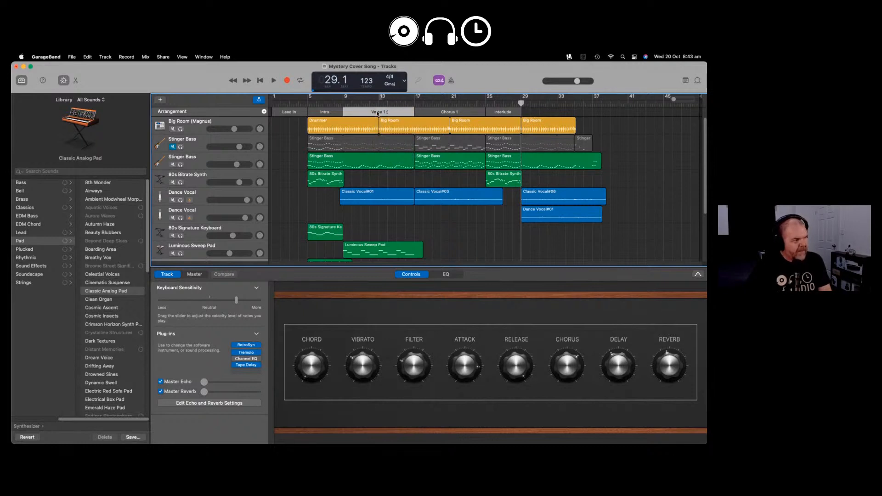
- Add an arrangement marker after the Interlude, check its start in playback, and rename it Verse 2
{"action": "left_click", "coordinate": [264, 111]}
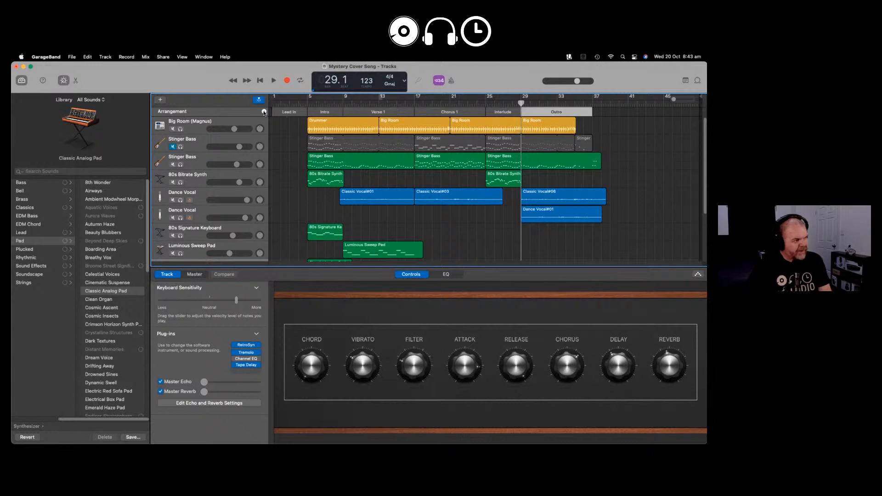
{"action": "key", "text": "space"}
{"action": "key", "text": "space"}
{"action": "left_click", "coordinate": [560, 112]}
{"action": "left_click", "coordinate": [564, 139]}
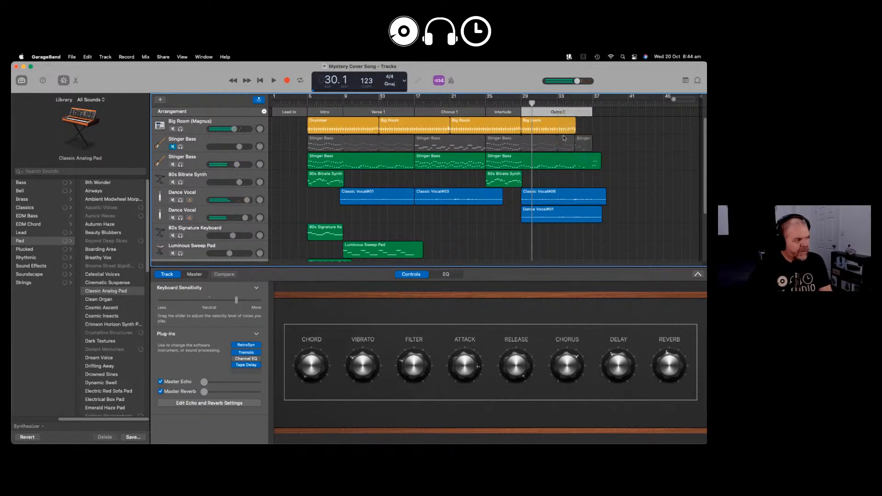
{"action": "type", "text": "Verse 2"}
{"action": "key", "text": "Return"}
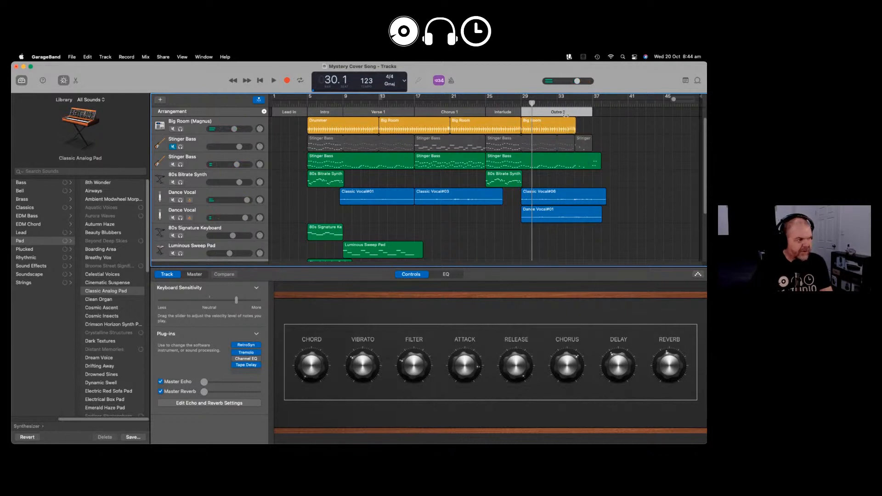
- Play the latter part of Verse 2 to check where the section ends
{"action": "left_click", "coordinate": [568, 105]}
{"action": "key", "text": "space"}
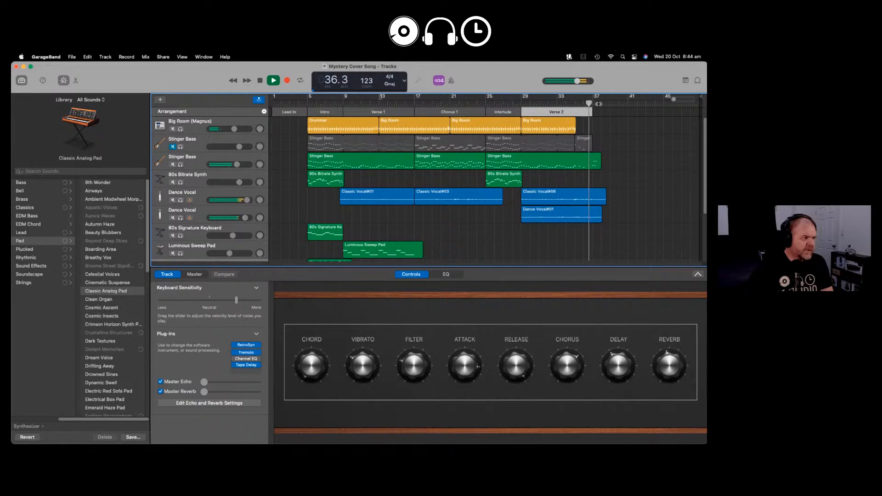
{"action": "key", "text": "space"}
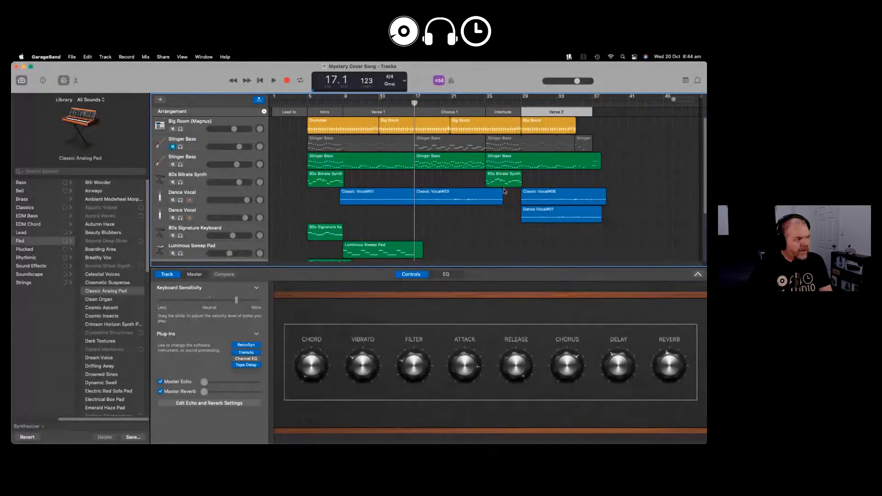
- Resize the Big Room drummer regions so their boundaries match the starts of Chorus 1 at bar 17 and the Interlude at bar 25
{"action": "left_click", "coordinate": [489, 215]}
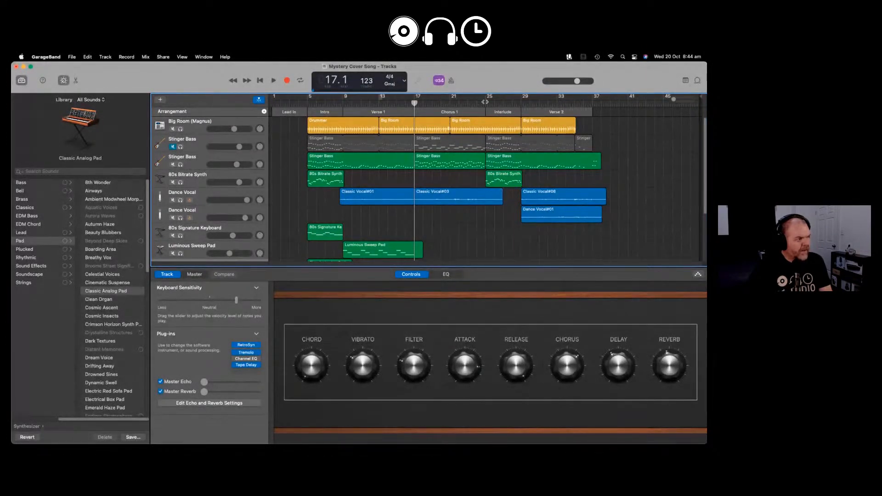
{"action": "left_click", "coordinate": [486, 105]}
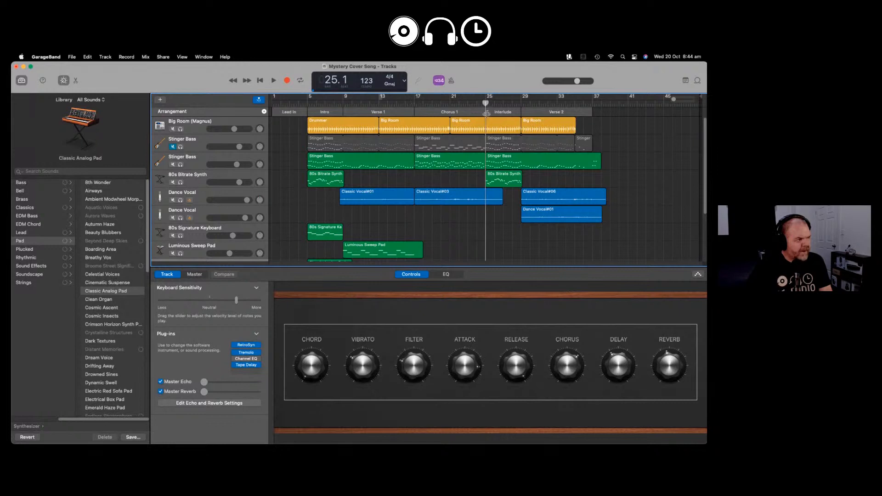
{"action": "left_click", "coordinate": [489, 198]}
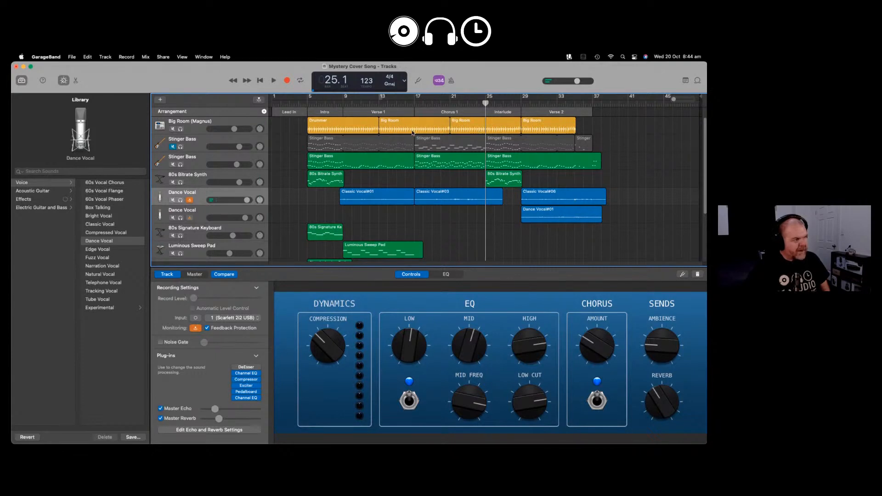
{"action": "left_click_drag", "start_coordinate": [378, 132], "coordinate": [485, 131]}
{"action": "left_click", "coordinate": [541, 129]}
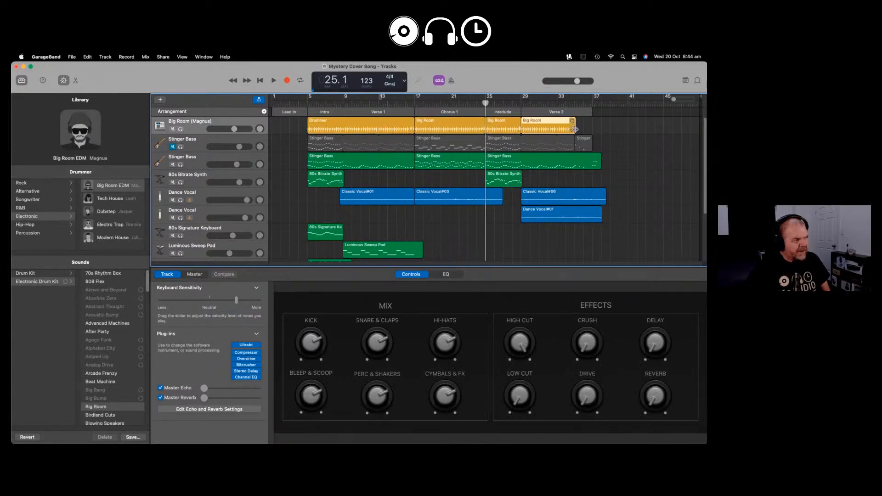
{"action": "left_click", "coordinate": [595, 131]}
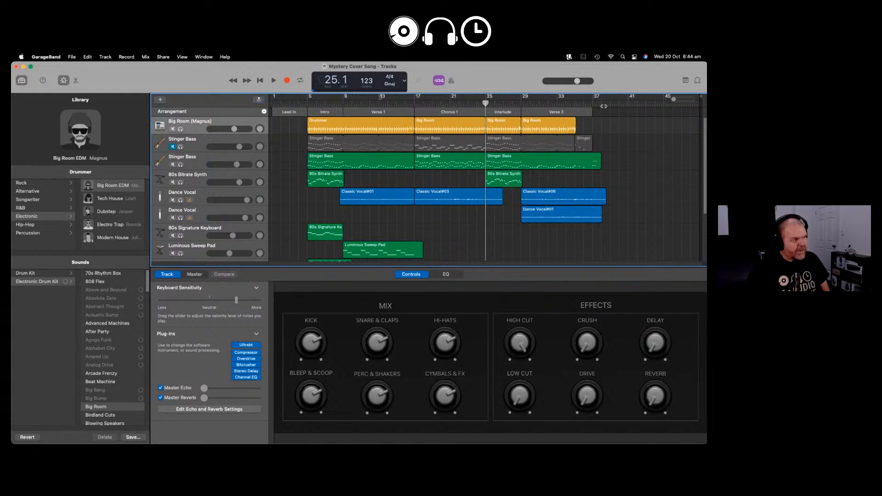
- Trim the Verse 2 regions on both Dance Vocal tracks to end at bar 37
{"action": "left_click", "coordinate": [593, 102]}
{"action": "left_click", "coordinate": [607, 201]}
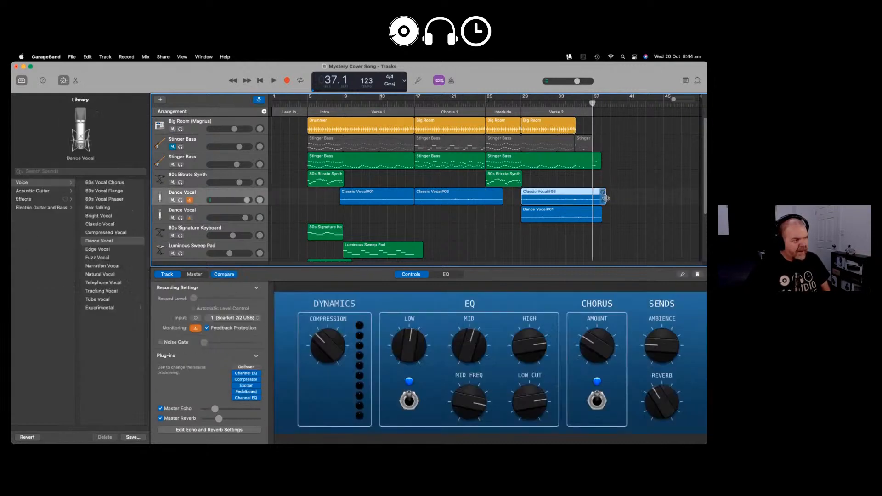
{"action": "left_click_drag", "start_coordinate": [607, 200], "coordinate": [591, 219]}
{"action": "left_click", "coordinate": [623, 193]}
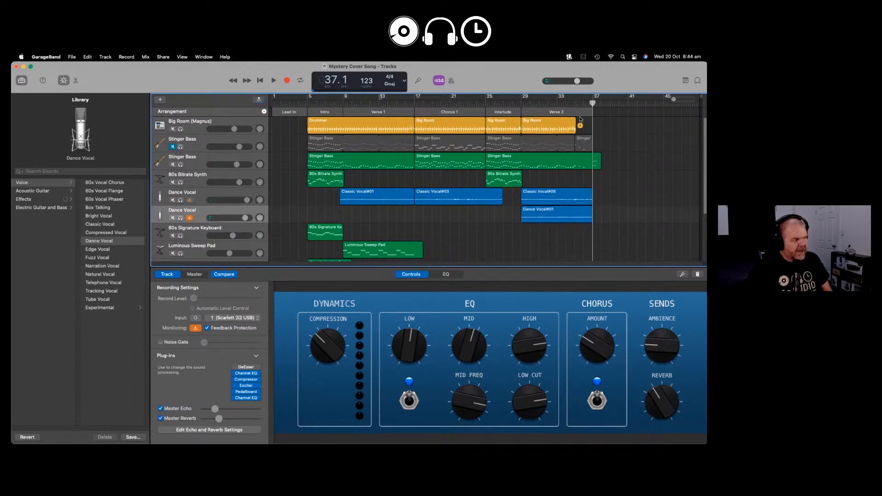
- Play across the end of Verse 2 and trim the unmuted Stinger Bass track's last region to end at bar 37
{"action": "key", "text": "Left"}
{"action": "key", "text": "Left"}
{"action": "key", "text": "Left"}
{"action": "key", "text": "space"}
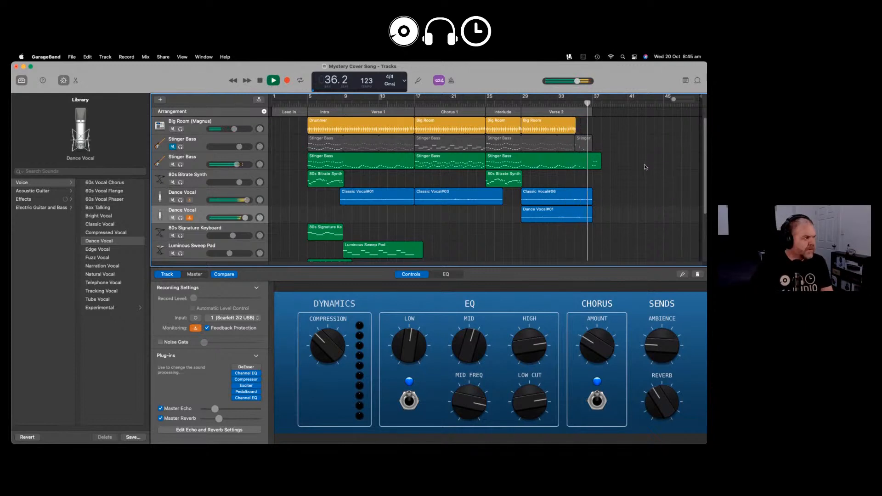
{"action": "key", "text": "space"}
{"action": "left_click_drag", "start_coordinate": [601, 167], "coordinate": [592, 168]}
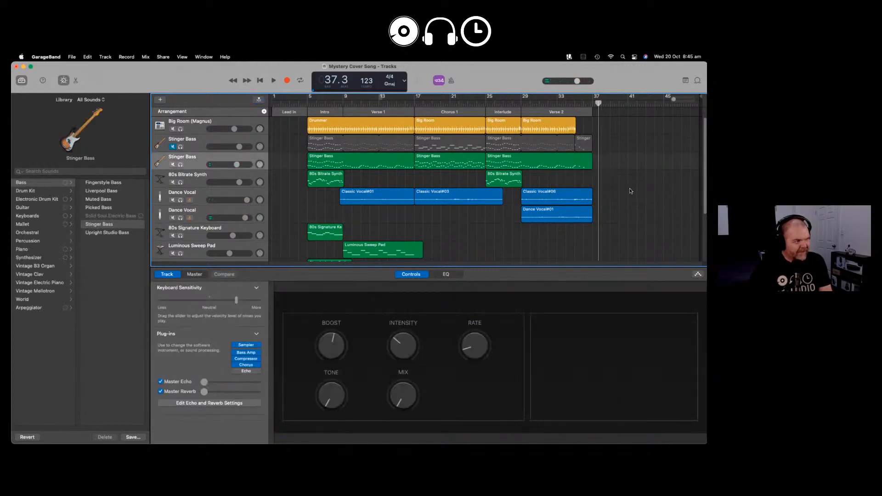
- Play the final bars of Verse 2 and stop at the end of the section
{"action": "key", "text": "space"}
{"action": "left_click", "coordinate": [564, 101]}
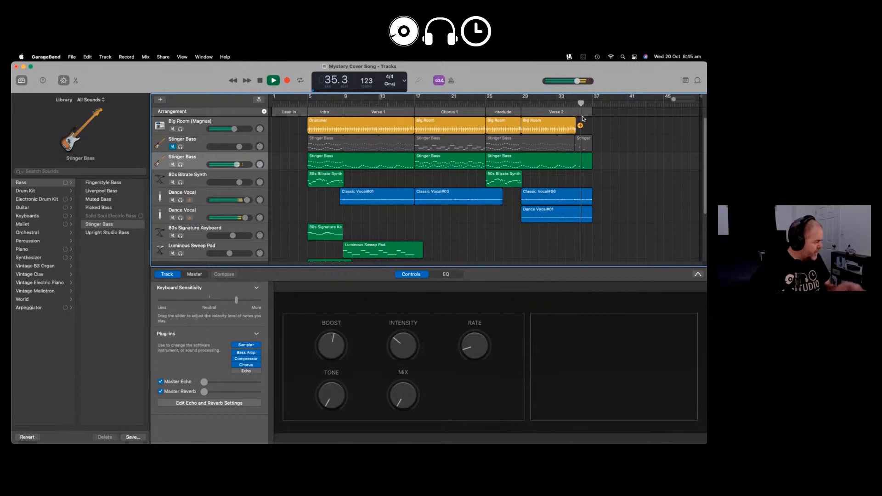
{"action": "left_click", "coordinate": [273, 81]}
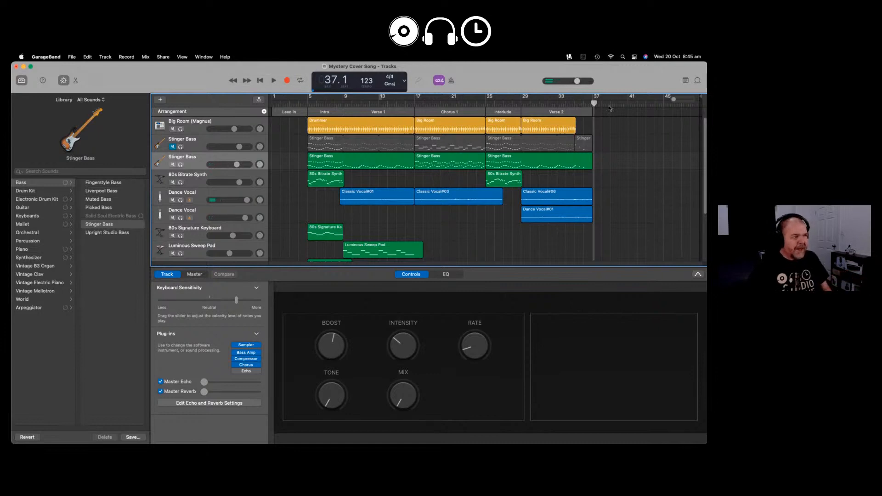
- Copy the Chorus 1 drummer region and paste it at bar 37, after Verse 2
{"action": "left_click_drag", "start_coordinate": [594, 102], "coordinate": [592, 102]}
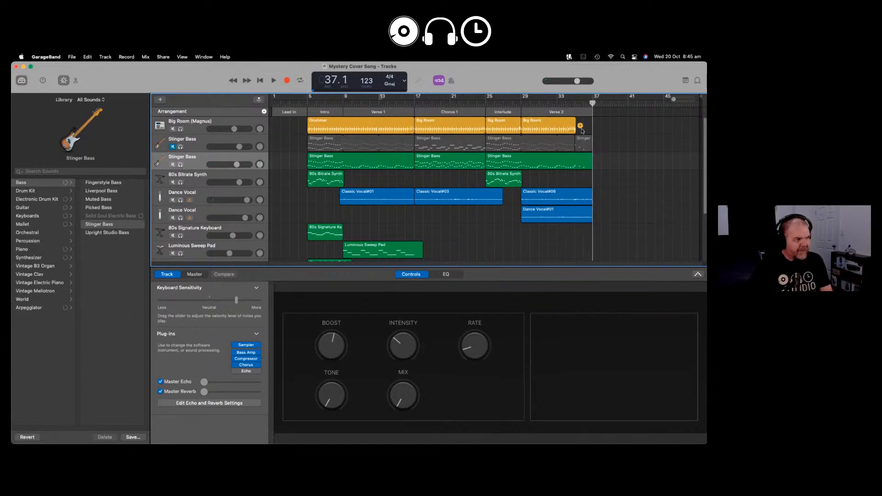
{"action": "left_click", "coordinate": [444, 126]}
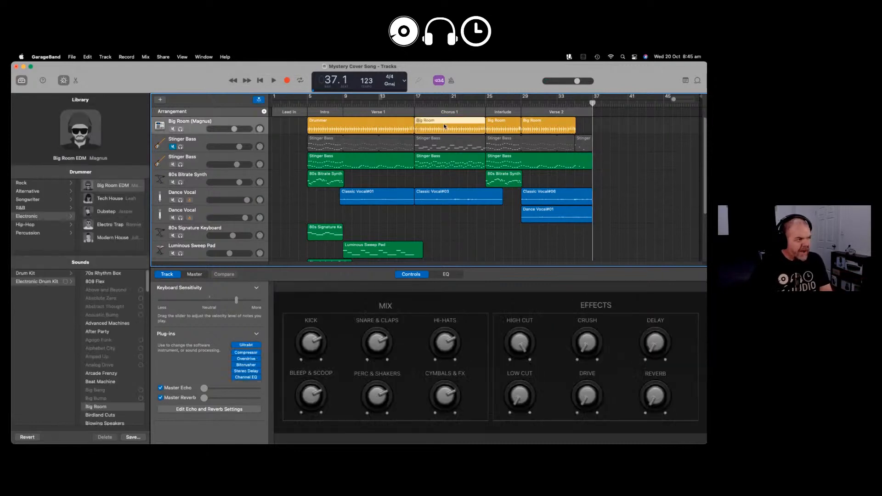
{"action": "right_click", "coordinate": [448, 125]}
{"action": "left_click", "coordinate": [465, 135]}
{"action": "left_click", "coordinate": [602, 125]}
{"action": "right_click", "coordinate": [602, 125]}
{"action": "left_click", "coordinate": [623, 149]}
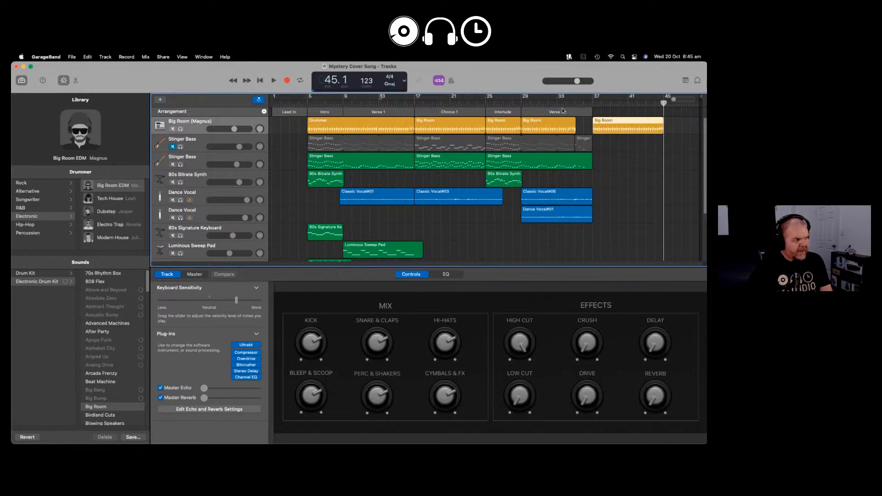
- Add an arrangement marker after Verse 2, set it to the Chorus type, and rename it Chorus 2
{"action": "left_click", "coordinate": [264, 111]}
{"action": "left_click", "coordinate": [633, 113]}
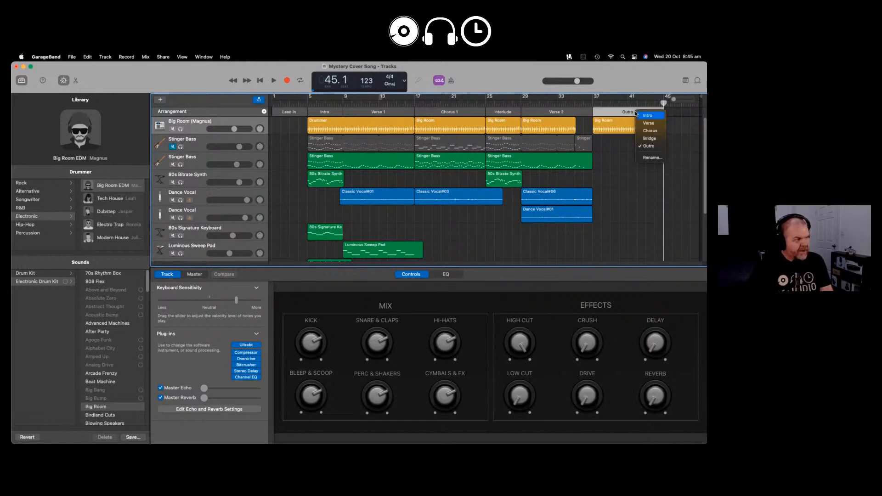
{"action": "left_click", "coordinate": [650, 130]}
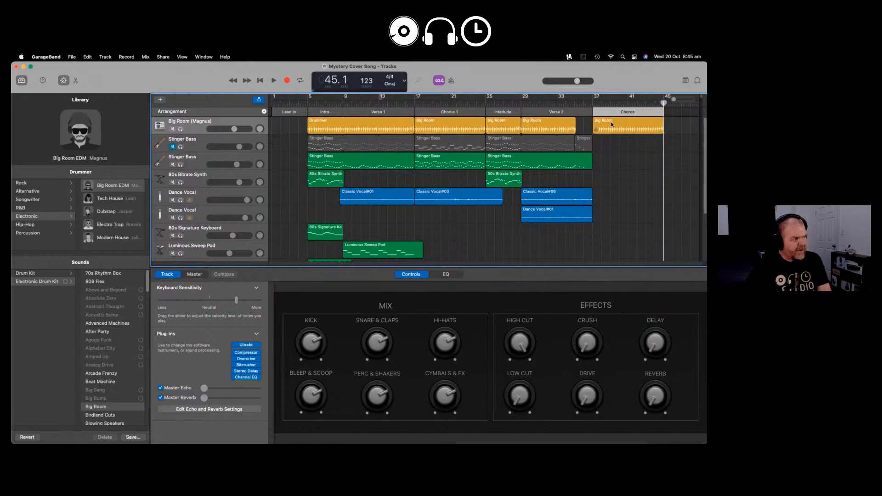
{"action": "left_click", "coordinate": [636, 113]}
{"action": "left_click", "coordinate": [650, 156]}
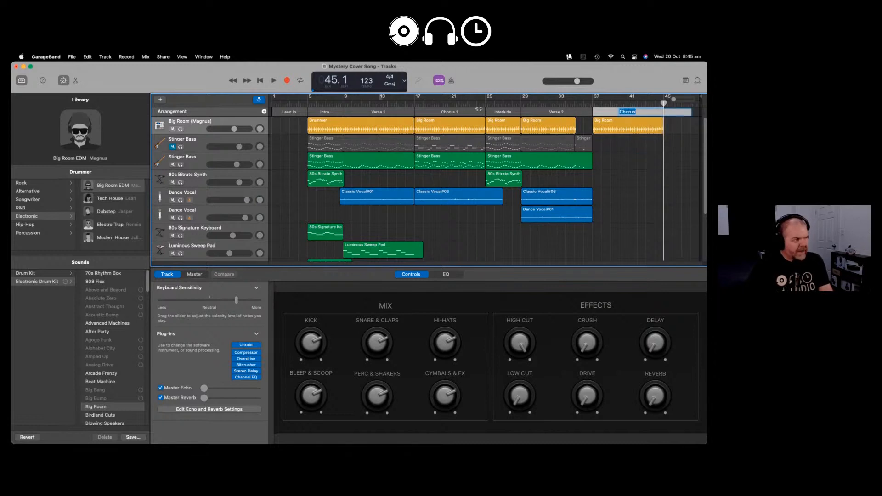
{"action": "left_click", "coordinate": [639, 112]}
{"action": "key", "text": "Return"}
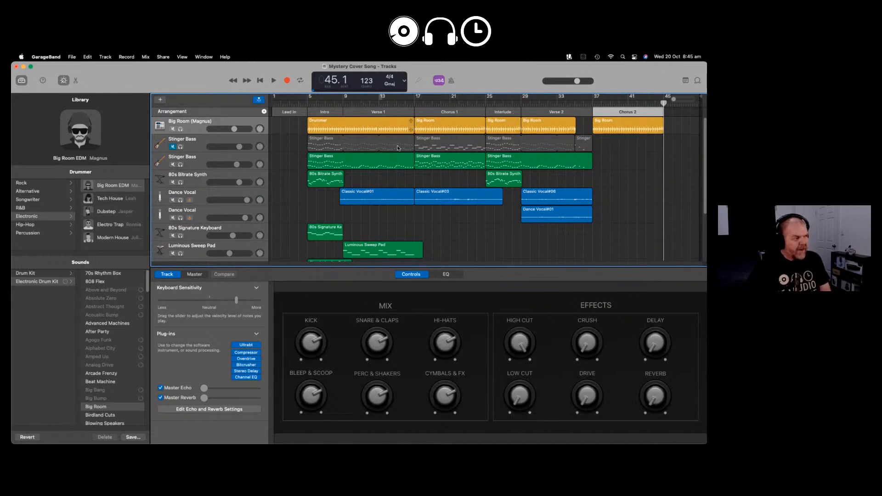
- Move the Verse 1 section ahead of the Intro, and undo the move
{"action": "left_click", "coordinate": [376, 113]}
{"action": "left_click", "coordinate": [362, 113]}
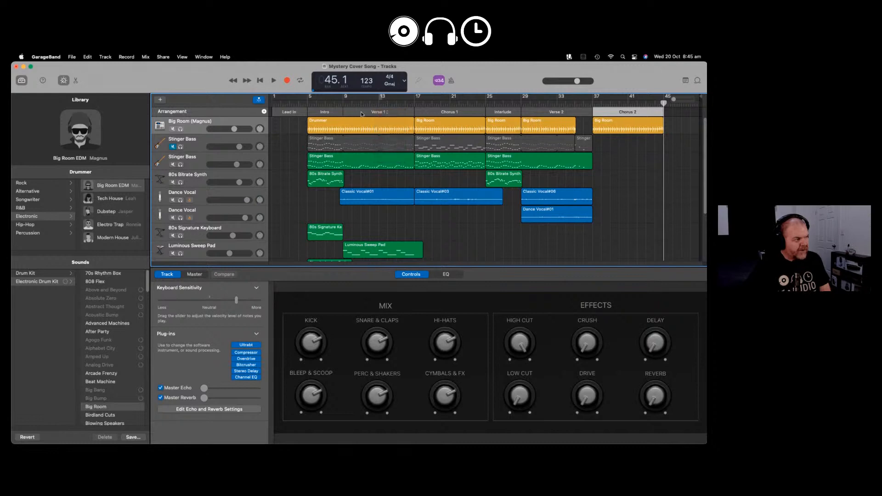
{"action": "left_click", "coordinate": [357, 113]}
{"action": "left_click_drag", "start_coordinate": [353, 112], "coordinate": [312, 115]}
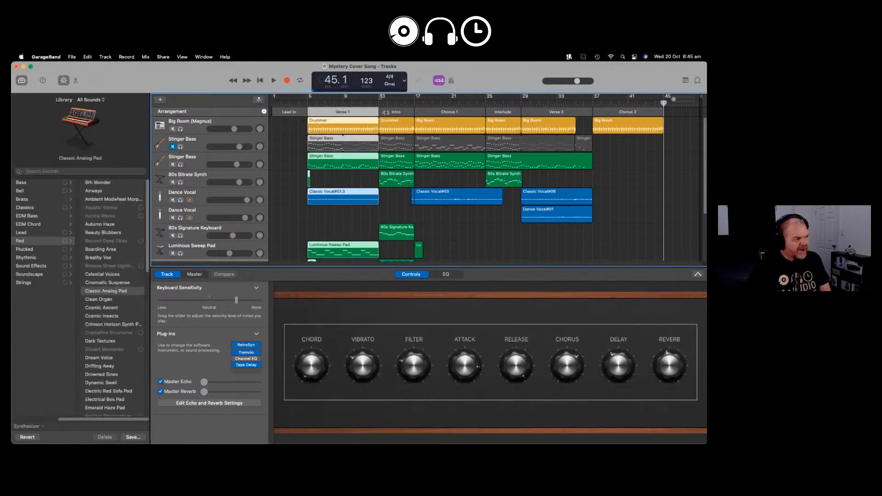
{"action": "key", "text": "super+z"}
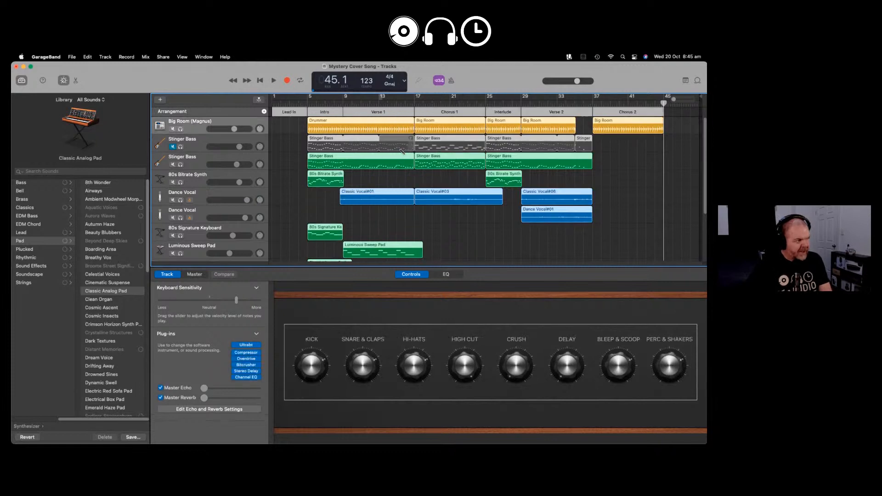
{"action": "left_click", "coordinate": [631, 161]}
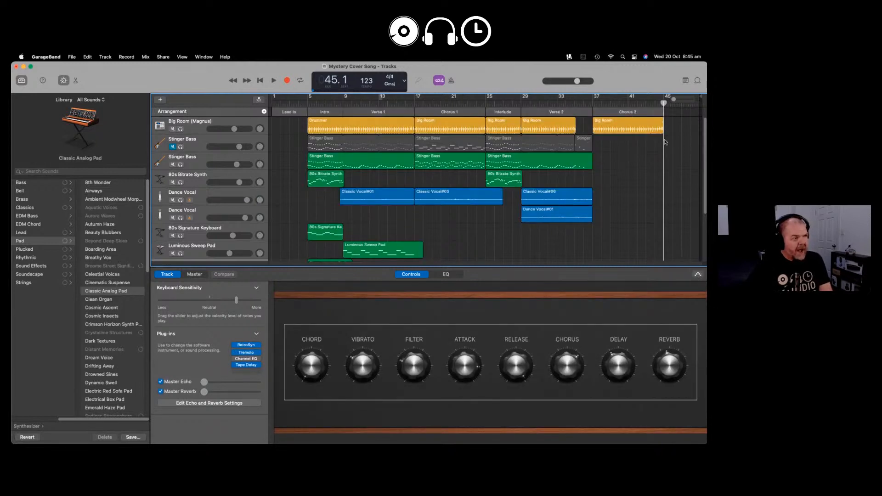
- Copy the Chorus 1 vocal region Classic Vocal#03 and paste it at the start of Chorus 2 on the same track
{"action": "left_click", "coordinate": [593, 102]}
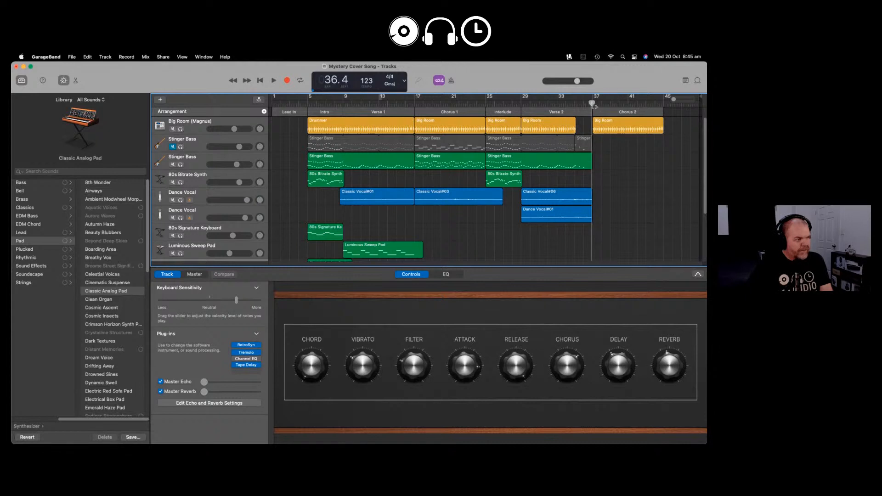
{"action": "left_click", "coordinate": [446, 199]}
{"action": "right_click", "coordinate": [453, 197]}
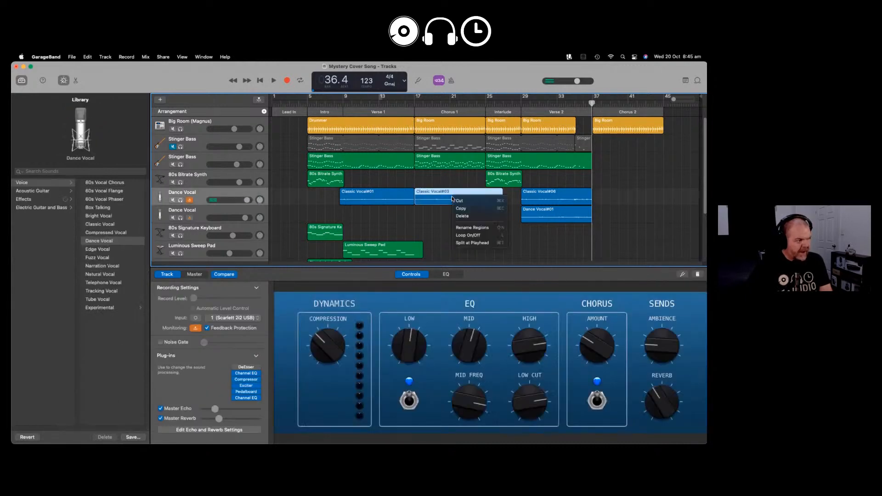
{"action": "left_click", "coordinate": [482, 208]}
{"action": "left_click", "coordinate": [612, 199]}
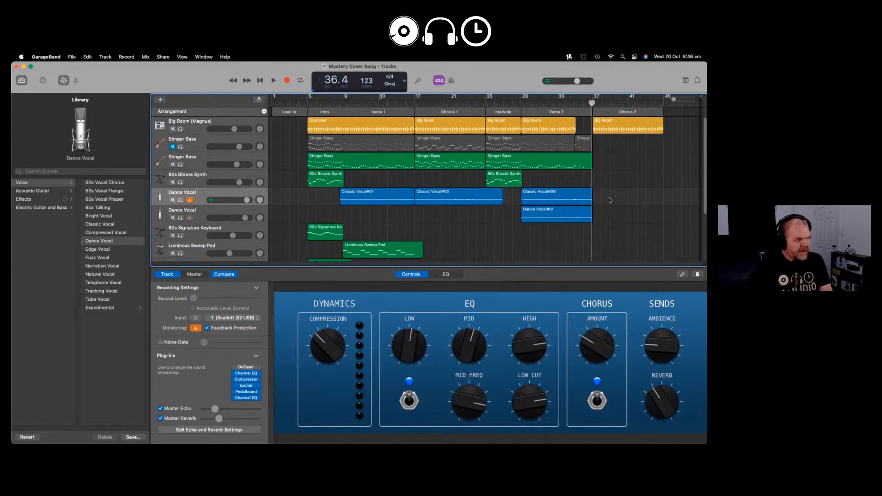
{"action": "right_click", "coordinate": [608, 198]}
{"action": "left_click", "coordinate": [625, 209]}
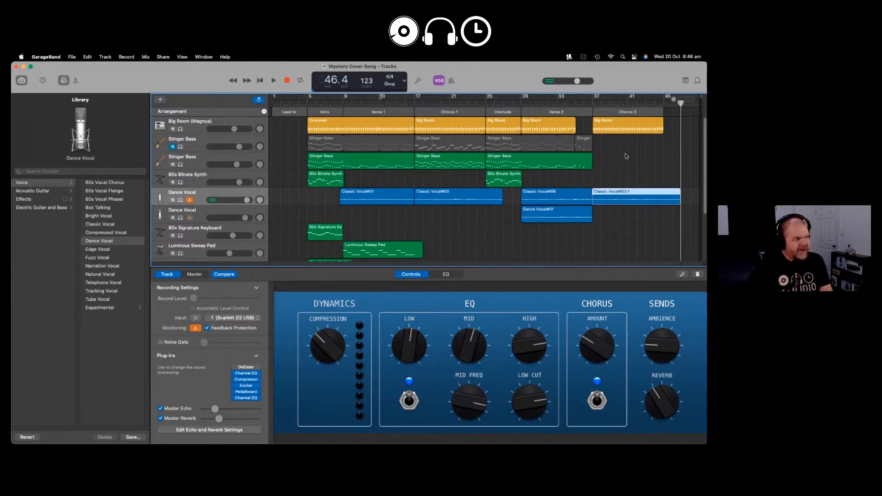
- Play Chorus 2 from its start to its end with the pasted drums and vocal
{"action": "left_click", "coordinate": [591, 101]}
{"action": "key", "text": "space"}
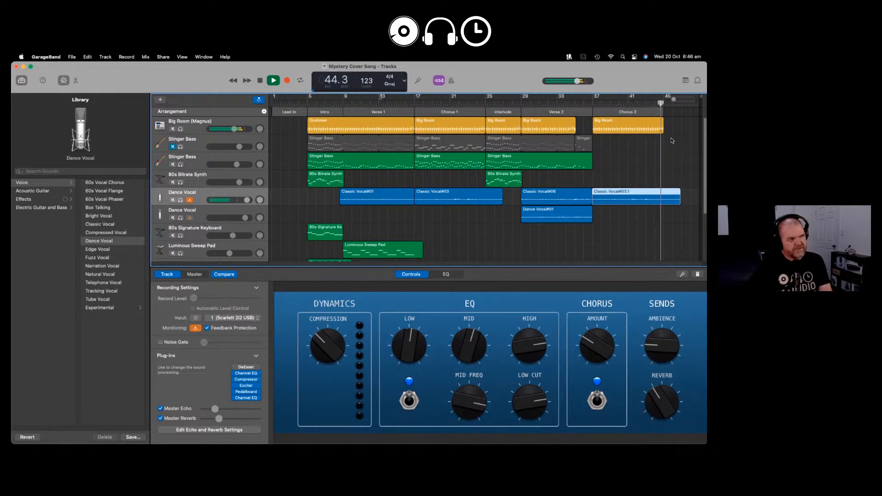
{"action": "key", "text": "space"}
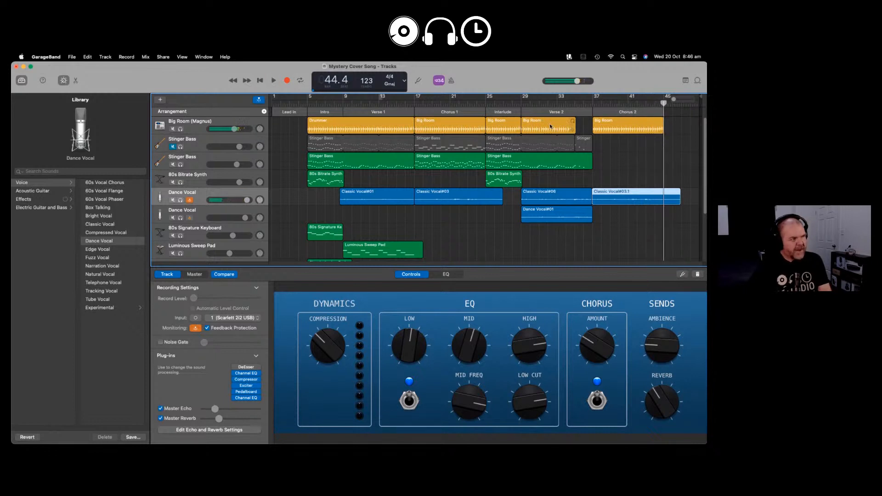
- Add another arrangement marker after Chorus 2, starting at bar 45
{"action": "left_click", "coordinate": [496, 113]}
{"action": "left_click", "coordinate": [646, 168]}
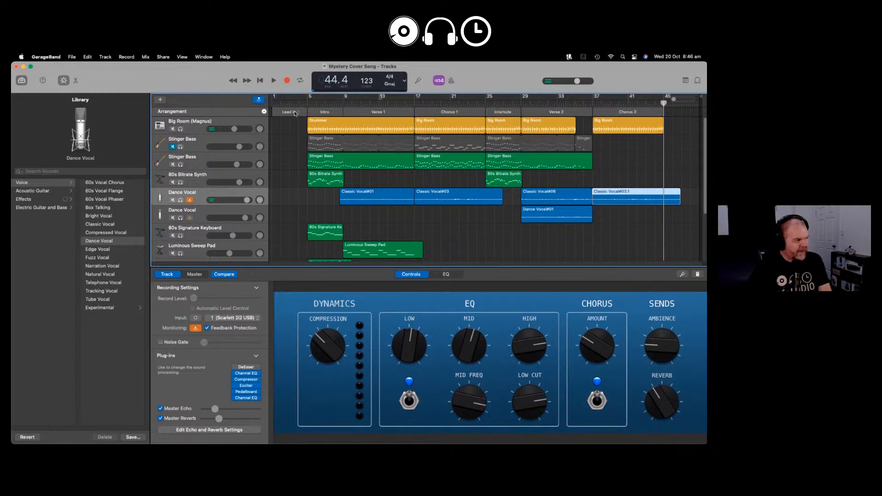
{"action": "left_click", "coordinate": [264, 112]}
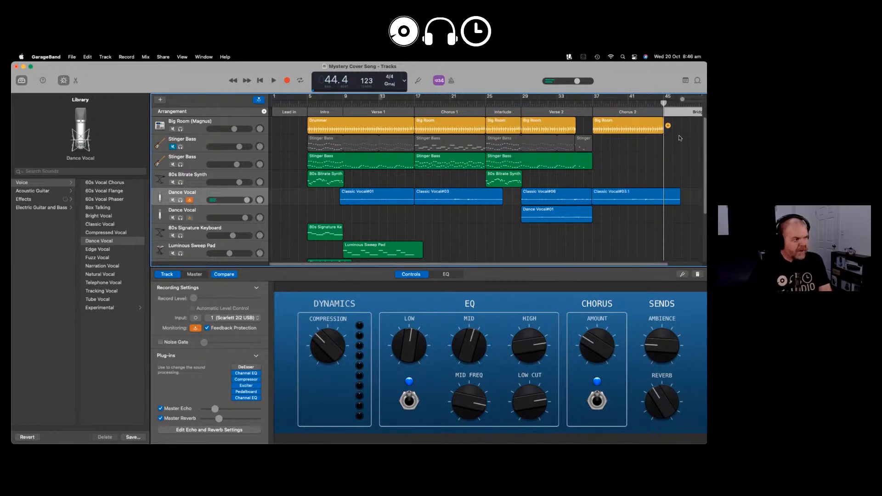
- Shorten the Bridge marker after Chorus 2 to end at bar 49, and paste a copy of the Interlude drum region at bar 45
{"action": "left_click_drag", "start_coordinate": [464, 266], "coordinate": [527, 265]}
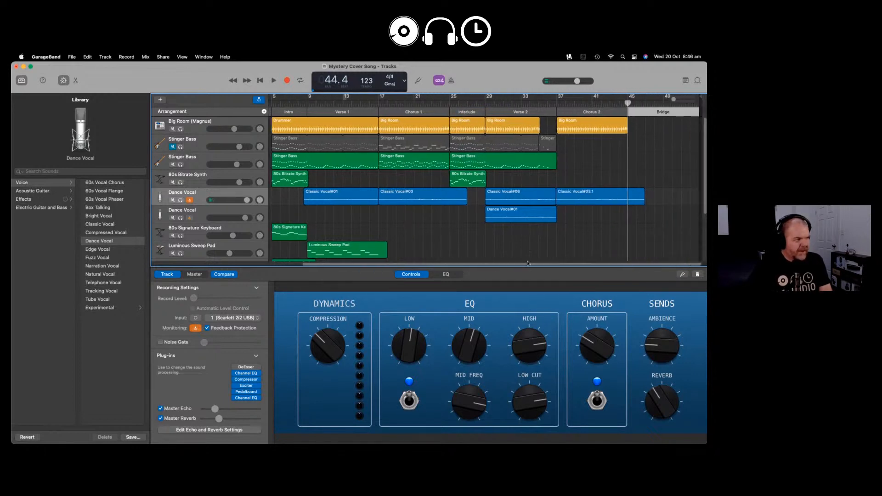
{"action": "left_click_drag", "start_coordinate": [700, 113], "coordinate": [664, 113]}
{"action": "left_click", "coordinate": [469, 128]}
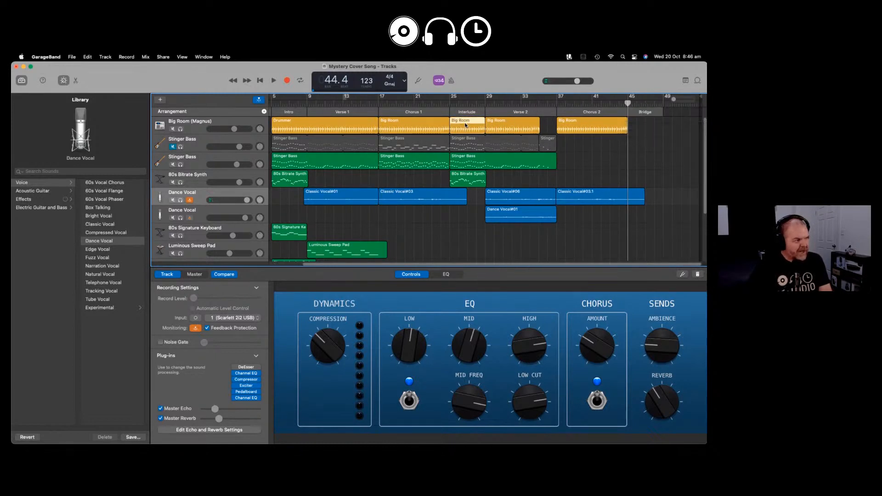
{"action": "right_click", "coordinate": [468, 128]}
{"action": "key", "text": "Escape"}
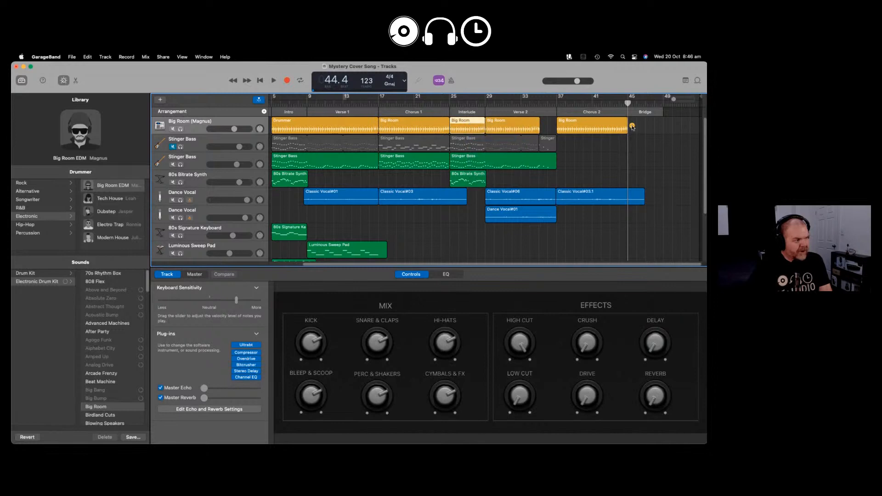
{"action": "right_click", "coordinate": [647, 128]}
{"action": "left_click", "coordinate": [617, 149]}
- Rename the Bridge arrangement marker after Chorus 2 as Interlude 2
{"action": "right_click", "coordinate": [655, 111]}
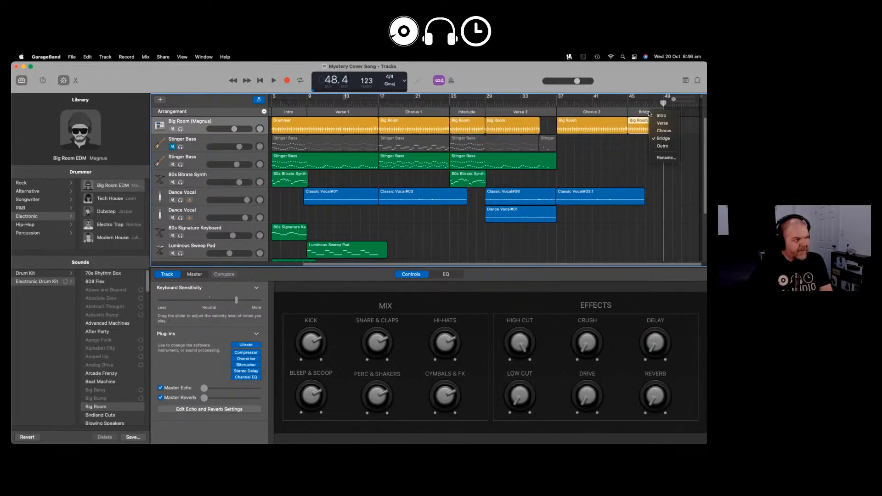
{"action": "left_click", "coordinate": [663, 157]}
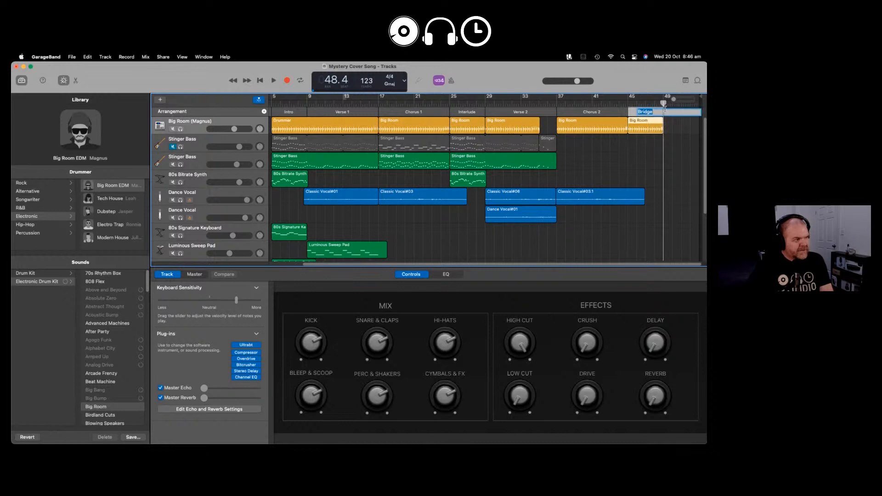
{"action": "type", "text": "Inter"}
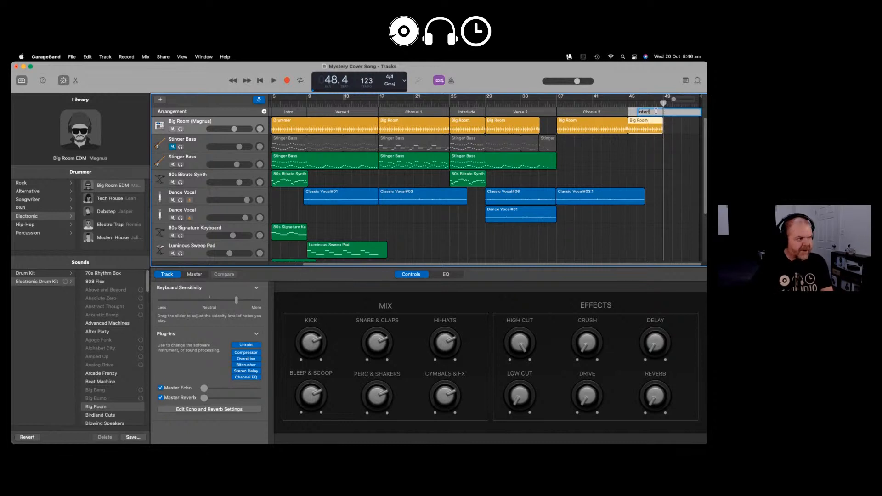
{"action": "type", "text": "lude 2"}
{"action": "key", "text": "Return"}
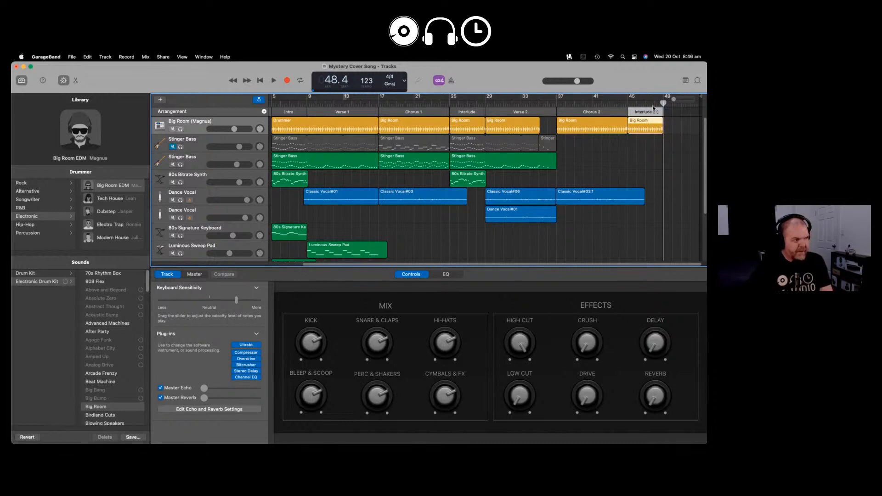
- Add an arrangement marker after Interlude 2, shorten it to end at bar 53, and label it Bridge
{"action": "left_click", "coordinate": [264, 111]}
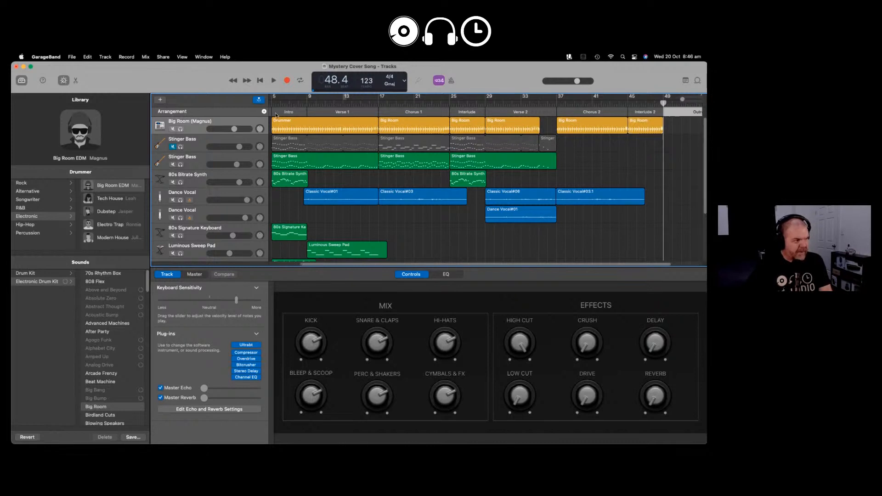
{"action": "scroll", "coordinate": [599, 262], "scroll_direction": "right", "scroll_amount": 3}
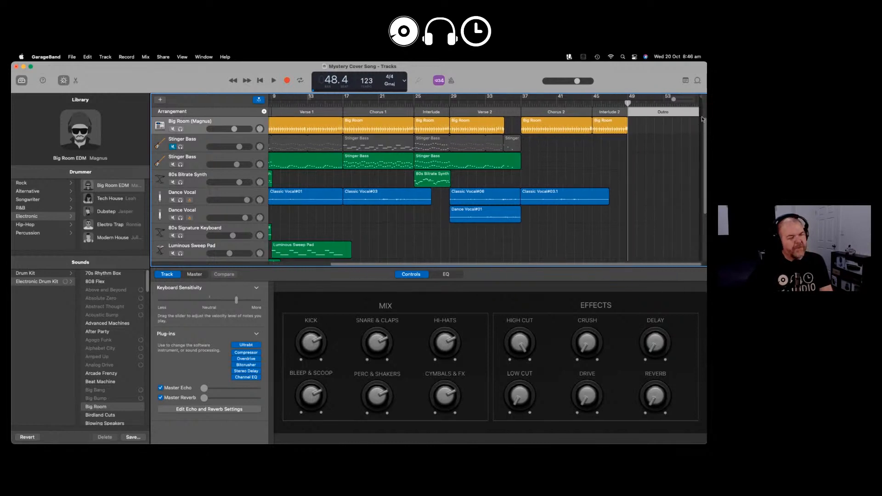
{"action": "left_click_drag", "start_coordinate": [697, 112], "coordinate": [665, 111]}
{"action": "left_click", "coordinate": [648, 112]}
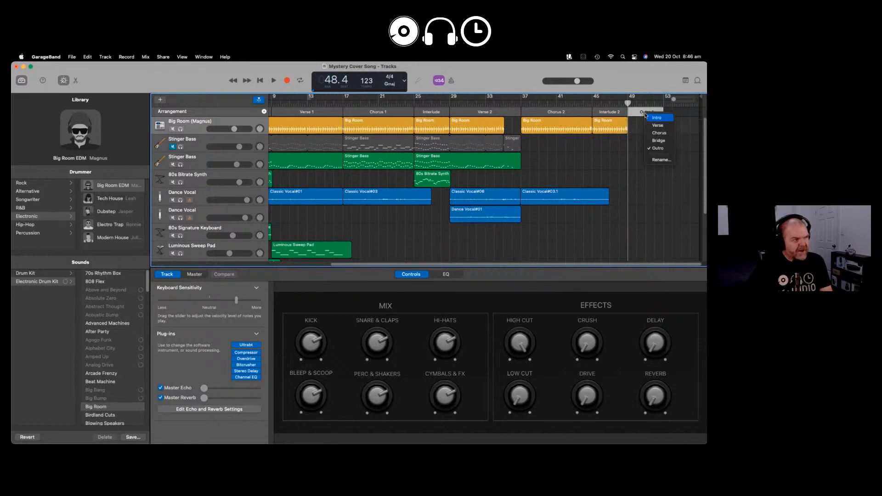
{"action": "left_click", "coordinate": [665, 141]}
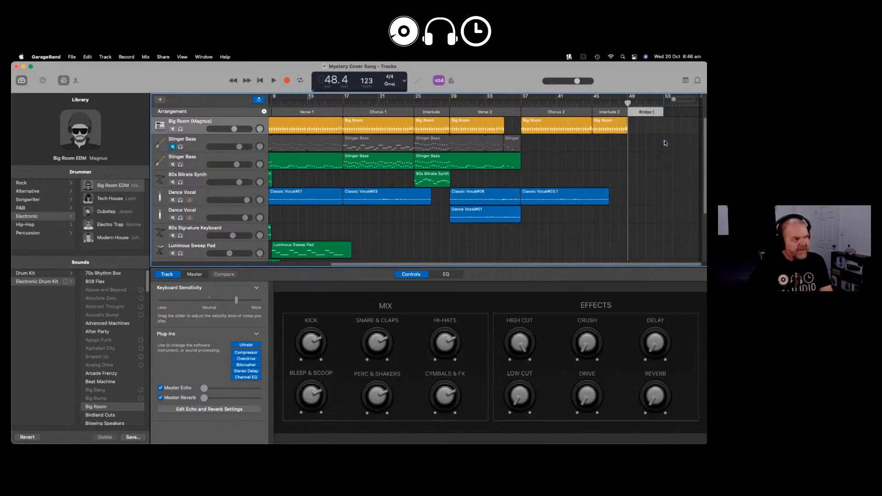
{"action": "key", "text": "r"}
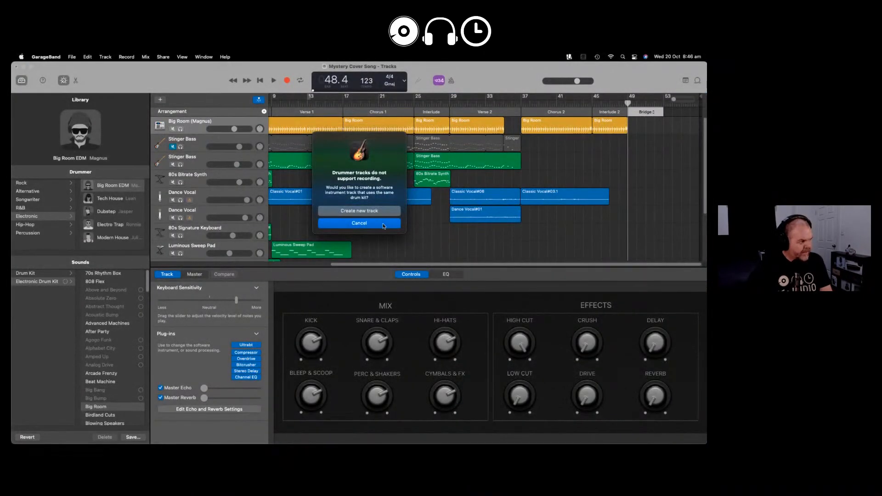
{"action": "left_click", "coordinate": [359, 223]}
{"action": "left_click", "coordinate": [648, 113]}
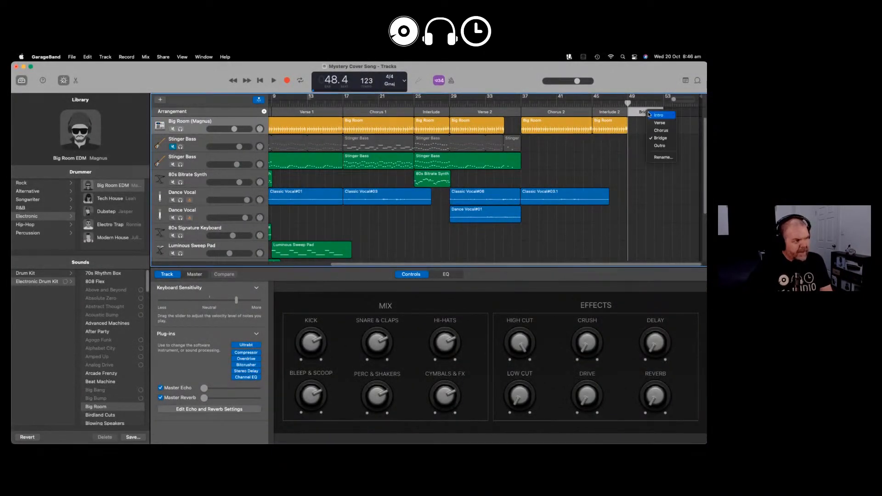
{"action": "left_click", "coordinate": [630, 142]}
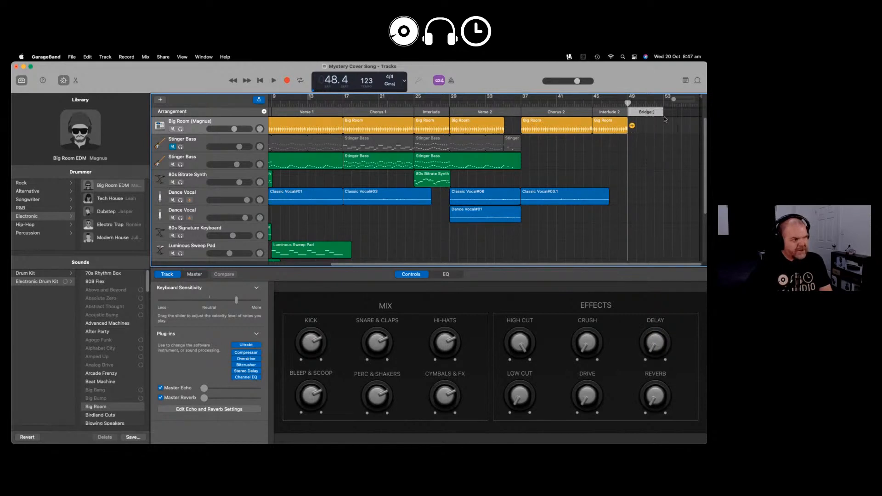
- Copy the Verse 2 drum region and paste it at bar 53, right after the Bridge section
{"action": "left_click", "coordinate": [664, 102]}
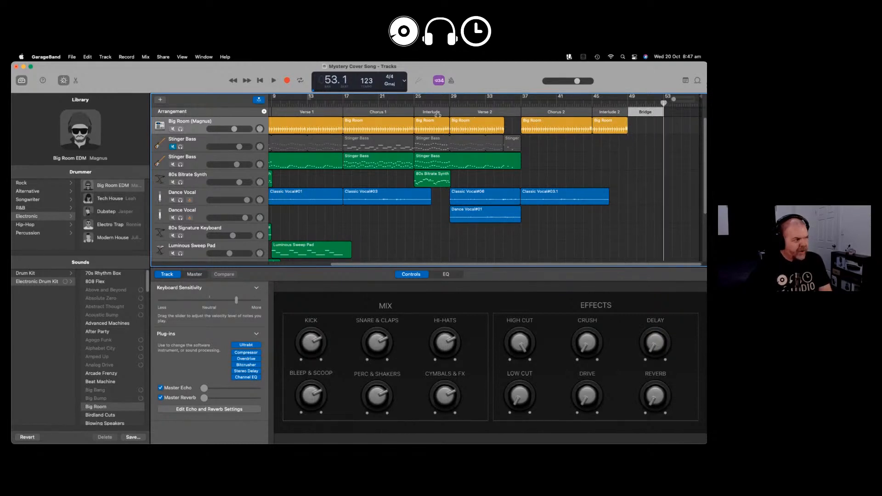
{"action": "right_click", "coordinate": [474, 125]}
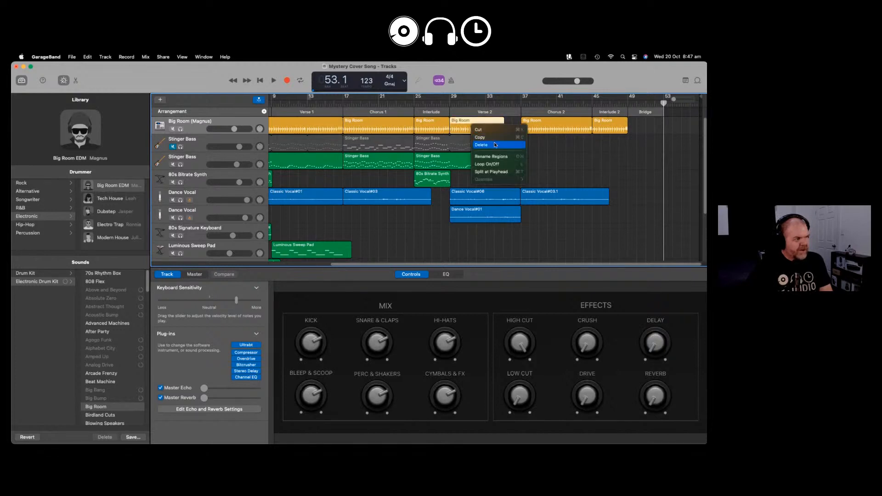
{"action": "left_click", "coordinate": [667, 126]}
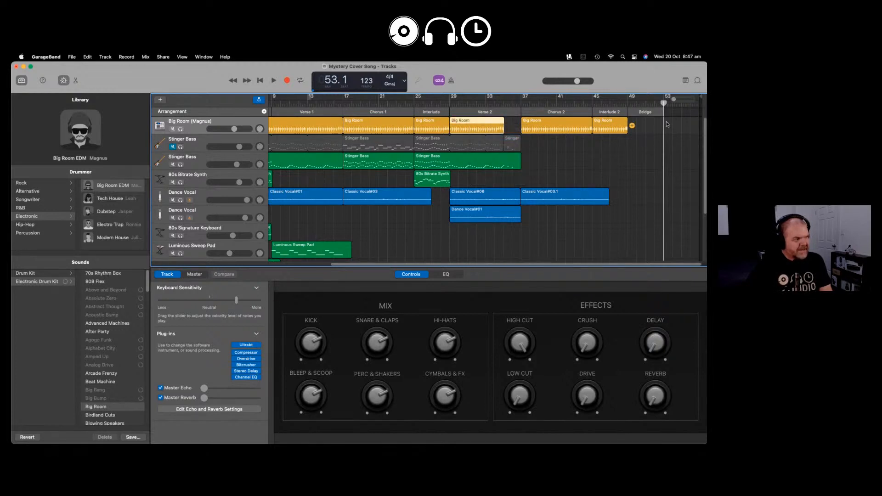
{"action": "right_click", "coordinate": [667, 126]}
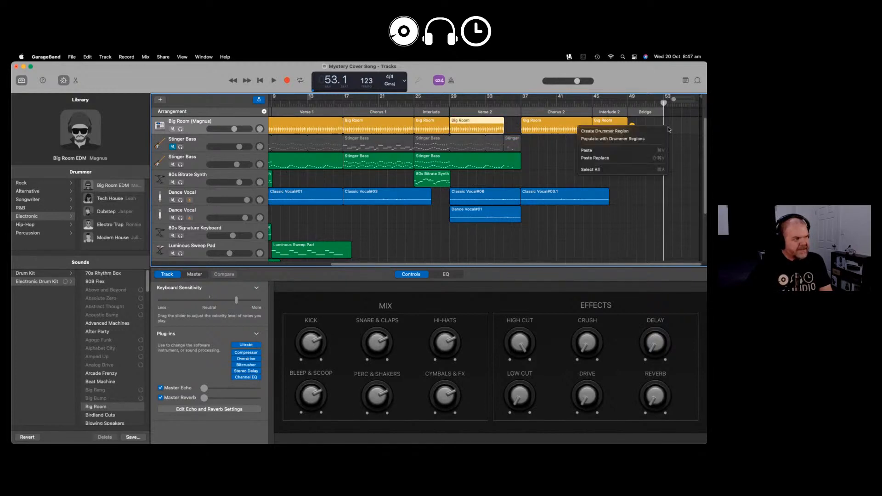
{"action": "left_click", "coordinate": [623, 155]}
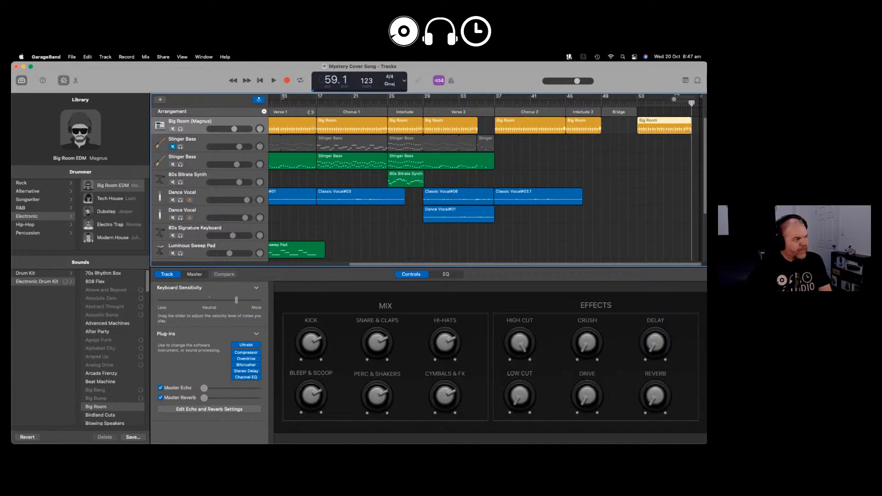
- Add an arrangement marker after the Bridge at bar 53 and name it Verse 3
{"action": "left_click", "coordinate": [265, 112]}
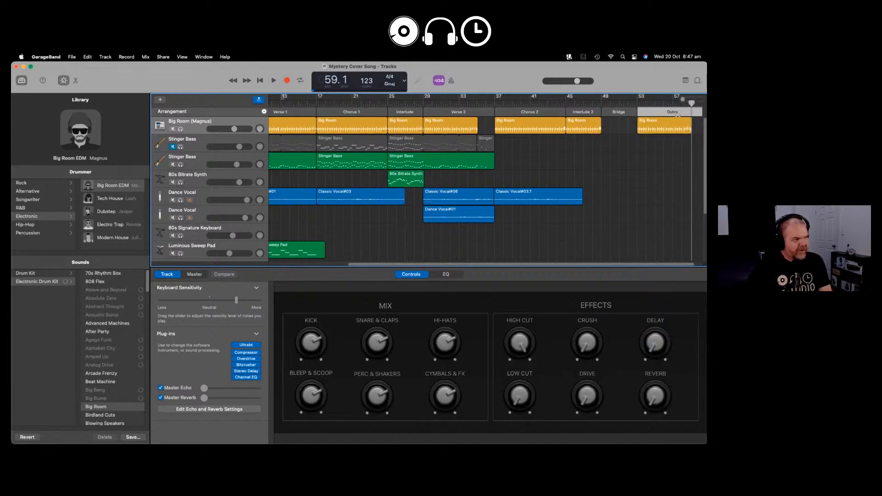
{"action": "left_click", "coordinate": [676, 113]}
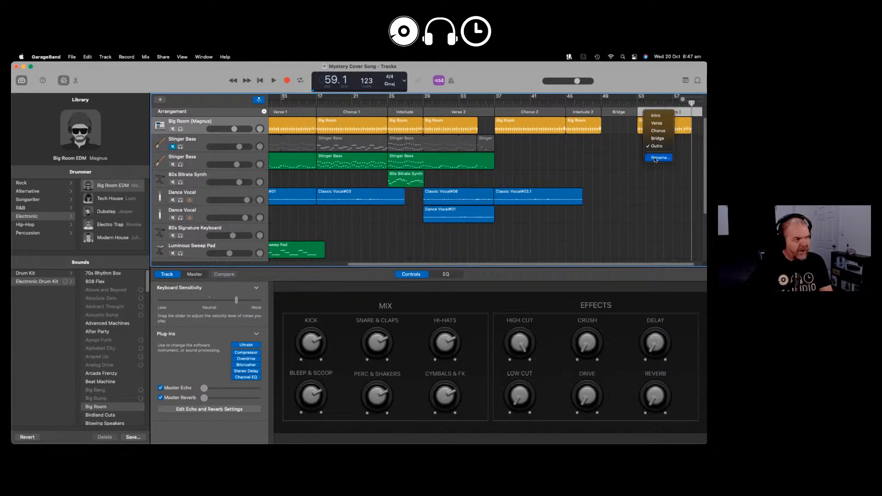
{"action": "left_click", "coordinate": [658, 123]}
{"action": "left_click", "coordinate": [676, 112]}
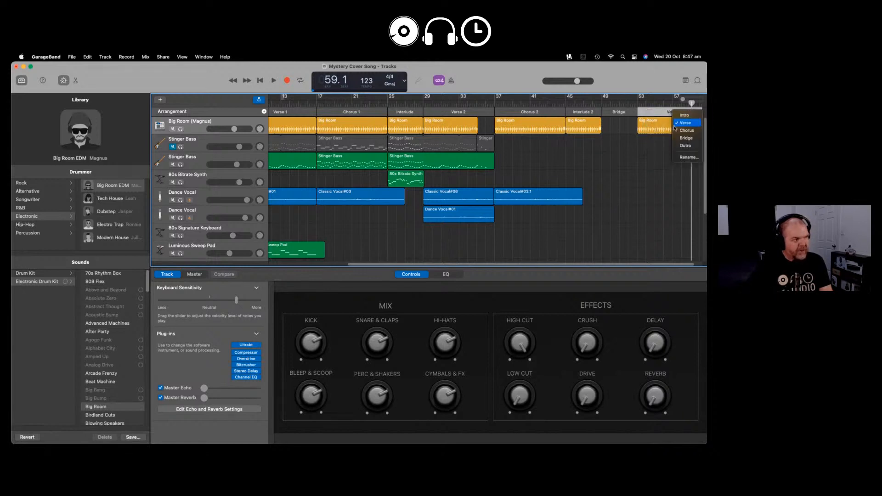
{"action": "left_click", "coordinate": [684, 157]}
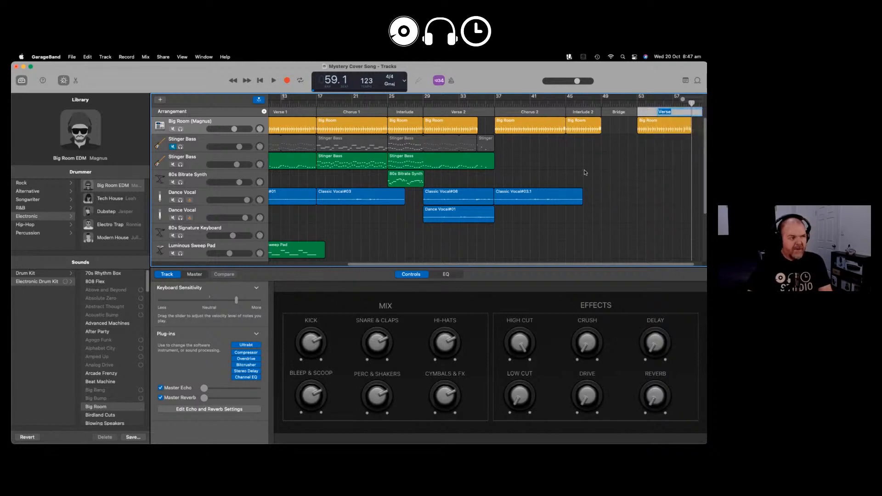
{"action": "left_click", "coordinate": [681, 113]}
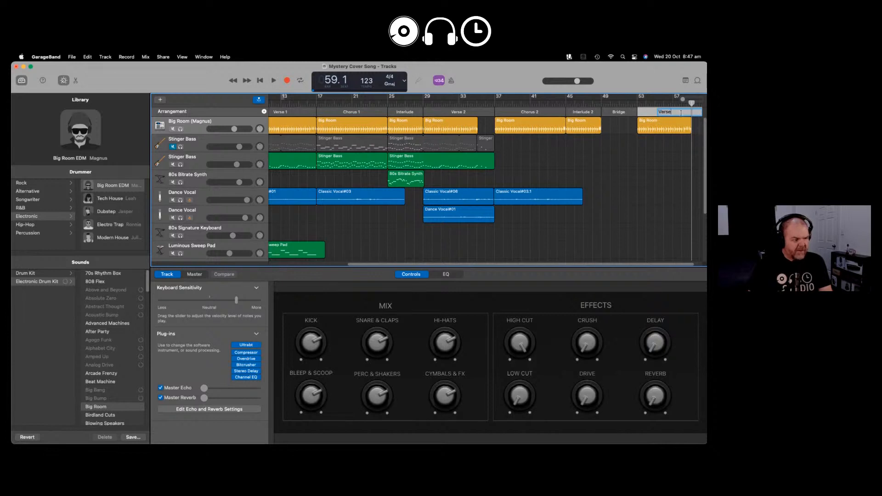
{"action": "key", "text": "Return"}
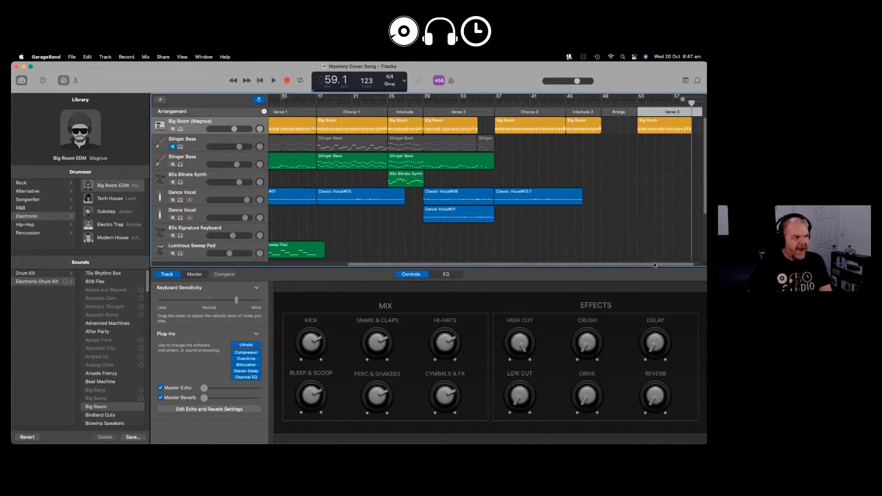
- Examine where the pasted drum region ends within the Verse 3 section
{"action": "scroll", "coordinate": [676, 269], "scroll_direction": "right", "scroll_amount": 1}
{"action": "left_click", "coordinate": [656, 167]}
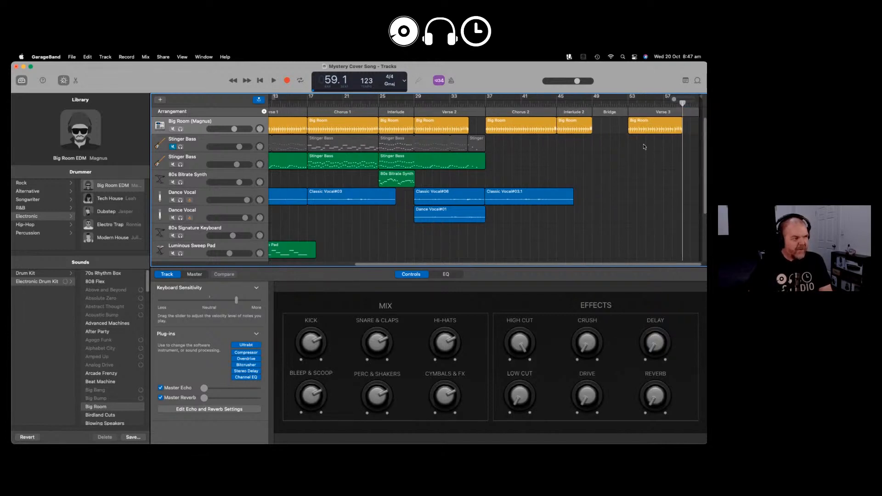
{"action": "key", "text": "super+Right"}
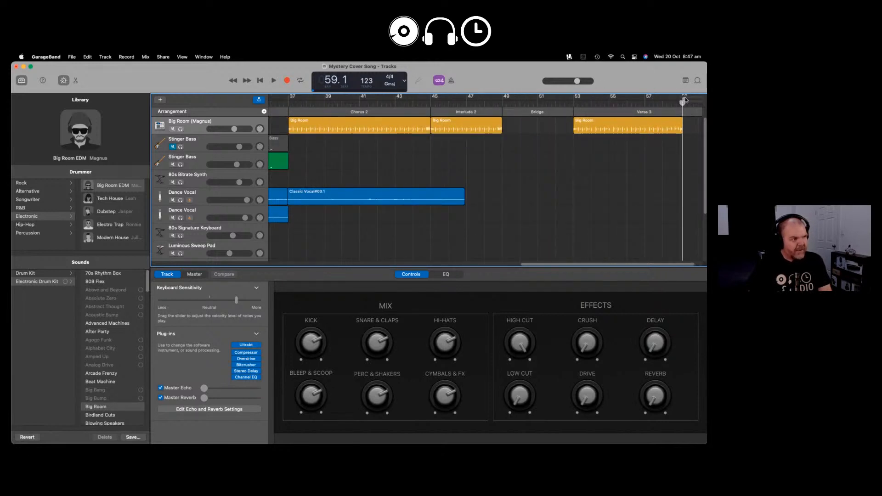
{"action": "key", "text": "super+Left"}
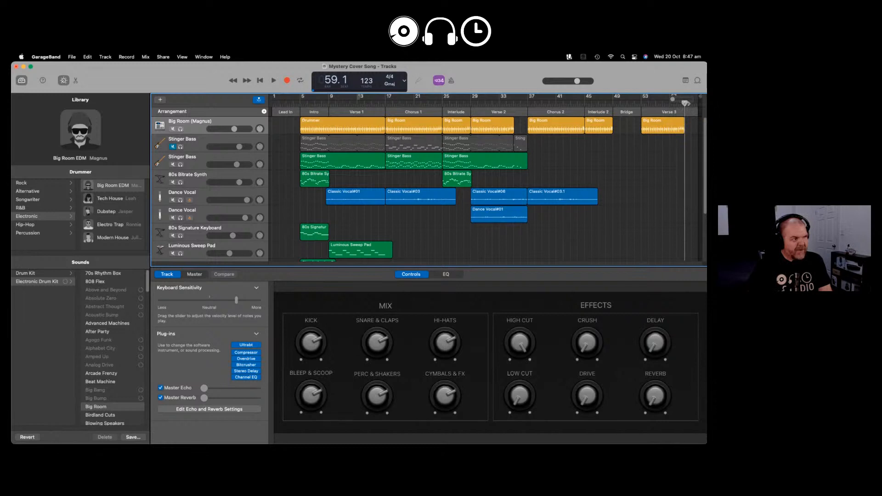
{"action": "key", "text": "super+Right"}
{"action": "key", "text": "super+Right"}
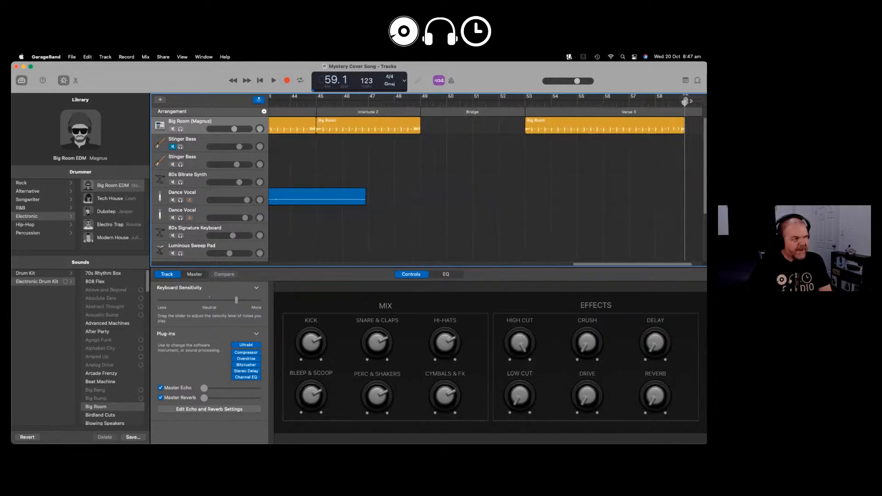
{"action": "key", "text": "super+Right"}
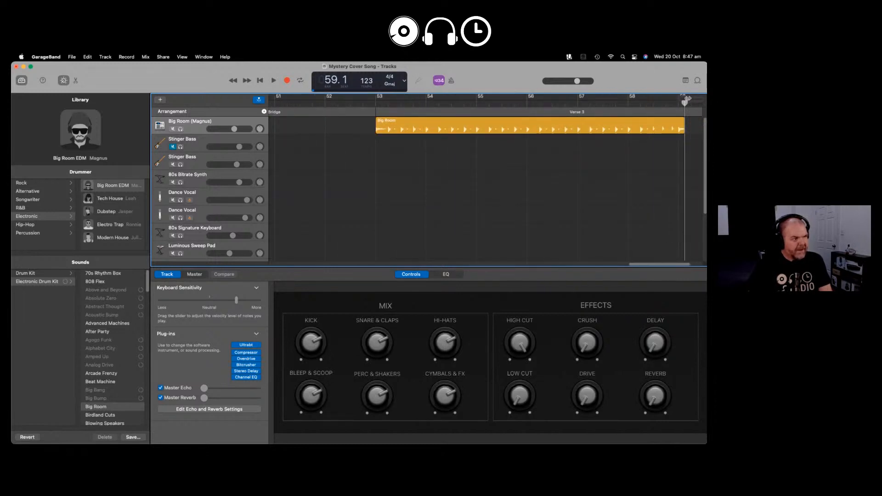
{"action": "key", "text": "super+Left"}
{"action": "key", "text": "super+Left"}
{"action": "key", "text": "super+Left"}
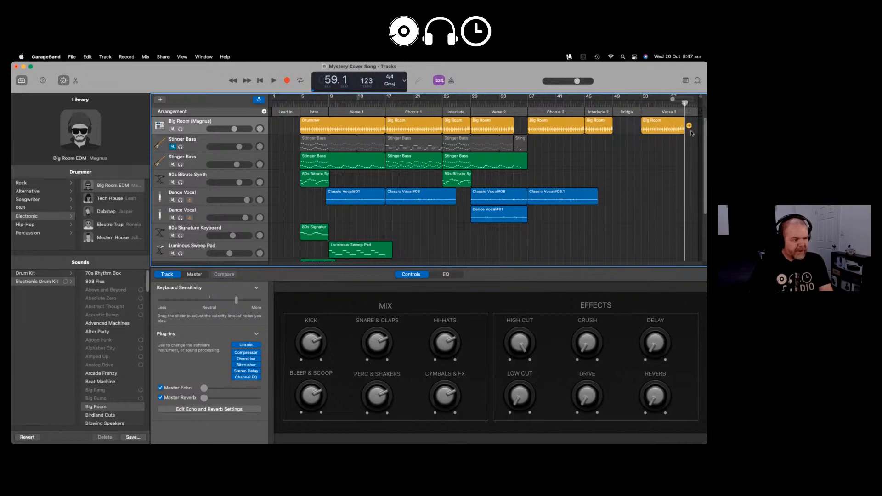
- Place the playhead at bar 61 and add an arrangement marker named Chorus there, directly after Verse 3
{"action": "left_click", "coordinate": [698, 103]}
{"action": "key", "text": "Right"}
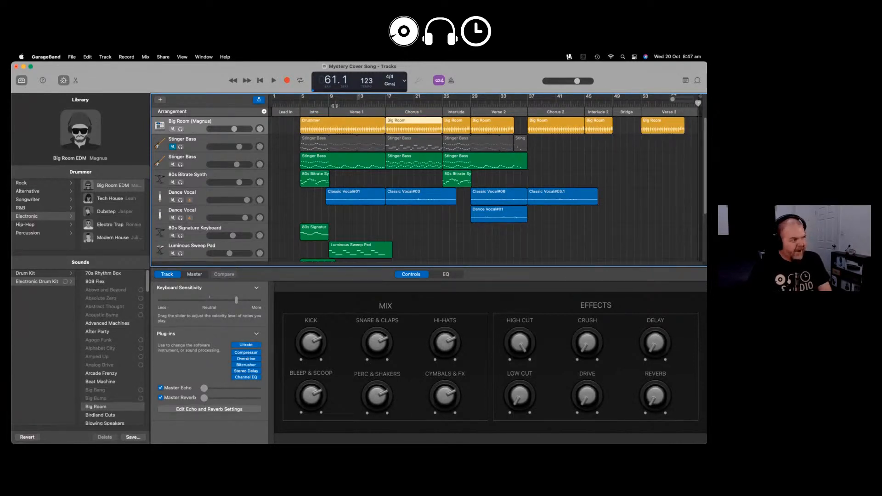
{"action": "left_click", "coordinate": [264, 111]}
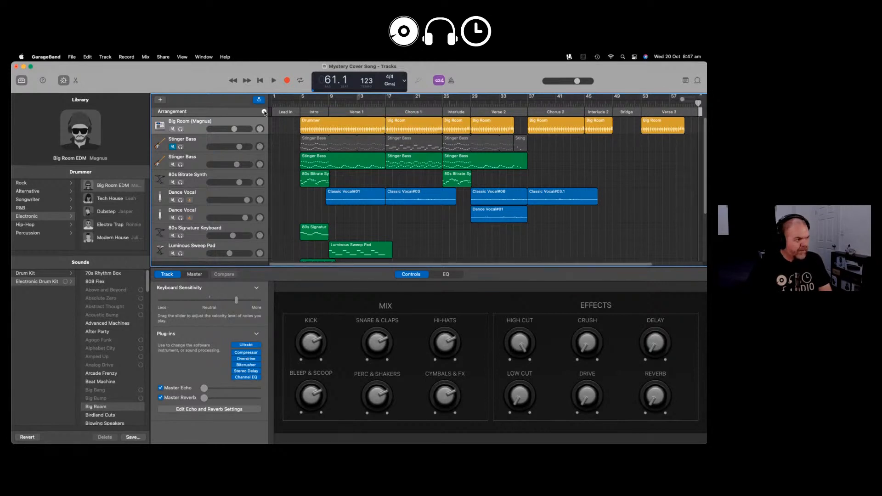
{"action": "left_click_drag", "start_coordinate": [550, 263], "coordinate": [613, 265]}
{"action": "left_click_drag", "start_coordinate": [699, 112], "coordinate": [706, 111]}
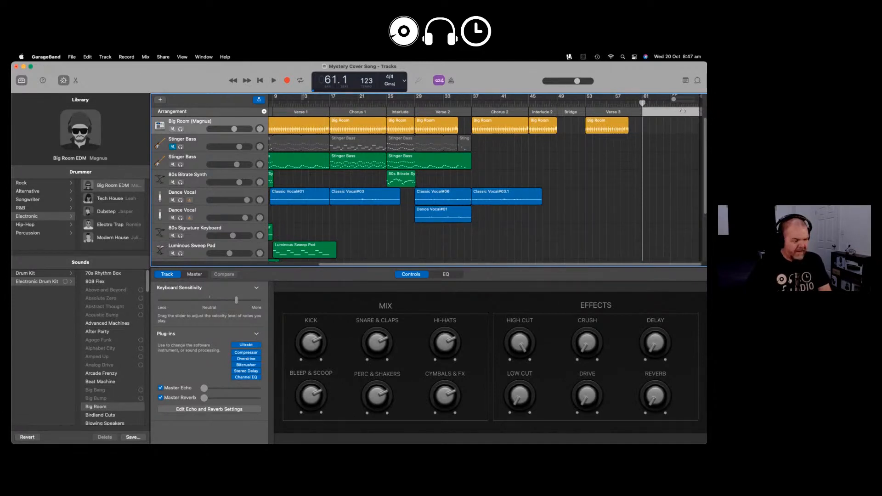
{"action": "left_click", "coordinate": [633, 125]}
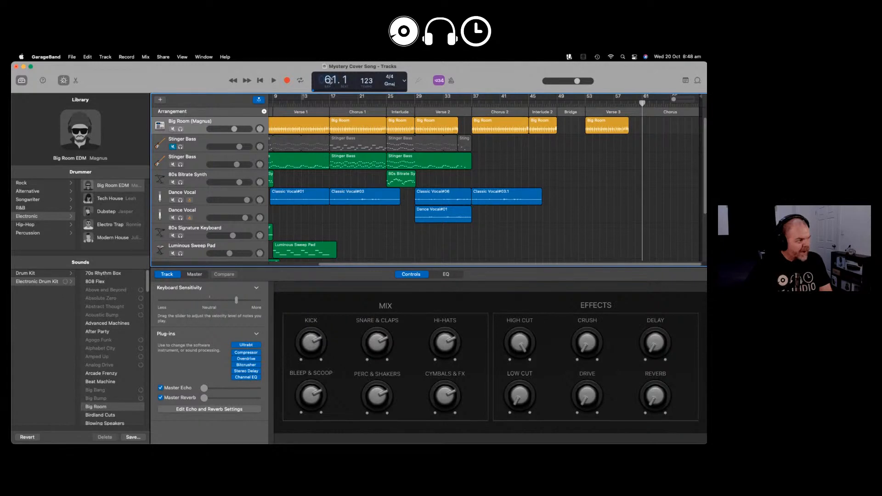
- Cut the Chorus 2 drum region and paste it three times back to back, starting at bar 61
{"action": "left_click", "coordinate": [389, 77]}
{"action": "left_click", "coordinate": [480, 72]}
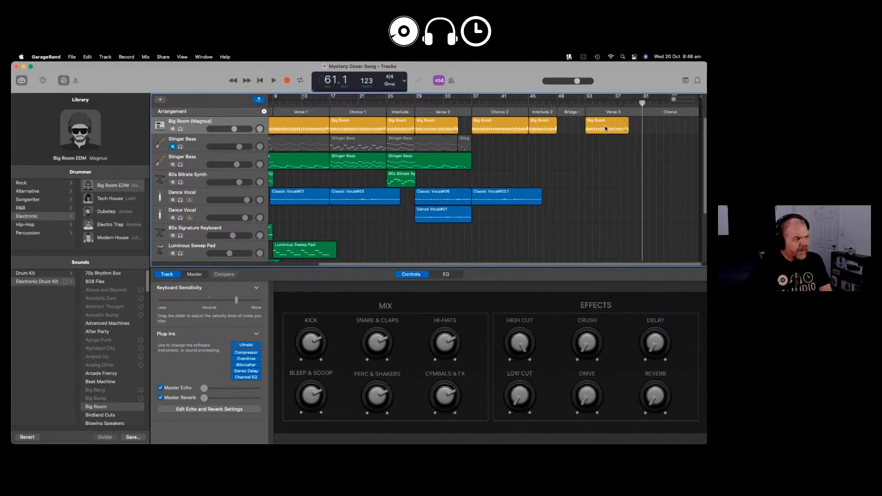
{"action": "left_click", "coordinate": [494, 128]}
{"action": "right_click", "coordinate": [494, 129]}
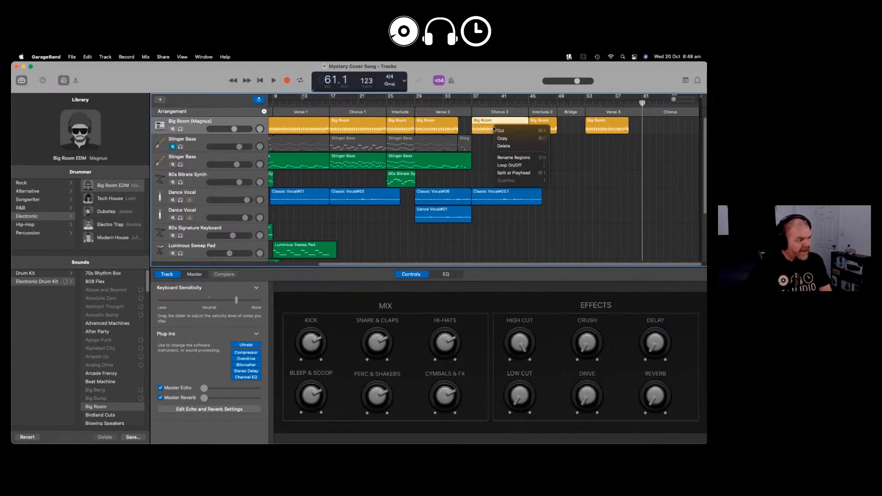
{"action": "left_click", "coordinate": [499, 130]}
{"action": "right_click", "coordinate": [651, 126]}
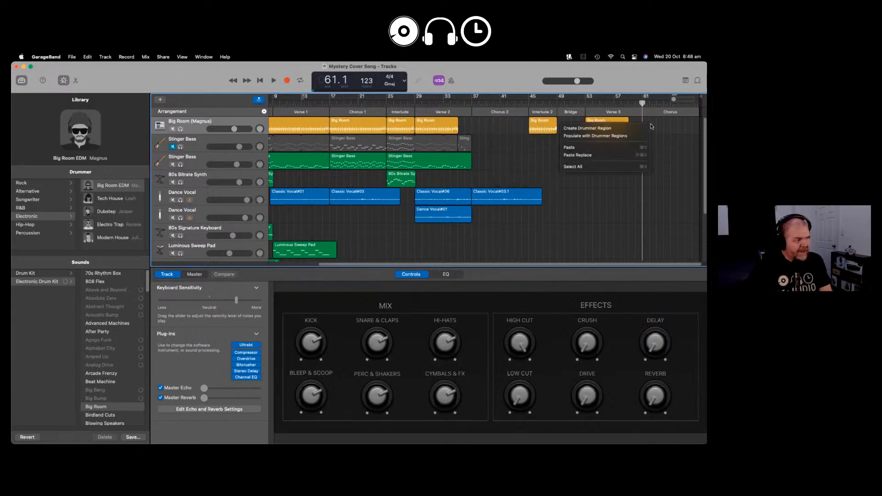
{"action": "left_click", "coordinate": [630, 147]}
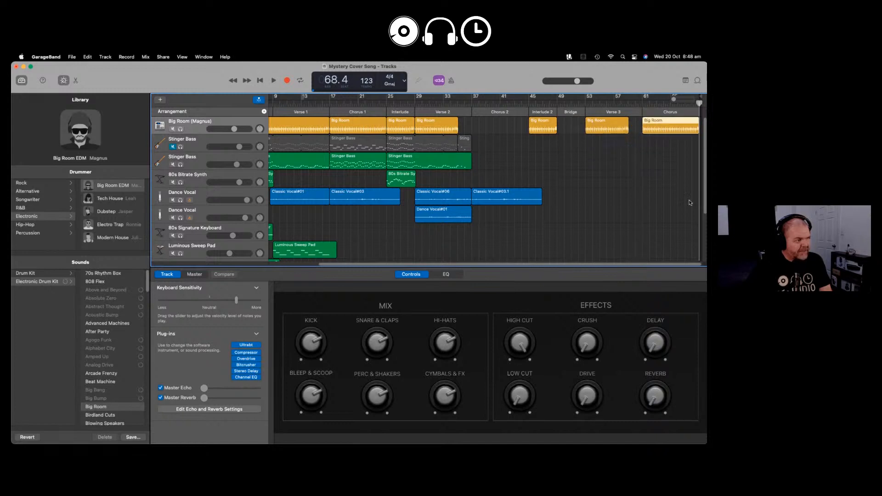
{"action": "key", "text": "super+v"}
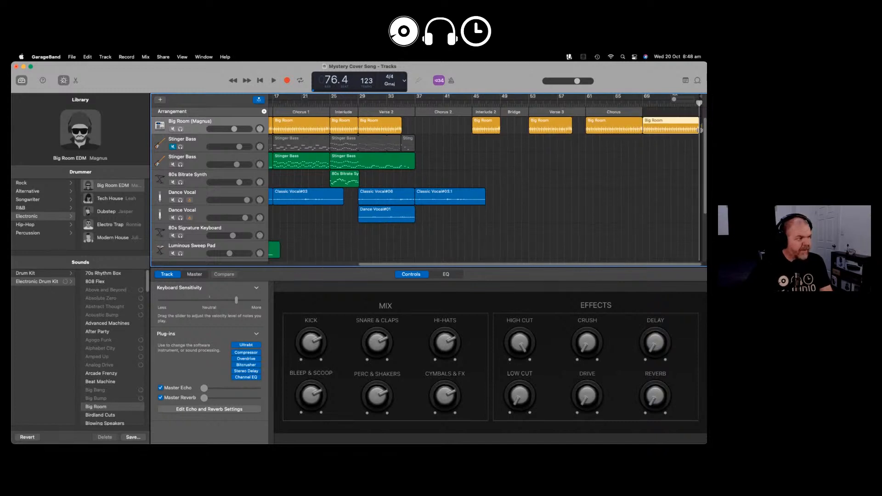
{"action": "key", "text": "super+v"}
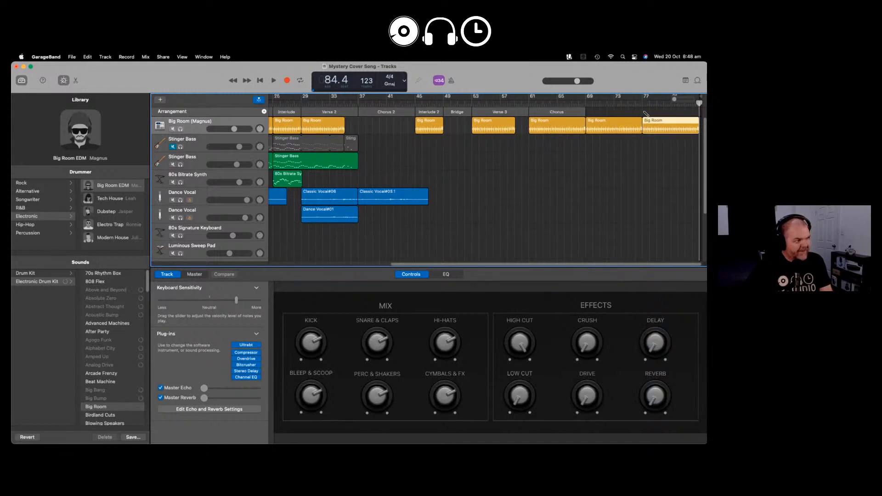
- Extend the Chorus arrangement marker starting at bar 61 so it spans all three pasted drum regions
{"action": "mouse_move", "coordinate": [584, 112]}
{"action": "left_mouse_down"}
{"action": "mouse_move", "coordinate": [699, 113]}
{"action": "mouse_move", "coordinate": [667, 102]}
{"action": "mouse_move", "coordinate": [418, 103]}
{"action": "left_mouse_up"}
{"action": "left_click", "coordinate": [645, 150]}
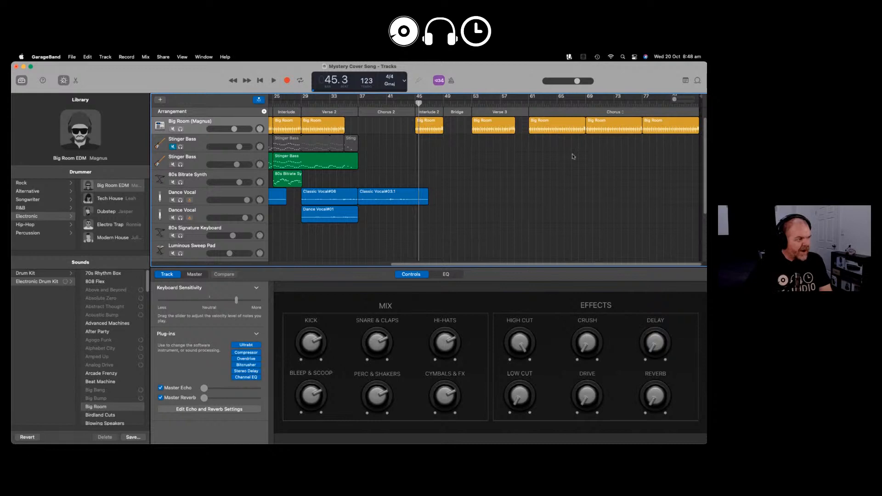
{"action": "left_click_drag", "start_coordinate": [675, 100], "coordinate": [674, 100]}
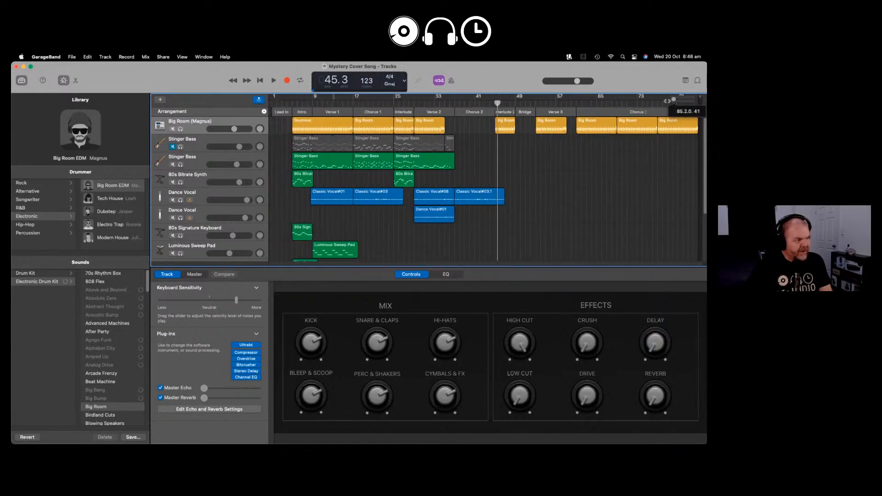
- Play the song from the beginning, skipping to the starts of Chorus 1, the Interlude and Verse 2
{"action": "left_click", "coordinate": [260, 80]}
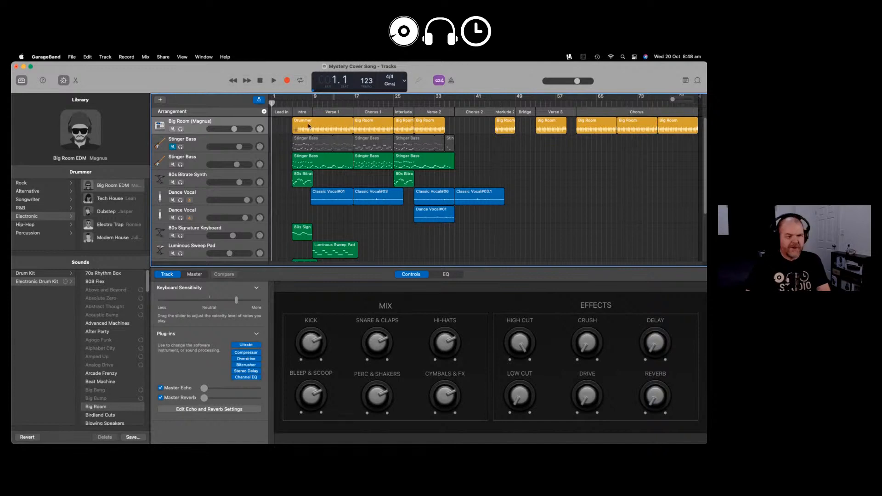
{"action": "key", "text": "space"}
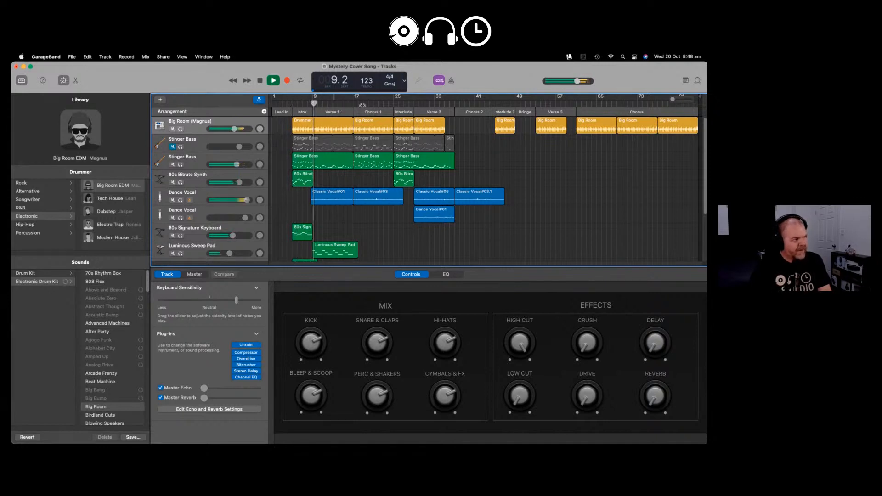
{"action": "left_click", "coordinate": [353, 101]}
{"action": "left_click", "coordinate": [394, 102]}
{"action": "left_click", "coordinate": [414, 102]}
{"action": "key", "text": "space"}
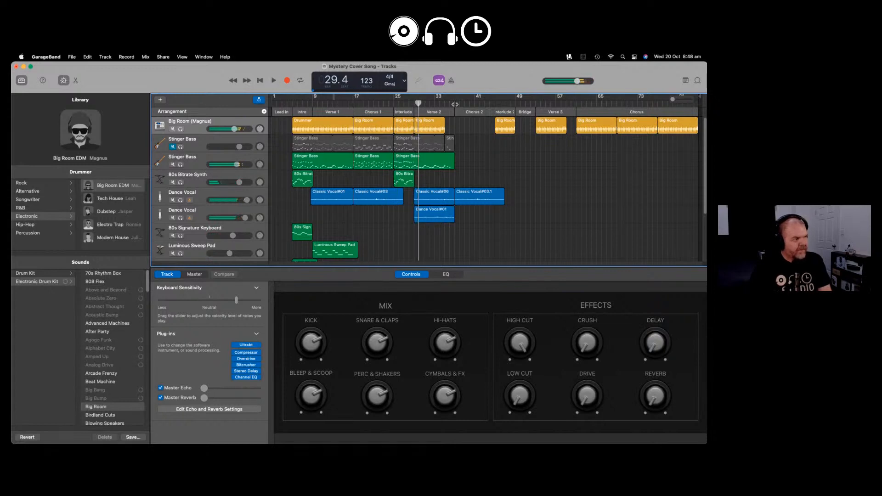
- Copy the Chorus 1 drum region and paste it at bar 37 to fill the empty Chorus 2 section
{"action": "left_click", "coordinate": [454, 102]}
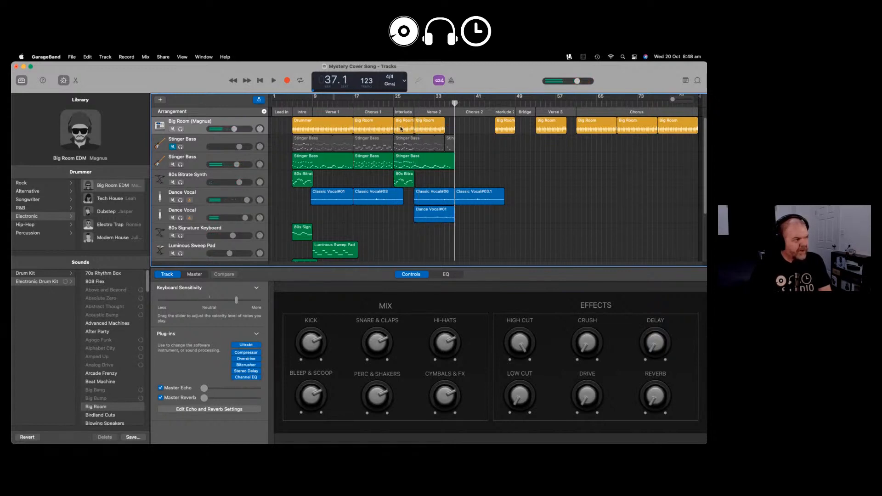
{"action": "left_click", "coordinate": [371, 129]}
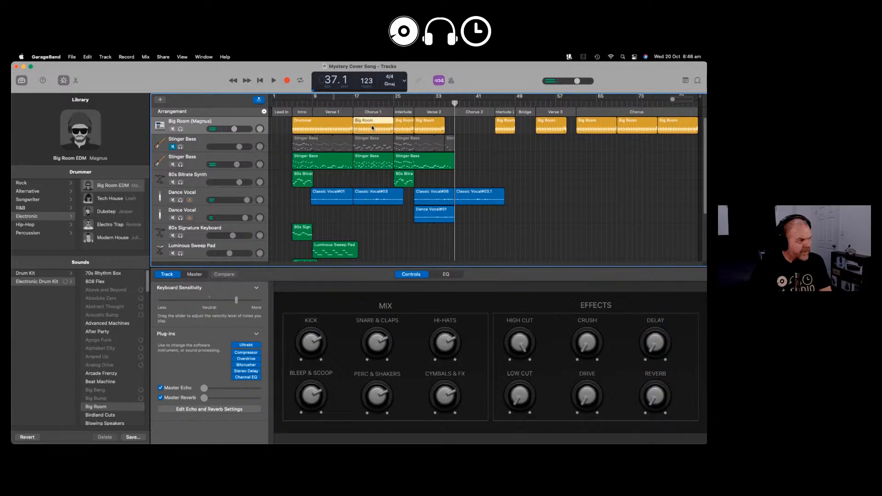
{"action": "right_click", "coordinate": [459, 126]}
{"action": "key", "text": "super+v"}
{"action": "left_click", "coordinate": [556, 155]}
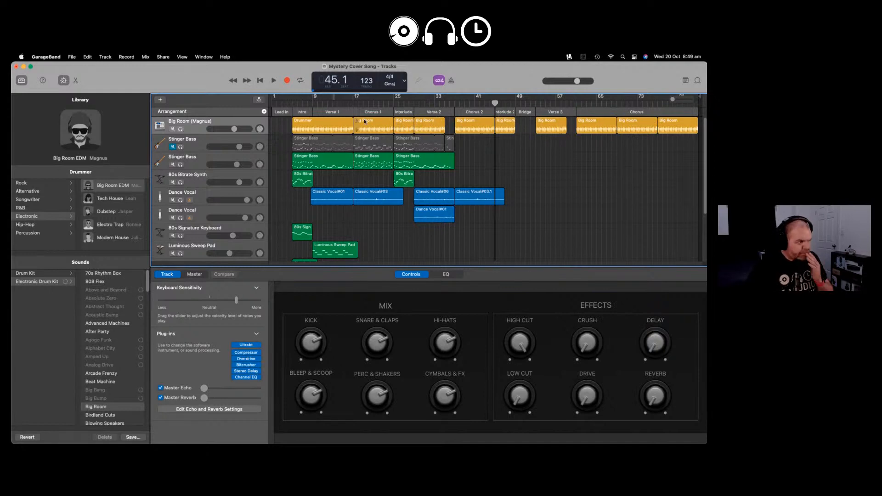
{"action": "left_click_drag", "start_coordinate": [495, 104], "coordinate": [706, 103]}
{"action": "left_click_drag", "start_coordinate": [333, 81], "coordinate": [352, 199]}
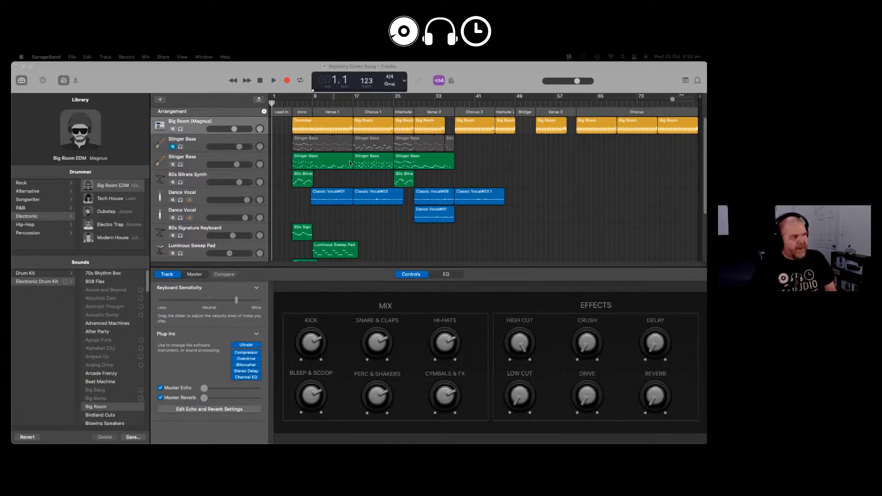
{"action": "left_click", "coordinate": [289, 102]}
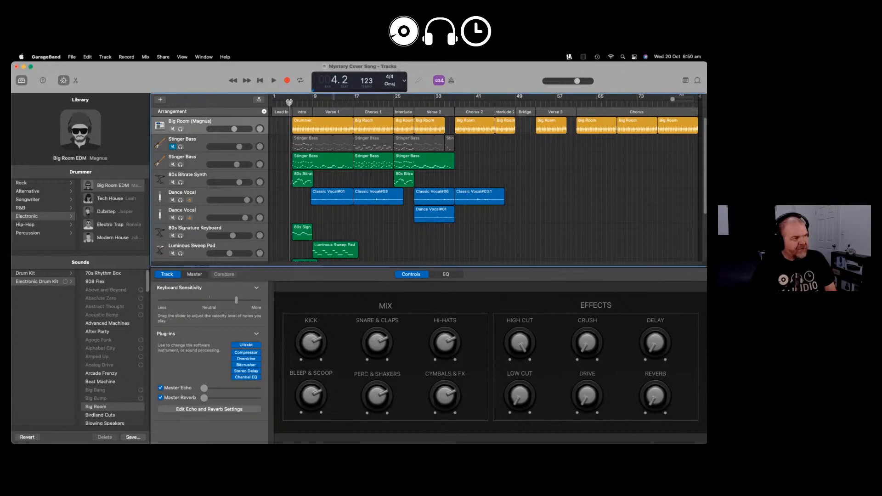
{"action": "left_click", "coordinate": [329, 126]}
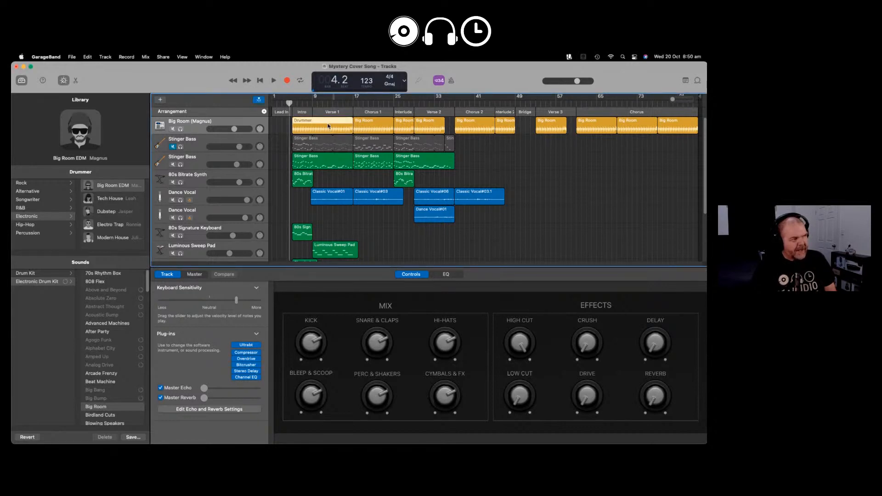
{"action": "left_click", "coordinate": [371, 128]}
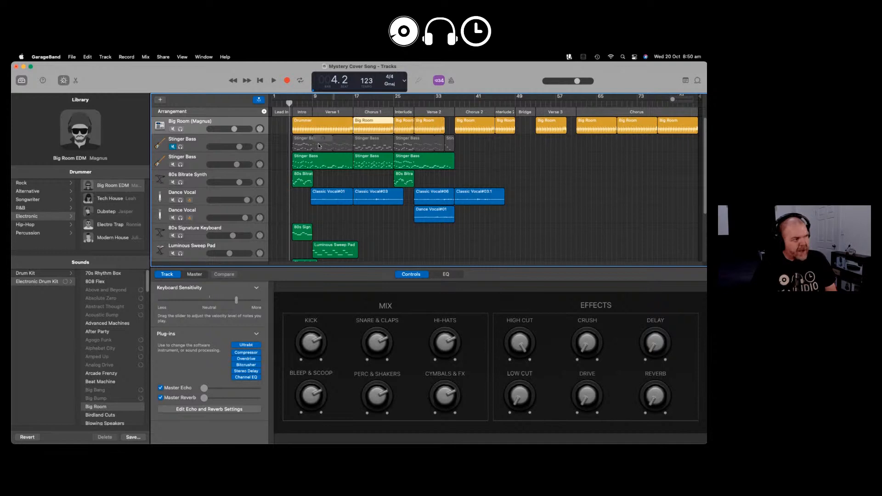
- Place the playhead at bar 5 and try out drum sounds on the Big Room track with Musical Typing
{"action": "left_click", "coordinate": [291, 102]}
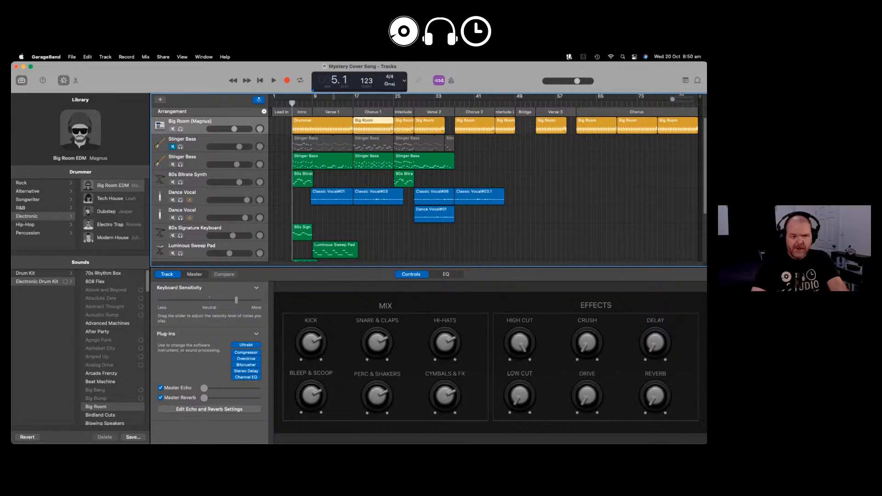
{"action": "key", "text": "super+k"}
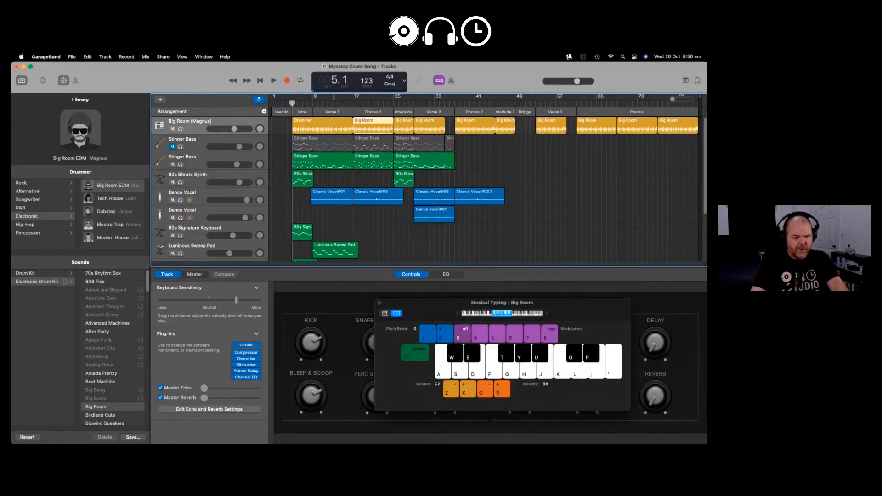
{"action": "key", "text": "s"}
{"action": "key", "text": "d"}
{"action": "key", "text": "d"}
{"action": "key", "text": "f"}
{"action": "key", "text": "a"}
{"action": "key", "text": "f"}
{"action": "key", "text": "f"}
{"action": "key", "text": "a"}
{"action": "key", "text": "f"}
{"action": "key", "text": "a"}
{"action": "key", "text": "f"}
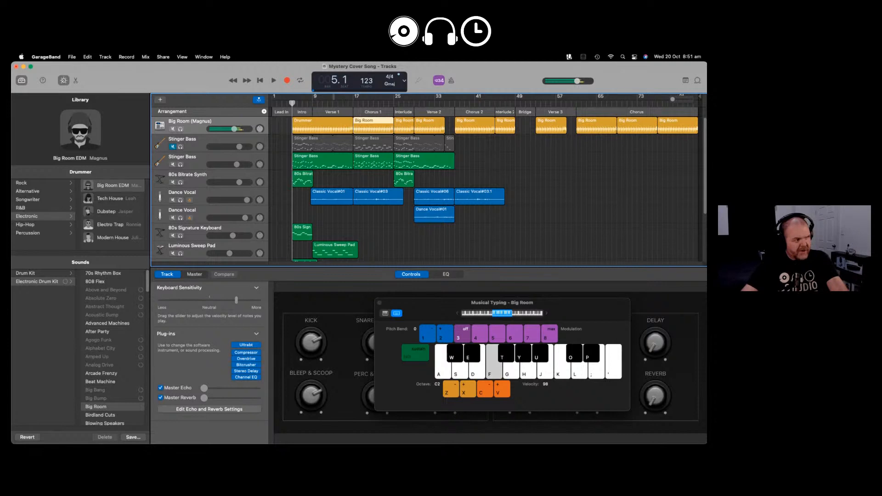
- Select the unmuted Stinger Bass track and try out an octave-jumping bass line with Musical Typing
{"action": "left_click", "coordinate": [261, 158]}
{"action": "key", "text": "d"}
{"action": "key", "text": "semicolon"}
{"action": "key", "text": "d"}
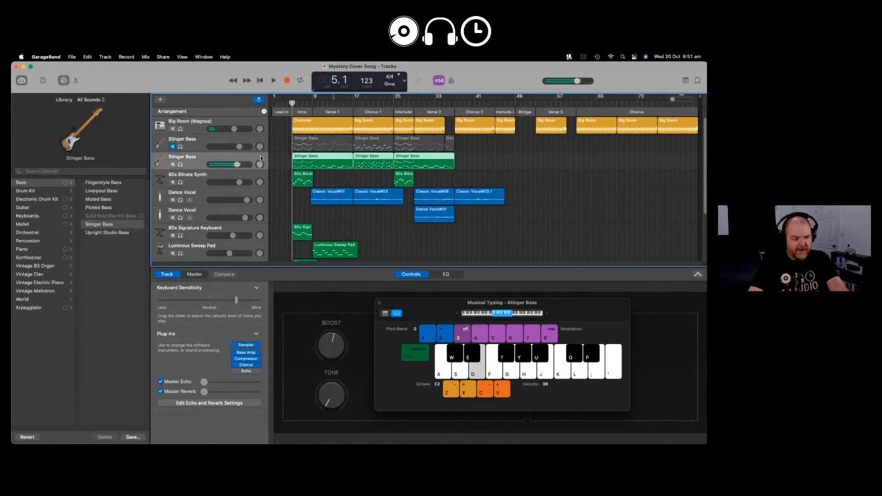
{"action": "key", "text": "semicolon"}
{"action": "key", "text": "s"}
{"action": "key", "text": "l"}
{"action": "key", "text": "a"}
{"action": "key", "text": "k"}
{"action": "key", "text": "k"}
{"action": "key", "text": "a"}
{"action": "key", "text": "k"}
{"action": "key", "text": "s"}
{"action": "key", "text": "l"}
{"action": "key", "text": "d"}
{"action": "key", "text": "semicolon"}
{"action": "key", "text": "d"}
{"action": "key", "text": "s"}
{"action": "key", "text": "semicolon"}
{"action": "key", "text": "l"}
{"action": "key", "text": "s"}
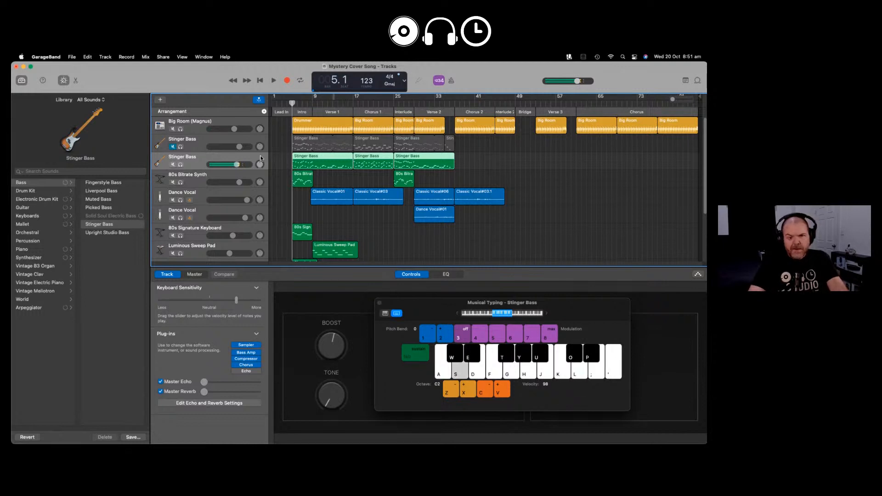
{"action": "key", "text": "l"}
{"action": "key", "text": "a"}
{"action": "key", "text": "k"}
{"action": "key", "text": "a"}
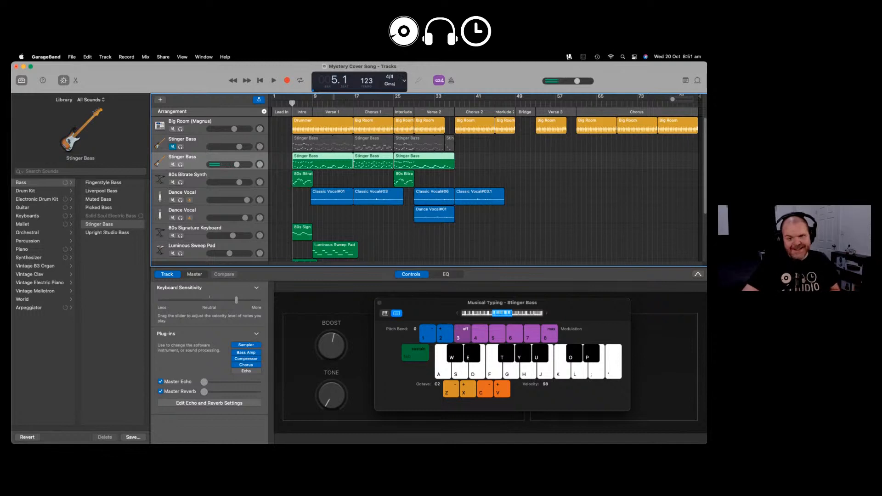
- Solo the Big Room drums and the unmuted Stinger Bass track, and listen to them from bar 5 into Chorus 1
{"action": "key", "text": "super+Tab"}
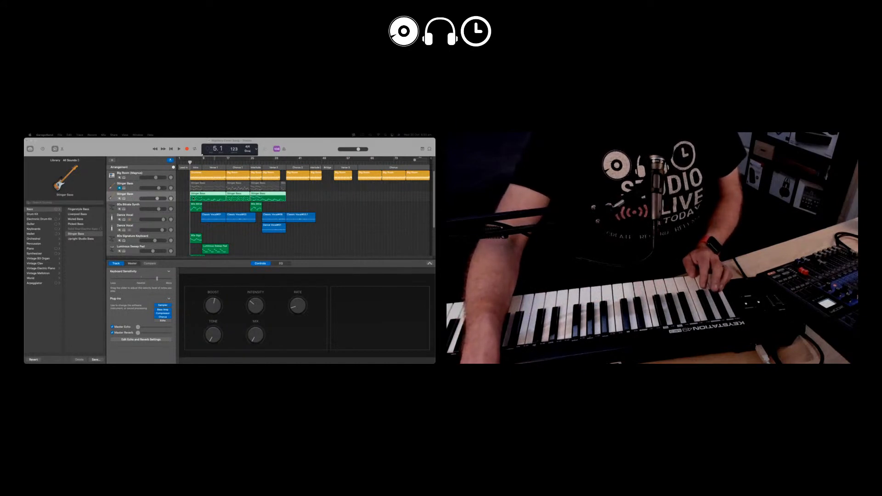
{"action": "key", "text": "super+k"}
{"action": "left_click", "coordinate": [220, 188]}
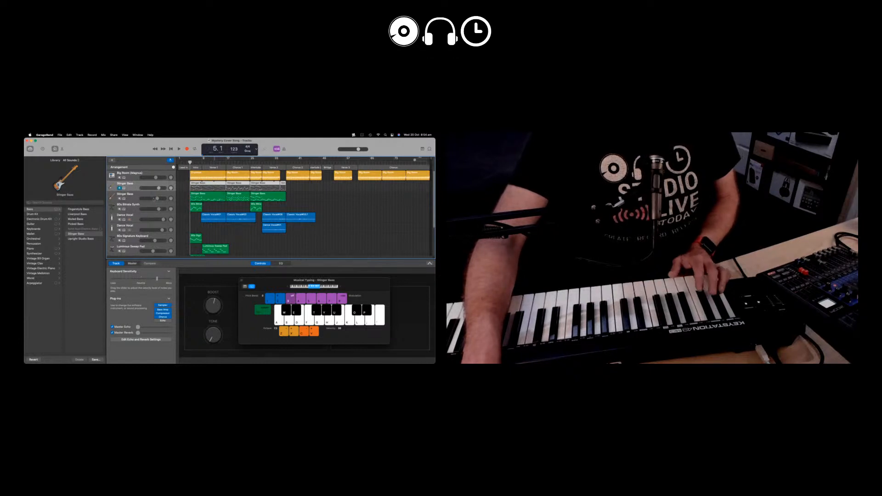
{"action": "key", "text": "space"}
{"action": "left_click", "coordinate": [123, 199]}
{"action": "left_click", "coordinate": [124, 178]}
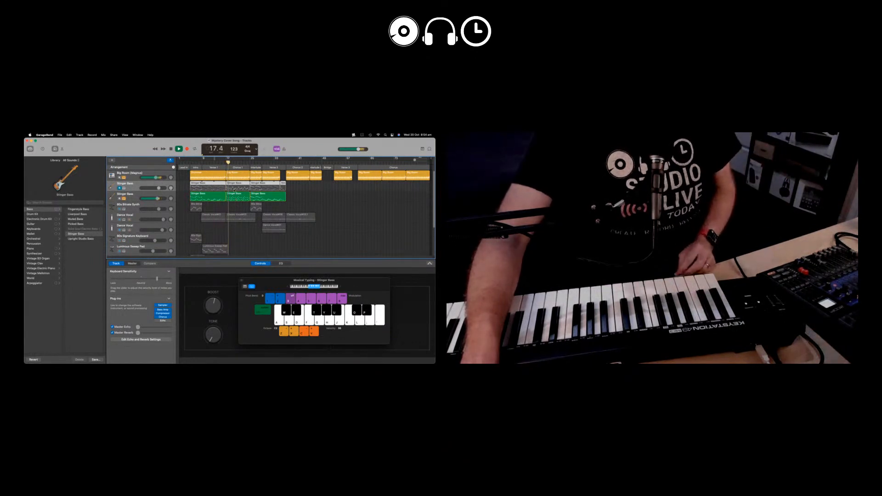
{"action": "left_click", "coordinate": [179, 149]}
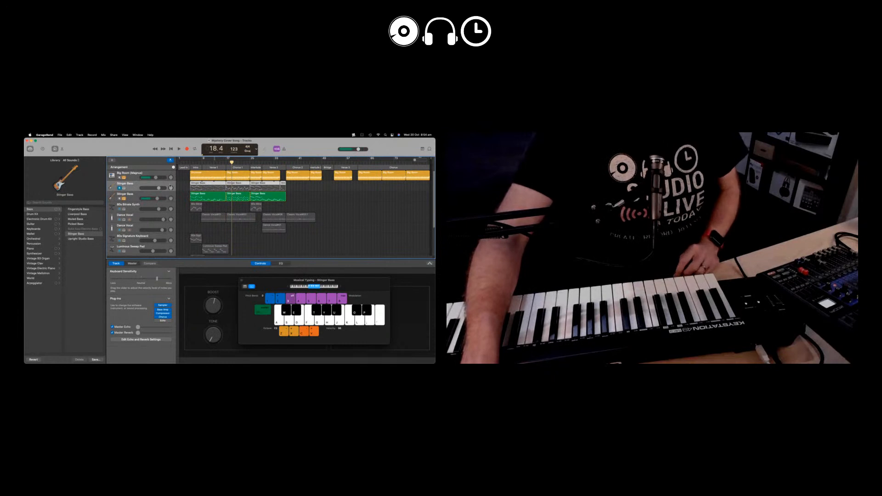
- Delete the muted Stinger Bass track with its regions, and add a new track with duplicate settings of the remaining Stinger Bass
{"action": "right_click", "coordinate": [171, 187]}
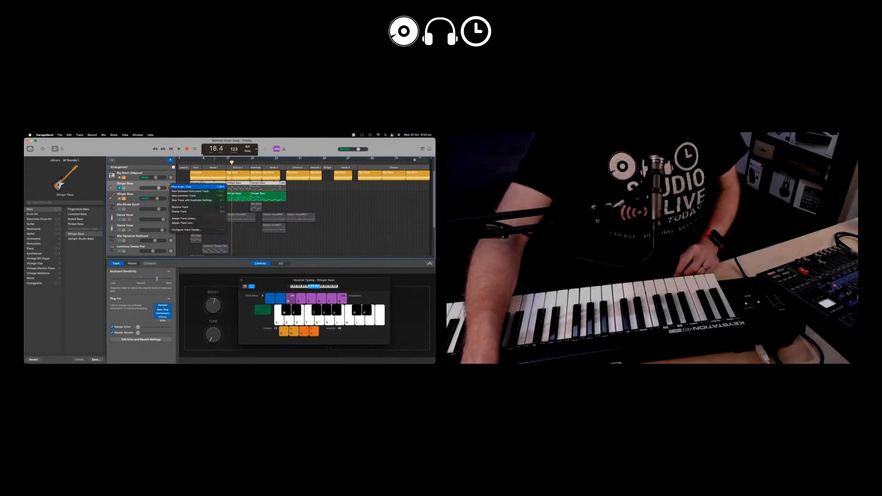
{"action": "left_click", "coordinate": [188, 211]}
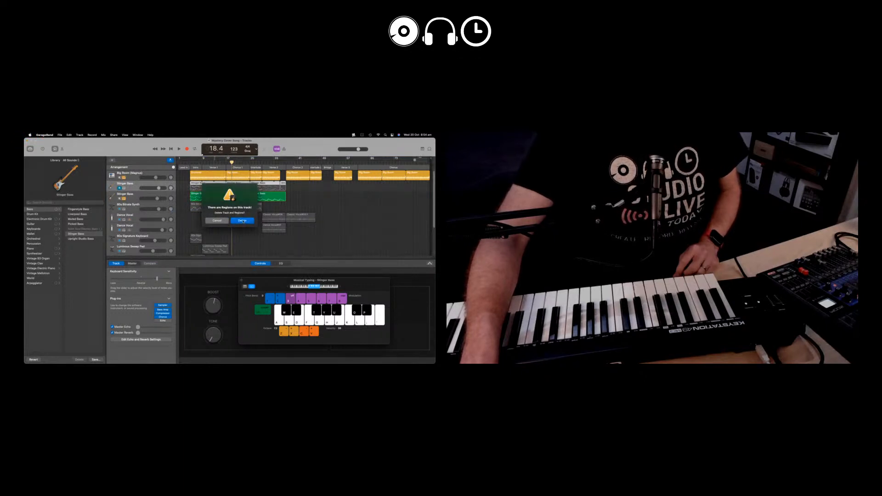
{"action": "left_click", "coordinate": [242, 221]}
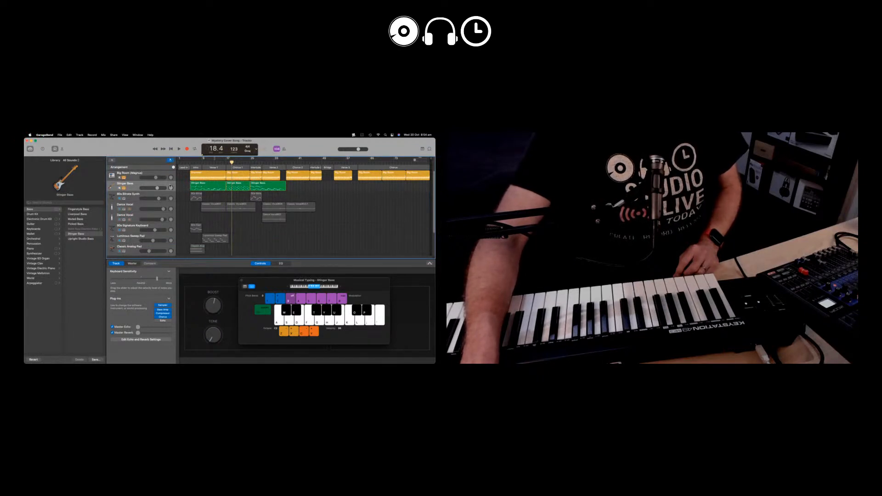
{"action": "right_click", "coordinate": [170, 186]}
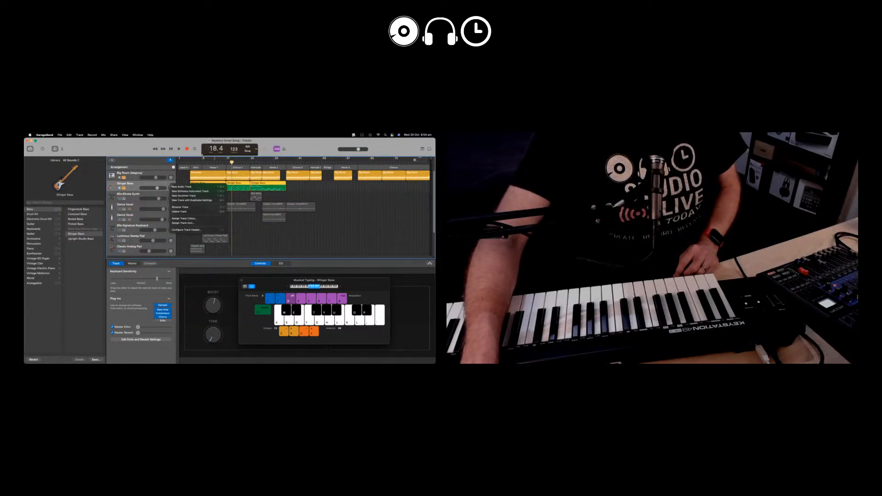
{"action": "left_click", "coordinate": [189, 201]}
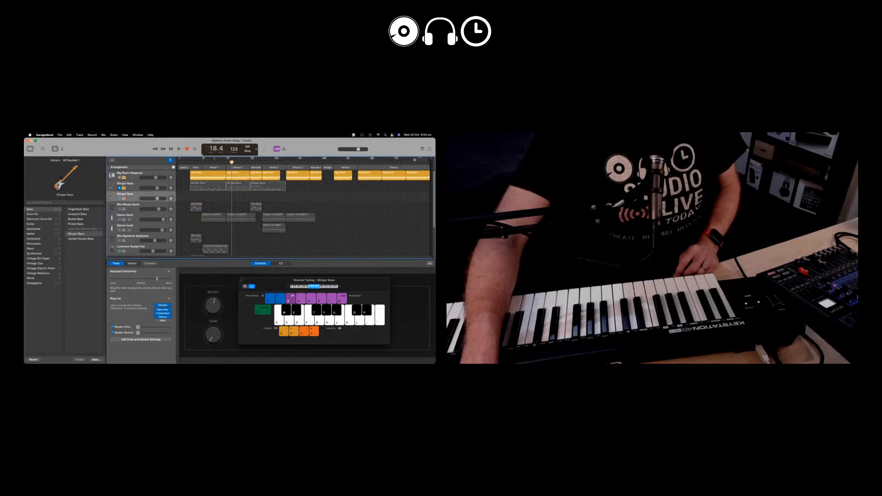
- Turn off solo on the Big Room drums and the original Stinger Bass track, and return the playhead to bar 5
{"action": "left_click", "coordinate": [124, 177]}
{"action": "left_click", "coordinate": [190, 162]}
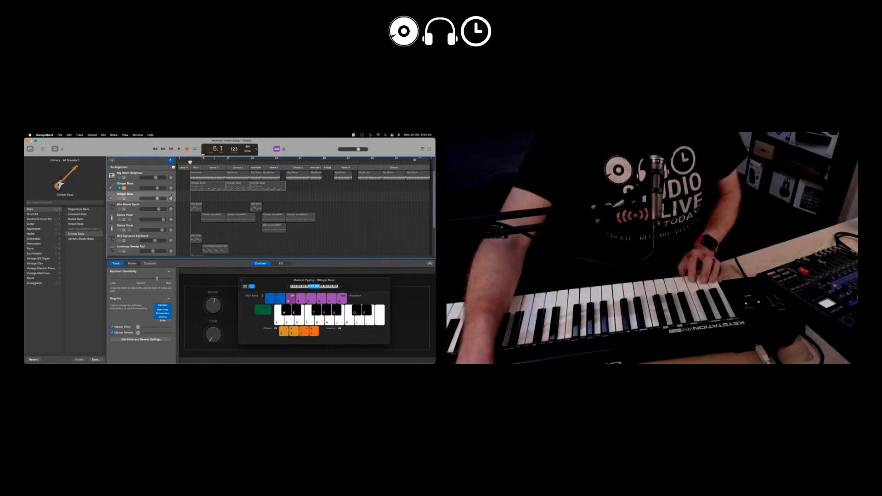
{"action": "left_click", "coordinate": [124, 188]}
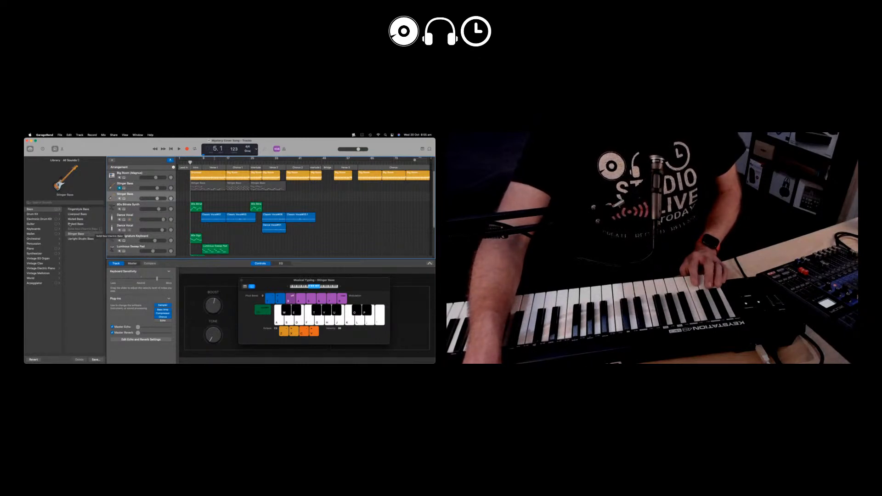
{"action": "left_click", "coordinate": [45, 220]}
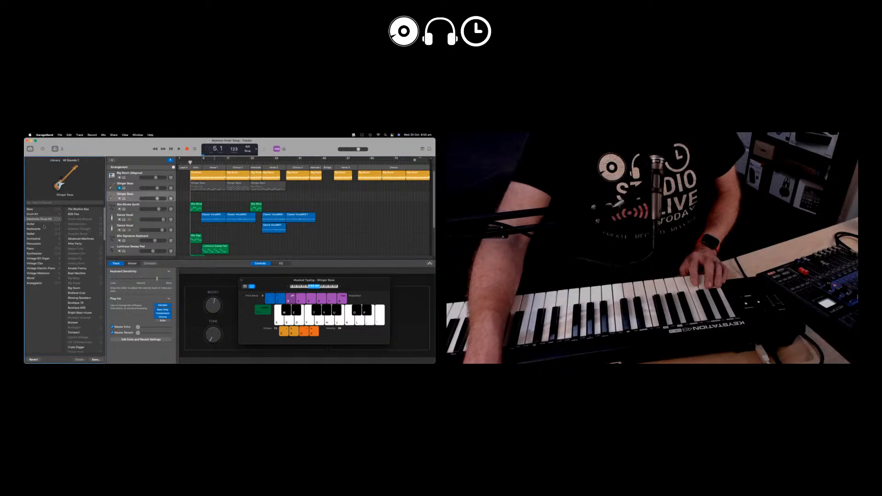
{"action": "left_click", "coordinate": [44, 230]}
{"action": "left_click", "coordinate": [42, 234]}
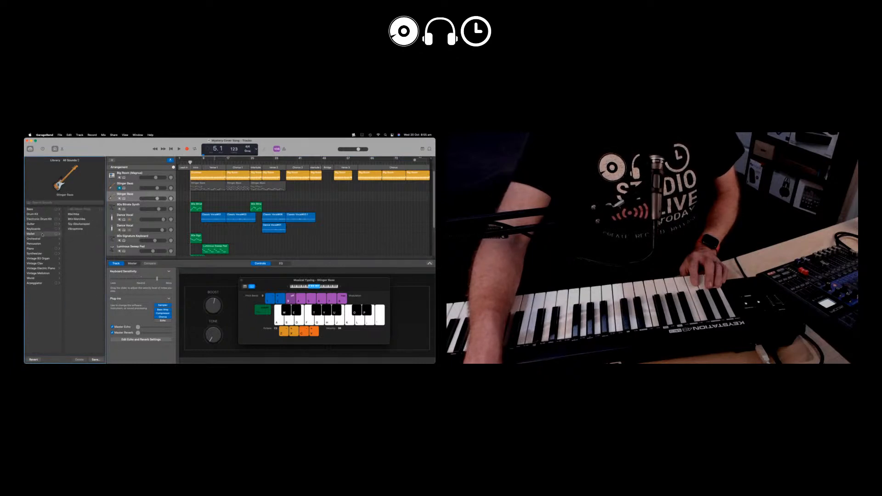
{"action": "left_click", "coordinate": [39, 210]}
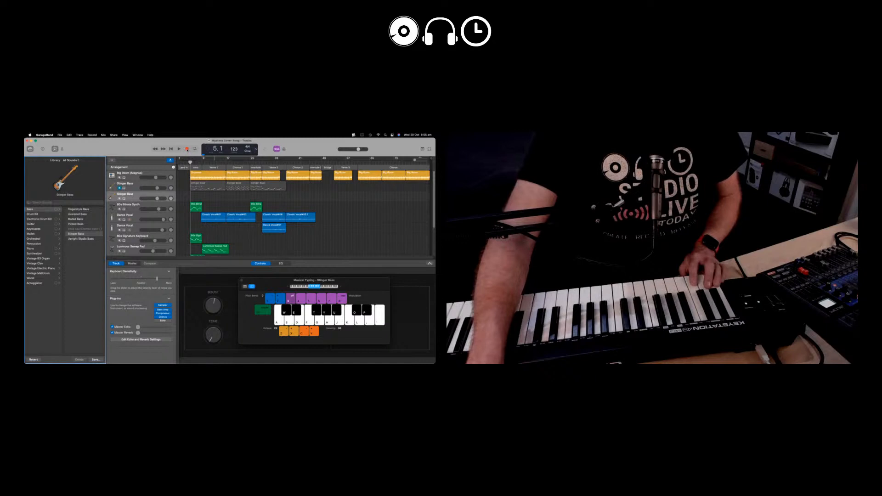
- Record the Intro bass part on the new Stinger Bass track from bar 5 until just past bar 9
{"action": "left_click", "coordinate": [187, 149]}
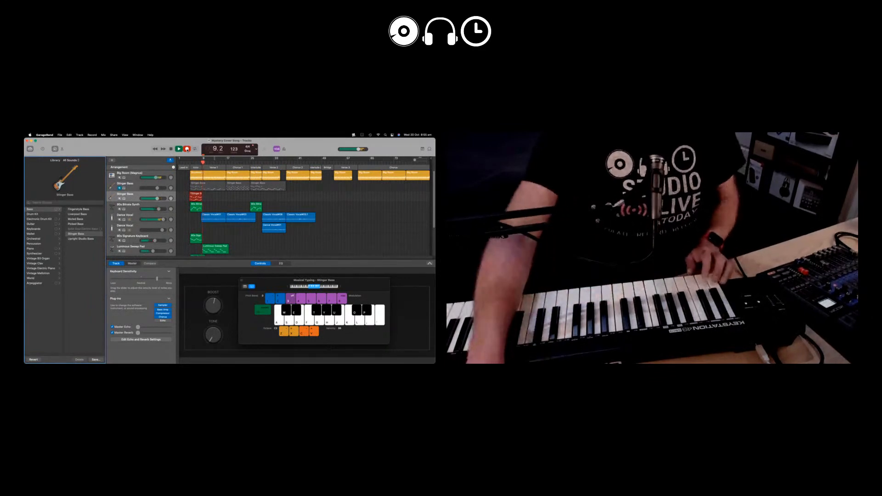
{"action": "key", "text": "space"}
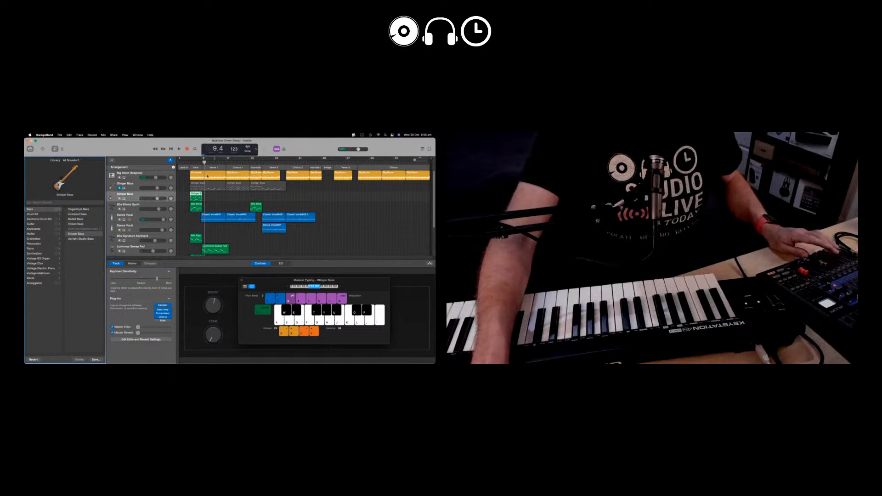
- Record the Verse 1 bass part from bar 9 on the new Stinger Bass track and trim the region's end to bar 17
{"action": "left_click", "coordinate": [203, 162]}
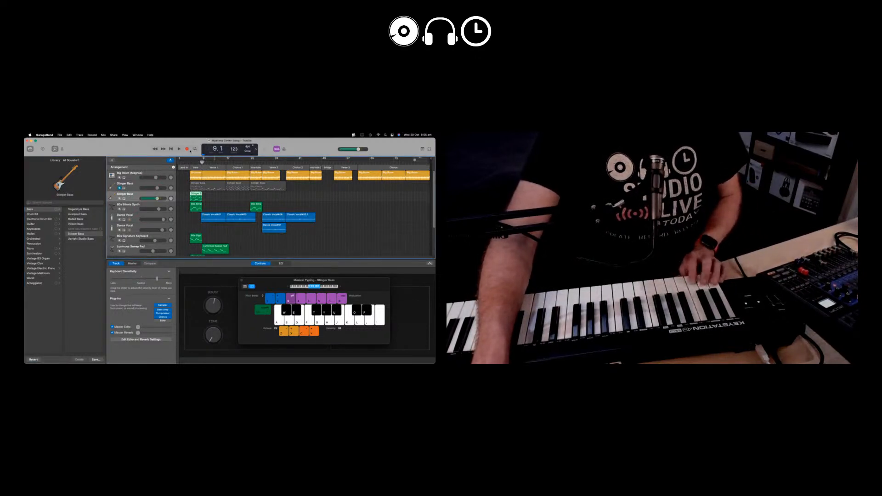
{"action": "left_click", "coordinate": [187, 149]}
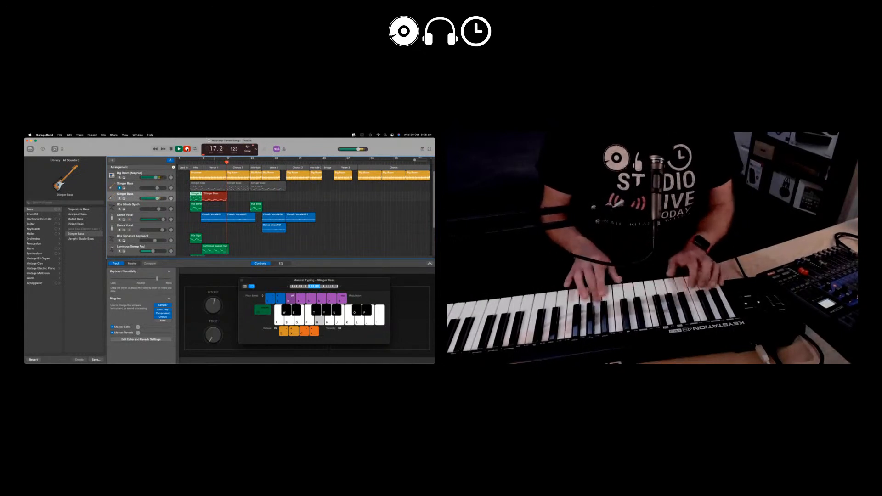
{"action": "key", "text": "space"}
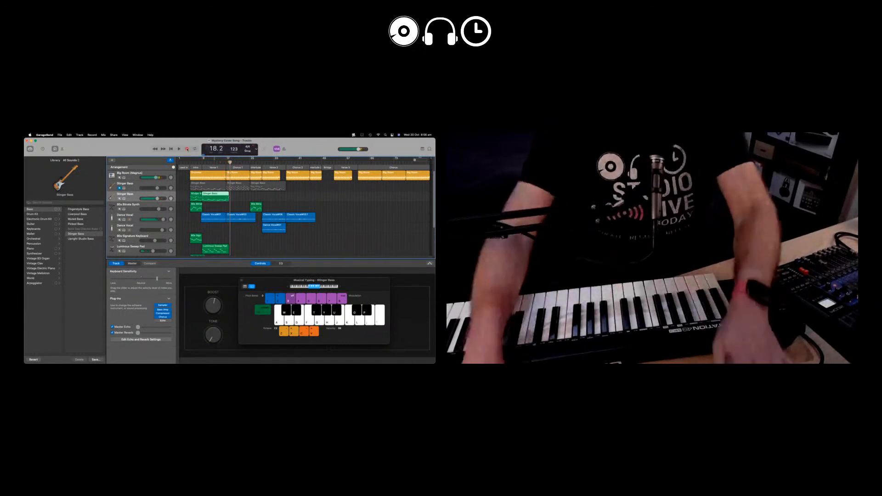
{"action": "left_click_drag", "start_coordinate": [229, 199], "coordinate": [226, 198]}
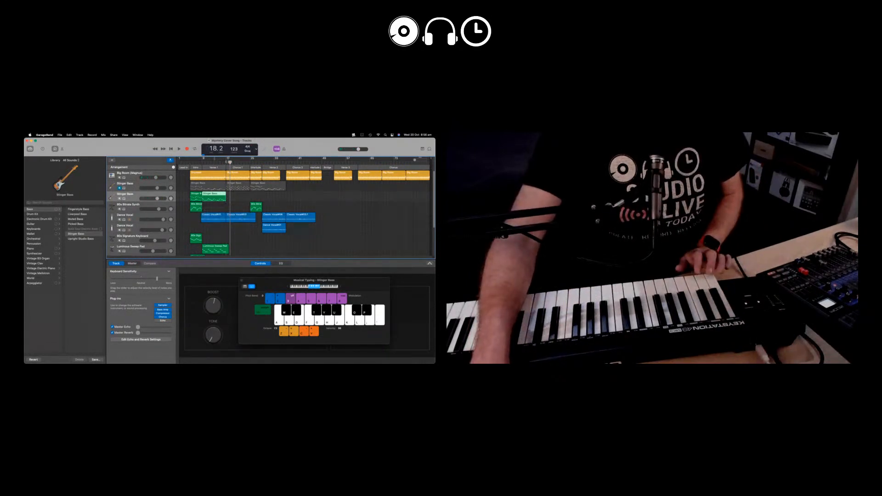
{"action": "left_click", "coordinate": [227, 162]}
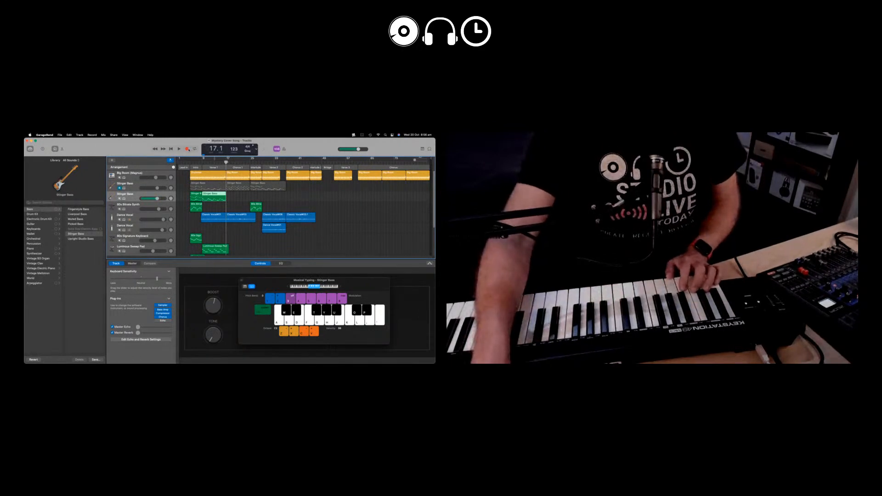
{"action": "left_click", "coordinate": [187, 149]}
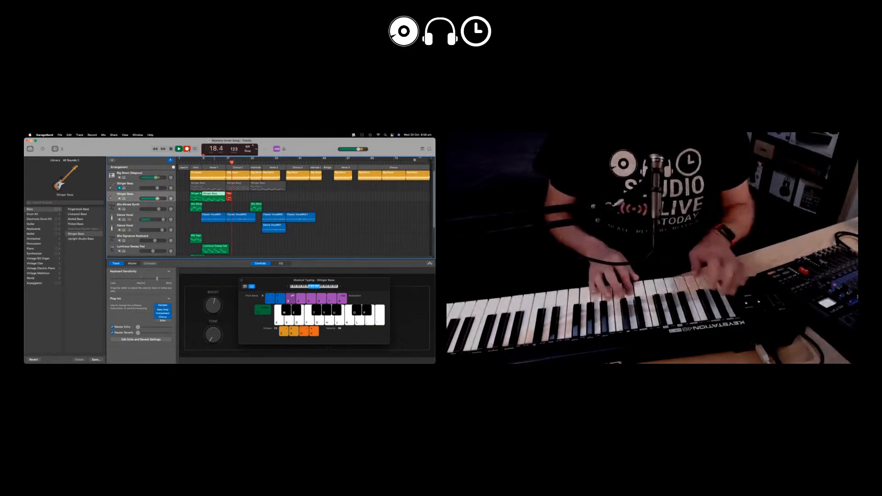
{"action": "key", "text": "space"}
{"action": "key", "text": "Delete"}
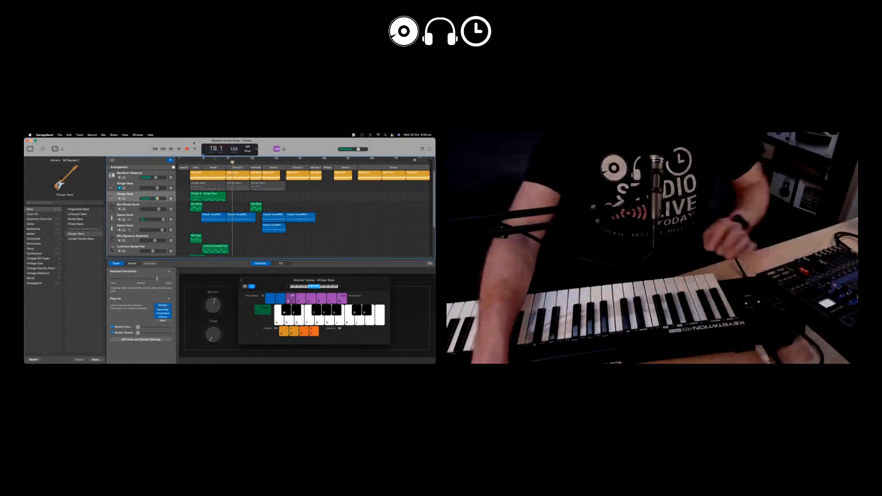
- Record the Chorus 1 bass part from bar 17 and trim the end of the new region to bar 25
{"action": "left_click", "coordinate": [226, 162]}
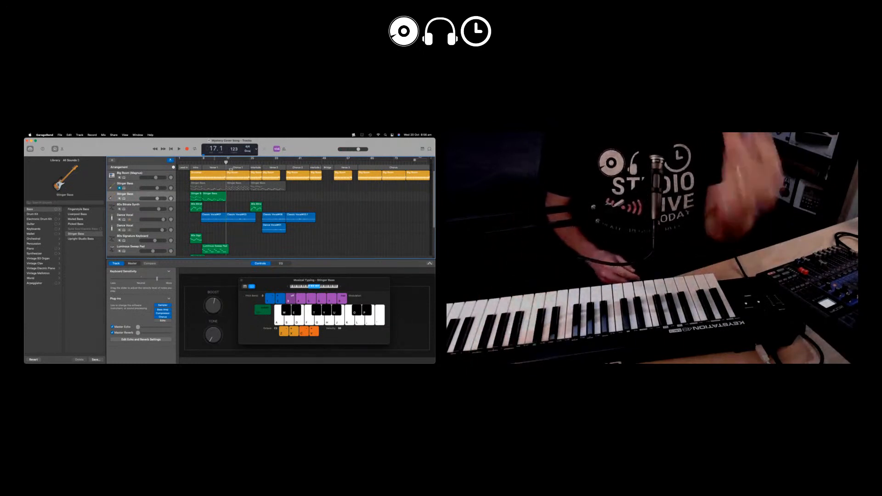
{"action": "key", "text": "r"}
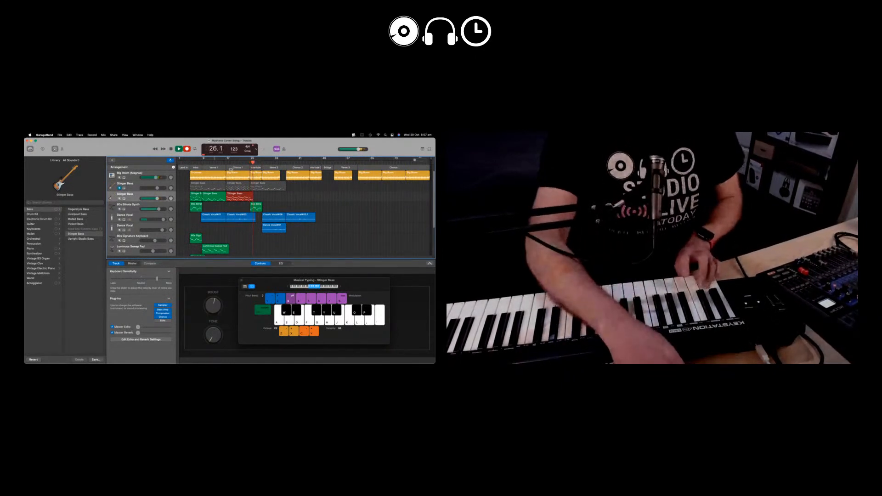
{"action": "key", "text": "space"}
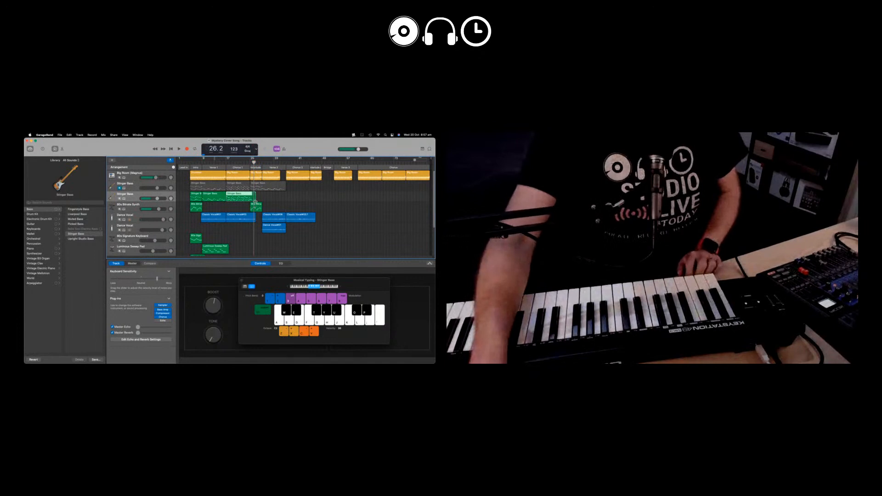
{"action": "left_click_drag", "start_coordinate": [255, 197], "coordinate": [250, 198]}
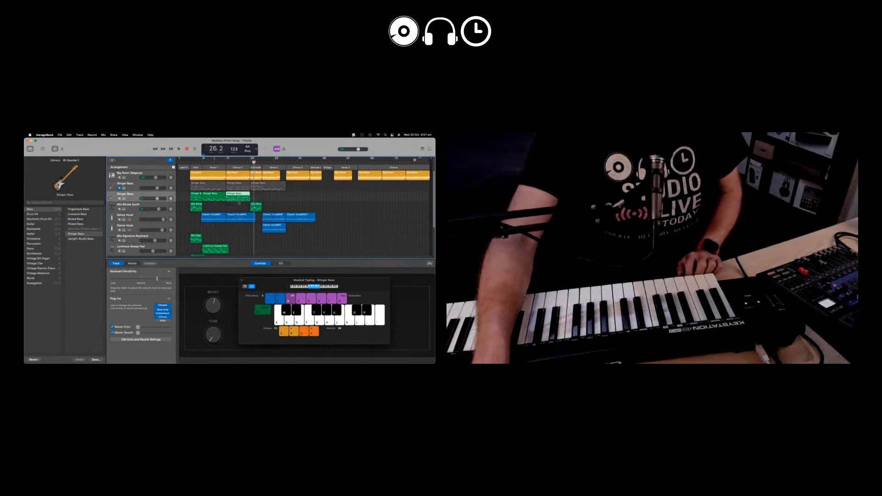
- Copy the Intro region of the new Stinger Bass track and paste it at bar 25 for the interlude
{"action": "left_click", "coordinate": [196, 197]}
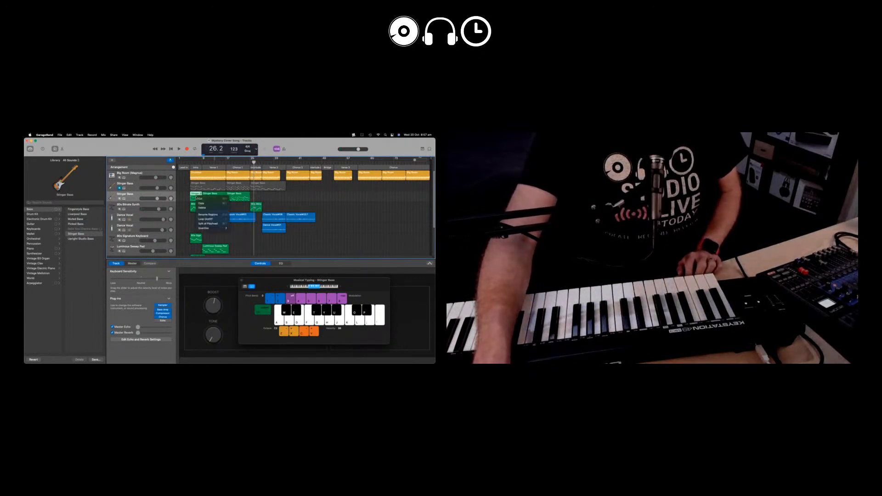
{"action": "left_click_drag", "start_coordinate": [253, 162], "coordinate": [250, 162]}
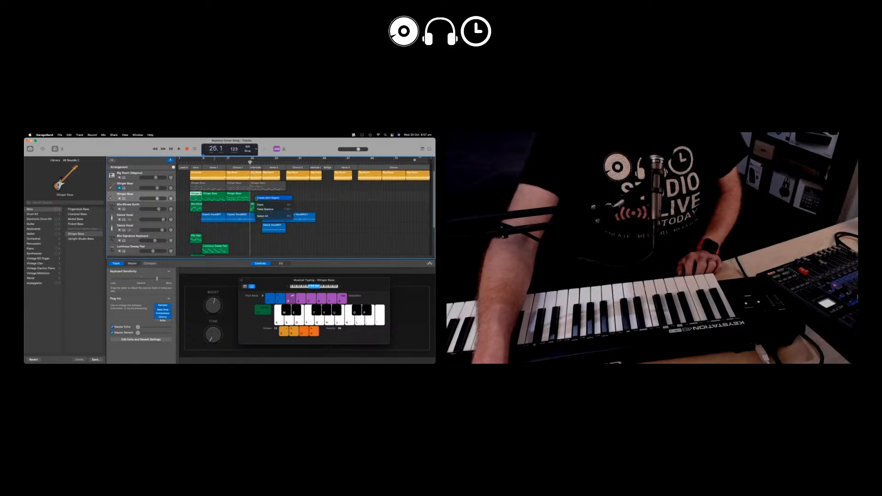
{"action": "key", "text": "super+v"}
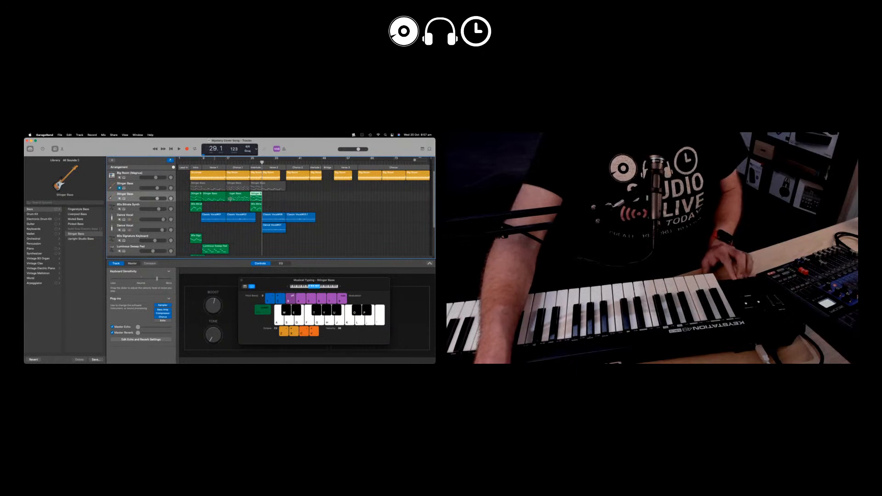
- Copy the Verse 1 bass region and paste it at bar 29 for Verse 2
{"action": "left_click", "coordinate": [214, 197]}
{"action": "right_click", "coordinate": [215, 198]}
{"action": "left_click", "coordinate": [226, 203]}
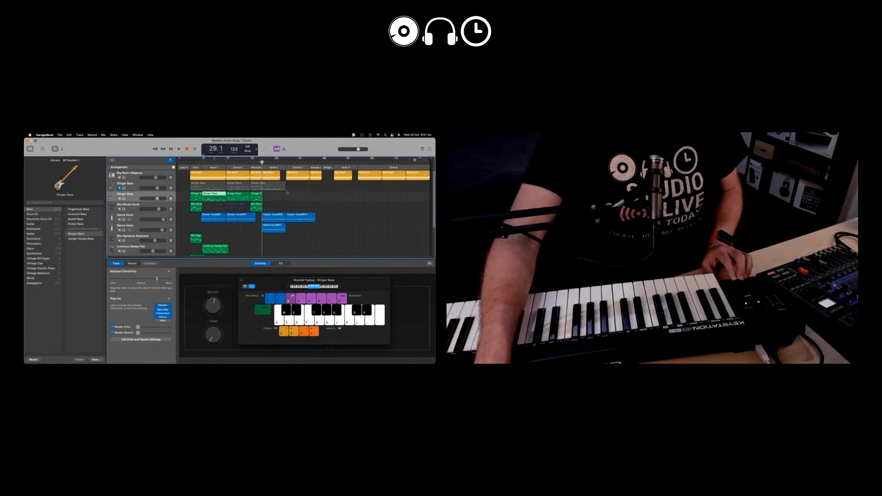
{"action": "right_click", "coordinate": [271, 196]}
{"action": "left_click", "coordinate": [285, 206]}
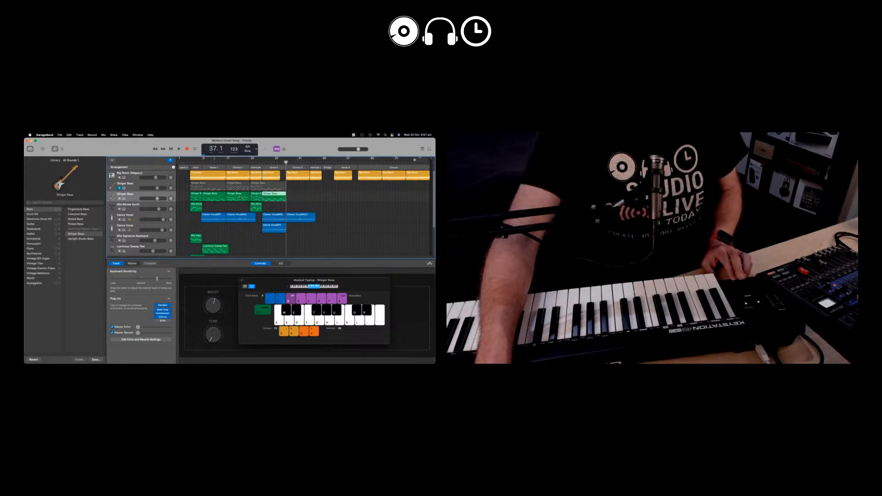
- Listen to the bass from bar 15, in the interlude after Chorus 1 and near the end of Verse 2
{"action": "left_click", "coordinate": [219, 164]}
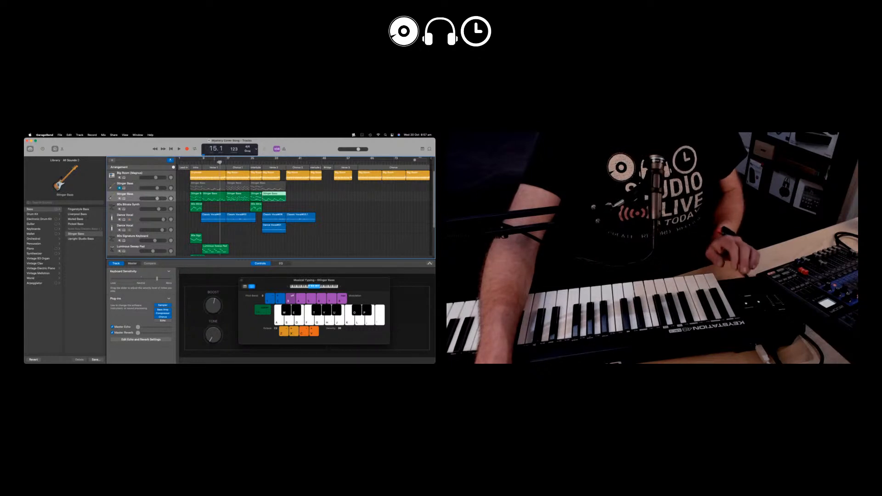
{"action": "key", "text": "space"}
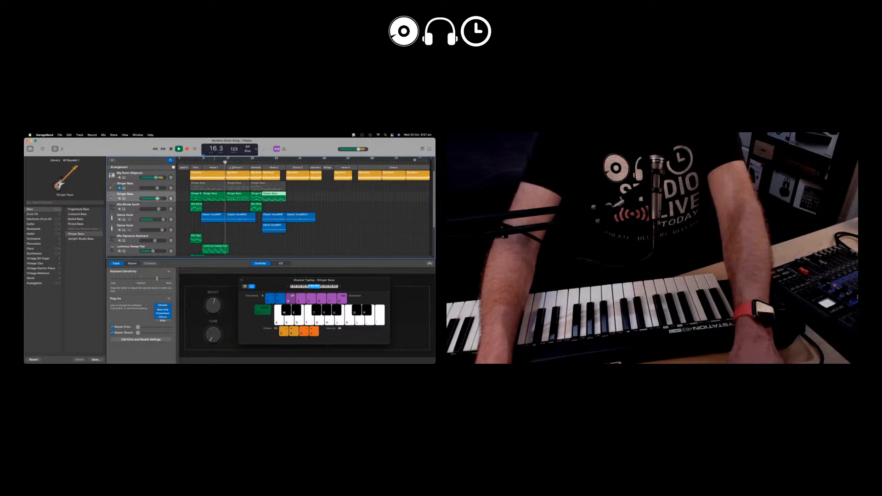
{"action": "key", "text": "space"}
{"action": "left_click", "coordinate": [253, 163]}
{"action": "key", "text": "space"}
{"action": "left_click", "coordinate": [277, 163]}
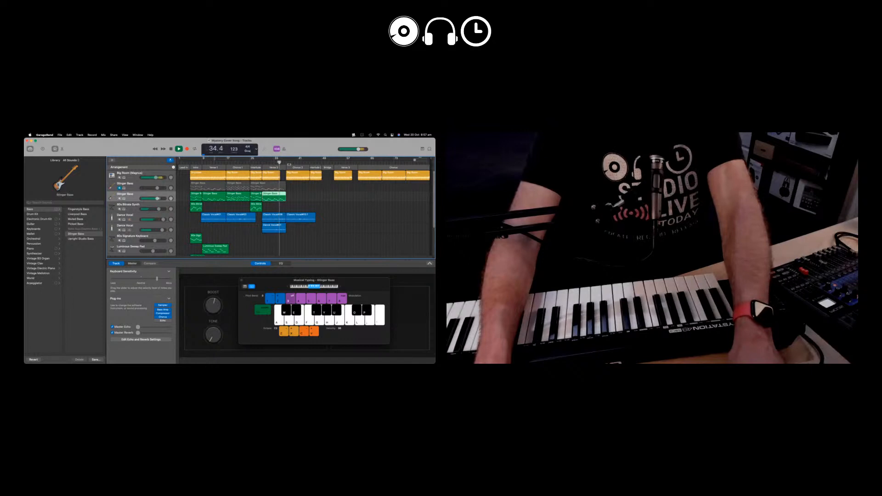
- Delete the bass region pasted over Verse 2 on the new Stinger Bass track
{"action": "right_click", "coordinate": [280, 198]}
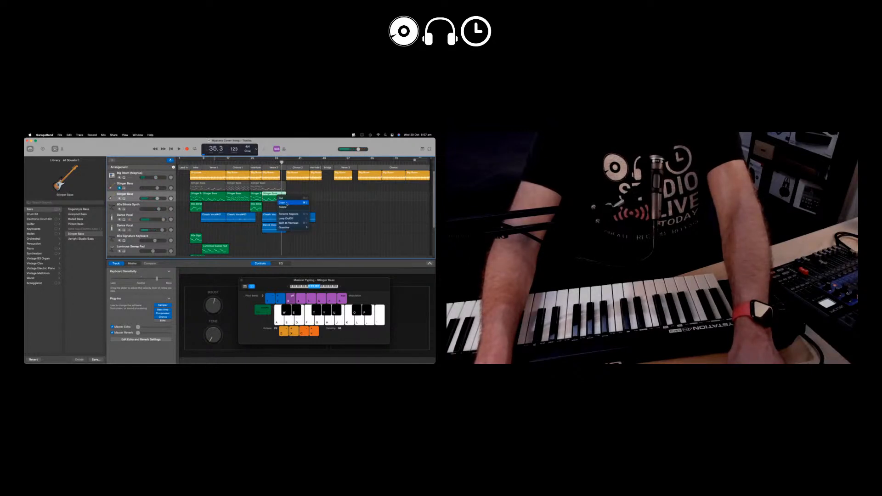
{"action": "left_click", "coordinate": [282, 207]}
- Record the Verse 2 and Chorus 2 bass in one take from bar 29, and trim the region's end to bar 45
{"action": "key", "text": "comma"}
{"action": "key", "text": "comma"}
{"action": "key", "text": "comma"}
{"action": "key", "text": "comma"}
{"action": "key", "text": "comma"}
{"action": "key", "text": "comma"}
{"action": "key", "text": "comma"}
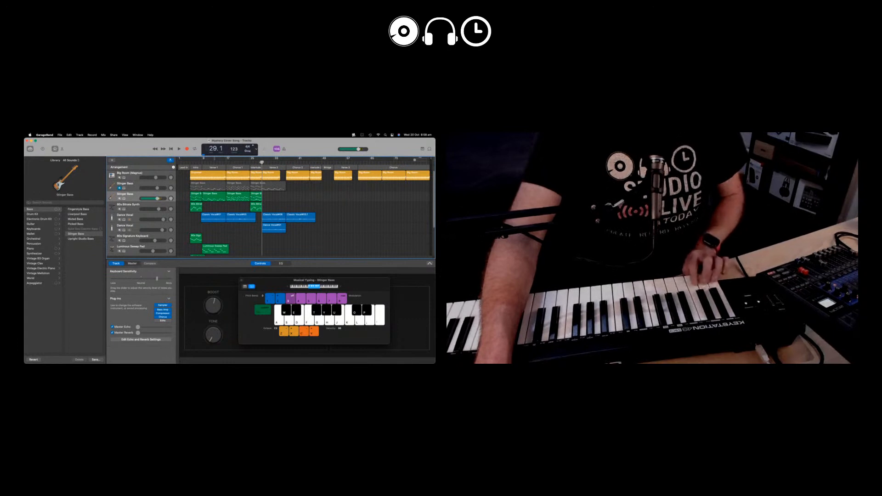
{"action": "left_click", "coordinate": [187, 149]}
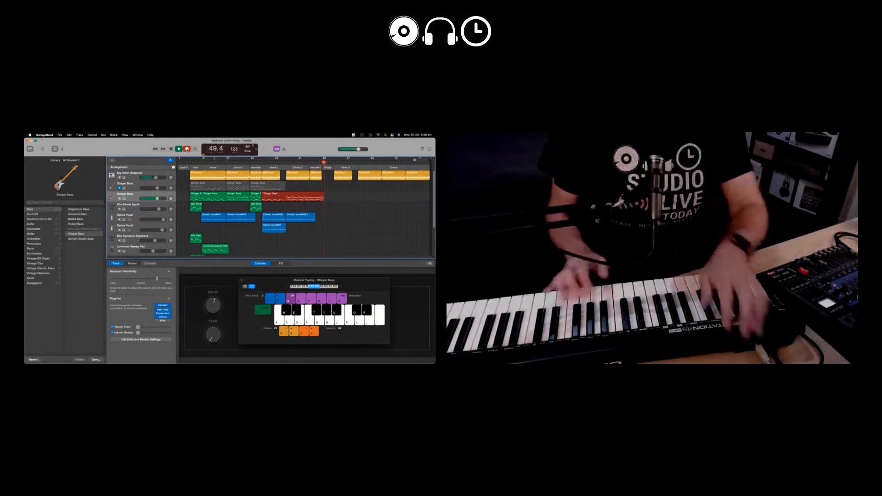
{"action": "left_click", "coordinate": [187, 149]}
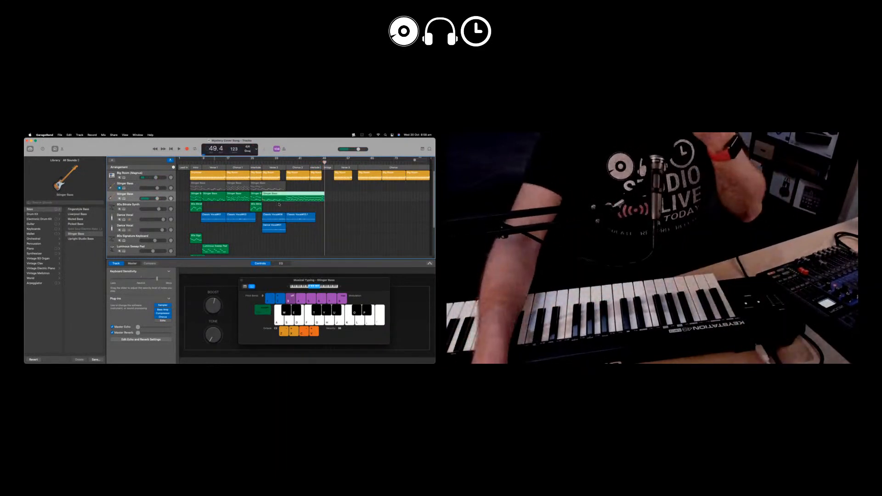
{"action": "left_click_drag", "start_coordinate": [324, 199], "coordinate": [310, 199]}
{"action": "left_click_drag", "start_coordinate": [324, 162], "coordinate": [310, 161]}
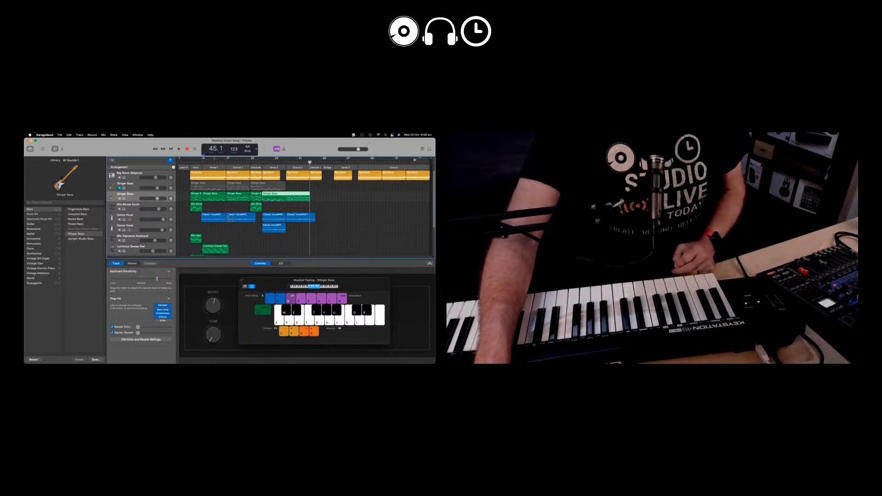
{"action": "scroll", "coordinate": [207, 219], "scroll_direction": "down", "scroll_amount": 3}
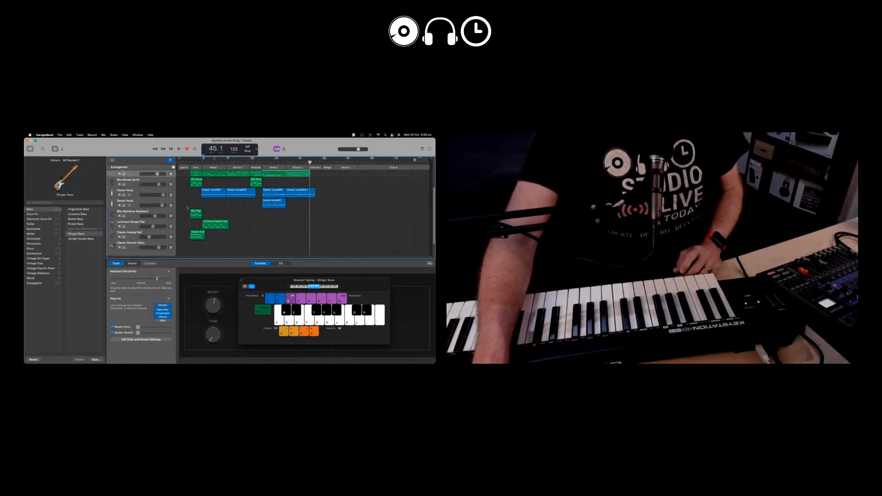
{"action": "scroll", "coordinate": [217, 210], "scroll_direction": "up", "scroll_amount": 3}
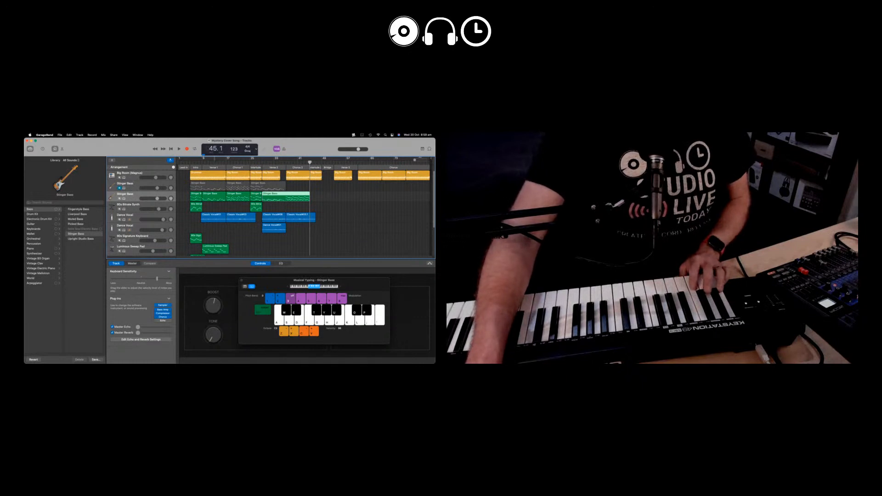
{"action": "key", "text": "super+Tab"}
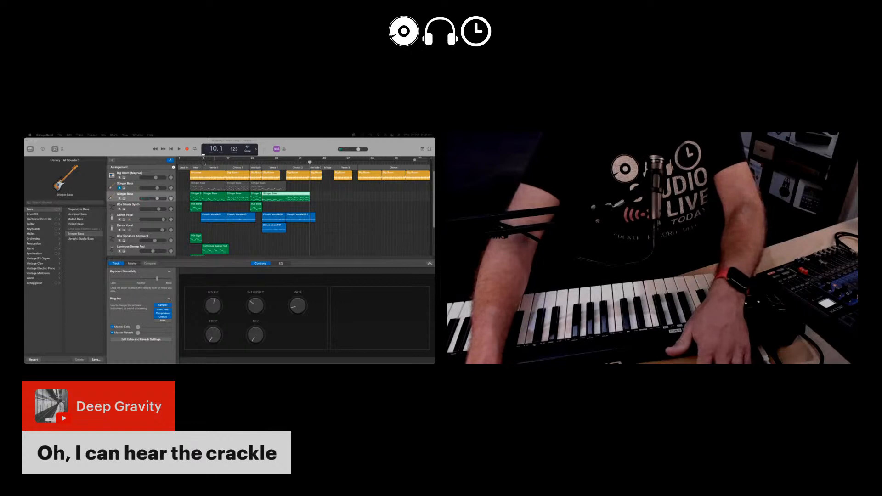
- Listen to the Verse 1 mix from about bar 10 to bar 13
{"action": "left_click", "coordinate": [203, 164]}
{"action": "key", "text": "space"}
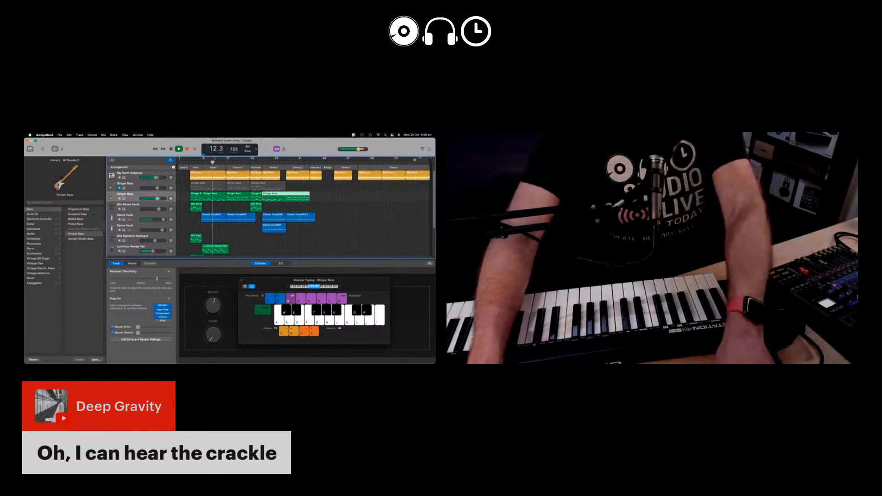
{"action": "key", "text": "space"}
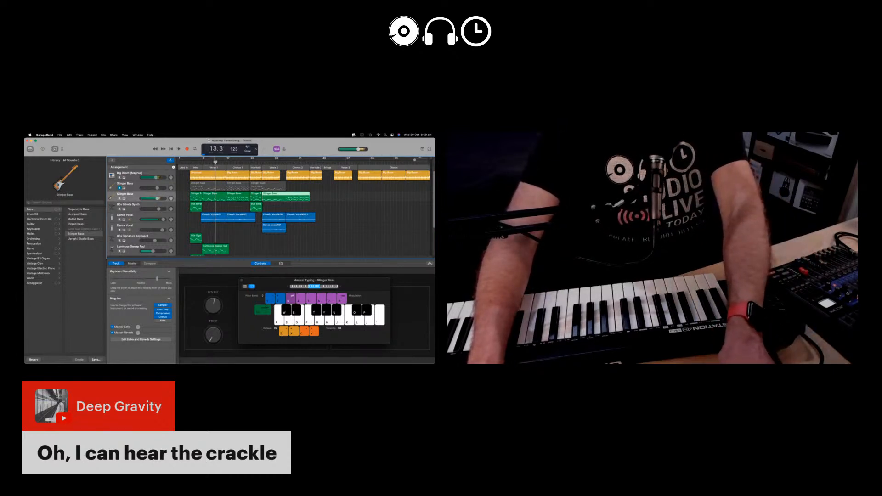
{"action": "key", "text": "super+k"}
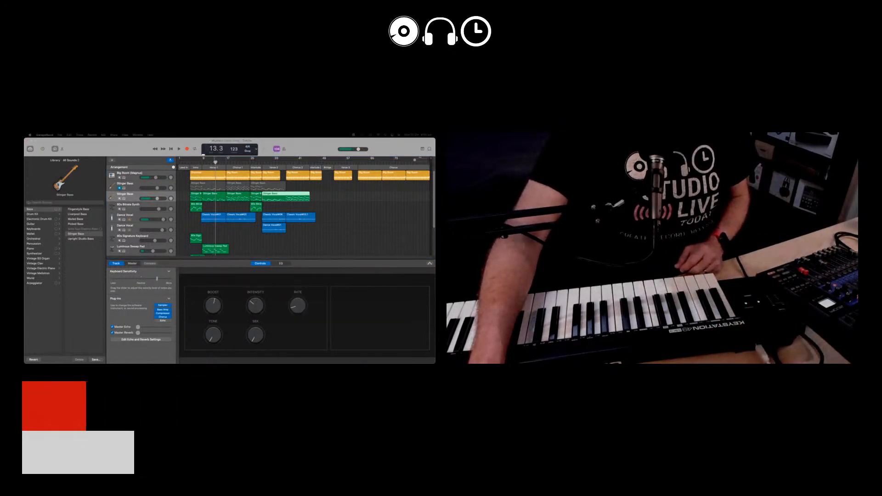
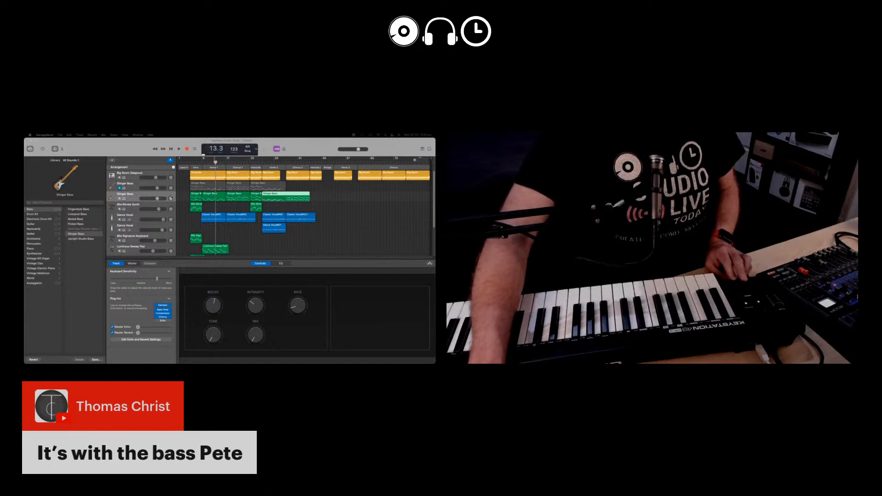
- Lower the new Stinger Bass track's volume slightly, solo it, and audition Liverpool, Fingerstyle, Muted and Picked Bass against the Stinger Bass patch
{"action": "left_click", "coordinate": [157, 199]}
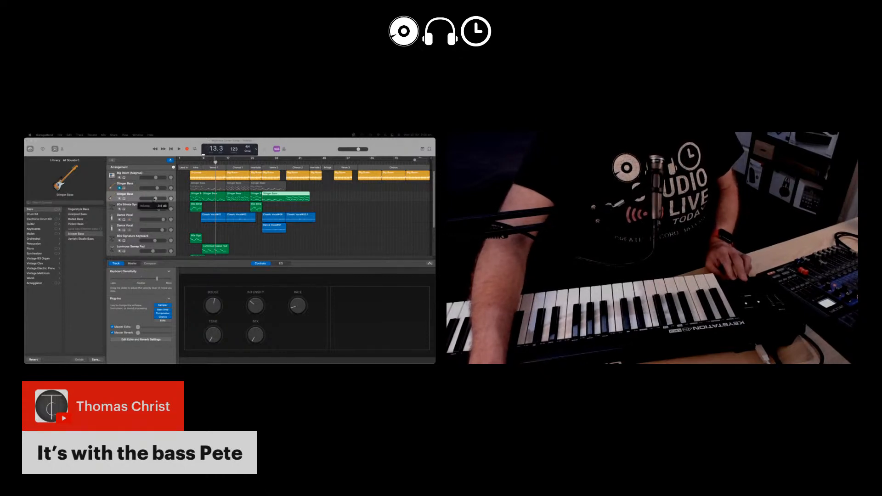
{"action": "key", "text": "super+k"}
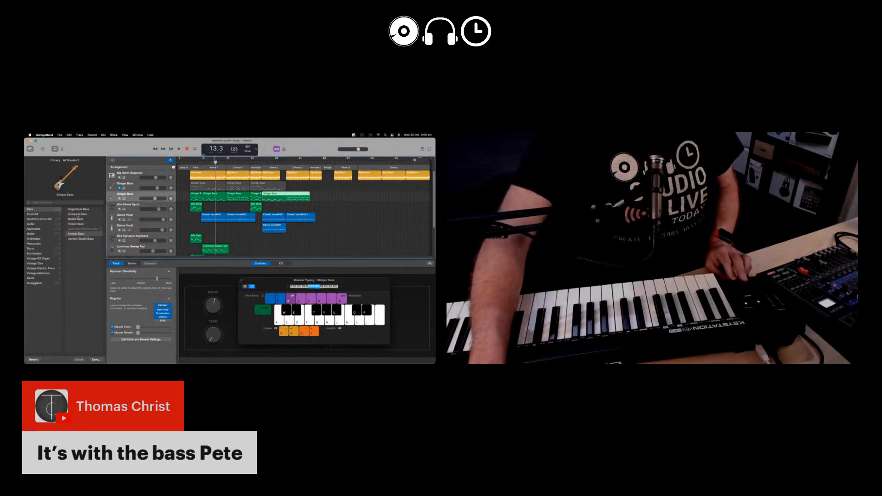
{"action": "left_click", "coordinate": [77, 214]}
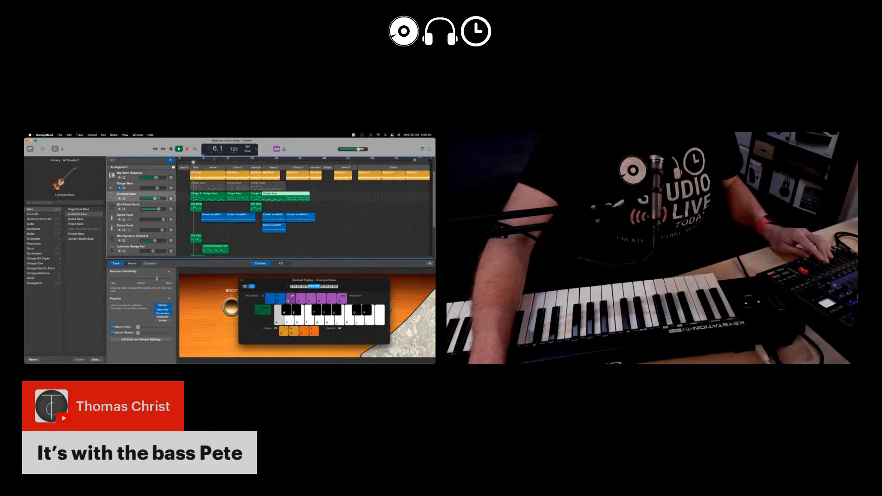
{"action": "left_click", "coordinate": [124, 199]}
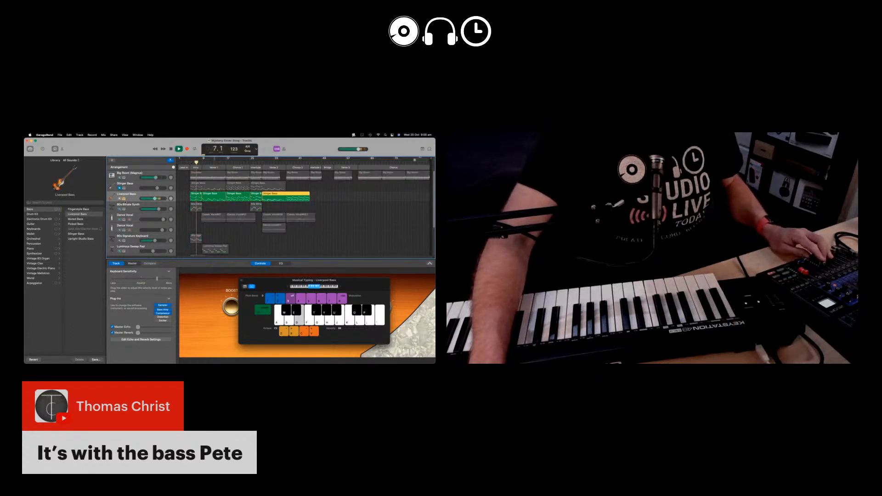
{"action": "left_click", "coordinate": [78, 209]}
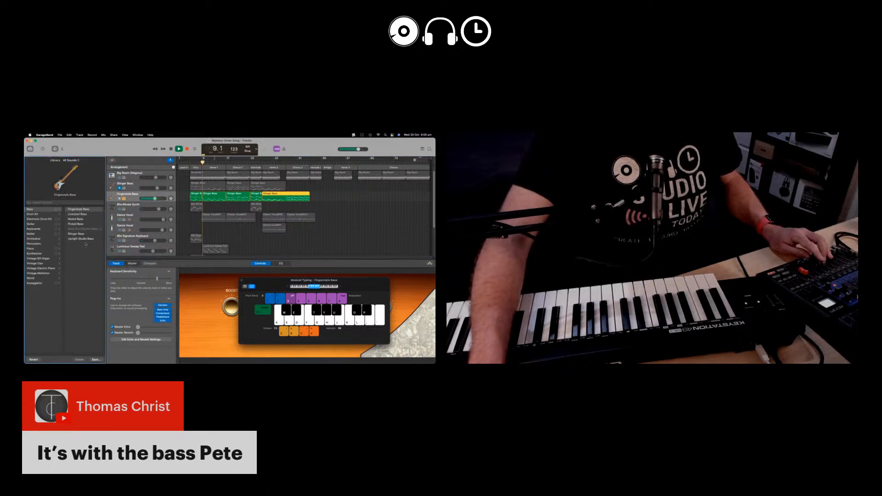
{"action": "left_click", "coordinate": [76, 219]}
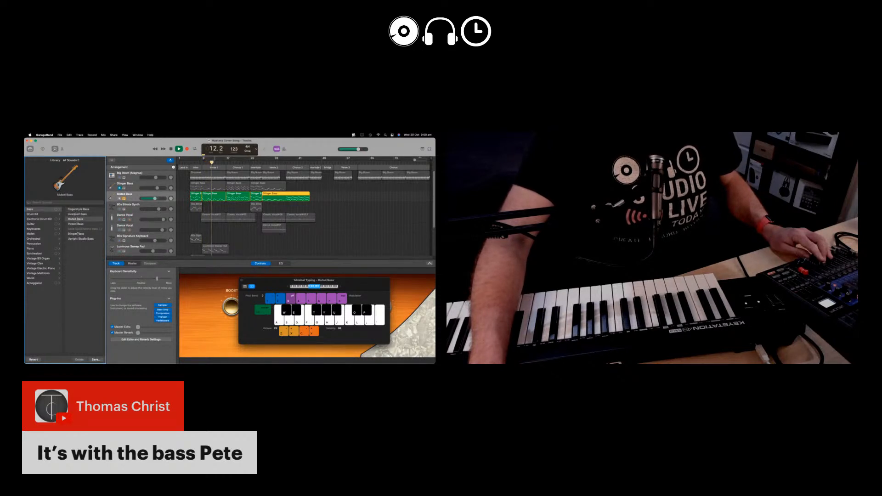
{"action": "left_click", "coordinate": [77, 225]}
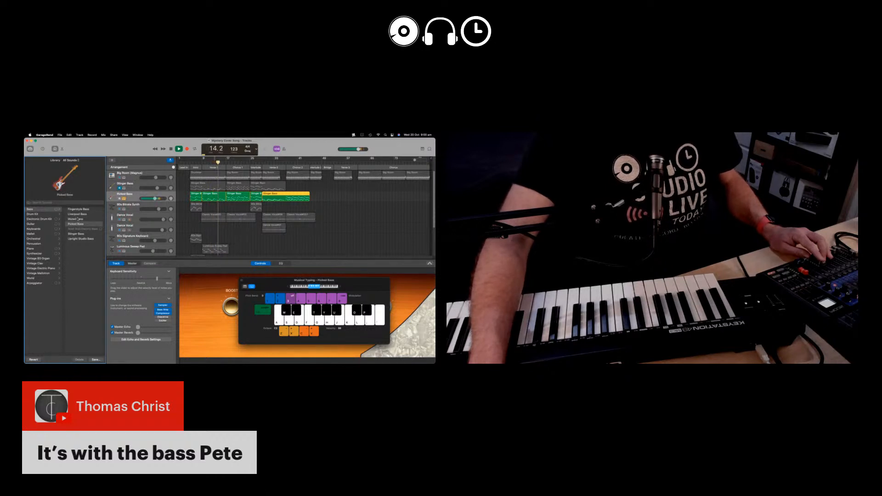
{"action": "left_click", "coordinate": [78, 234]}
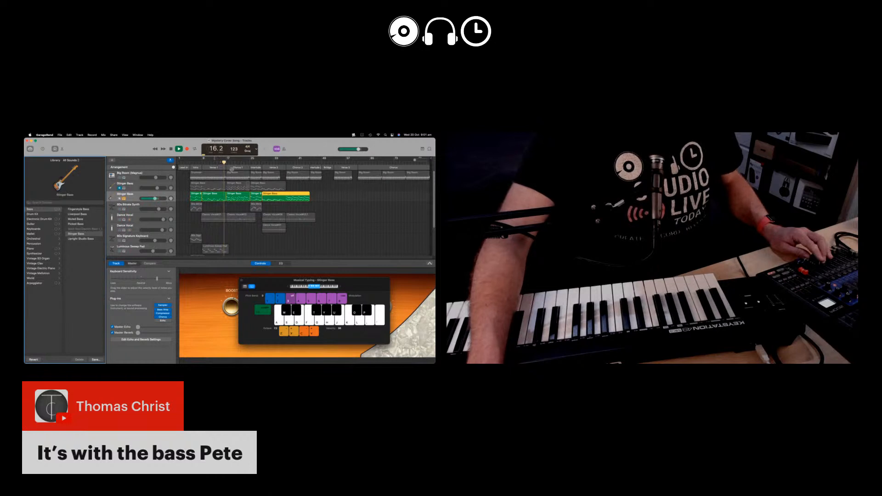
{"action": "left_click", "coordinate": [179, 149]}
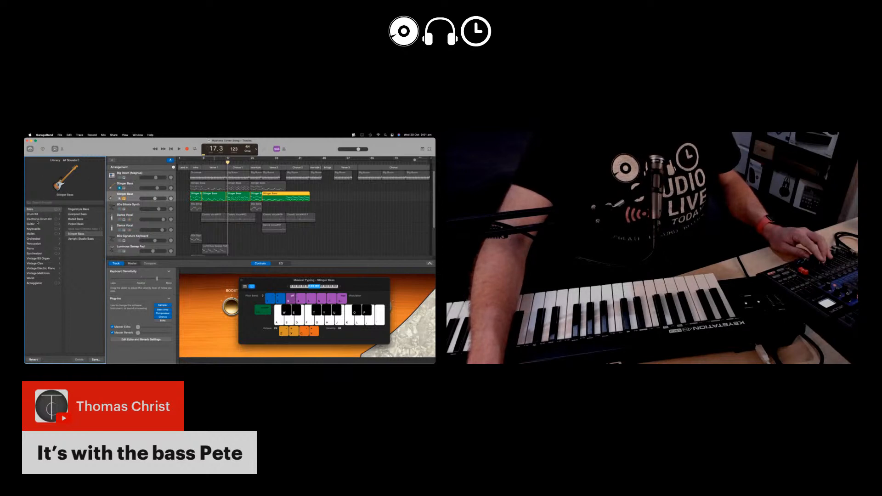
- Search the sound library for "bass" and audition 80s Solid Synth Bass, 808 Bass and Classic Funk Synth Bass on the soloed track
{"action": "left_click", "coordinate": [37, 224]}
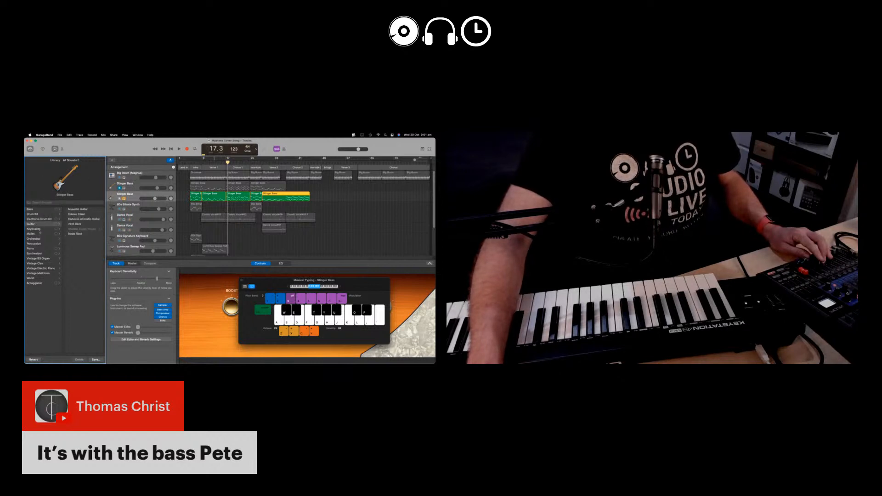
{"action": "left_click", "coordinate": [38, 203]}
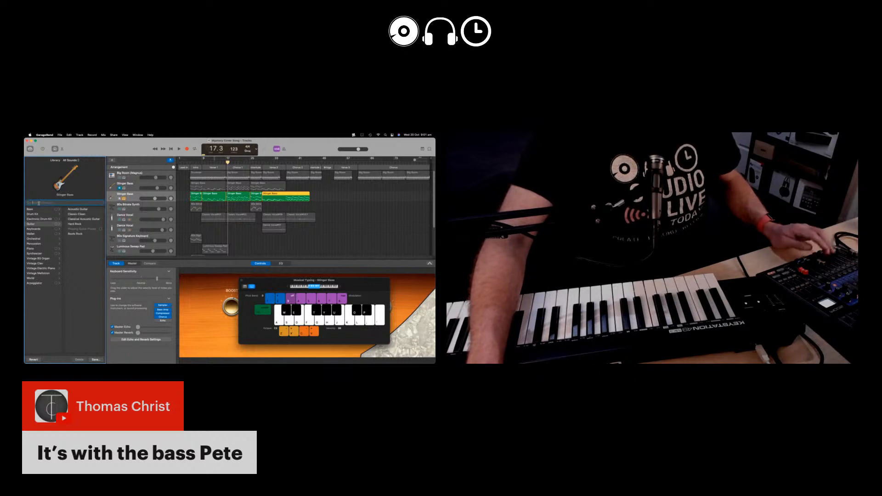
{"action": "type", "text": "bass"}
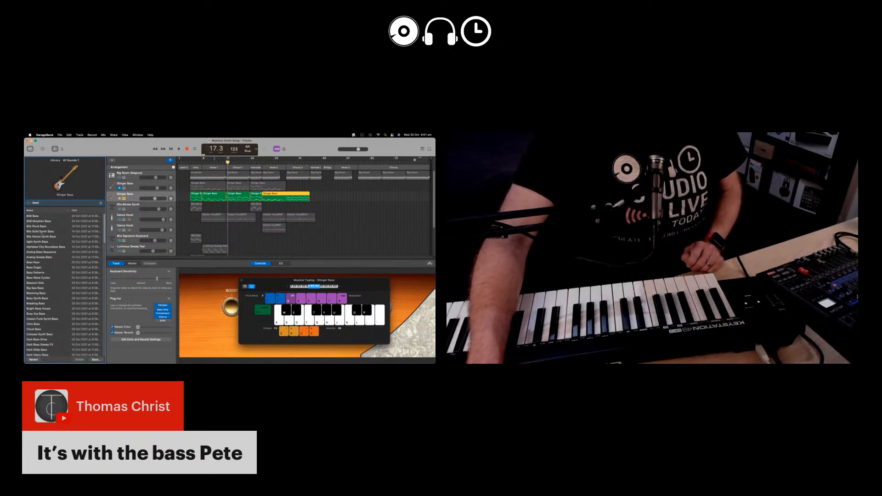
{"action": "left_click", "coordinate": [46, 231]}
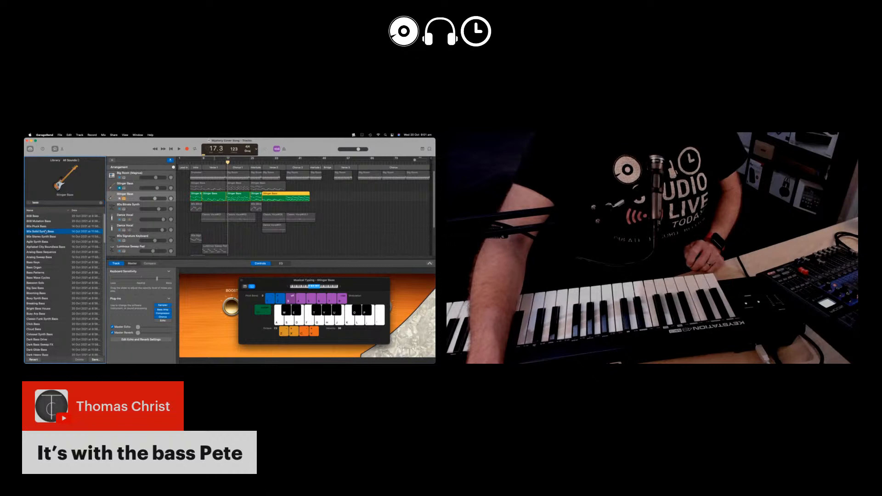
{"action": "key", "text": "space"}
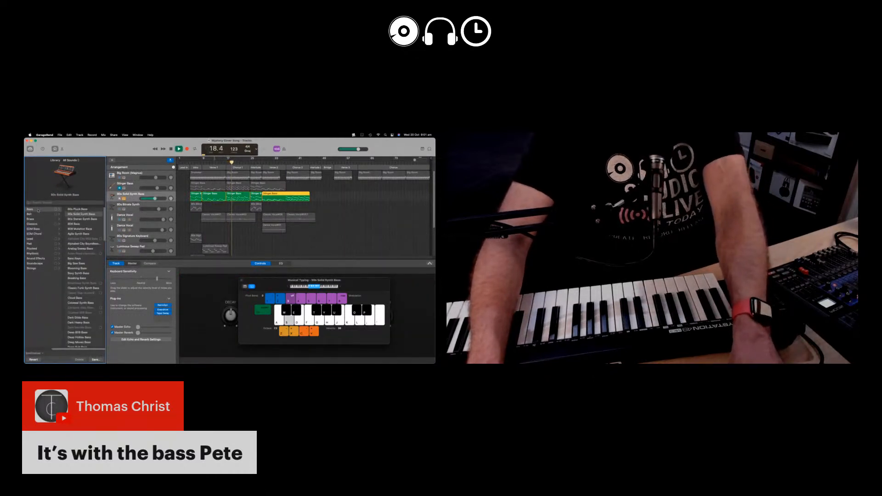
{"action": "left_click", "coordinate": [80, 249]}
{"action": "left_click", "coordinate": [81, 224]}
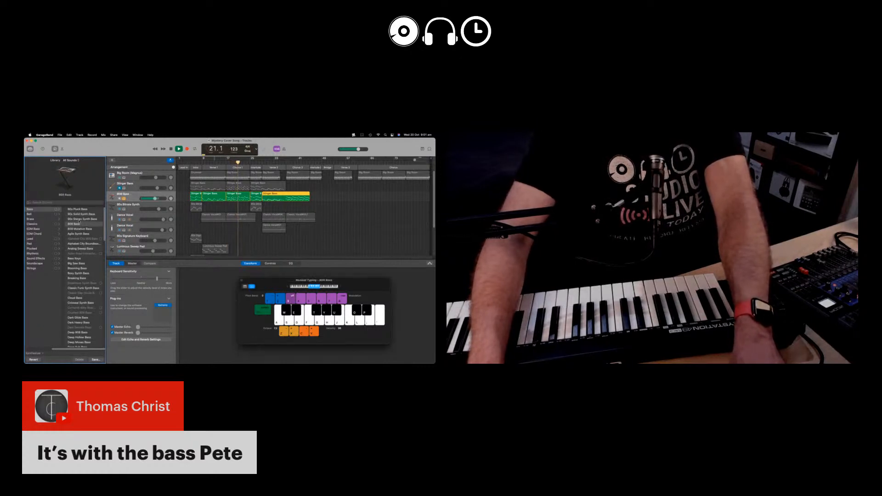
{"action": "left_click", "coordinate": [80, 214]}
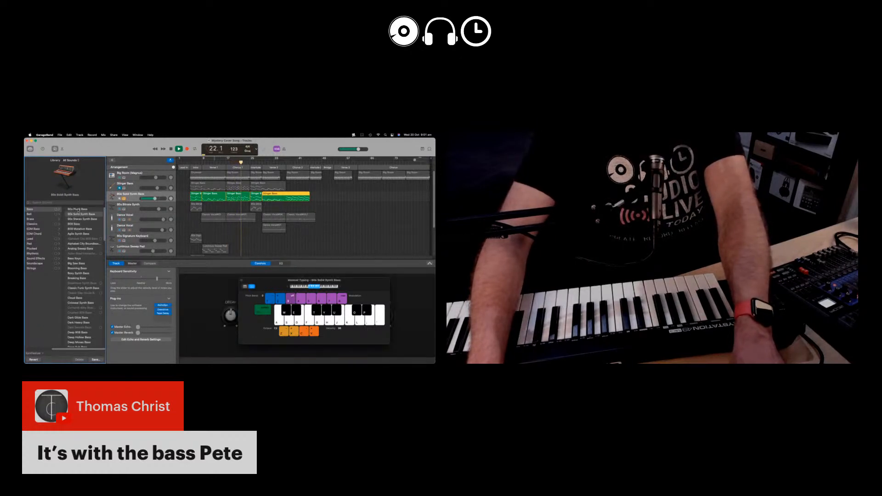
{"action": "left_click", "coordinate": [81, 288]}
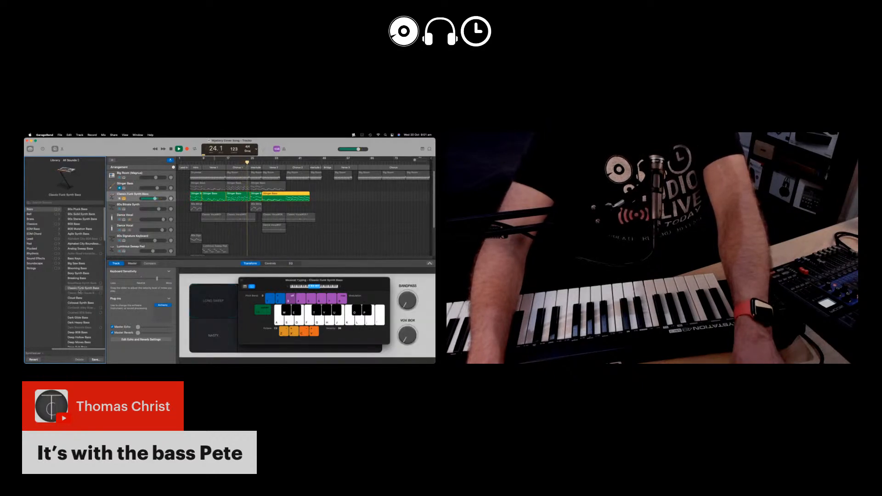
{"action": "key", "text": "space"}
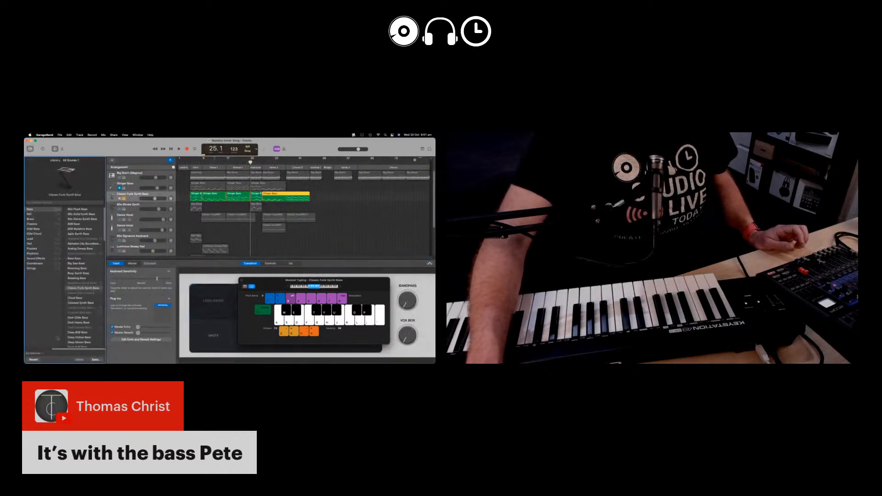
- Return to the library's main Bass category and assign the Stinger Bass patch to the soloed track
{"action": "left_click", "coordinate": [39, 353]}
{"action": "left_click", "coordinate": [38, 210]}
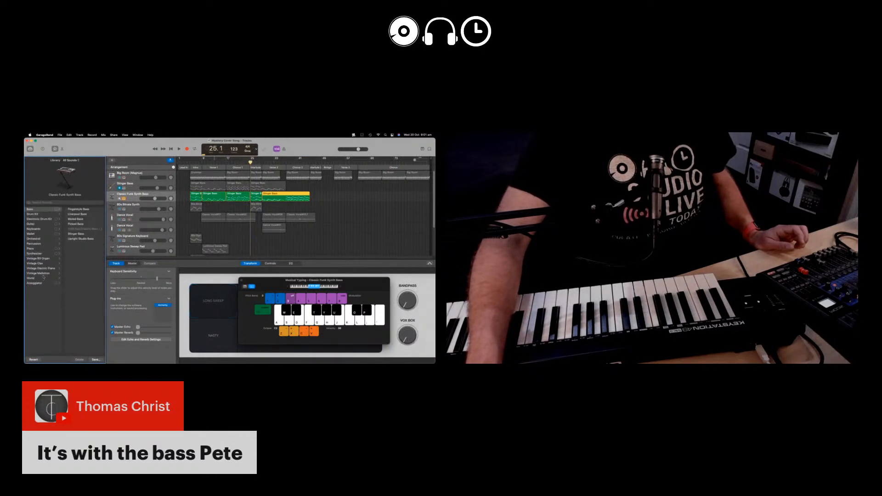
{"action": "left_click", "coordinate": [41, 254]}
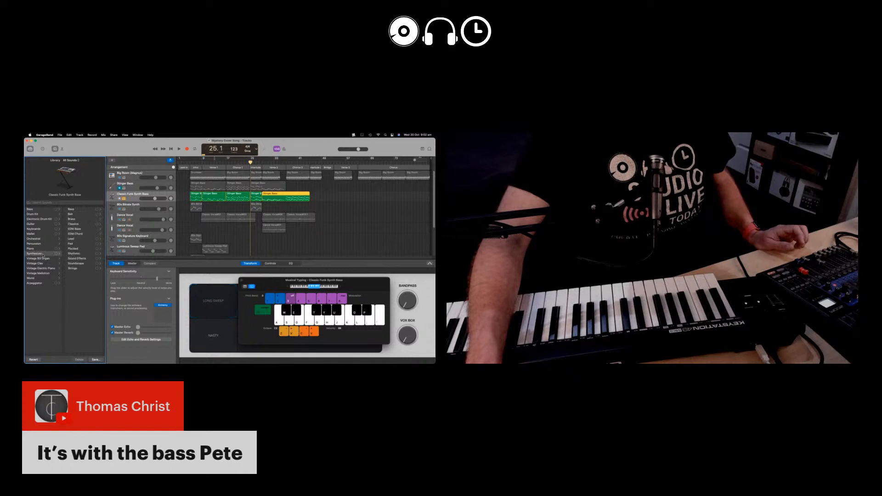
{"action": "left_click", "coordinate": [71, 210]}
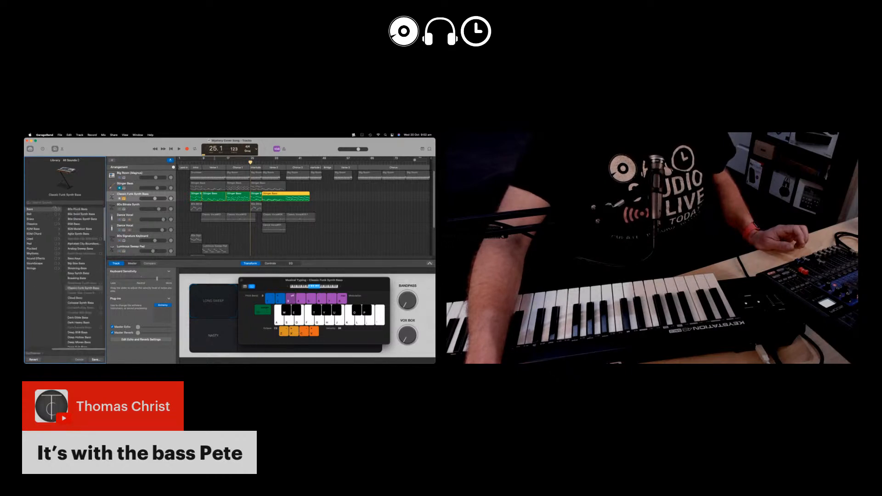
{"action": "left_click", "coordinate": [35, 354]}
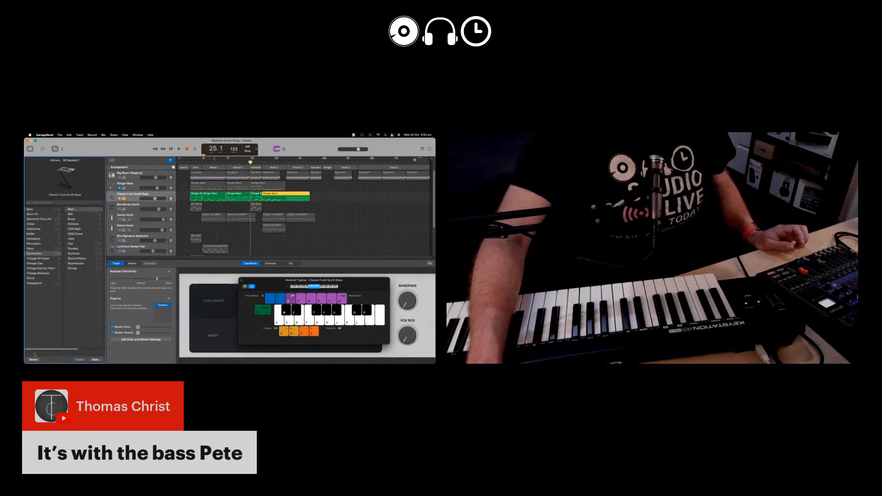
{"action": "left_click", "coordinate": [36, 211]}
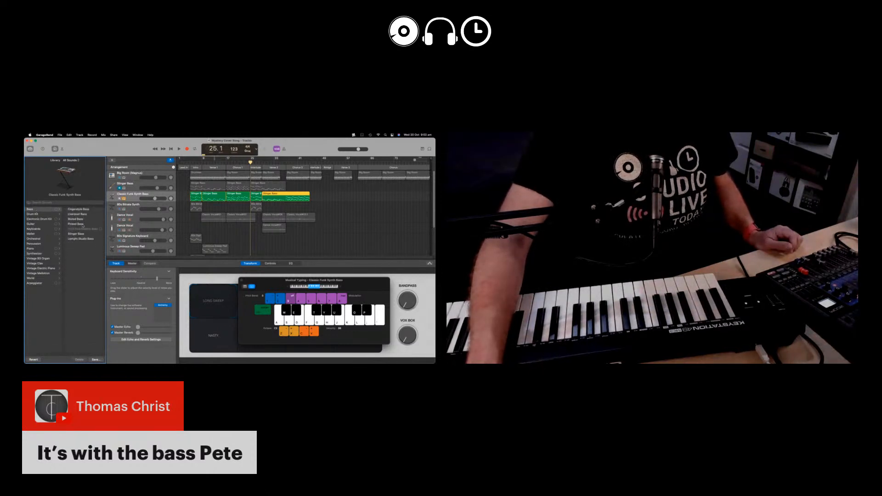
{"action": "left_click", "coordinate": [81, 234]}
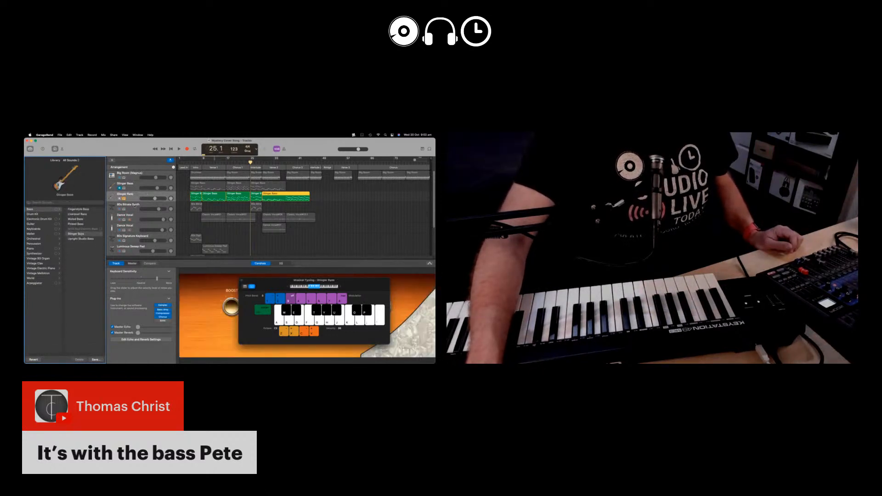
- Lower the new Stinger Bass track's volume slightly and take it out of solo
{"action": "left_click_drag", "start_coordinate": [155, 199], "coordinate": [153, 199]}
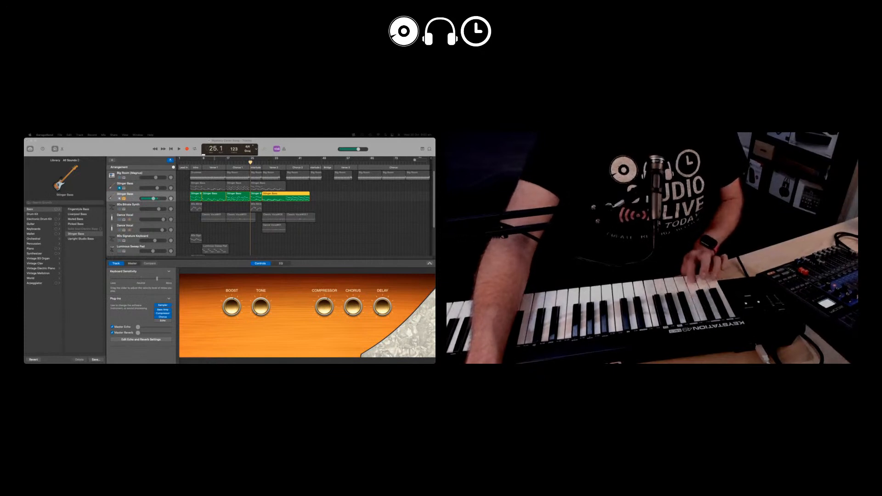
{"action": "left_click", "coordinate": [124, 199]}
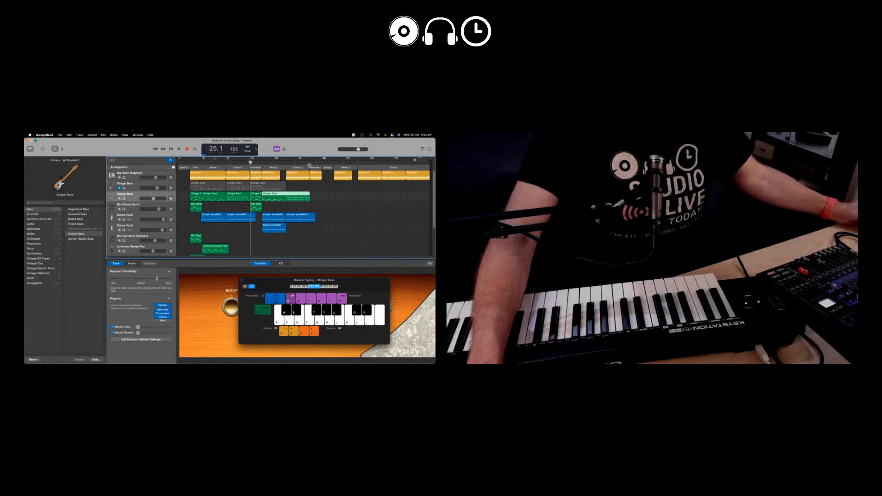
- Record the bass for the interlude after Chorus 2 from bar 45, and trim the region's end to bar 49
{"action": "left_click", "coordinate": [310, 165]}
{"action": "left_click", "coordinate": [310, 160]}
{"action": "left_click", "coordinate": [309, 162]}
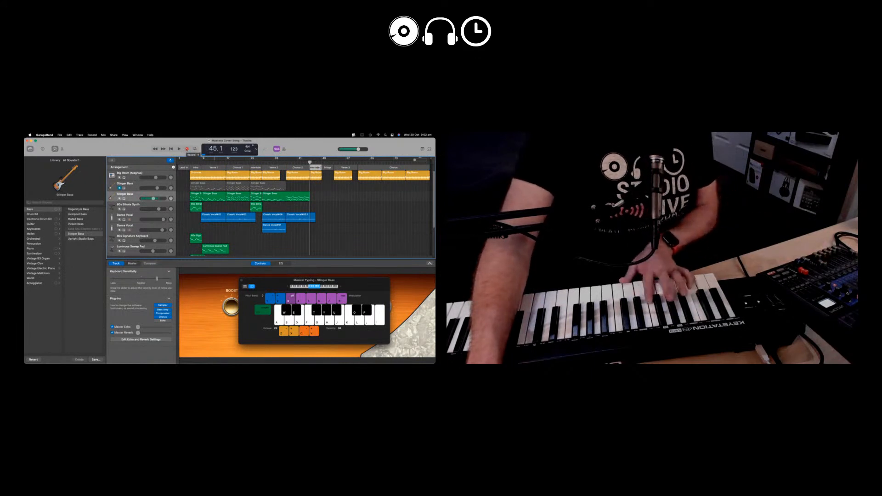
{"action": "left_click", "coordinate": [187, 149]}
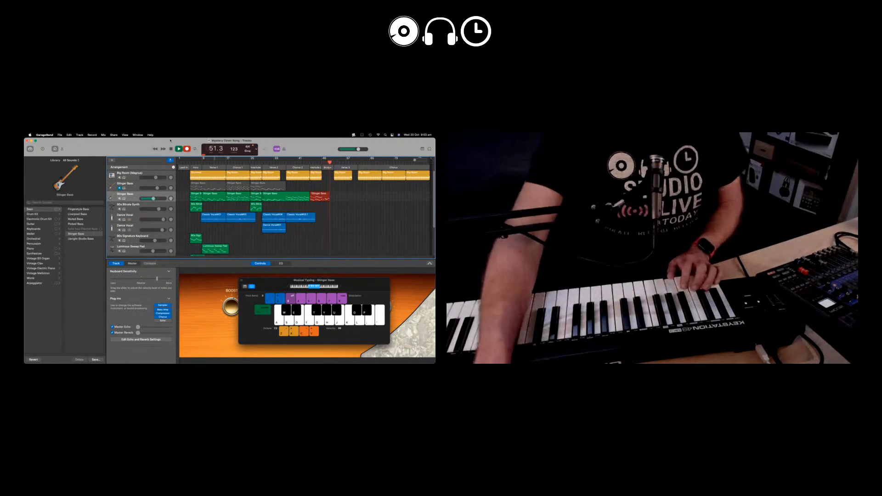
{"action": "key", "text": "space"}
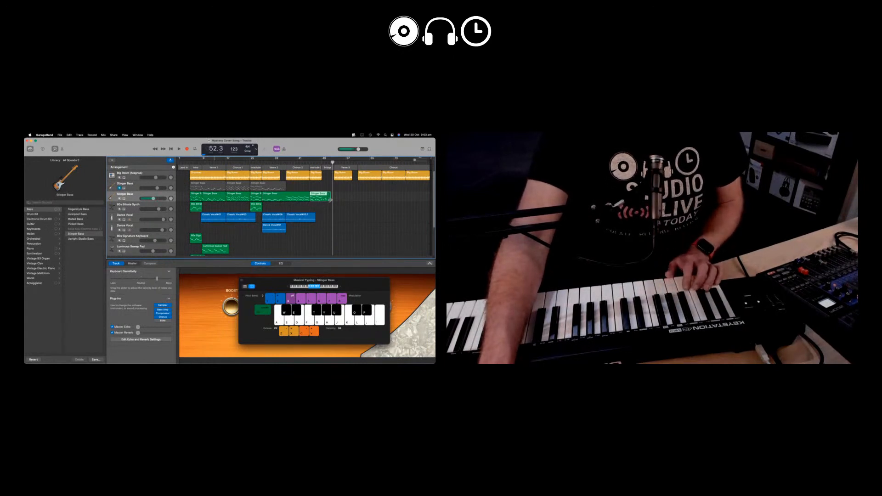
{"action": "left_click_drag", "start_coordinate": [328, 200], "coordinate": [321, 199]}
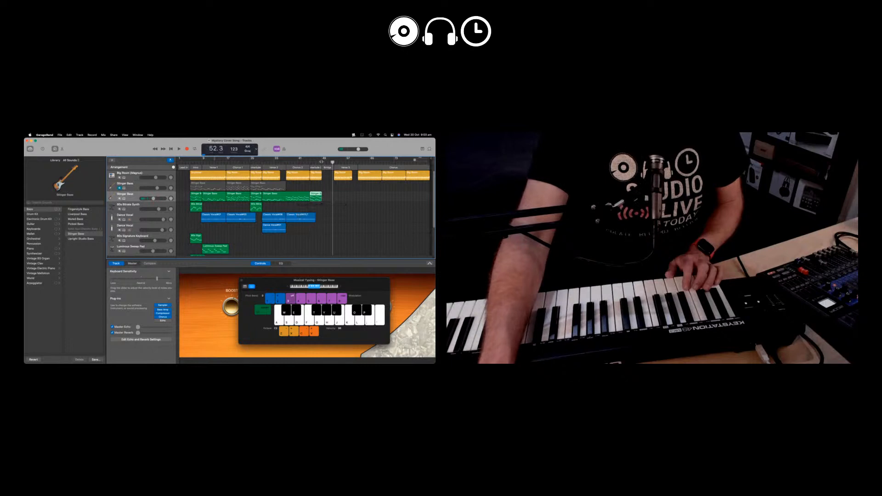
- Try recording the Bridge bass from bar 49, and delete the take
{"action": "left_click", "coordinate": [321, 162]}
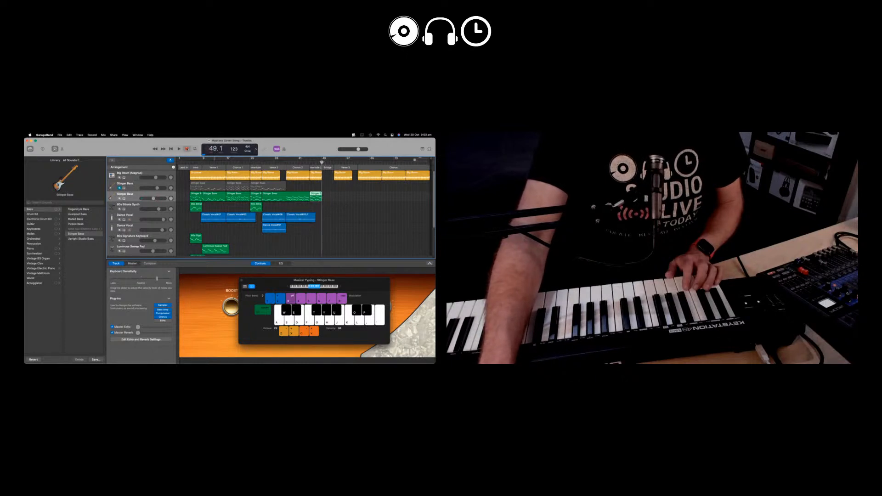
{"action": "left_click", "coordinate": [186, 149]}
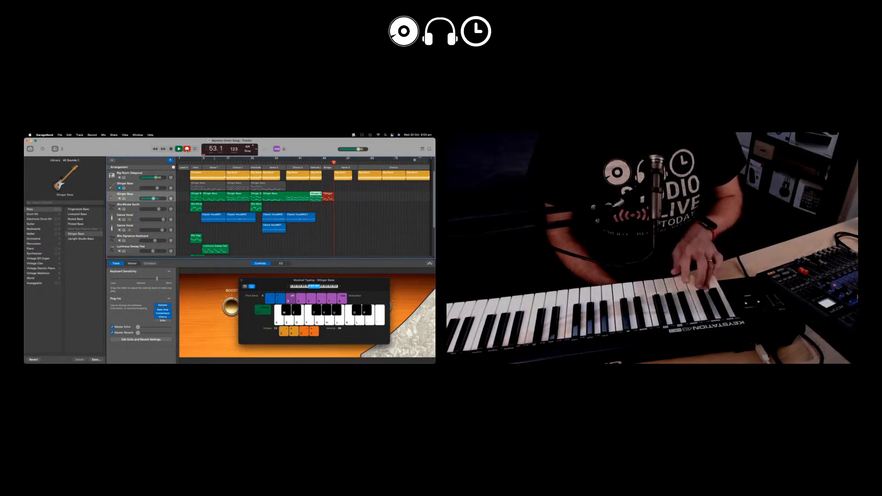
{"action": "key", "text": "space"}
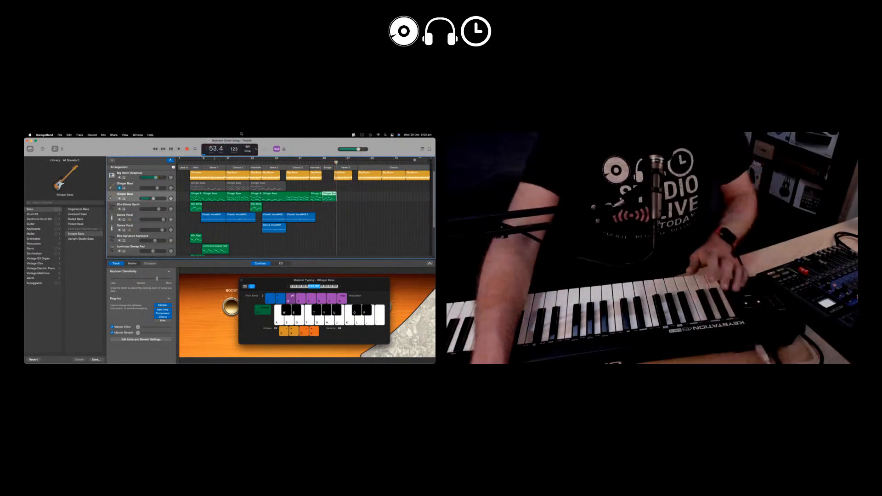
{"action": "key", "text": "Delete"}
- Record a new bass take for the Bridge from bar 49 on the lower Stinger Bass track
{"action": "left_click", "coordinate": [284, 149]}
{"action": "left_click_drag", "start_coordinate": [337, 162], "coordinate": [323, 161]}
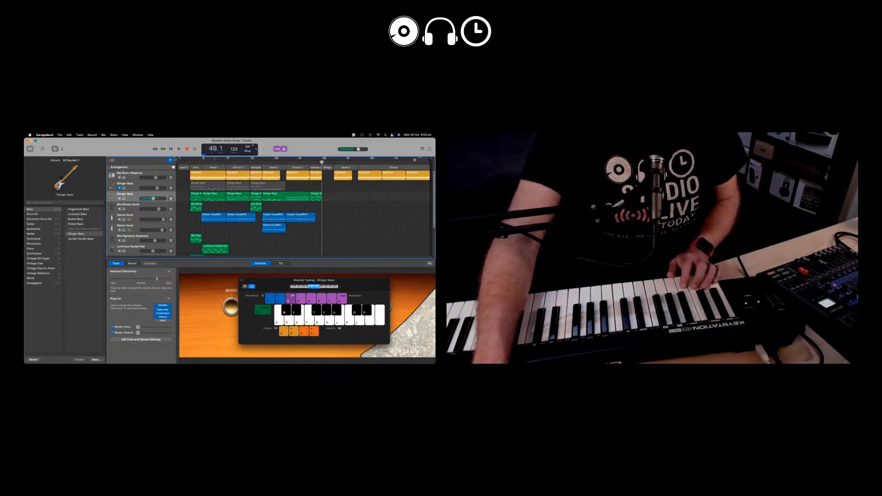
{"action": "left_click", "coordinate": [186, 148]}
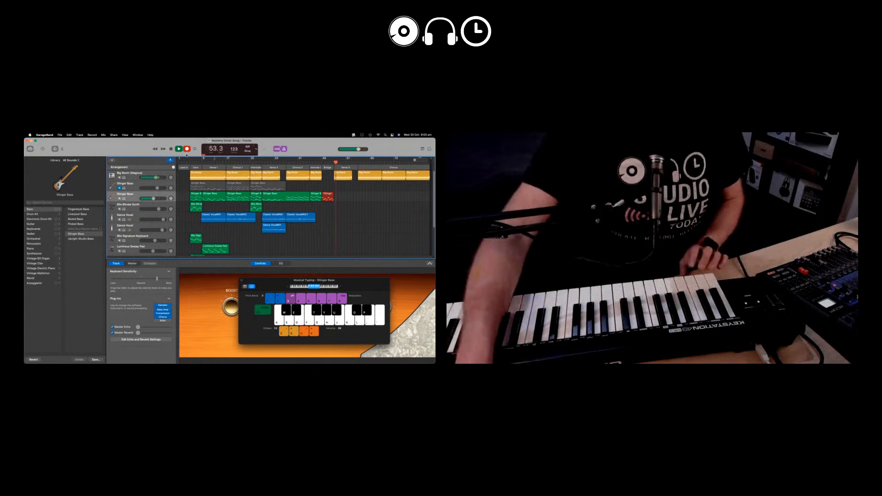
{"action": "key", "text": "space"}
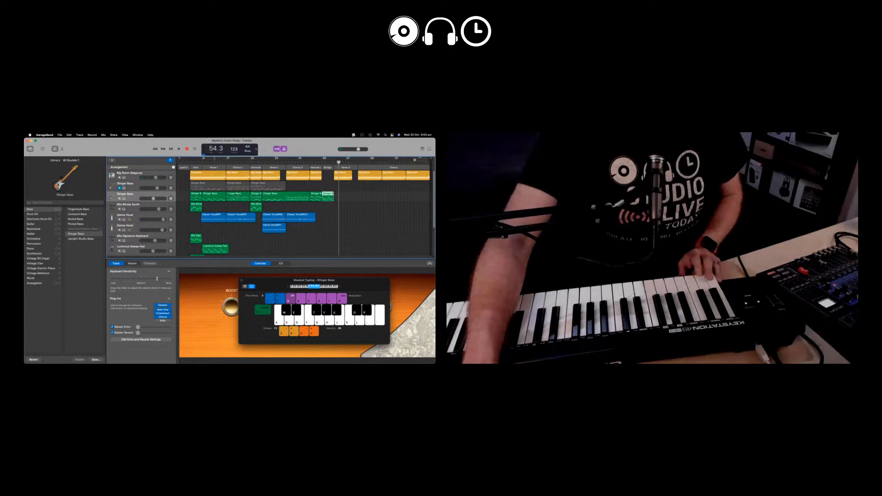
- Copy the Verse 1 bass region to the start of Verse 3 at bar 53
{"action": "left_click", "coordinate": [213, 195]}
{"action": "right_click", "coordinate": [213, 196]}
{"action": "left_click", "coordinate": [218, 203]}
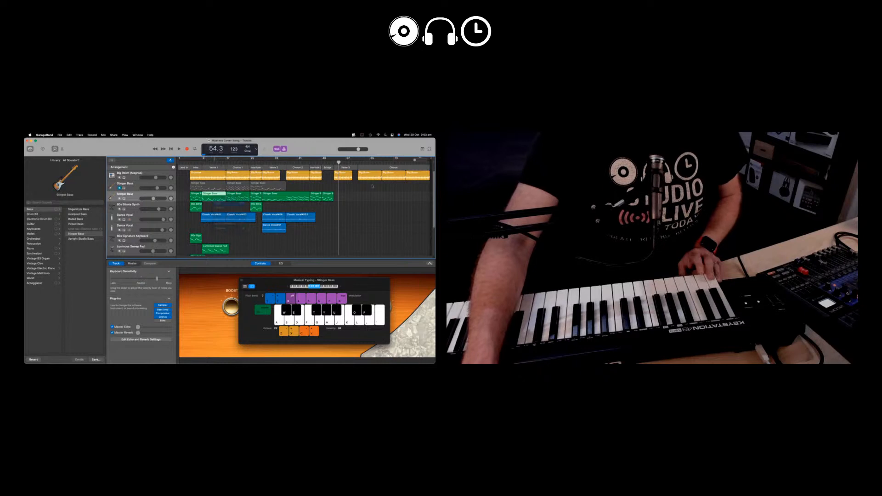
{"action": "left_click_drag", "start_coordinate": [338, 162], "coordinate": [334, 162]}
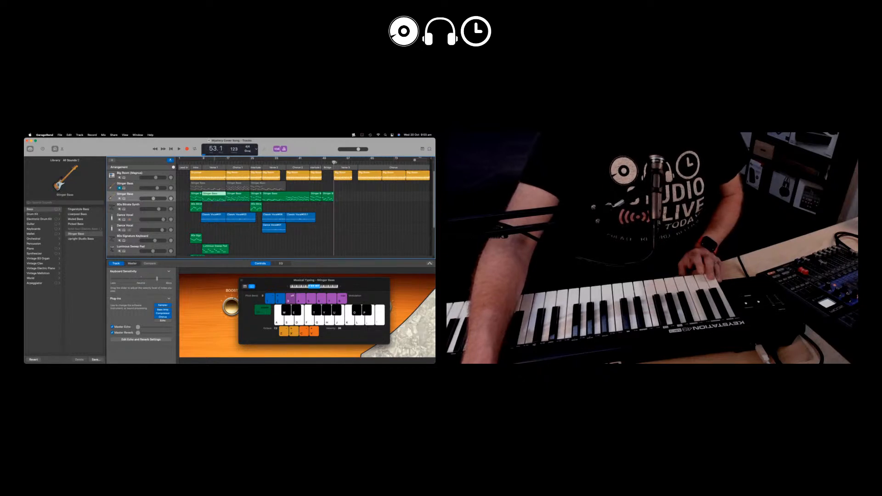
{"action": "key", "text": "super+v"}
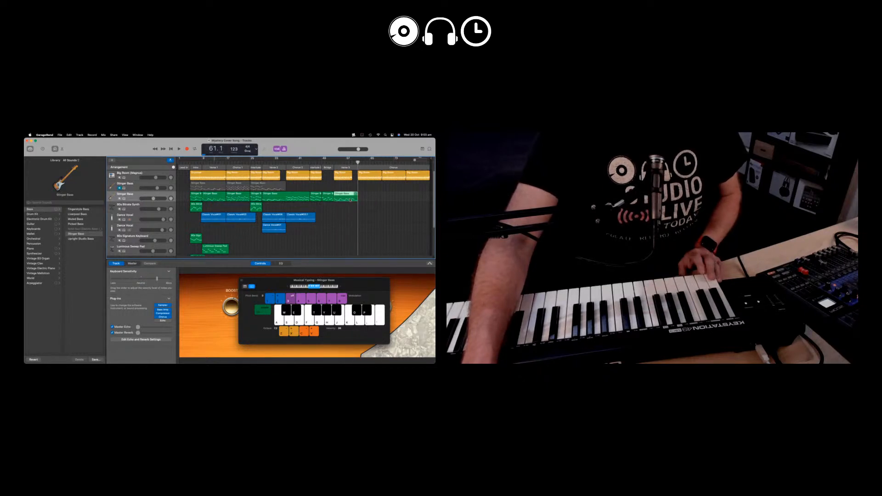
- Copy the Chorus 1 bass region to the final Chorus at bar 61, and play a moment of it
{"action": "left_click", "coordinate": [238, 194]}
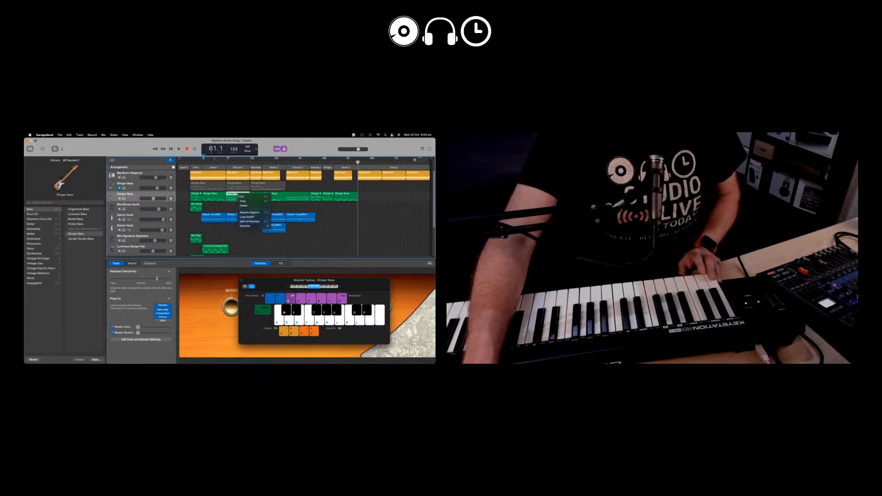
{"action": "right_click", "coordinate": [362, 197]}
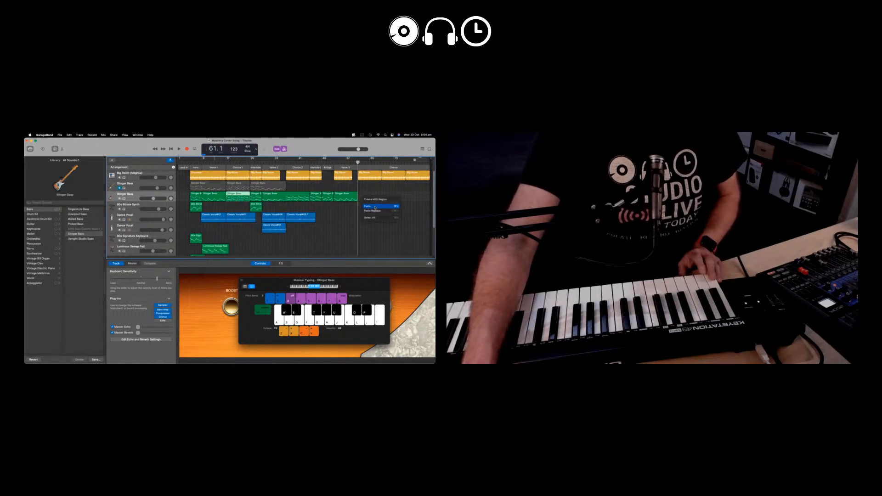
{"action": "left_click", "coordinate": [375, 207]}
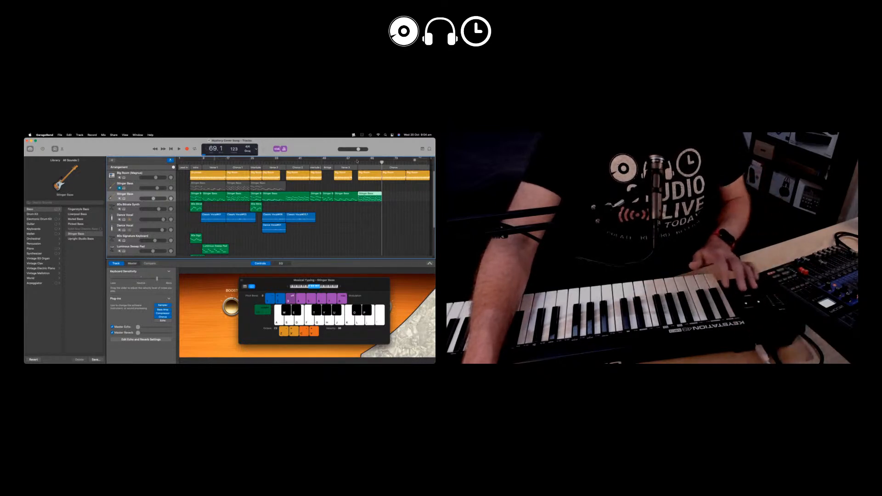
{"action": "left_click", "coordinate": [357, 161]}
{"action": "key", "text": "space"}
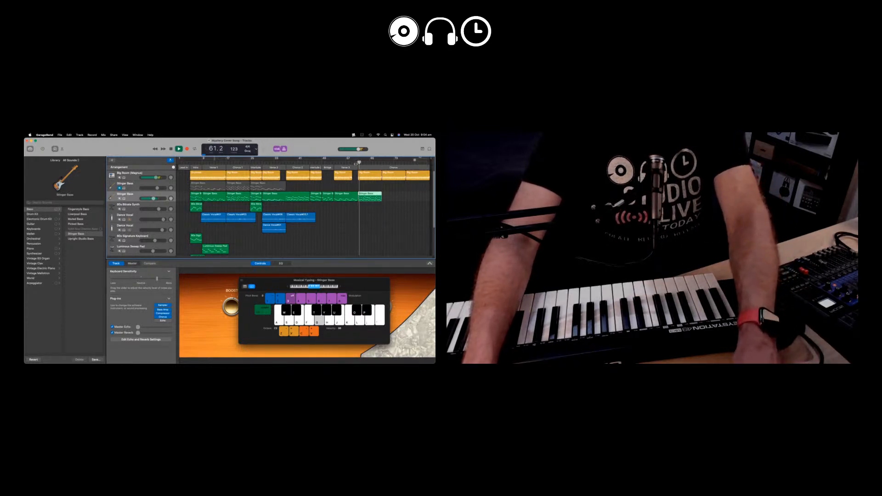
{"action": "key", "text": "space"}
- Mute the 80s Signature Keyboard, Luminous Sweep Pad and Classic Analog Pad tracks
{"action": "scroll", "coordinate": [123, 234], "scroll_direction": "down", "scroll_amount": 2}
{"action": "left_click", "coordinate": [119, 229]}
{"action": "left_click", "coordinate": [119, 240]}
{"action": "left_click", "coordinate": [119, 250]}
{"action": "scroll", "coordinate": [120, 248], "scroll_direction": "down", "scroll_amount": 3}
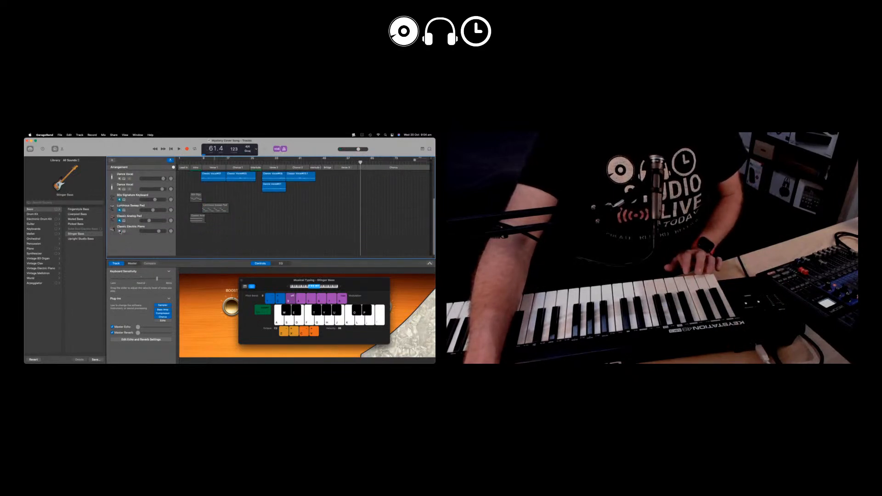
- Select the Classic Electric Piano track with Musical Typing shown, and place the playhead at bar 5
{"action": "left_click", "coordinate": [172, 227]}
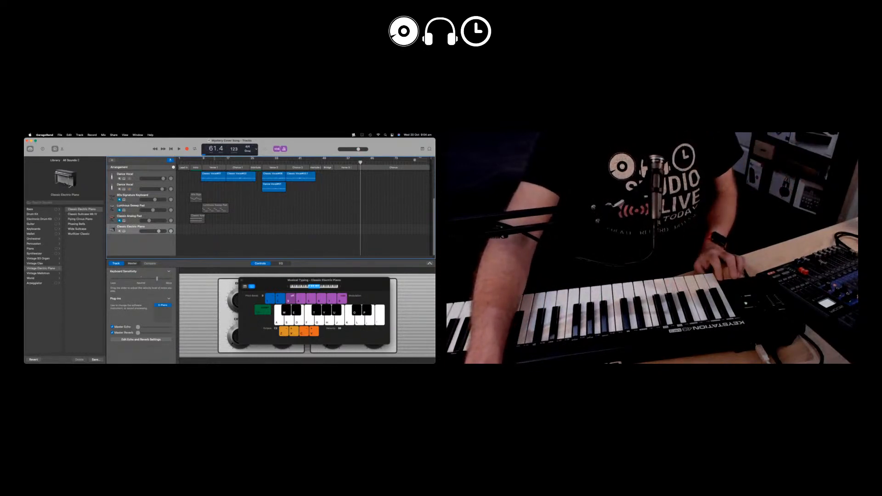
{"action": "key", "text": "super+k"}
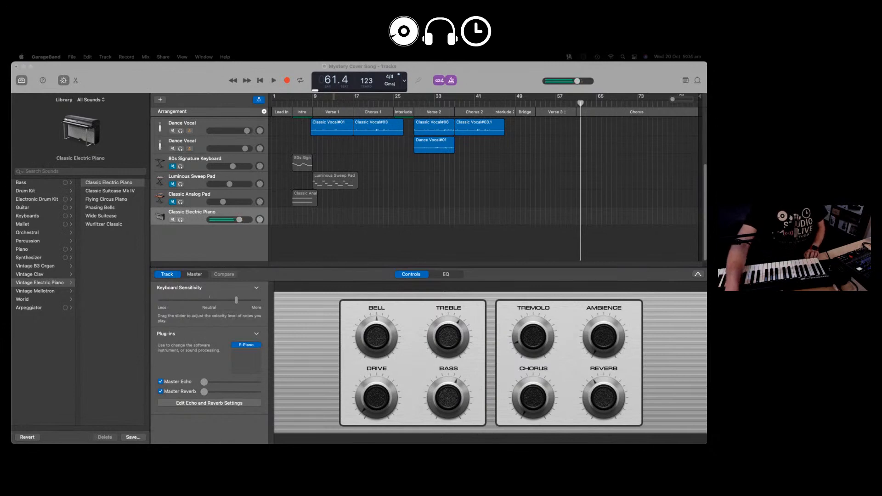
{"action": "scroll", "coordinate": [379, 181], "scroll_direction": "up", "scroll_amount": 5}
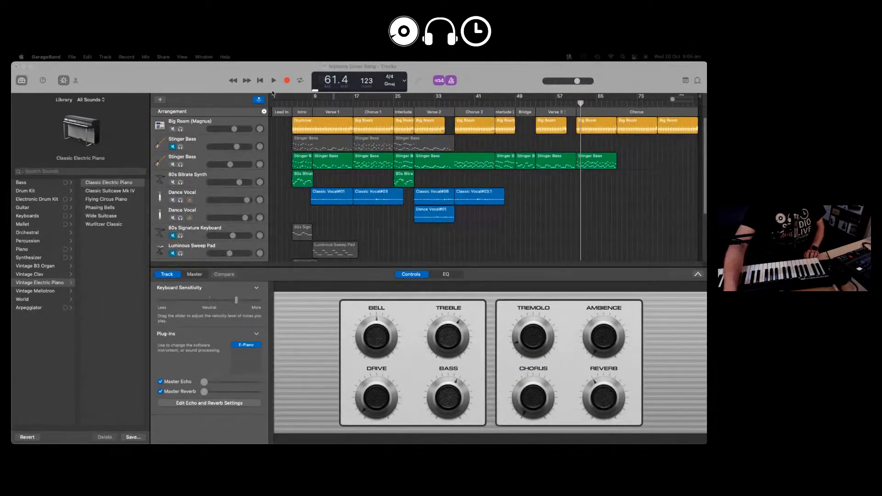
{"action": "left_click", "coordinate": [260, 81]}
{"action": "key", "text": "super+k"}
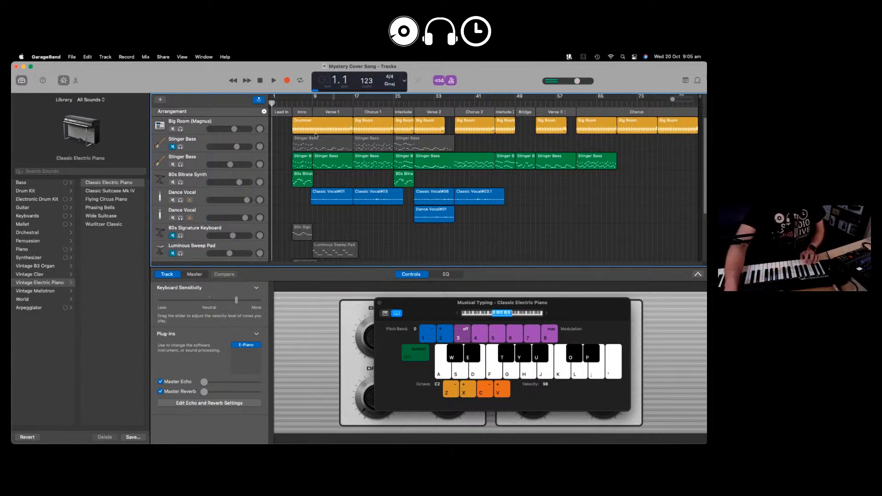
{"action": "left_click", "coordinate": [291, 102]}
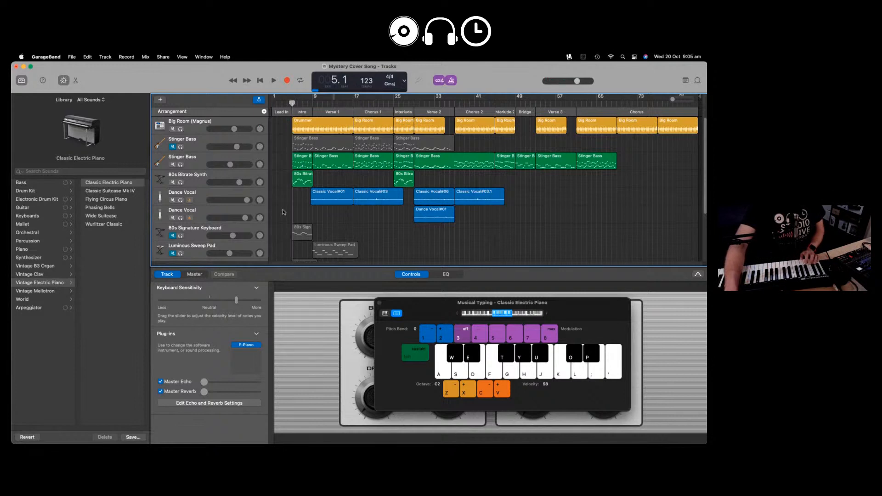
- Move the Classic Electric Piano track up so it sits between the lower Stinger Bass and 80s Bitrate Synth tracks
{"action": "scroll", "coordinate": [282, 220], "scroll_direction": "down", "scroll_amount": 3}
{"action": "left_click_drag", "start_coordinate": [265, 212], "coordinate": [270, 150]}
{"action": "scroll", "coordinate": [295, 174], "scroll_direction": "up", "scroll_amount": 3}
{"action": "scroll", "coordinate": [293, 178], "scroll_direction": "up", "scroll_amount": 2}
{"action": "left_click_drag", "start_coordinate": [263, 209], "coordinate": [193, 186]}
{"action": "left_click", "coordinate": [173, 197]}
{"action": "left_click", "coordinate": [174, 198]}
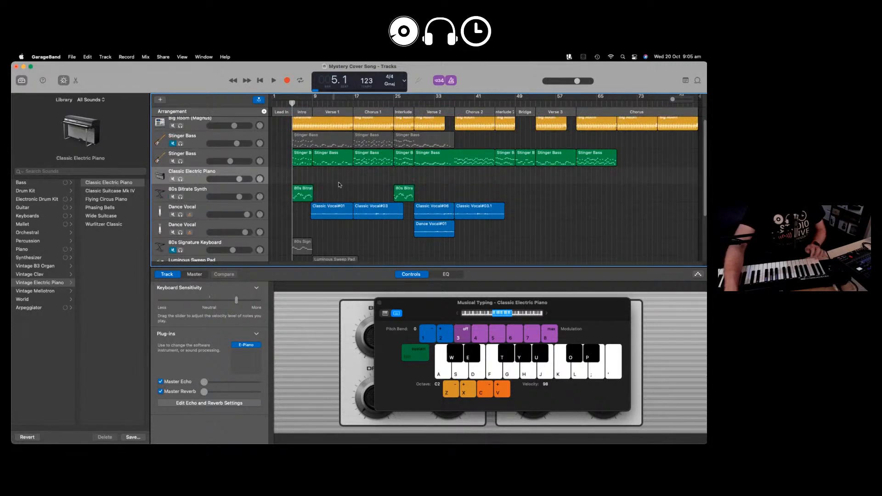
- Play through the Intro from bar 5, and try recording the electric piano part from the same bar
{"action": "key", "text": "space"}
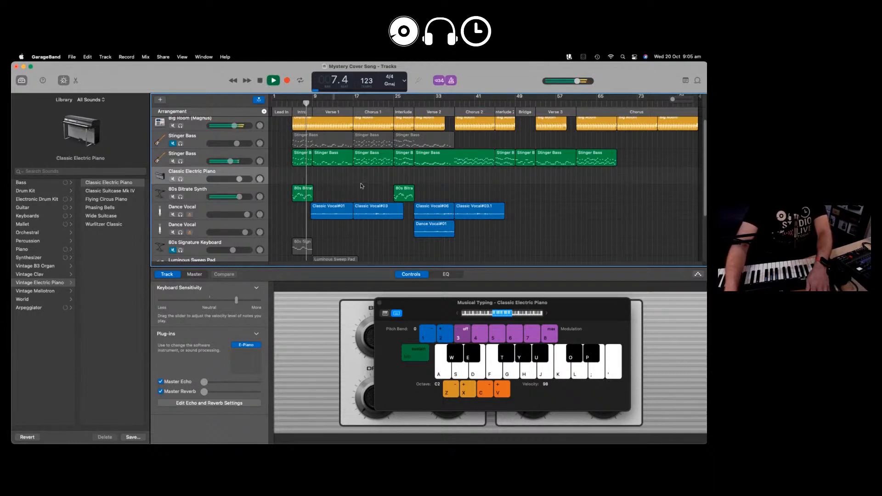
{"action": "key", "text": "space"}
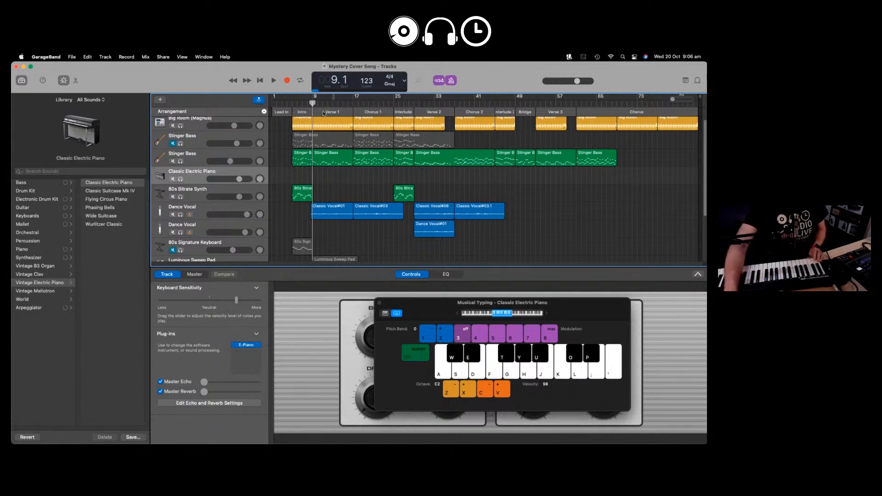
{"action": "left_click_drag", "start_coordinate": [313, 101], "coordinate": [293, 99]}
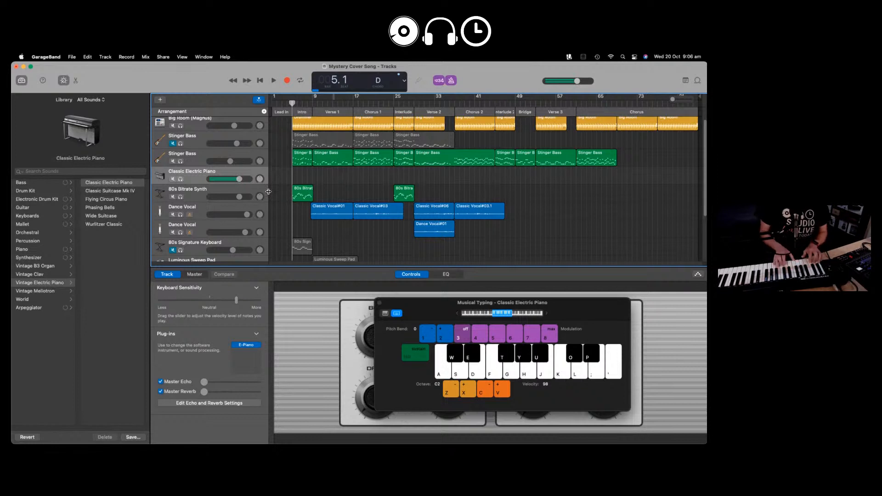
{"action": "left_click", "coordinate": [287, 82]}
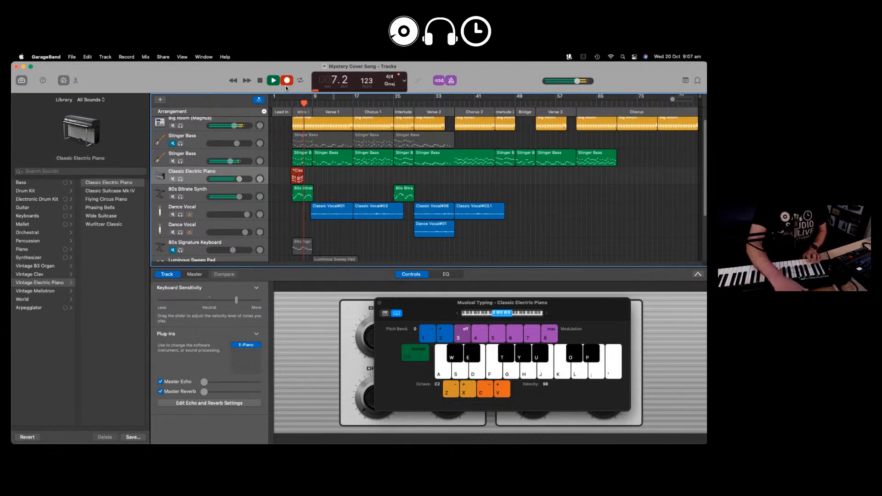
{"action": "key", "text": "space"}
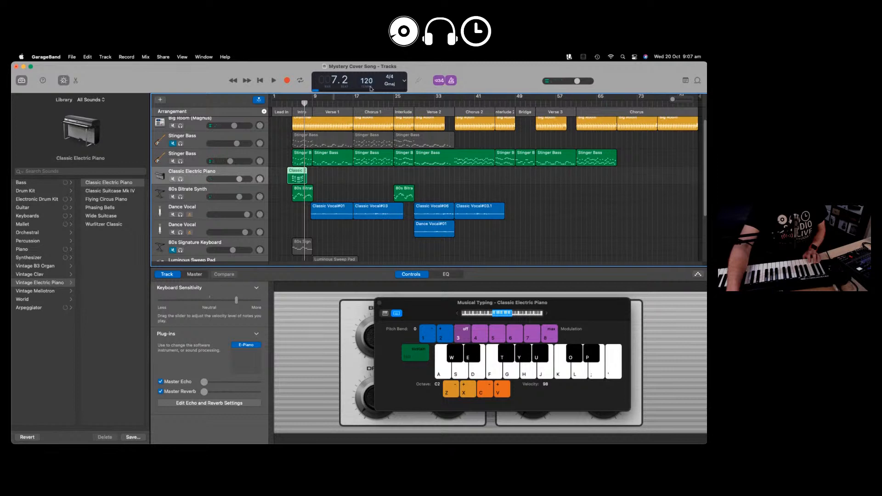
- Mute both Dance Vocal tracks and lower the project tempo to 110
{"action": "left_click", "coordinate": [173, 215]}
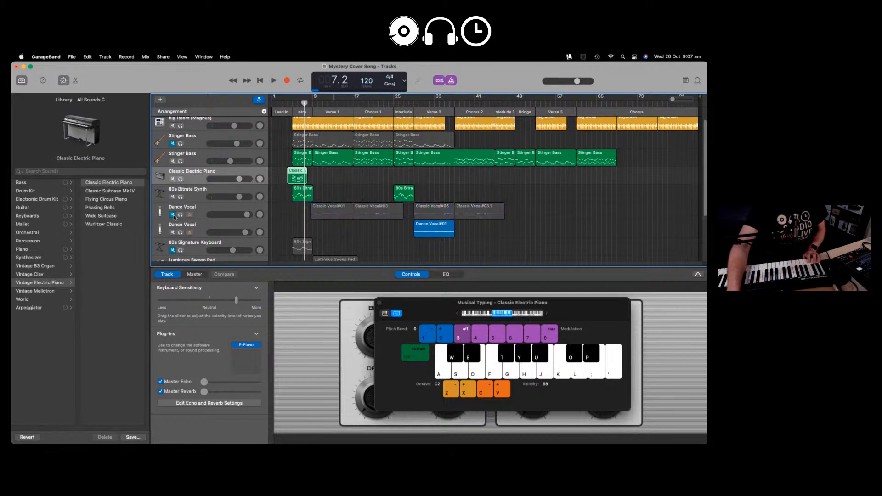
{"action": "left_click", "coordinate": [173, 232]}
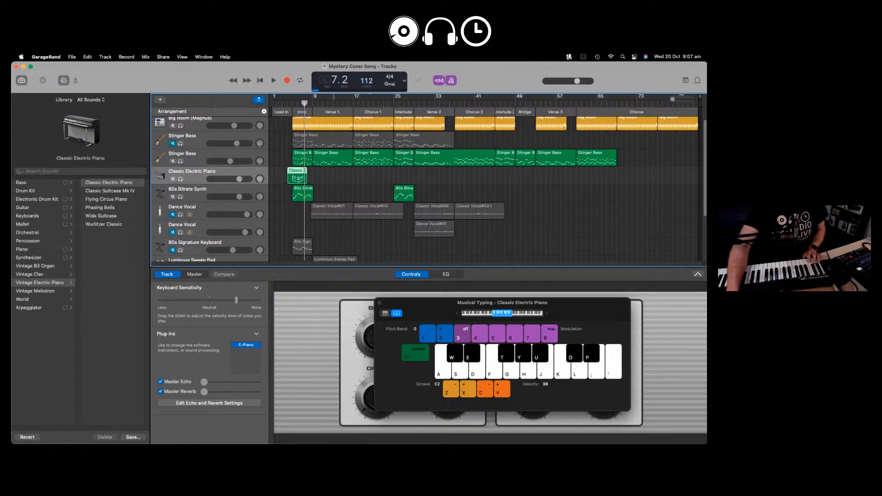
- Delete the short electric piano take in the Intro
{"action": "left_click_drag", "start_coordinate": [304, 103], "coordinate": [297, 102]}
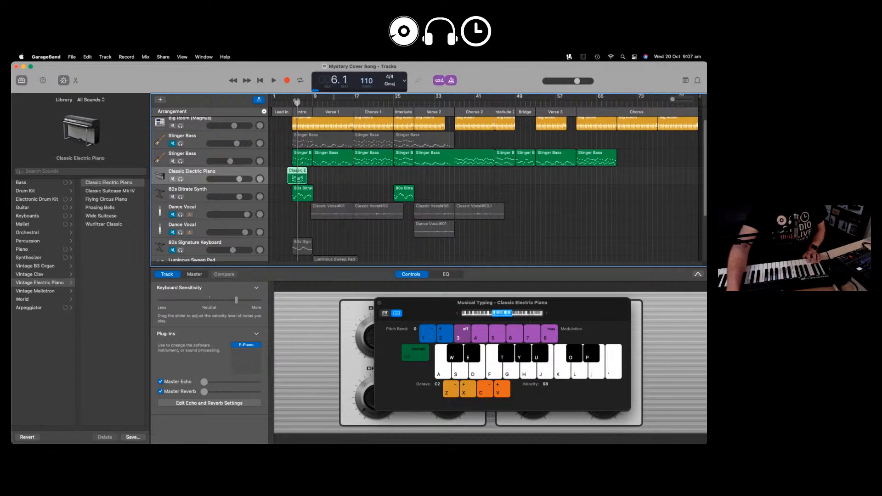
{"action": "right_click", "coordinate": [299, 175]}
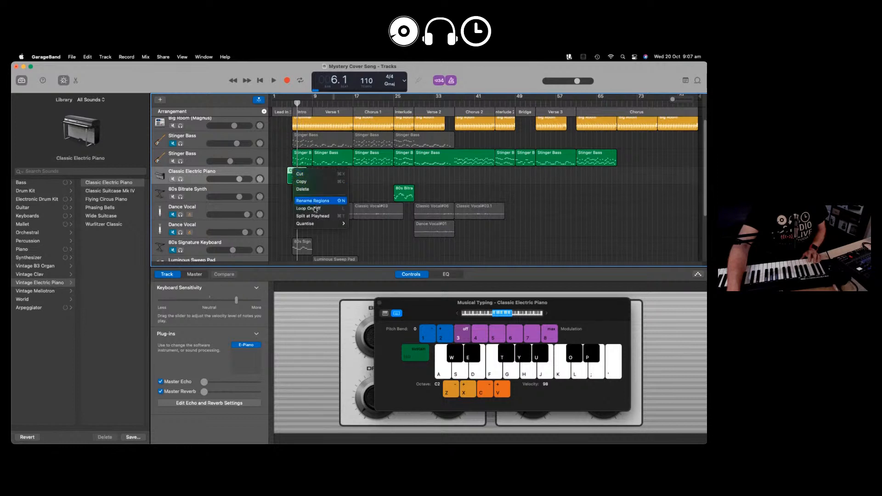
{"action": "left_click", "coordinate": [312, 180]}
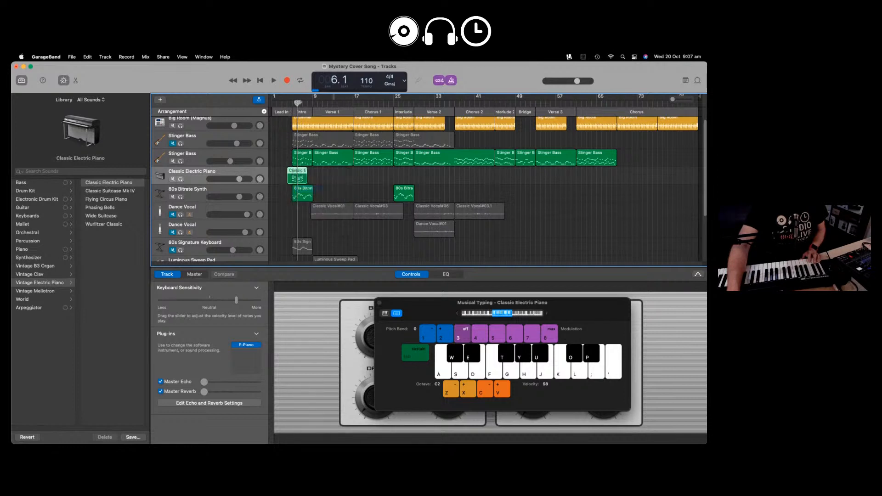
{"action": "right_click", "coordinate": [298, 172]}
{"action": "left_click", "coordinate": [316, 192]}
{"action": "right_click", "coordinate": [299, 175]}
{"action": "left_click", "coordinate": [308, 193]}
- Record the electric piano for the Intro and Verse 1 from bar 5, and trim the region's end to bar 17
{"action": "left_click_drag", "start_coordinate": [297, 104], "coordinate": [293, 104]}
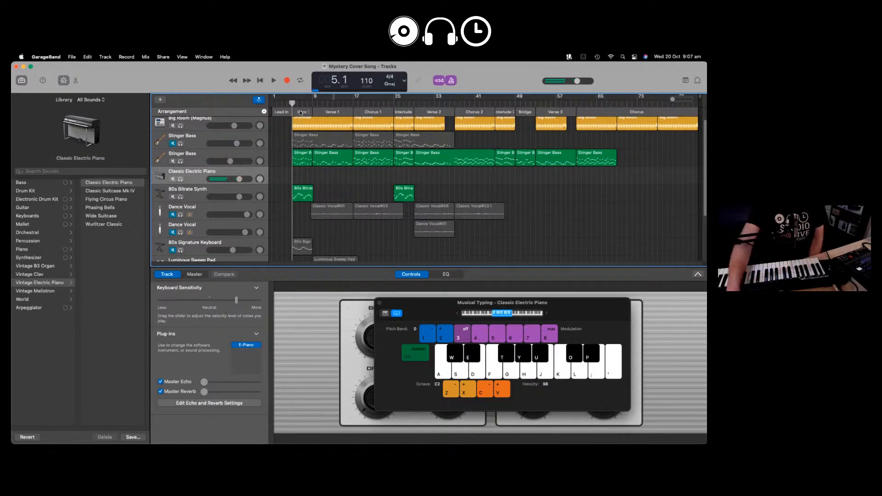
{"action": "left_click", "coordinate": [287, 81]}
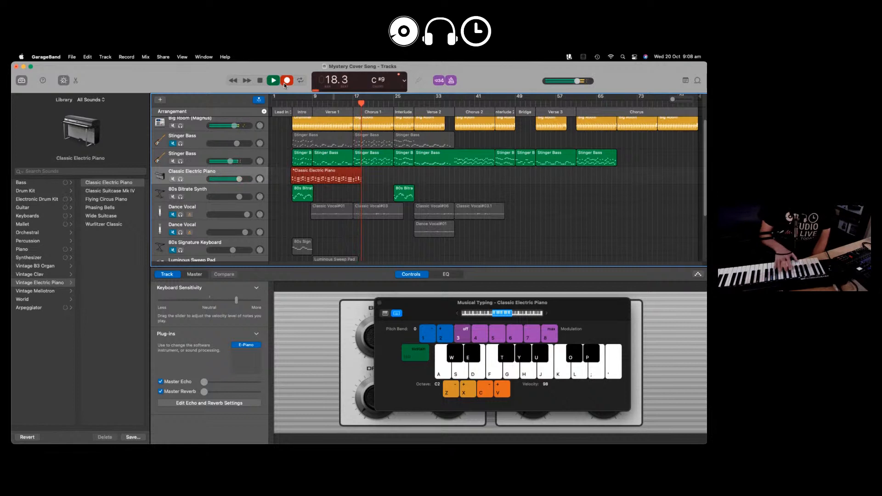
{"action": "left_click", "coordinate": [284, 82]}
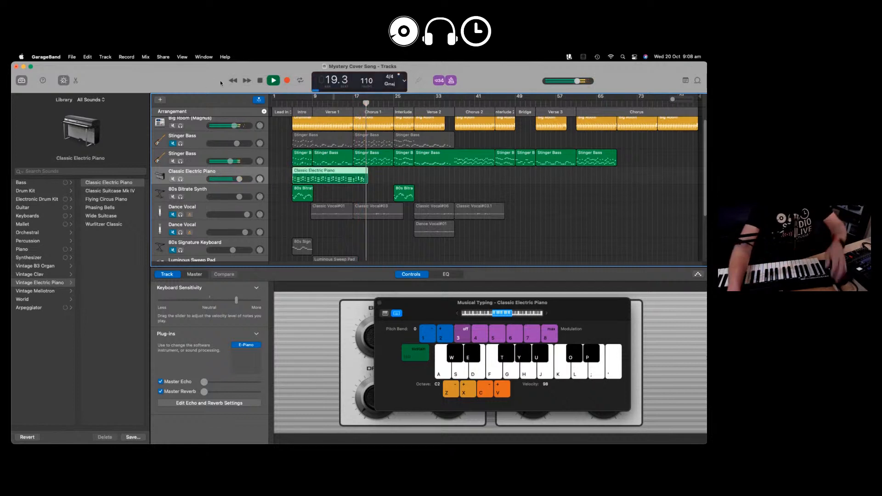
{"action": "key", "text": "space"}
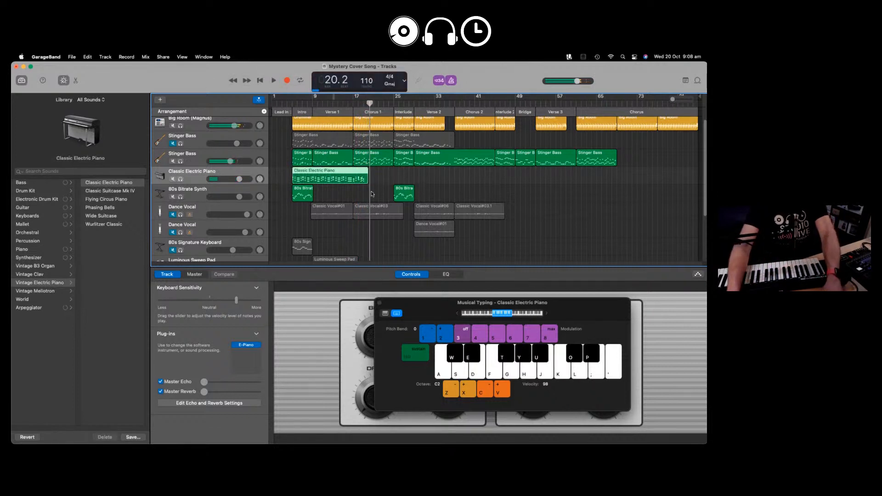
{"action": "left_click_drag", "start_coordinate": [367, 178], "coordinate": [352, 178]}
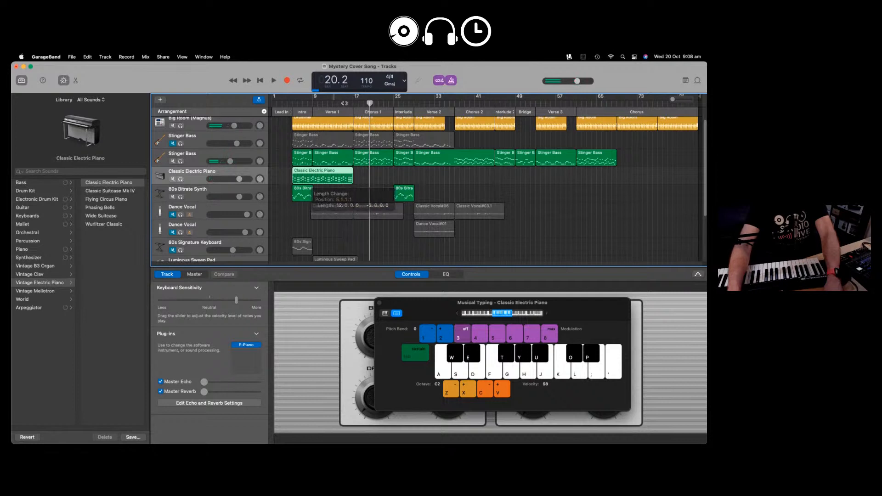
- Record the start of the Chorus 1 electric piano part from bar 17, stopping in bar 19
{"action": "left_click", "coordinate": [352, 102]}
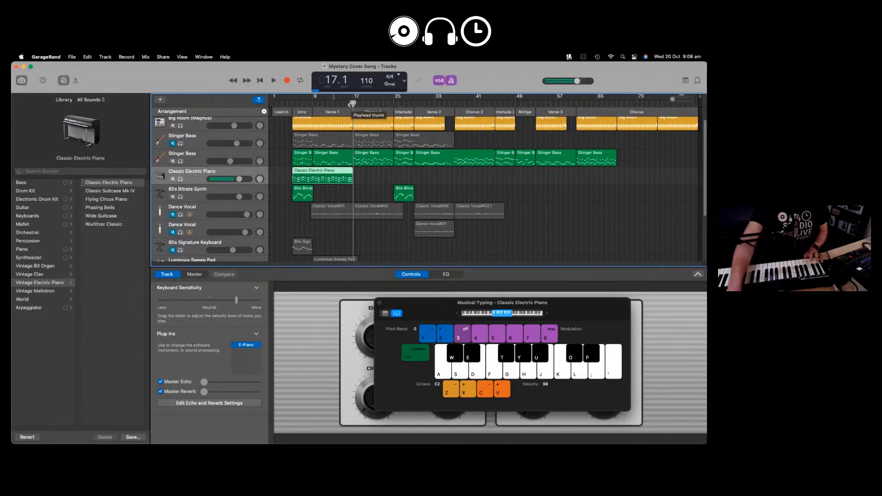
{"action": "left_click", "coordinate": [288, 81]}
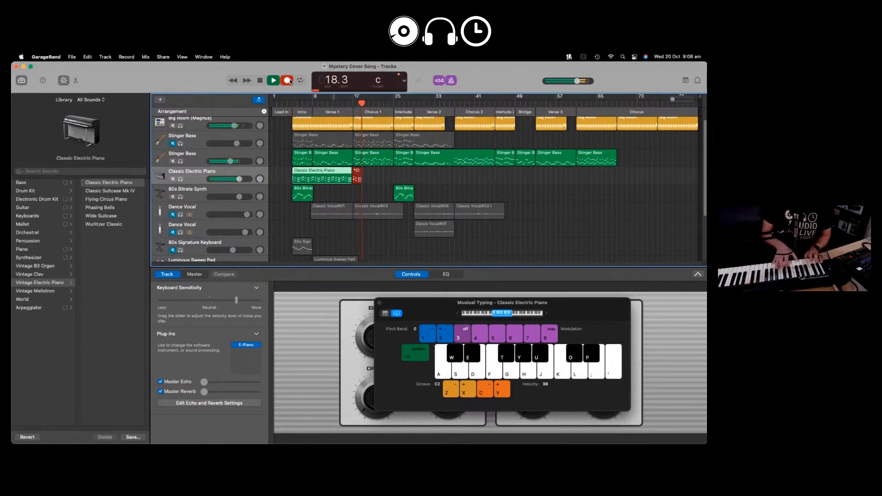
{"action": "key", "text": "space"}
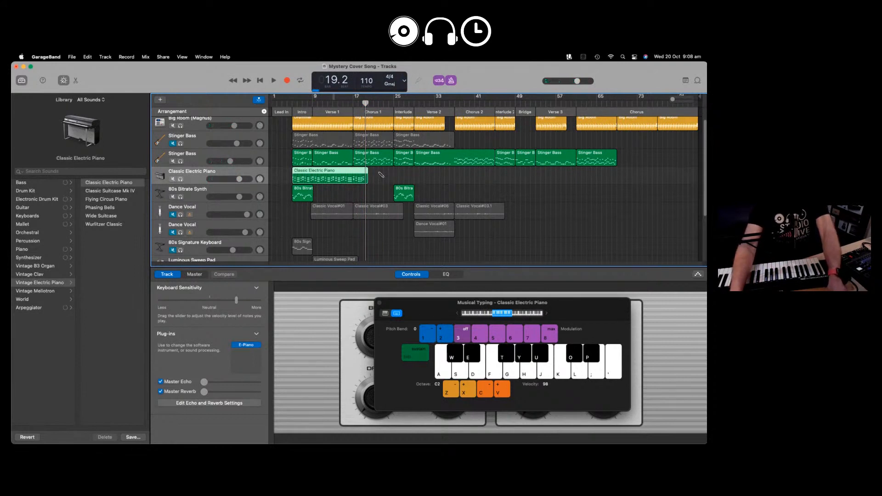
- Trim the Classic Electric Piano region's end back to bar 17 and return the playhead to bar 17
{"action": "left_click_drag", "start_coordinate": [368, 175], "coordinate": [352, 174]}
{"action": "left_click_drag", "start_coordinate": [366, 104], "coordinate": [352, 102]}
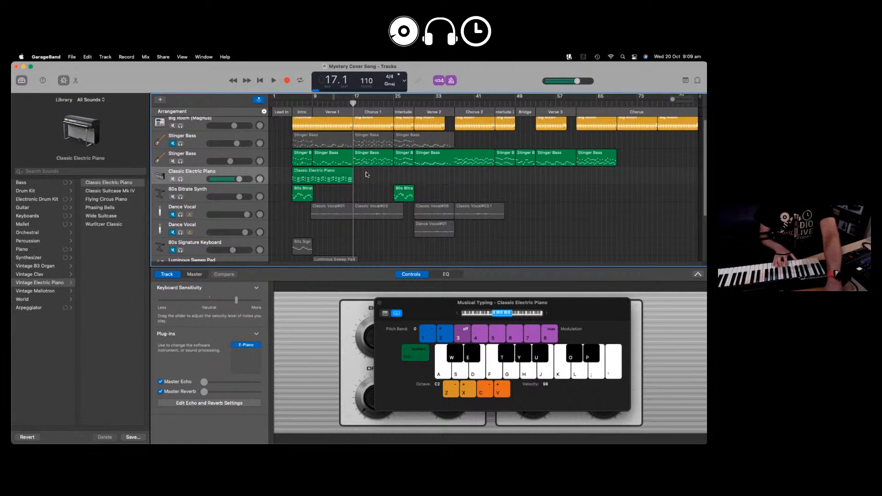
- Try two takes of the Chorus 1 electric piano part from bar 17, stopping each within the first two bars
{"action": "key", "text": "r"}
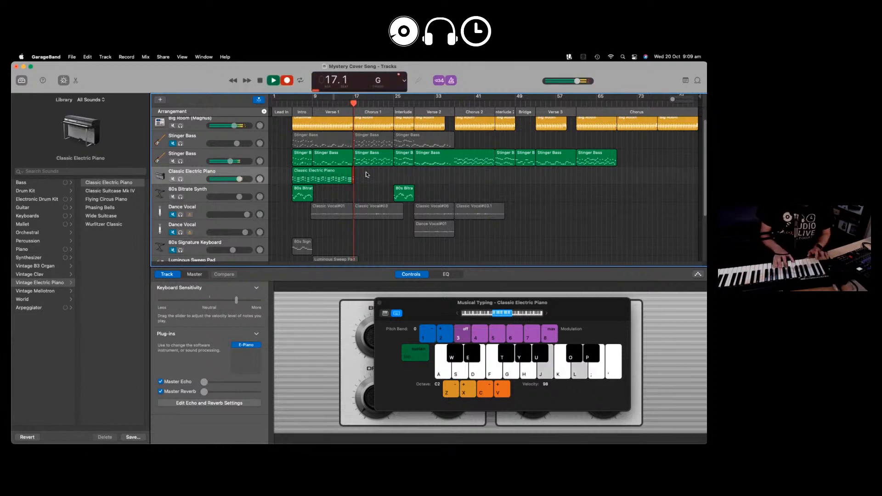
{"action": "key", "text": "space"}
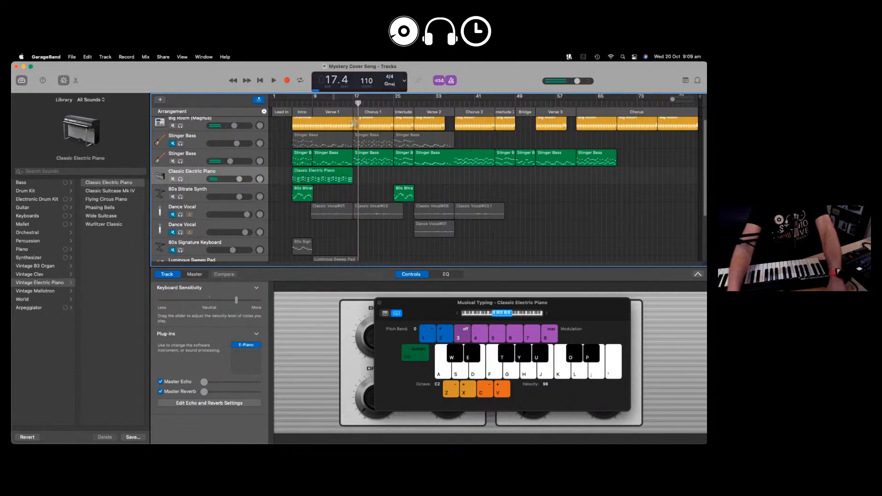
{"action": "left_click_drag", "start_coordinate": [358, 103], "coordinate": [354, 103]}
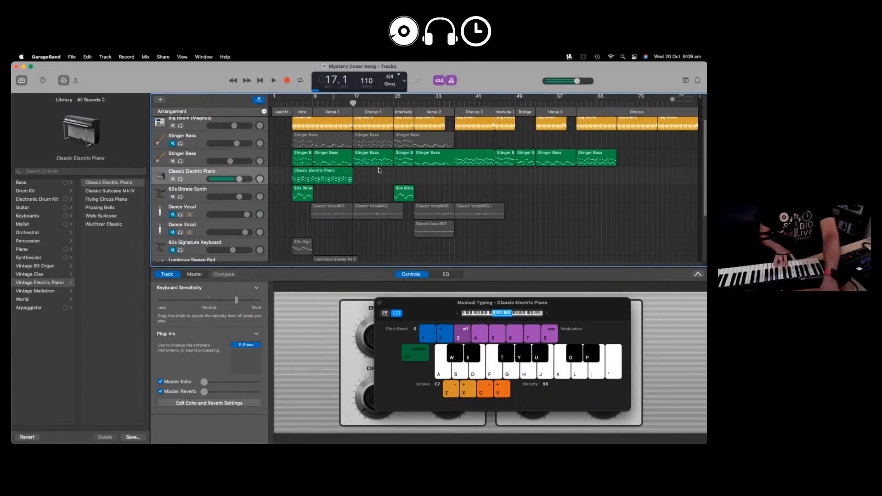
{"action": "key", "text": "r"}
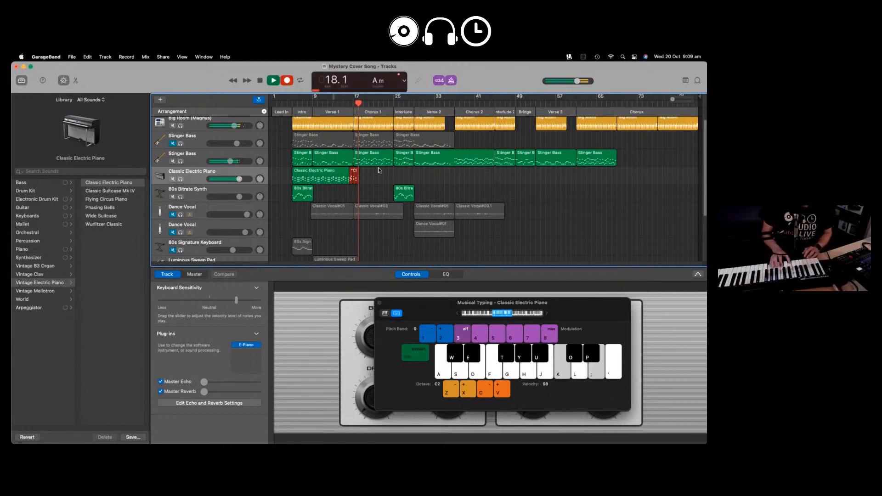
{"action": "key", "text": "space"}
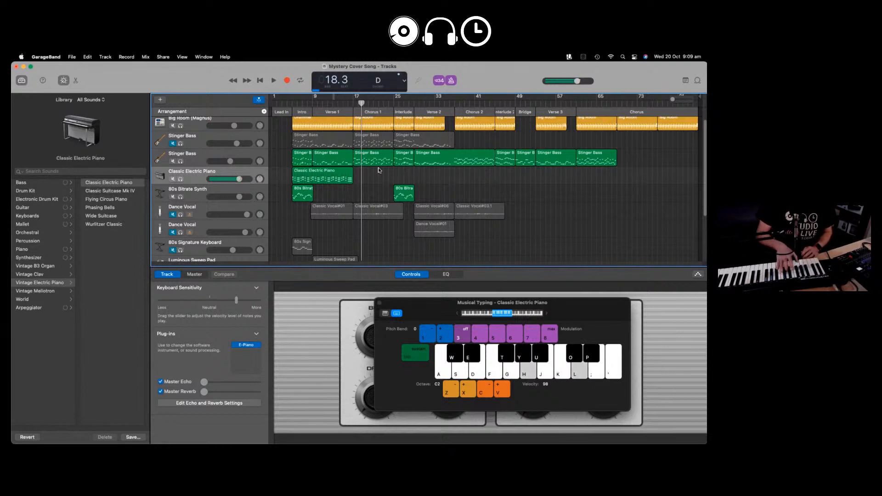
- Record the Chorus 1 electric piano part again from bar 17, stopping in bar 21
{"action": "left_click_drag", "start_coordinate": [361, 102], "coordinate": [354, 102]}
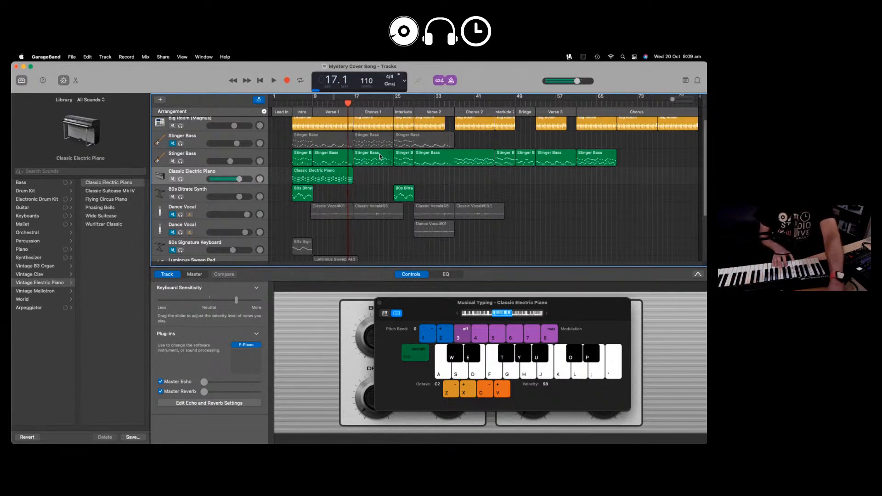
{"action": "key", "text": "r"}
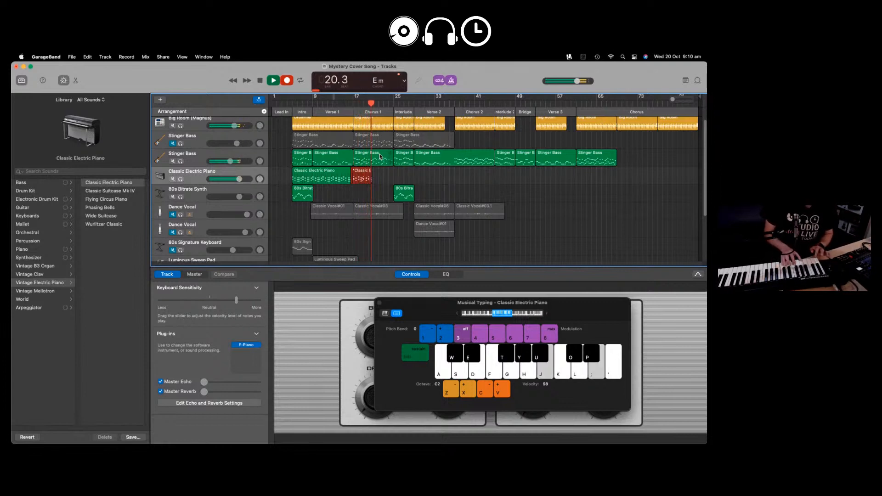
{"action": "key", "text": "space"}
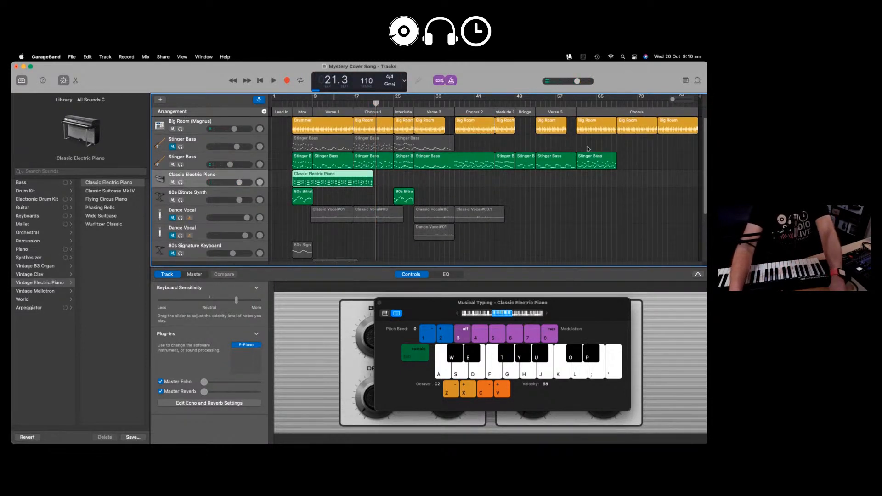
- Play the new take back from bar 17 and trim the electric piano region's end to bar 19
{"action": "left_click_drag", "start_coordinate": [673, 100], "coordinate": [685, 100]}
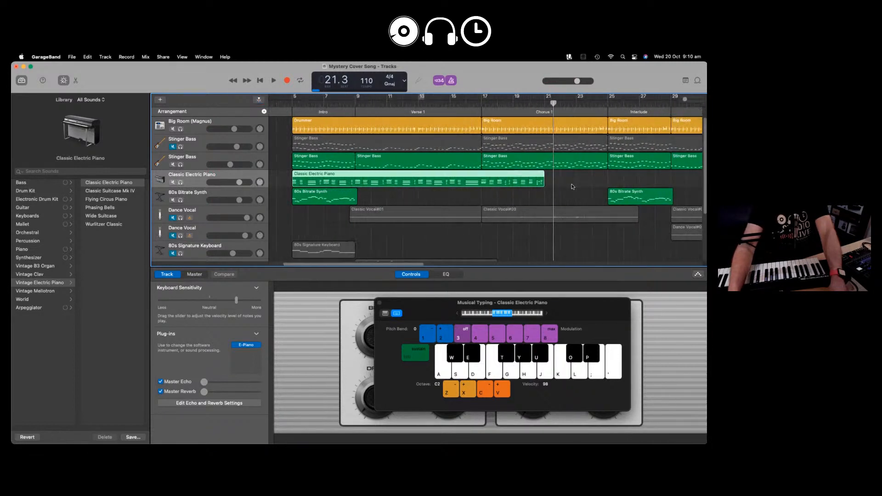
{"action": "left_click", "coordinate": [481, 103]}
{"action": "key", "text": "space"}
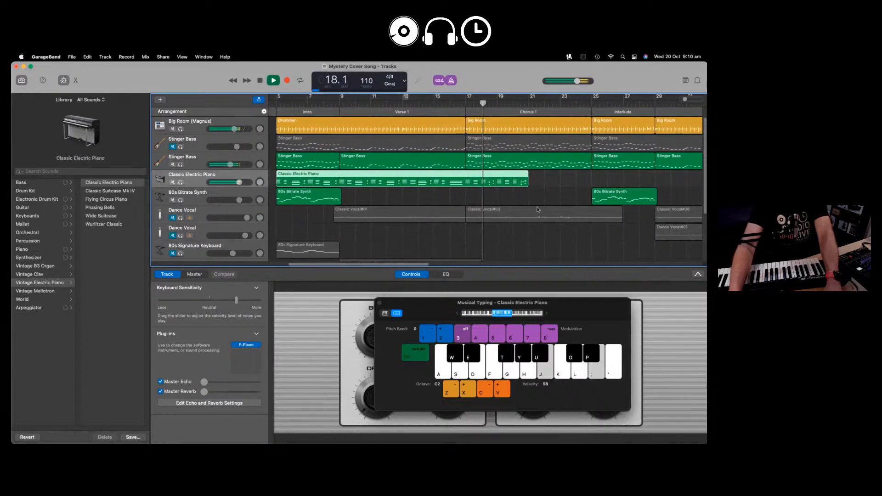
{"action": "key", "text": "space"}
{"action": "left_click_drag", "start_coordinate": [512, 186], "coordinate": [480, 186]}
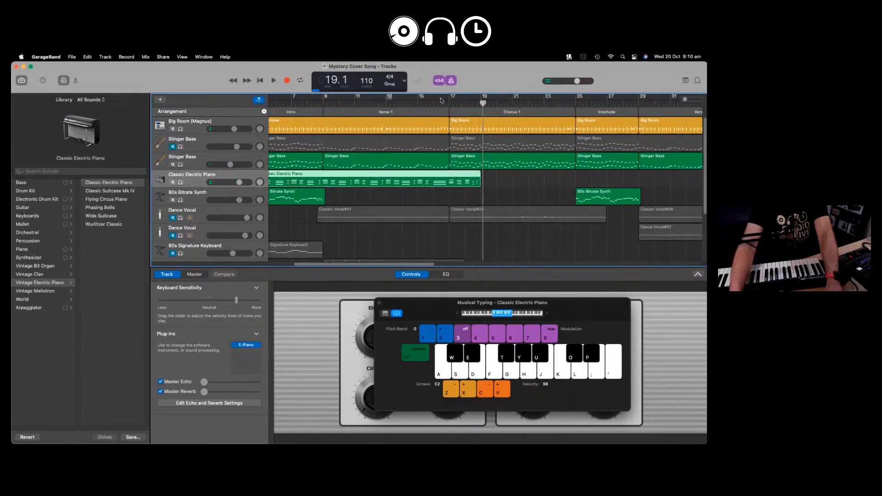
- Split the Classic Electric Piano region at bar 17, separating the Chorus 1 part from Verse 1
{"action": "left_click", "coordinate": [450, 101]}
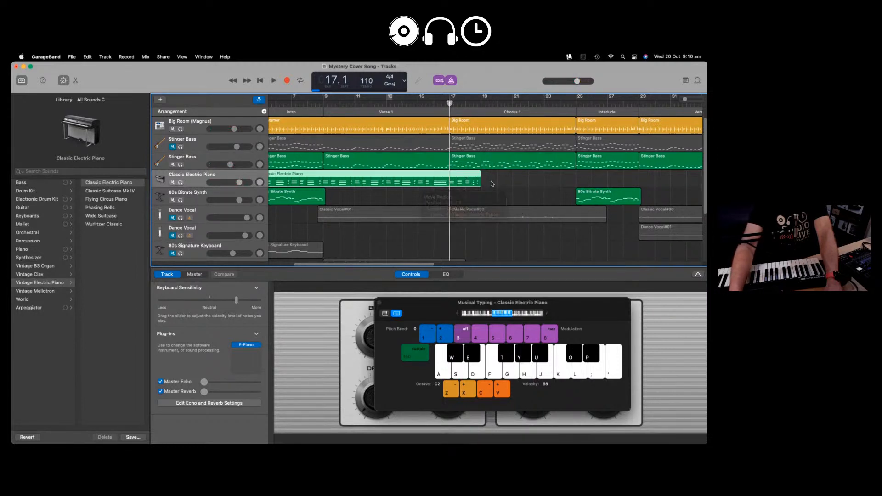
{"action": "left_click", "coordinate": [502, 189]}
{"action": "left_click", "coordinate": [471, 167]}
{"action": "left_click", "coordinate": [465, 176]}
{"action": "left_click", "coordinate": [514, 192]}
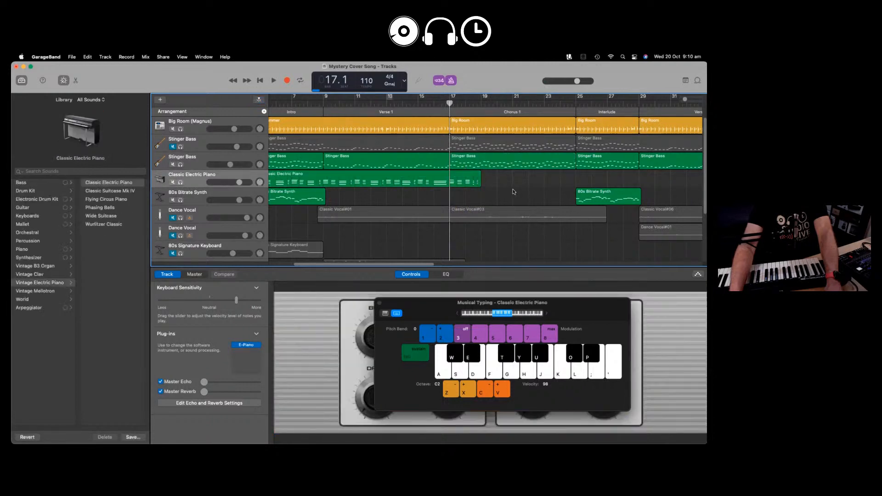
{"action": "left_click", "coordinate": [464, 177]}
{"action": "right_click", "coordinate": [458, 176]}
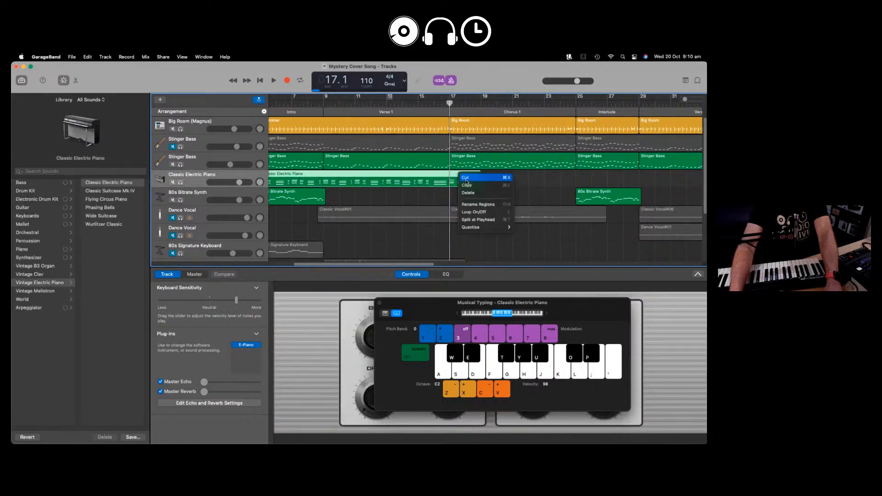
{"action": "left_click", "coordinate": [475, 202]}
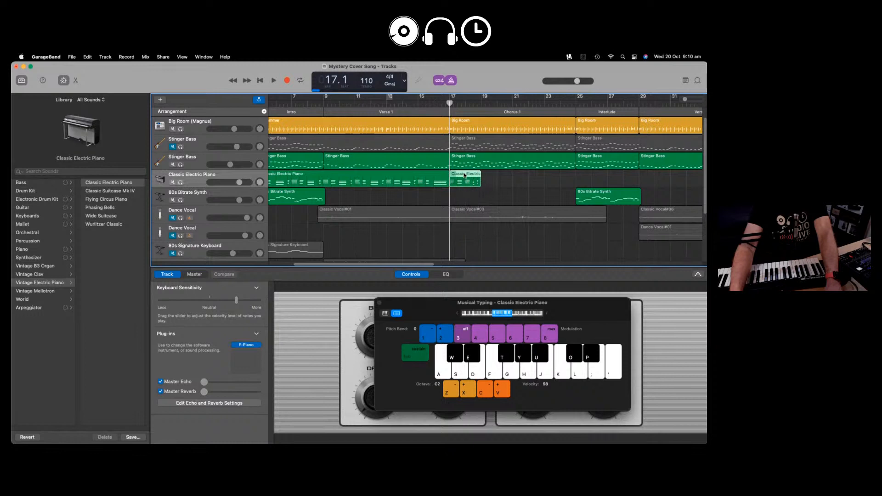
- Copy the two-bar Chorus 1 electric piano region and paste it three times from bar 19 to fill the section to bar 25
{"action": "right_click", "coordinate": [464, 175]}
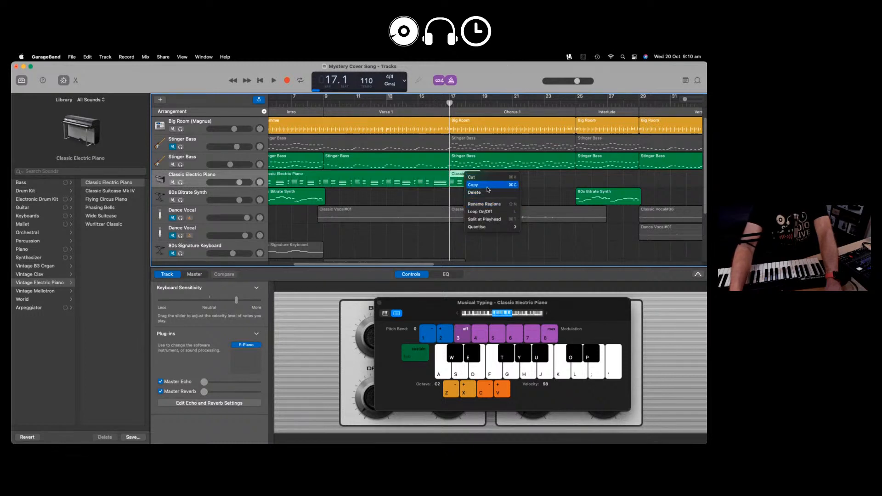
{"action": "left_click", "coordinate": [488, 185]}
{"action": "left_click", "coordinate": [484, 99]}
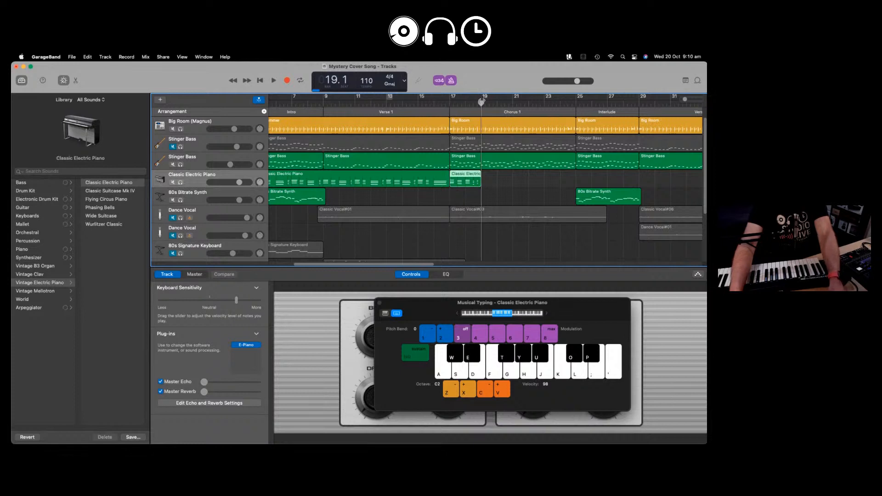
{"action": "key", "text": "cmd+v"}
{"action": "key", "text": "cmd+v"}
{"action": "key", "text": "cmd+v"}
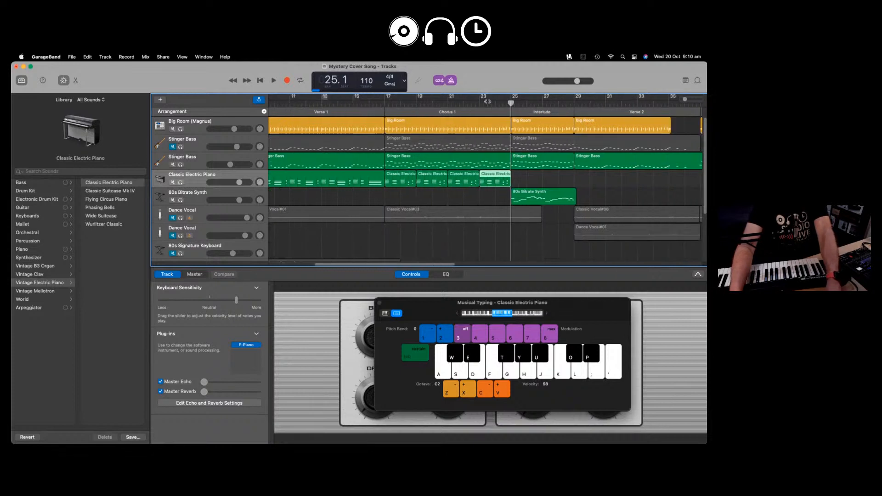
- Split the Classic Electric Piano region at bar 9, between the Intro and Verse 1
{"action": "left_click", "coordinate": [416, 99]}
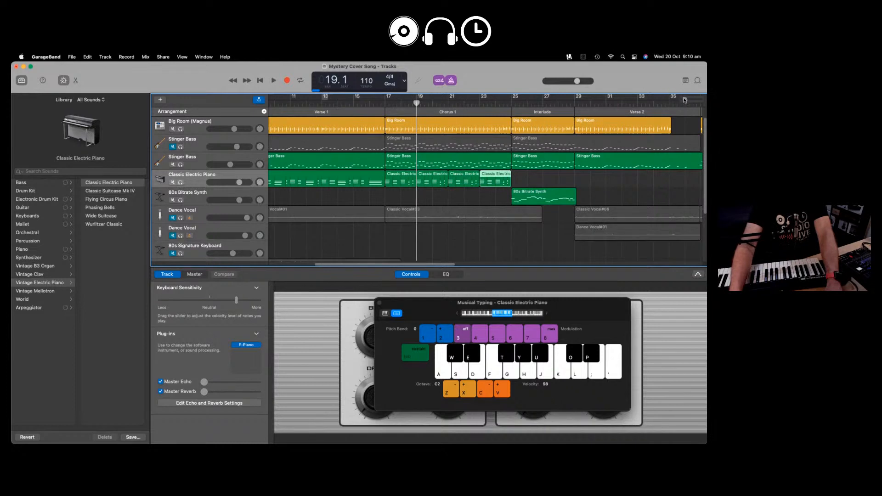
{"action": "left_click_drag", "start_coordinate": [685, 100], "coordinate": [682, 100]}
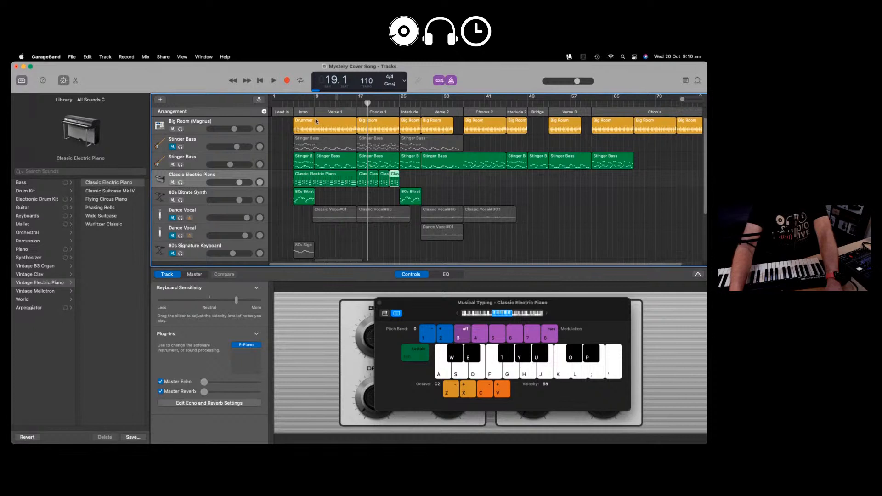
{"action": "left_click", "coordinate": [314, 104]}
{"action": "right_click", "coordinate": [318, 179]}
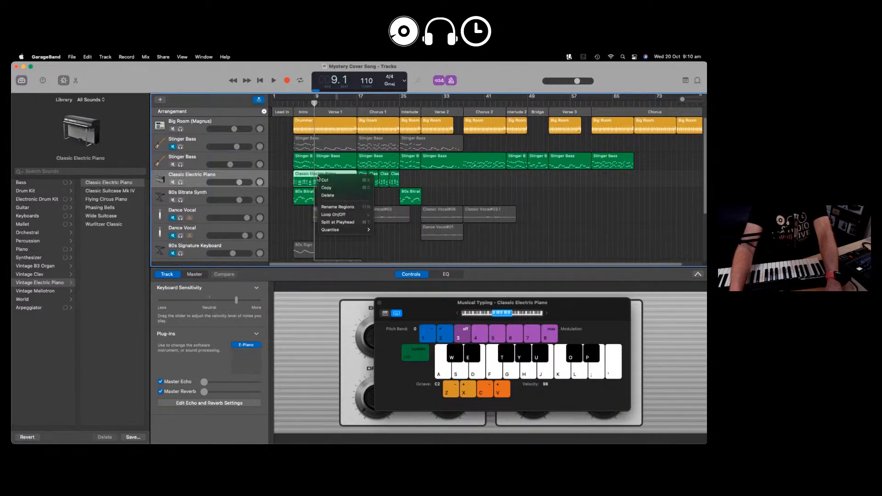
{"action": "left_click", "coordinate": [345, 222]}
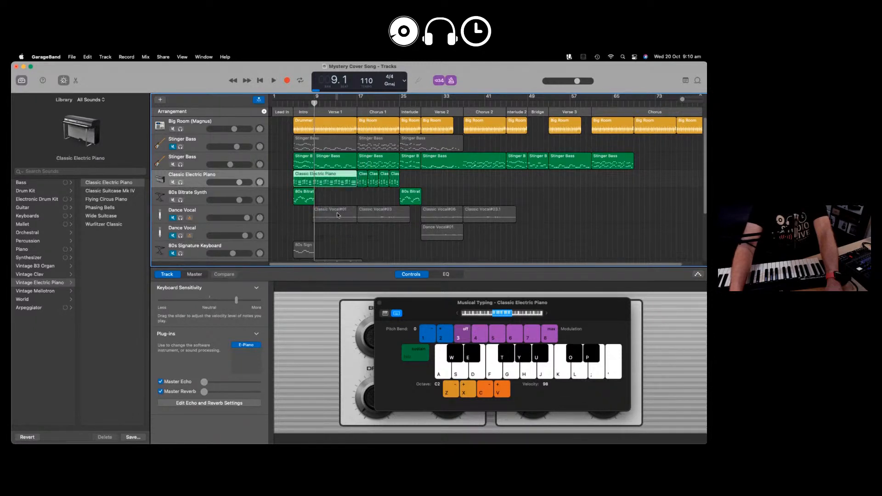
{"action": "left_click", "coordinate": [303, 176]}
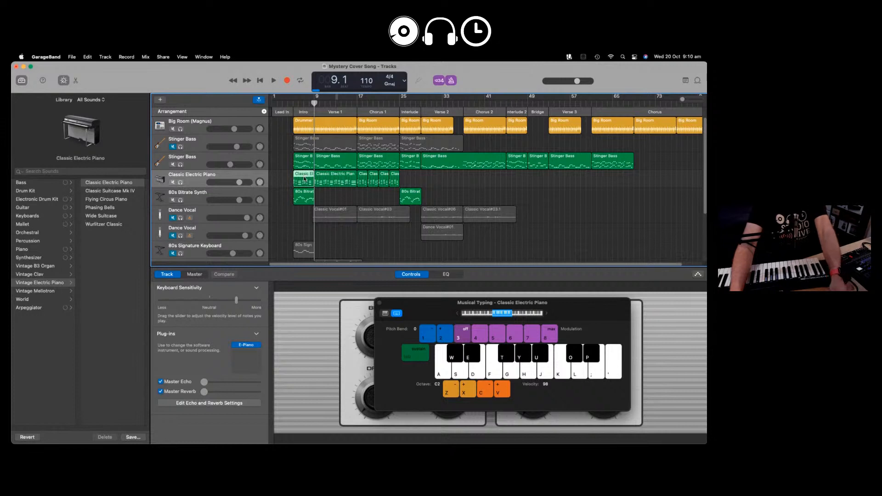
- Try to place the Intro electric piano region in the Interlude, undo the changes, and restore the last Chorus 1 region
{"action": "left_click_drag", "start_coordinate": [304, 175], "coordinate": [410, 176]}
{"action": "key", "text": "super+z"}
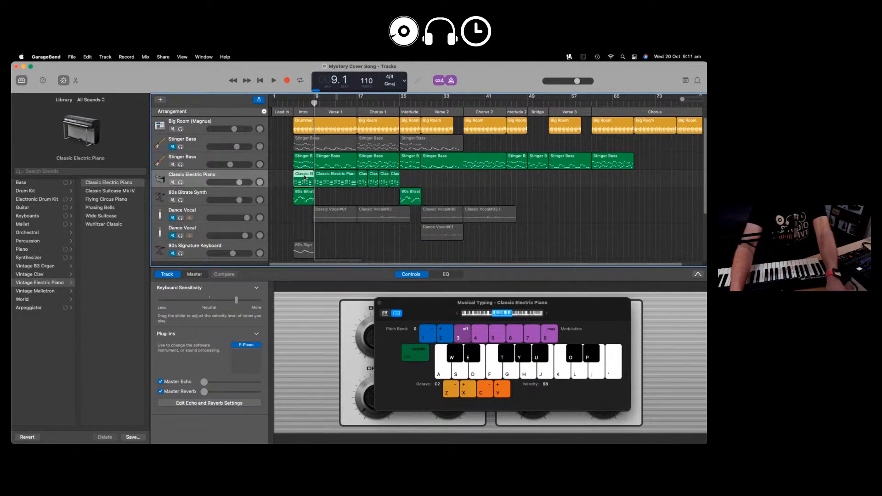
{"action": "left_click_drag", "start_coordinate": [315, 176], "coordinate": [416, 177]}
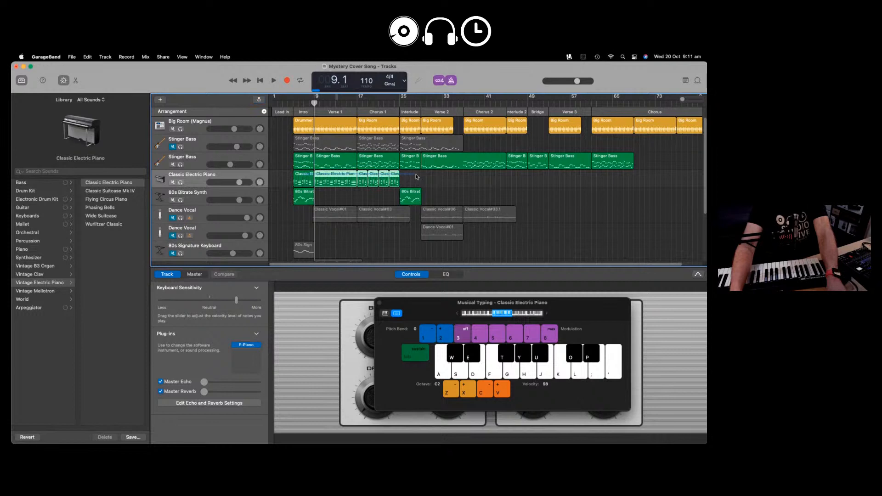
{"action": "key", "text": "super+z"}
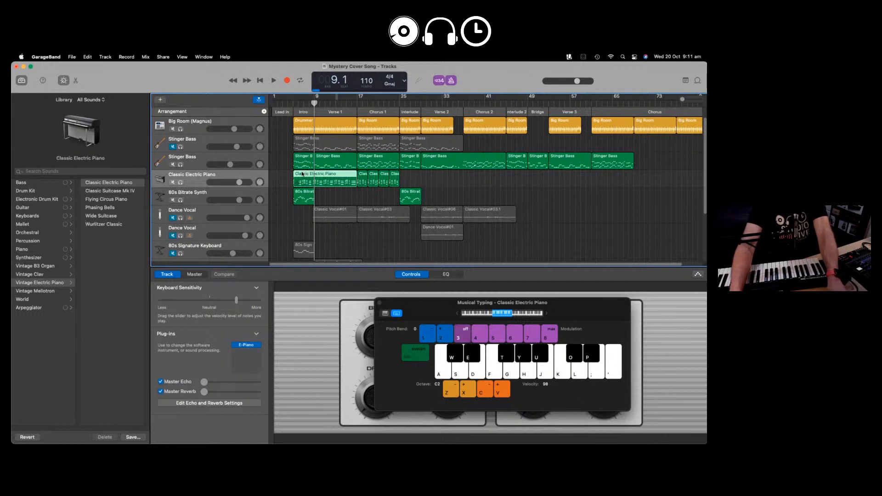
{"action": "left_click", "coordinate": [428, 176]}
{"action": "left_click", "coordinate": [308, 181]}
{"action": "left_click", "coordinate": [384, 176]}
{"action": "left_click", "coordinate": [451, 173]}
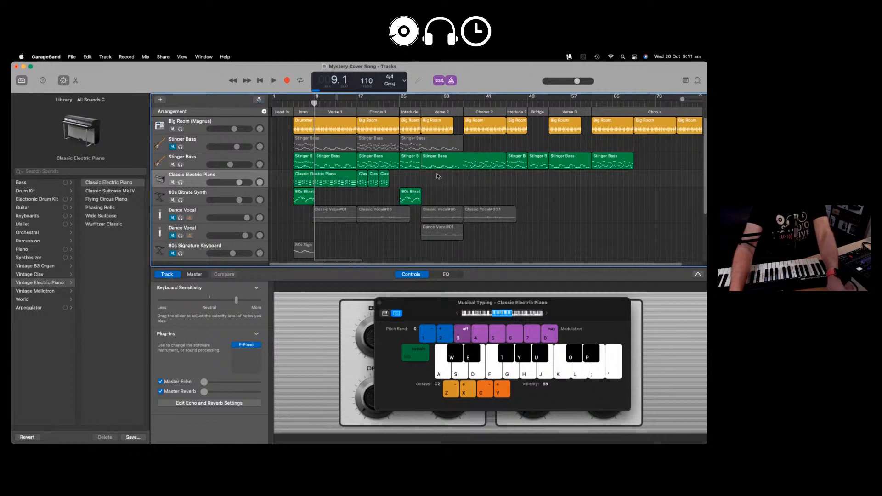
{"action": "key", "text": "super+r"}
- Split the Intro and Verse 1 electric piano region at the playhead on bar 9 again and select the Intro part
{"action": "left_click", "coordinate": [297, 177]}
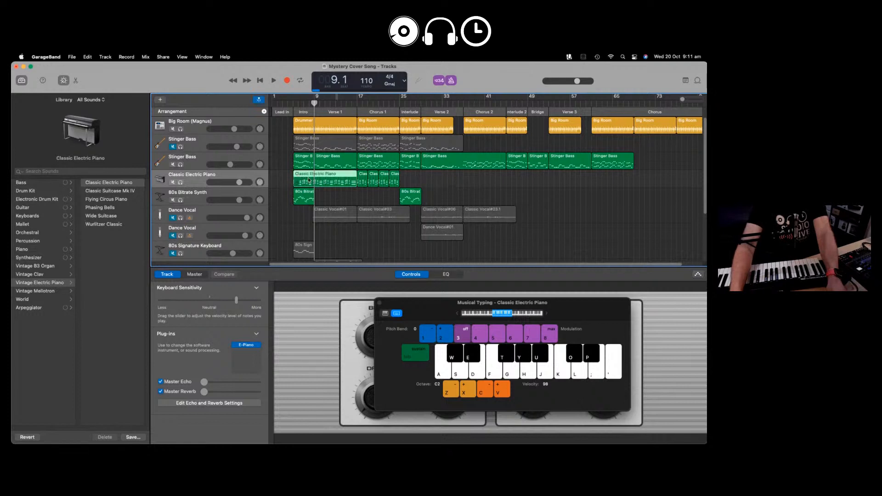
{"action": "right_click", "coordinate": [307, 182]}
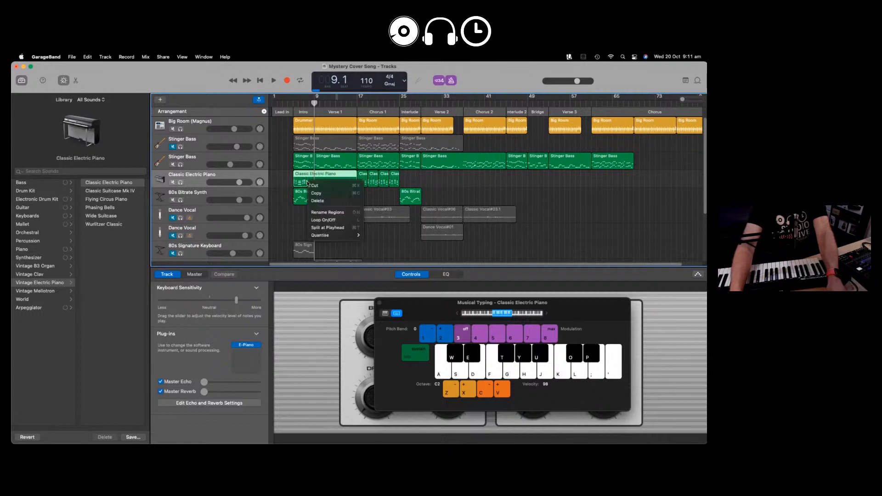
{"action": "left_click", "coordinate": [338, 228]}
{"action": "left_click", "coordinate": [303, 181]}
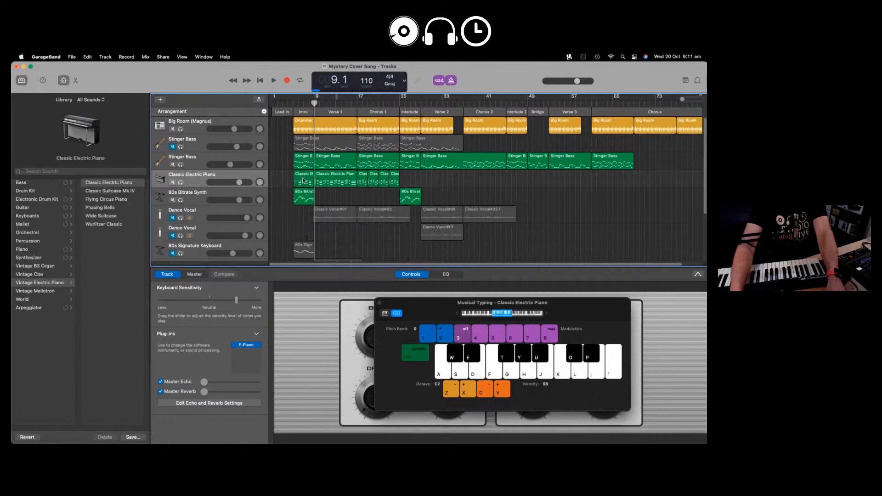
- Copy the Intro electric piano region and paste it at bar 25 to fill the Interlude
{"action": "right_click", "coordinate": [307, 181]}
{"action": "left_click", "coordinate": [308, 182]}
{"action": "key", "text": "super+z"}
{"action": "right_click", "coordinate": [299, 180]}
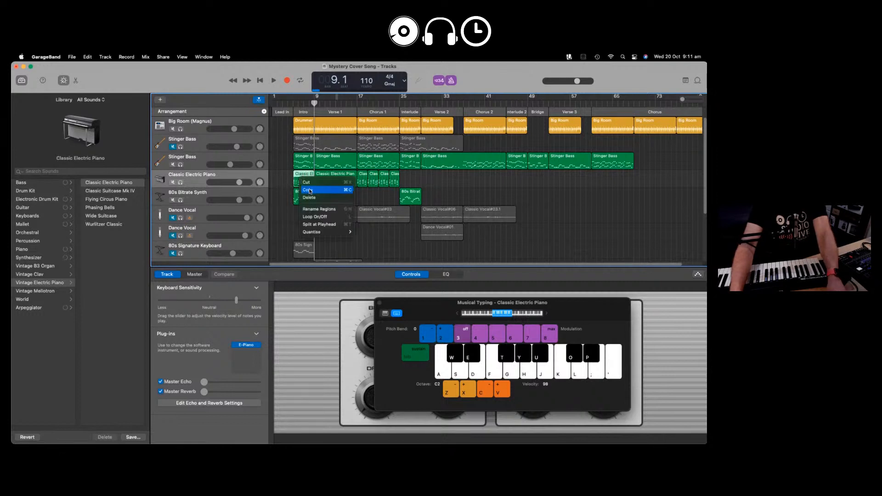
{"action": "left_click", "coordinate": [335, 190]}
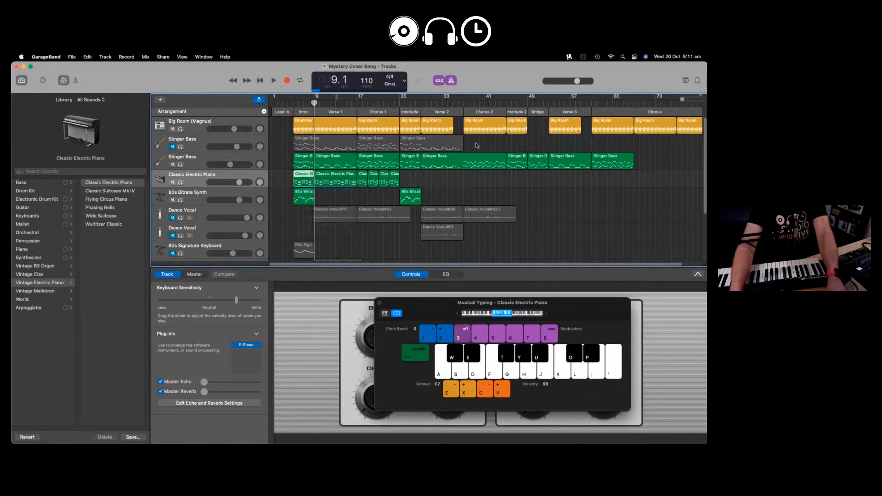
{"action": "left_click", "coordinate": [400, 102]}
{"action": "right_click", "coordinate": [408, 179]}
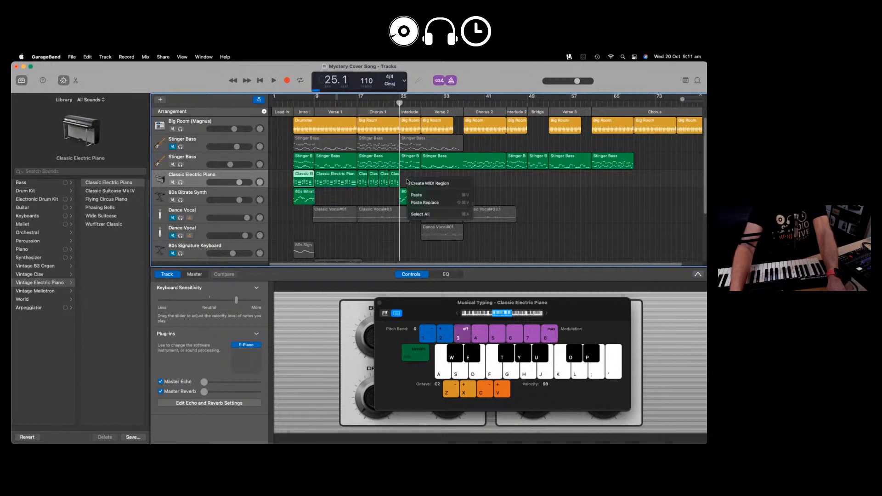
{"action": "left_click", "coordinate": [425, 198]}
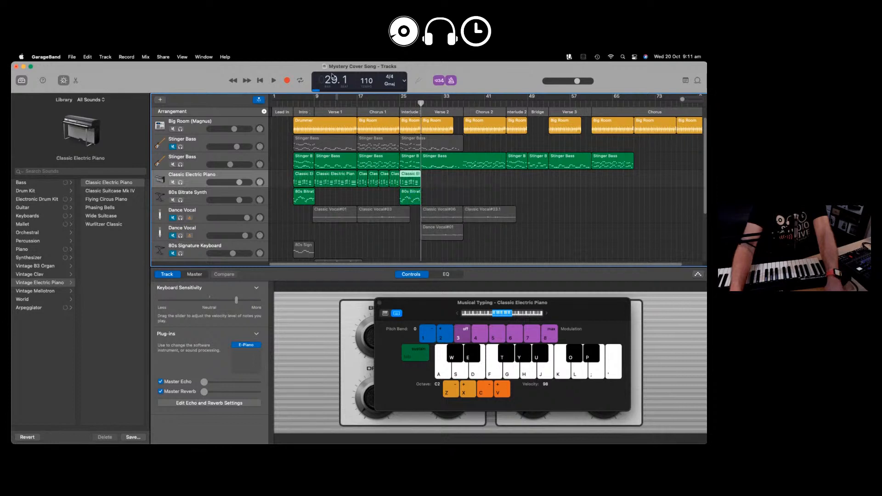
- Play back the end of the Interlude to check the pasted electric piano region
{"action": "left_click", "coordinate": [398, 99]}
{"action": "key", "text": "space"}
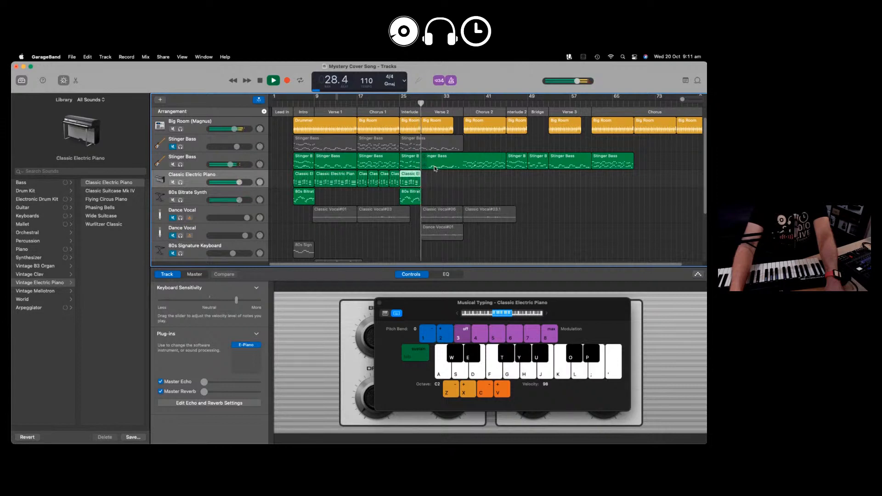
{"action": "key", "text": "space"}
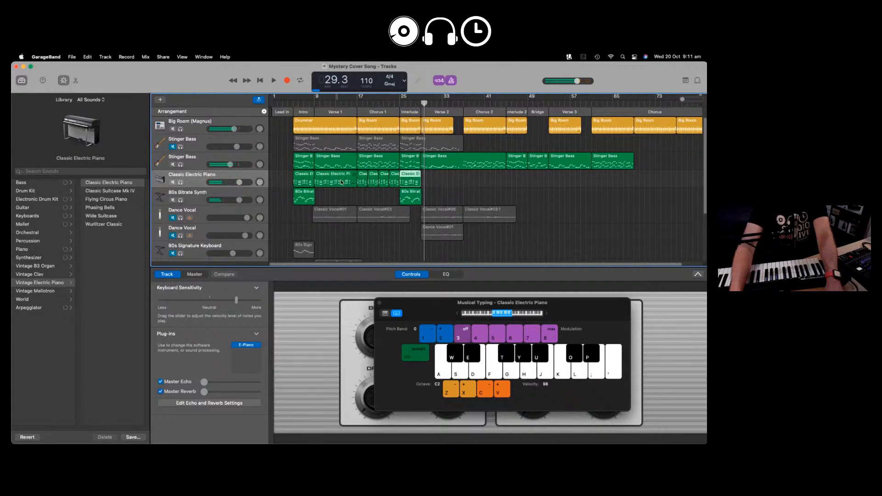
- Copy the Verse 1 and Chorus 1 electric piano regions and paste them at bar 29 to fill Verse 2 and Chorus 2
{"action": "left_click_drag", "start_coordinate": [323, 193], "coordinate": [399, 177]}
{"action": "right_click", "coordinate": [399, 179]}
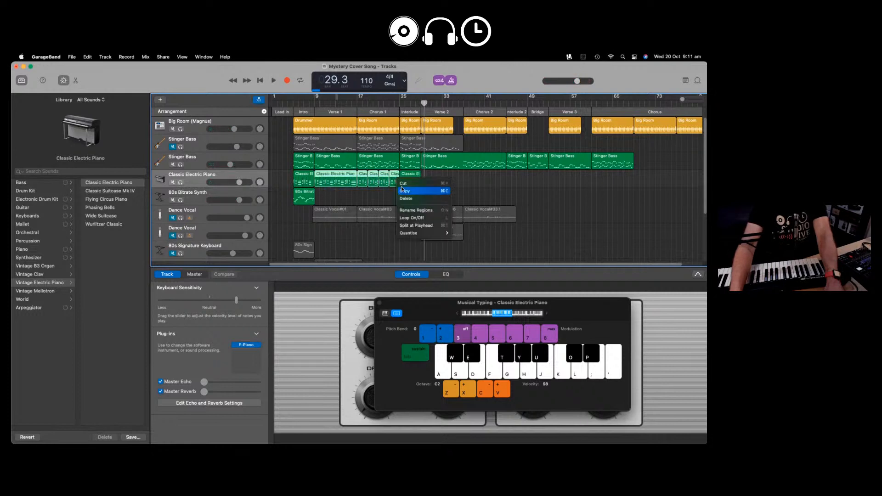
{"action": "left_click", "coordinate": [411, 190]}
{"action": "left_click_drag", "start_coordinate": [423, 104], "coordinate": [421, 103]}
{"action": "right_click", "coordinate": [434, 179]}
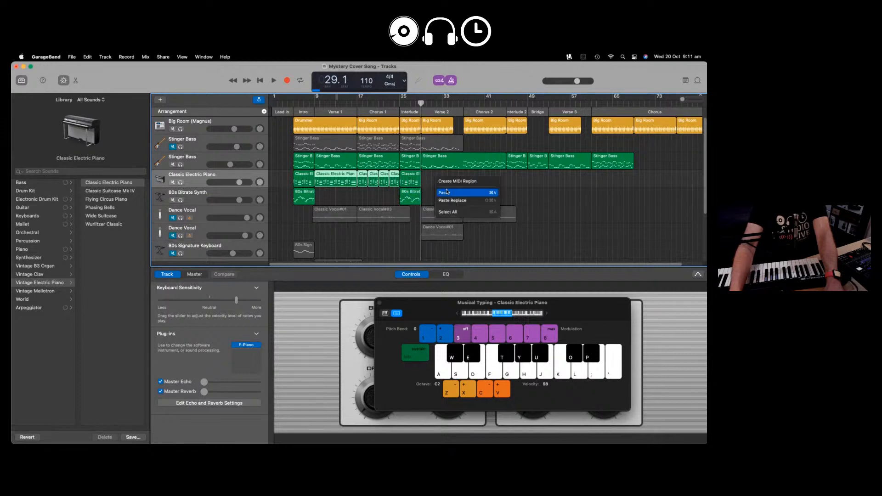
{"action": "left_click", "coordinate": [446, 188]}
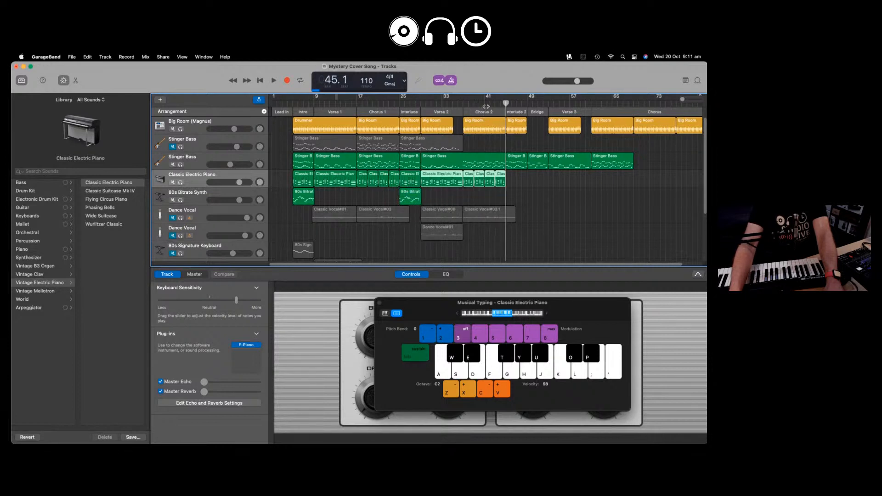
- Copy the Interlude electric piano region and paste it at bar 45 to fill Interlude 2
{"action": "left_click", "coordinate": [409, 180]}
{"action": "right_click", "coordinate": [411, 178]}
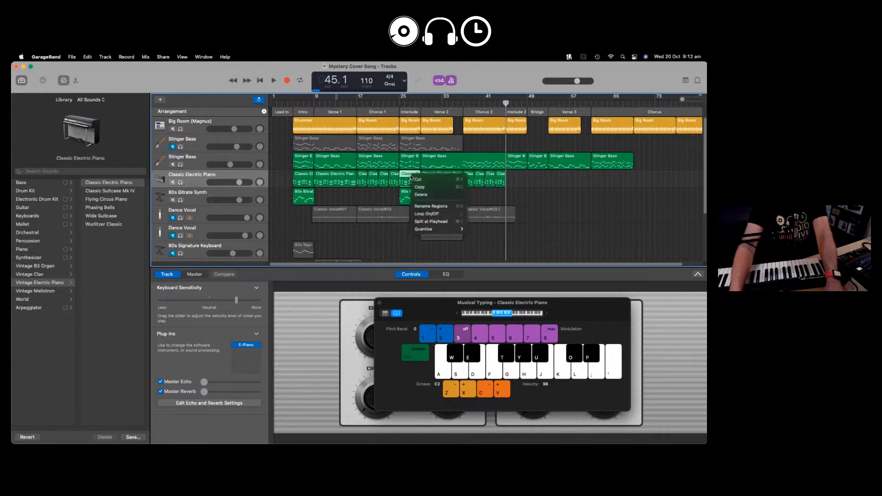
{"action": "left_click", "coordinate": [426, 188]}
{"action": "right_click", "coordinate": [515, 184]}
{"action": "left_click", "coordinate": [529, 195]}
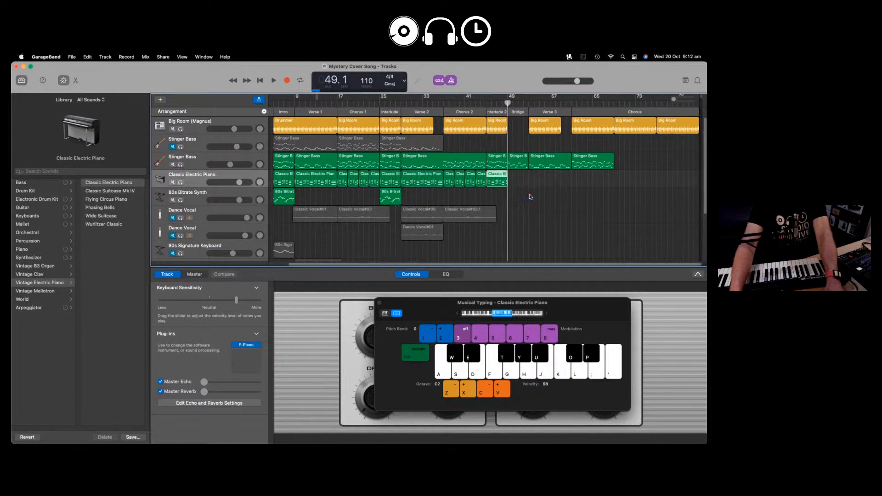
- Play back Interlude 2 and place the playhead on bar 49, at the start of the Bridge
{"action": "left_click", "coordinate": [490, 102]}
{"action": "key", "text": "space"}
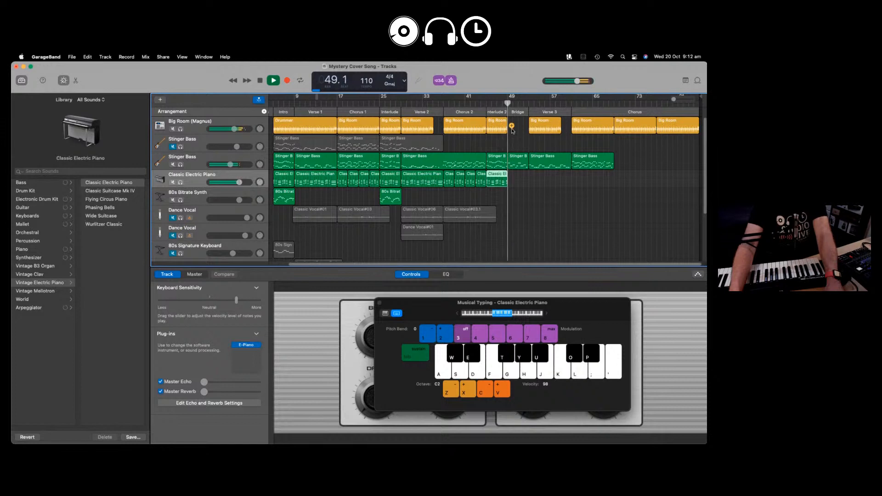
{"action": "key", "text": "space"}
{"action": "left_click_drag", "start_coordinate": [509, 104], "coordinate": [508, 104]}
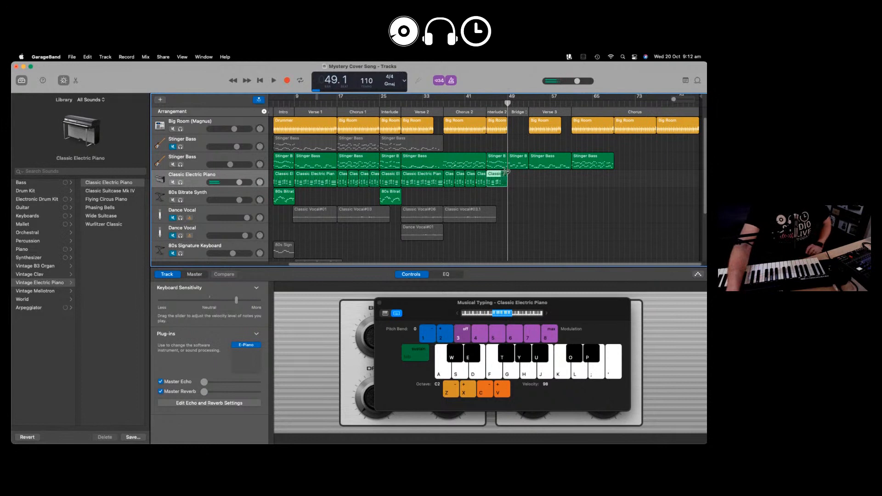
- Copy the third Chorus 2 electric piano region and paste it twice from bar 49 to fill the Bridge
{"action": "left_click", "coordinate": [470, 182]}
{"action": "right_click", "coordinate": [471, 184]}
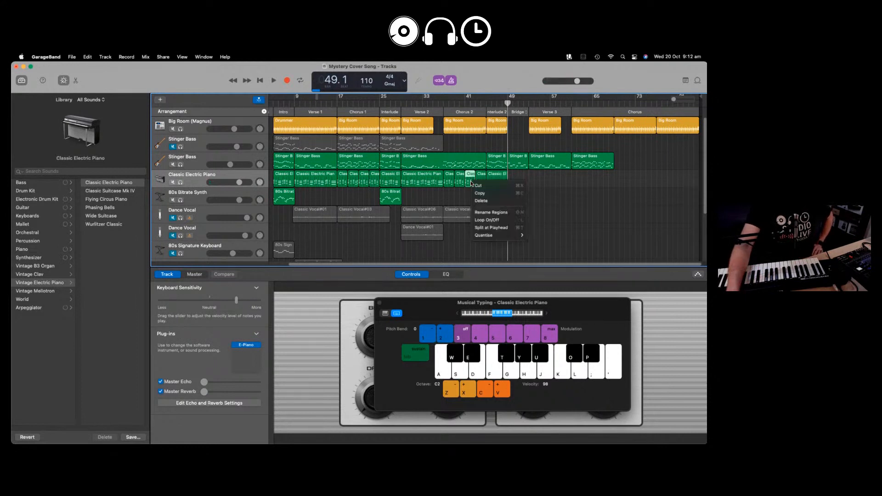
{"action": "left_click", "coordinate": [479, 193]}
{"action": "right_click", "coordinate": [514, 185]}
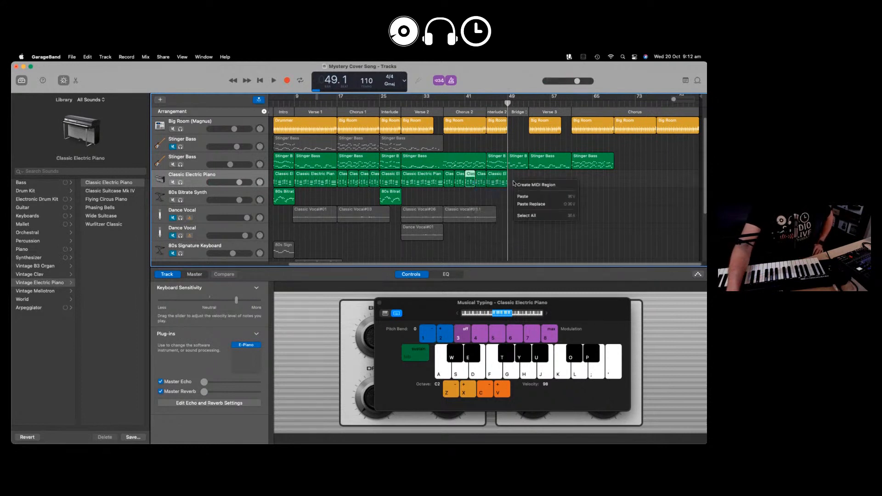
{"action": "left_click", "coordinate": [523, 196]}
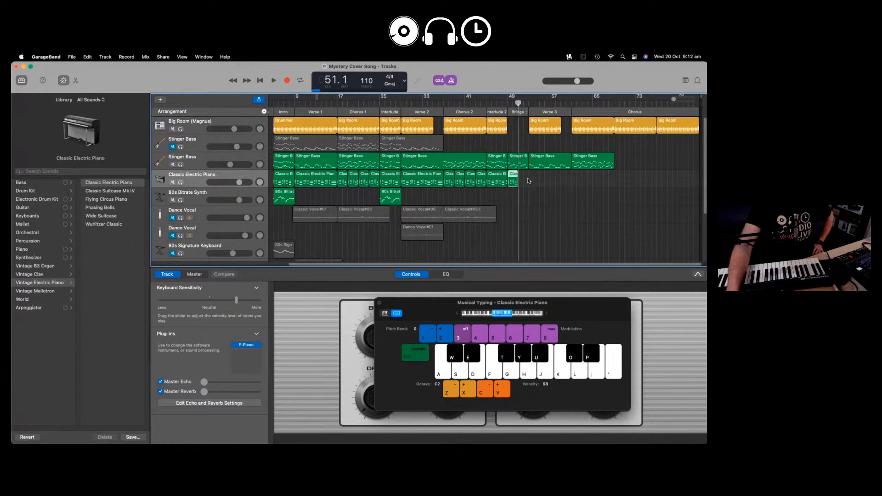
{"action": "right_click", "coordinate": [526, 180]}
{"action": "left_click", "coordinate": [540, 192]}
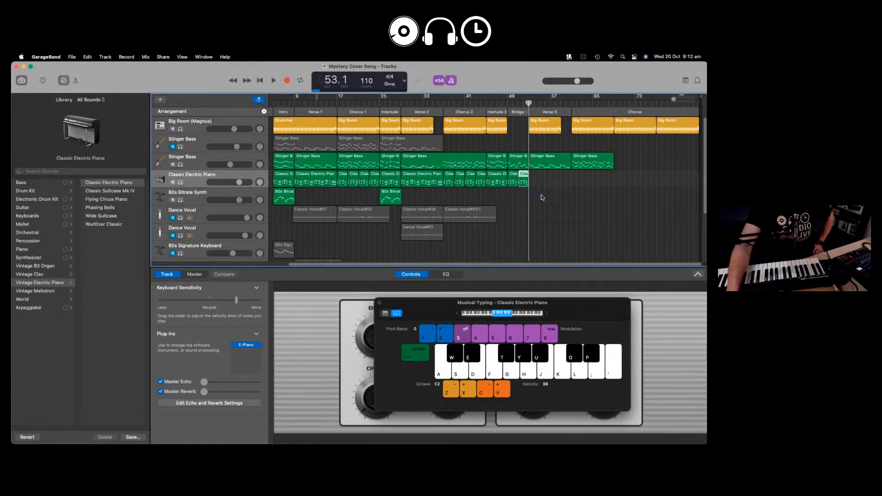
- Copy the Verse 2 electric piano region and paste it at bar 53 to fill Verse 3
{"action": "left_click", "coordinate": [552, 173]}
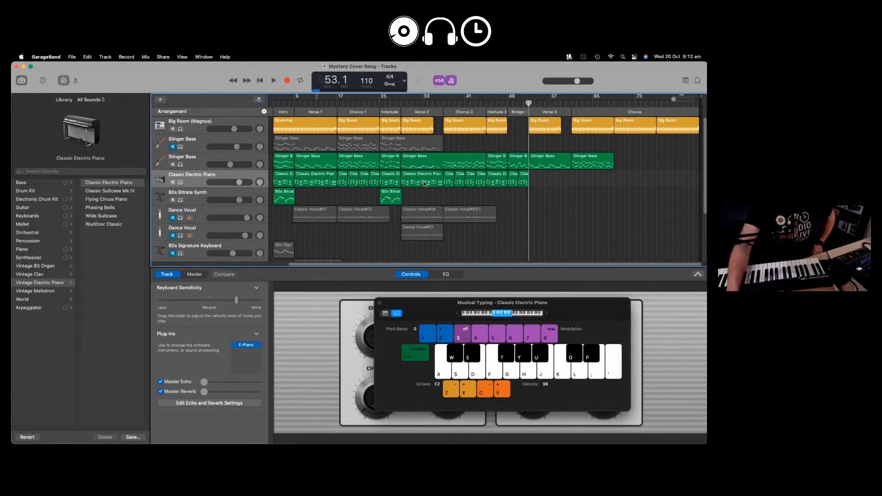
{"action": "right_click", "coordinate": [424, 183]}
{"action": "left_click", "coordinate": [430, 191]}
{"action": "right_click", "coordinate": [534, 180]}
{"action": "left_click", "coordinate": [552, 197]}
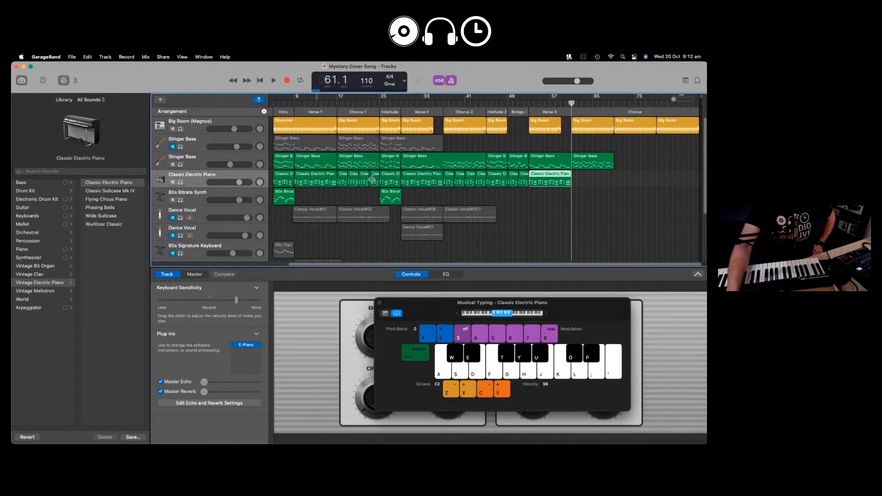
- Copy the four Chorus 2 electric piano regions and paste them twice in a row from bar 61 in the final Chorus
{"action": "left_click_drag", "start_coordinate": [448, 196], "coordinate": [486, 180]}
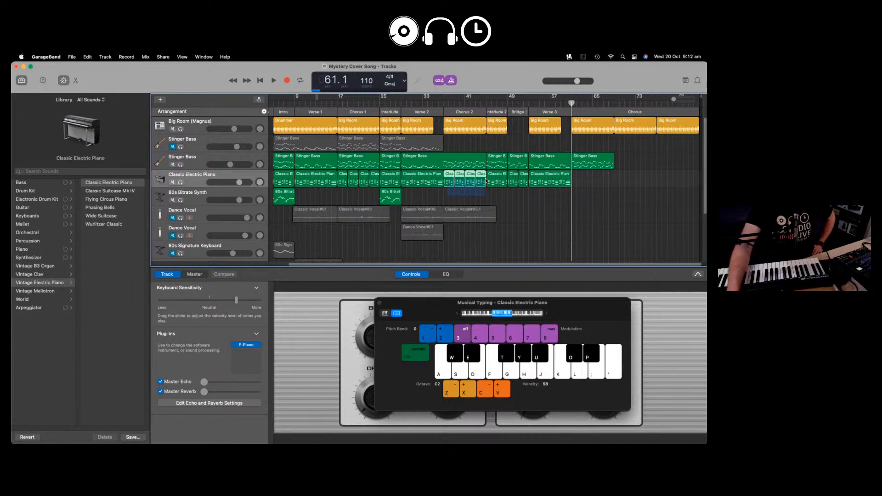
{"action": "right_click", "coordinate": [482, 178]}
{"action": "left_click", "coordinate": [494, 189]}
{"action": "right_click", "coordinate": [581, 177]}
{"action": "left_click", "coordinate": [591, 190]}
{"action": "right_click", "coordinate": [627, 176]}
{"action": "left_click", "coordinate": [637, 190]}
- Copy the final Chorus region on the lower Stinger Bass track and paste it at bar 69
{"action": "left_click", "coordinate": [603, 164]}
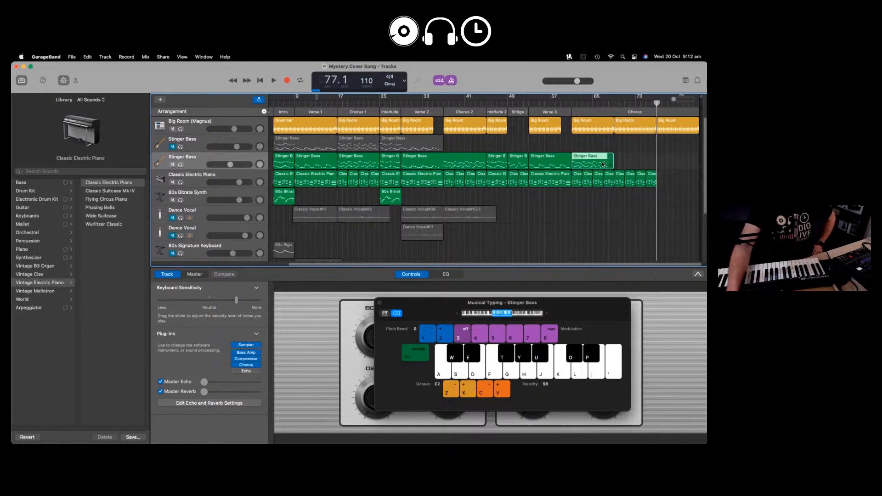
{"action": "right_click", "coordinate": [603, 164]}
{"action": "left_click", "coordinate": [609, 173]}
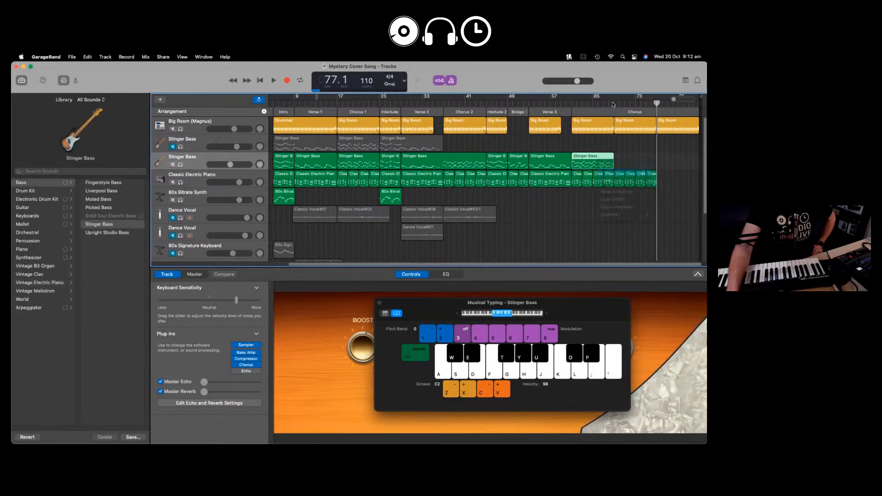
{"action": "left_click", "coordinate": [613, 102]}
{"action": "right_click", "coordinate": [624, 164]}
{"action": "left_click", "coordinate": [636, 178]}
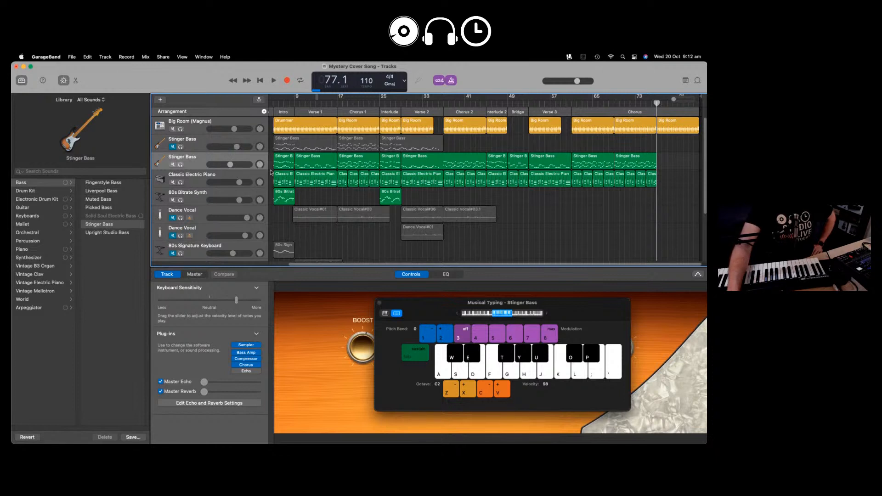
- Return the playhead to the beginning of the project
{"action": "left_click", "coordinate": [259, 81]}
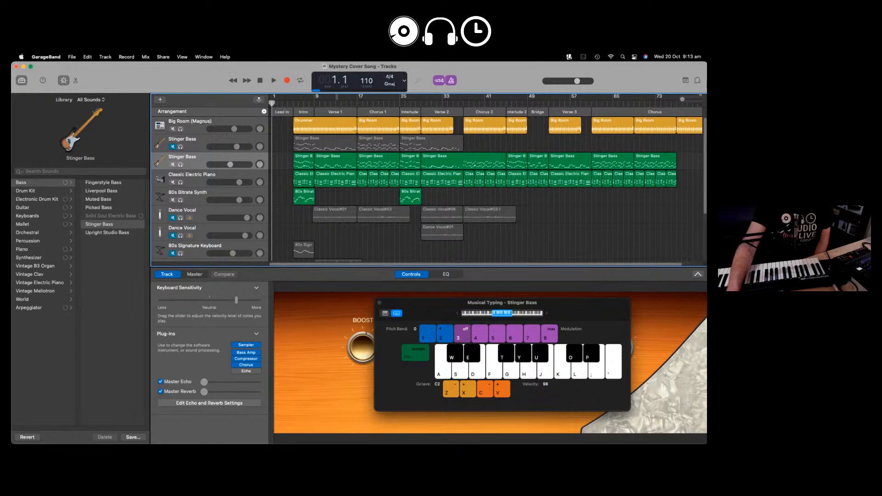
{"action": "key", "text": "super+k"}
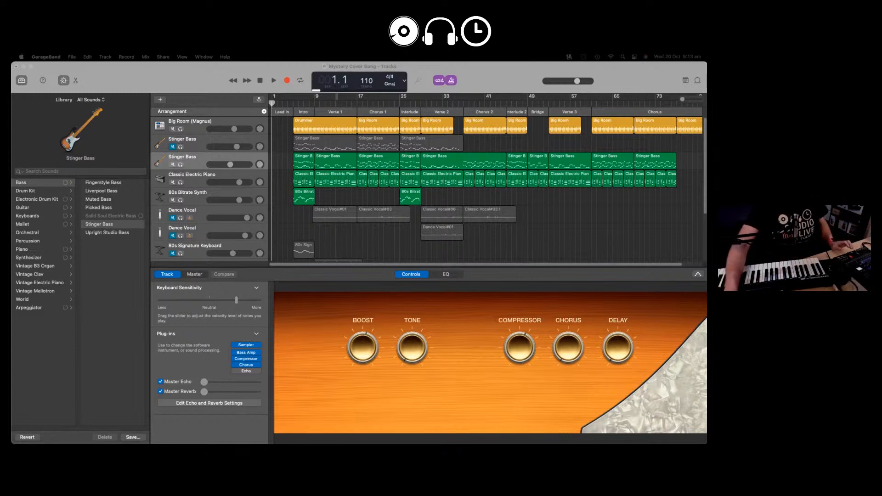
{"action": "left_click", "coordinate": [102, 216]}
{"action": "key", "text": "super+k"}
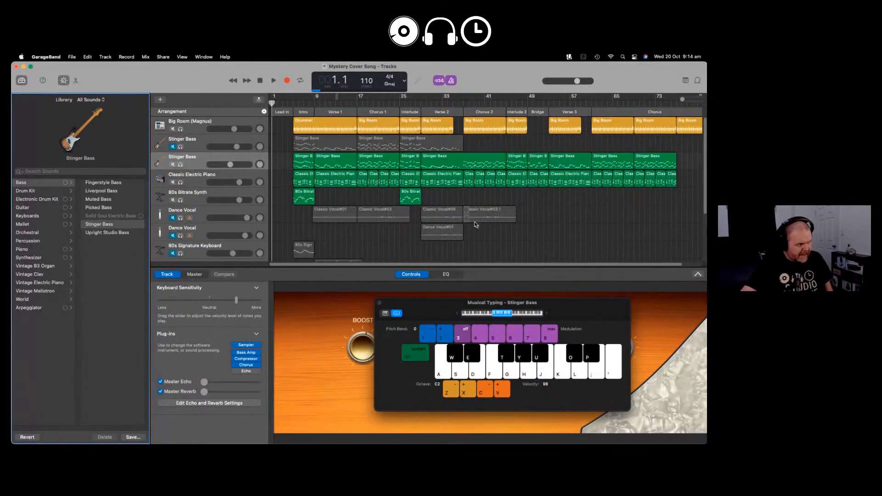
- Unmute the upper Dance Vocal track and add a new track with duplicate settings, placed directly above it
{"action": "left_click", "coordinate": [178, 216]}
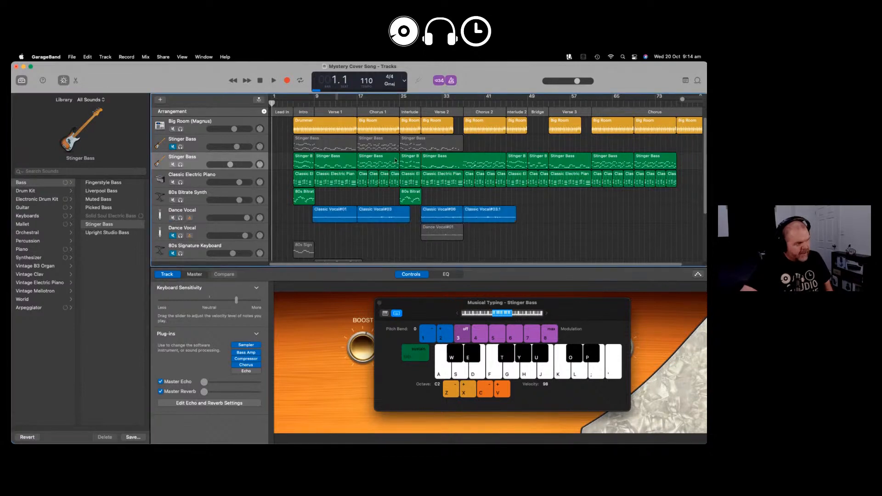
{"action": "right_click", "coordinate": [259, 211]}
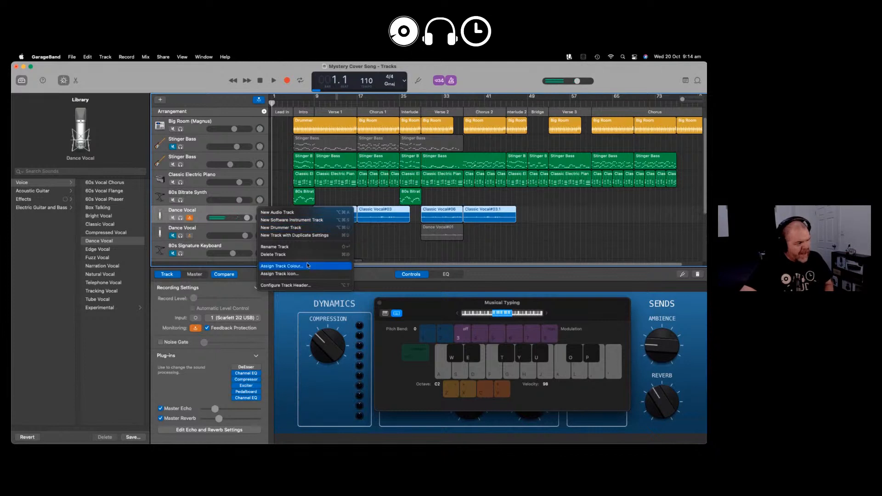
{"action": "left_click", "coordinate": [303, 235]}
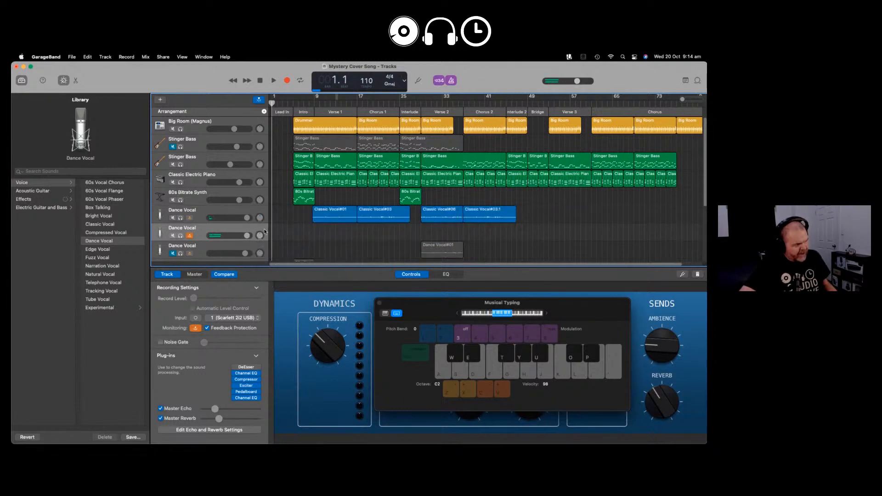
{"action": "left_click_drag", "start_coordinate": [265, 230], "coordinate": [264, 212]}
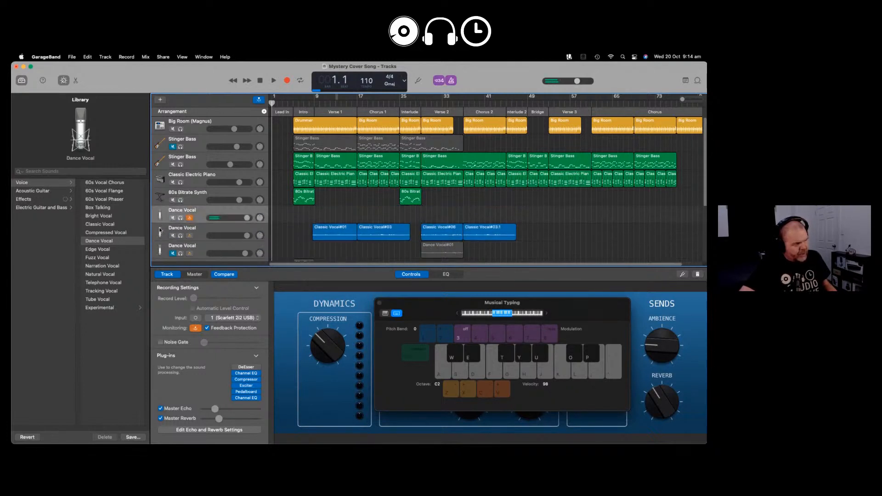
- Mute the original Dance Vocal track and turn off input monitoring on the new empty one
{"action": "left_click", "coordinate": [174, 236]}
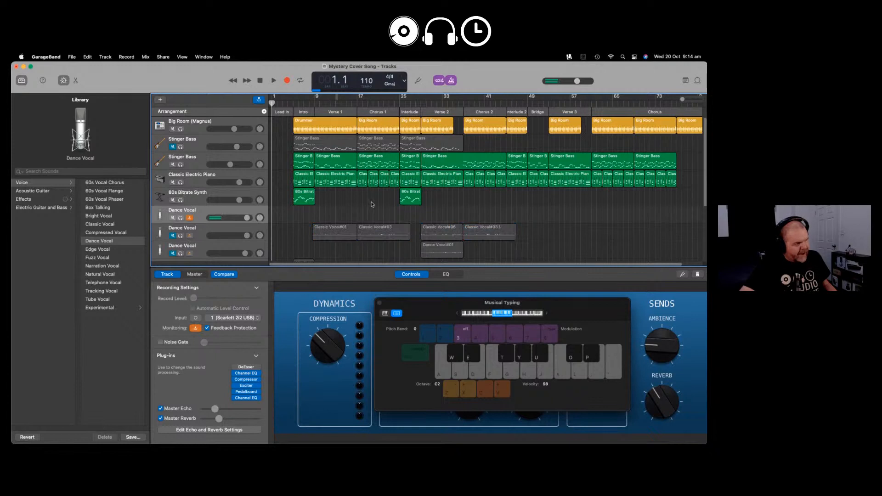
{"action": "left_click", "coordinate": [190, 218]}
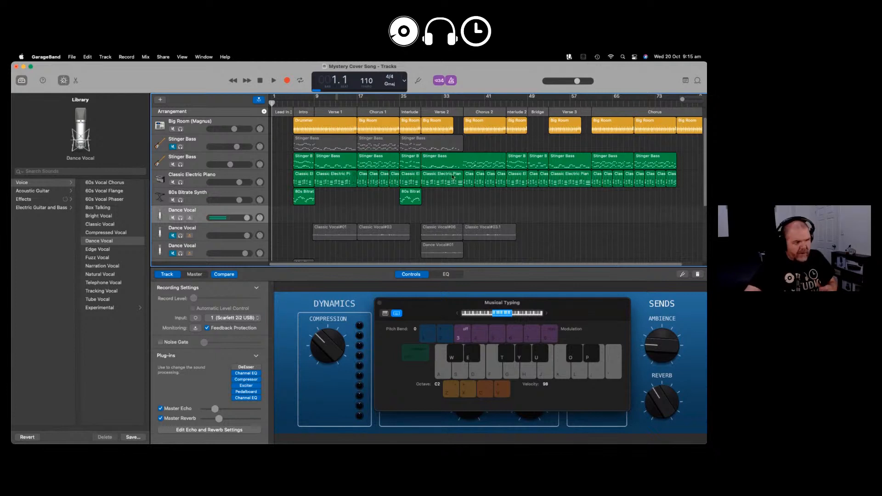
- Switch to OneNote, enlarge the window with the Men at Work - Down Under lyrics, and move it clear of the GarageBand window
{"action": "key", "text": "super+Tab"}
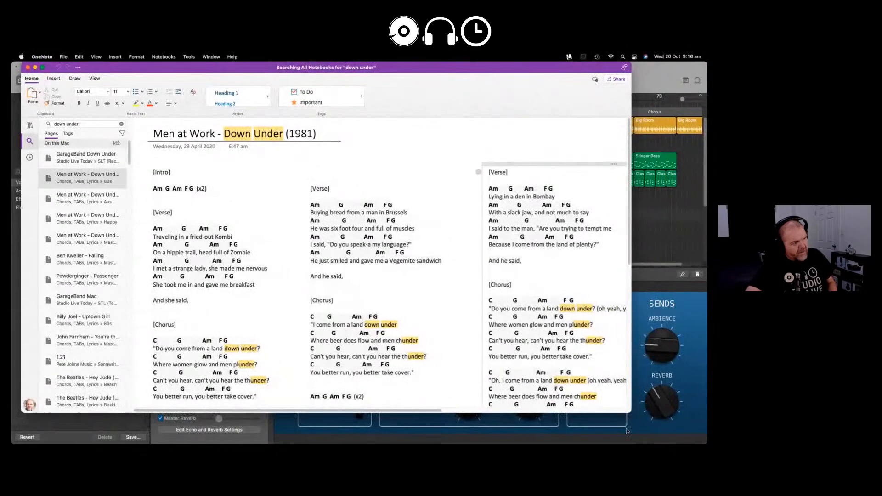
{"action": "left_click_drag", "start_coordinate": [631, 413], "coordinate": [673, 443]}
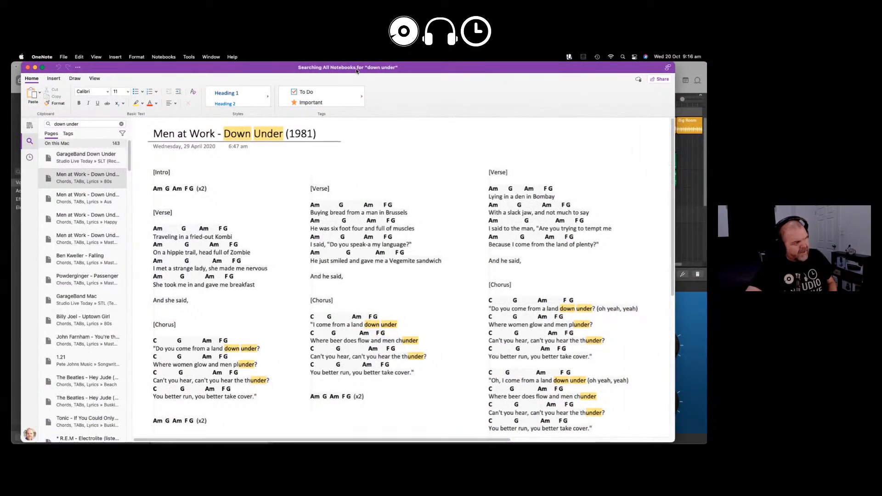
{"action": "left_click", "coordinate": [335, 132]}
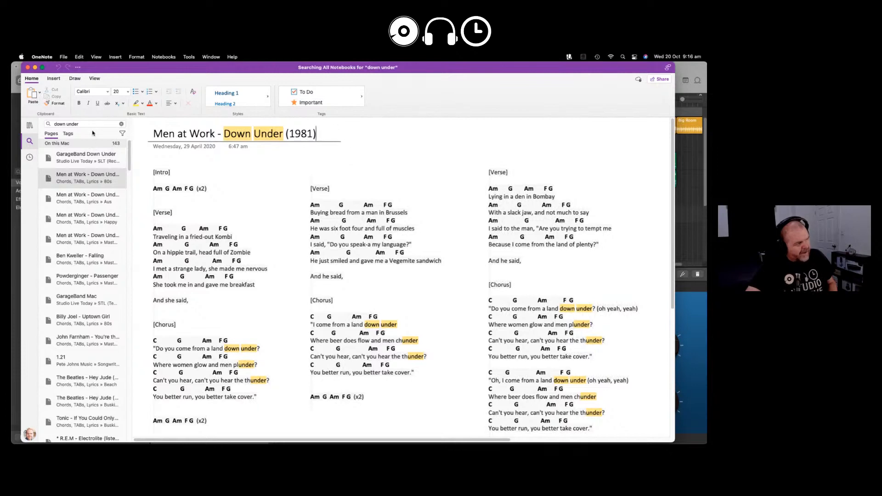
{"action": "left_click", "coordinate": [30, 125]}
{"action": "left_click_drag", "start_coordinate": [320, 71], "coordinate": [706, 113]}
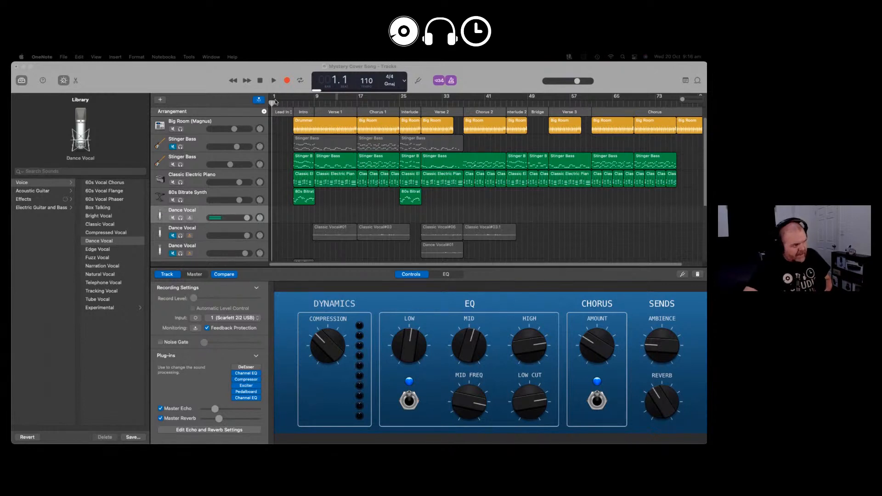
- Switch back to GarageBand and move the playhead to bar 5, at the start of the Intro
{"action": "left_click_drag", "start_coordinate": [272, 102], "coordinate": [292, 105]}
{"action": "key", "text": "super+k"}
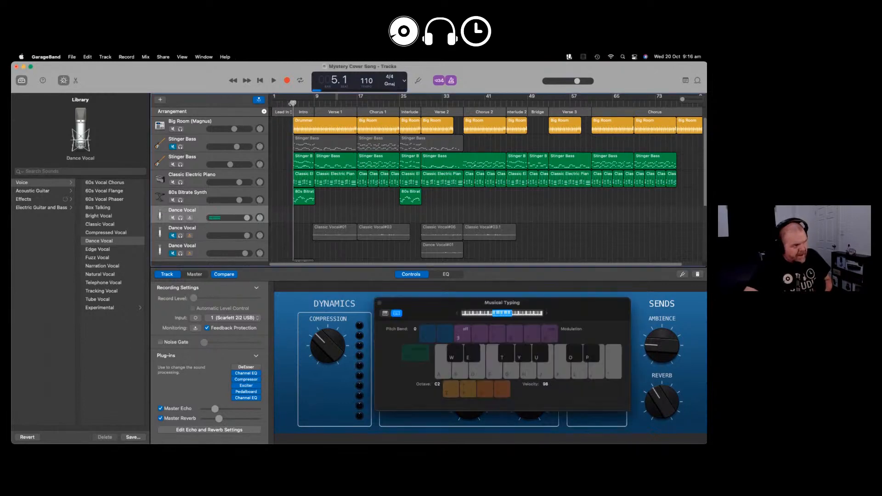
- Turn on input monitoring for the new Dance Vocal track and lower its Master Echo and Master Reverb
{"action": "left_click", "coordinate": [189, 217]}
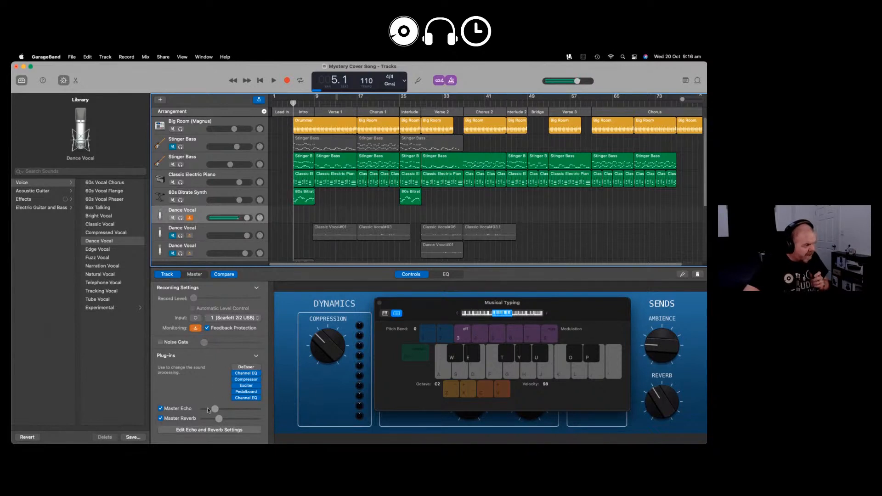
{"action": "left_click_drag", "start_coordinate": [214, 409], "coordinate": [214, 420]}
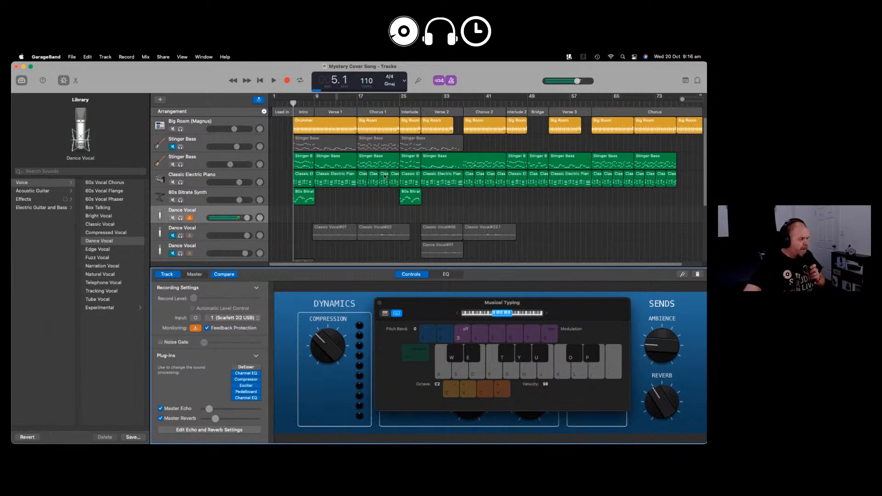
- Record a Dance Vocal take from bar 5 to bar 25, slightly lowering the Classic Electric Piano volume during recording
{"action": "left_click", "coordinate": [288, 81]}
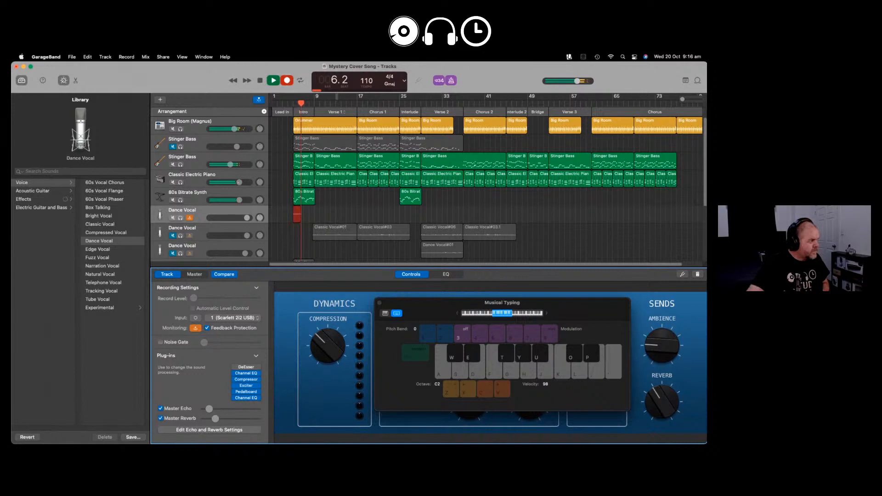
{"action": "left_click_drag", "start_coordinate": [238, 183], "coordinate": [234, 182]}
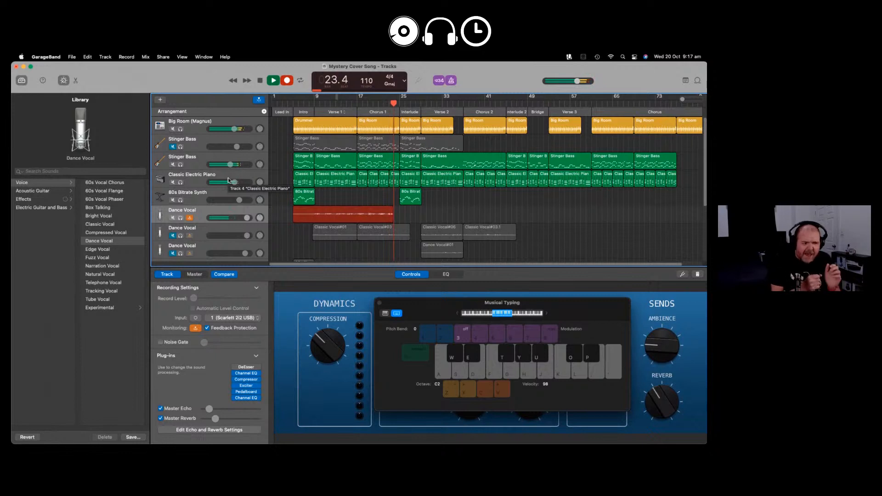
{"action": "key", "text": "space"}
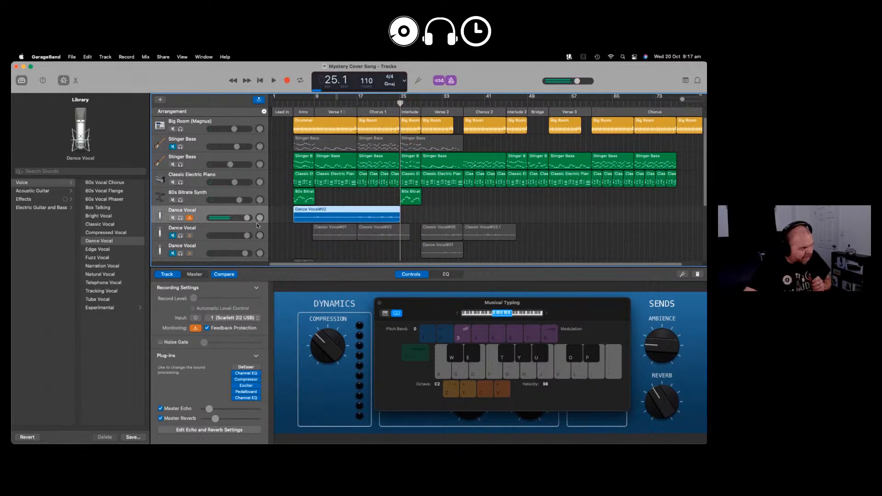
- Solo the newly recorded Dance Vocal track and play the take back from bar 5 to check it
{"action": "left_click", "coordinate": [181, 218]}
{"action": "left_click", "coordinate": [293, 98]}
{"action": "left_click", "coordinate": [272, 81]}
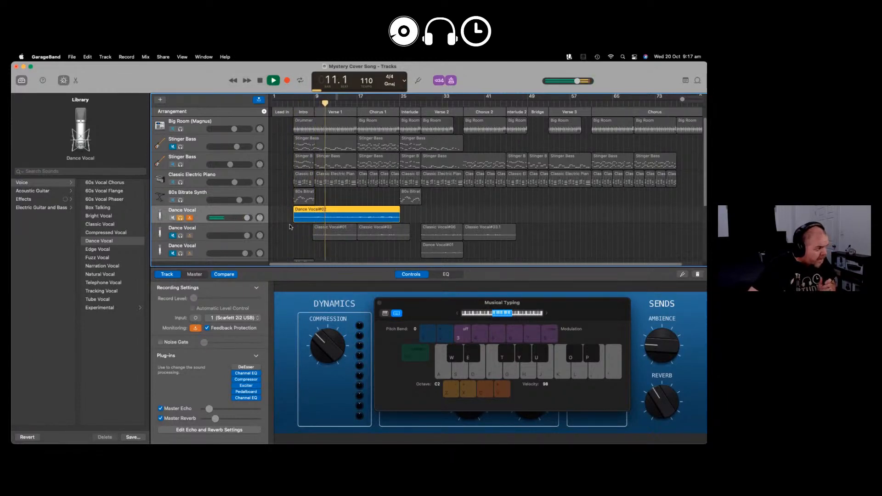
{"action": "left_click", "coordinate": [273, 81]}
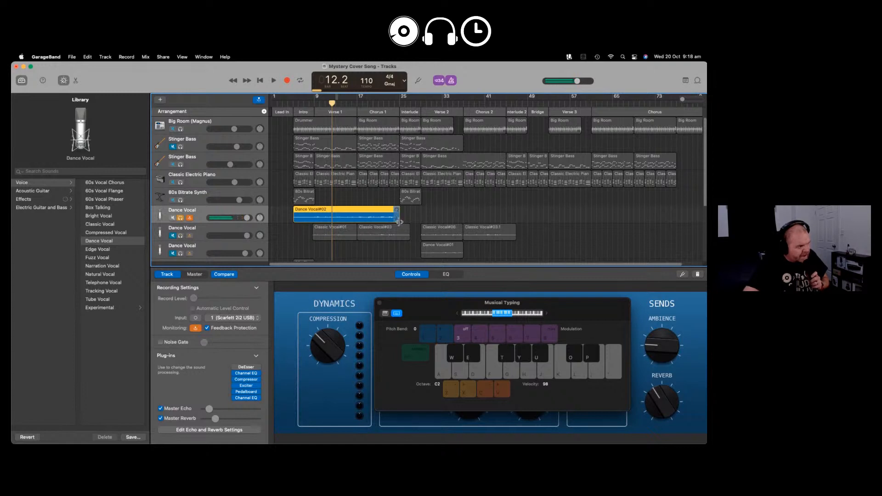
- Shorten the new Dance Vocal region to end at bar 17 and move the playhead to the start of Chorus 1
{"action": "left_click_drag", "start_coordinate": [396, 217], "coordinate": [356, 218]}
{"action": "left_click", "coordinate": [358, 102]}
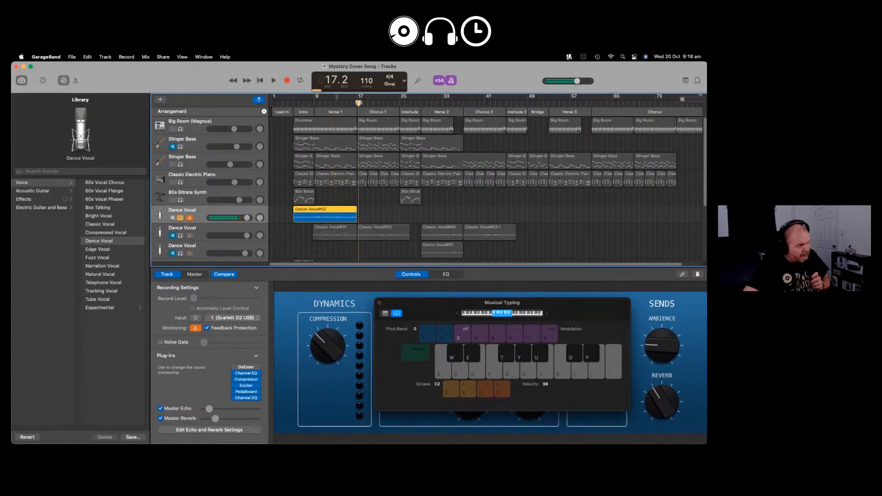
{"action": "left_click", "coordinate": [356, 102]}
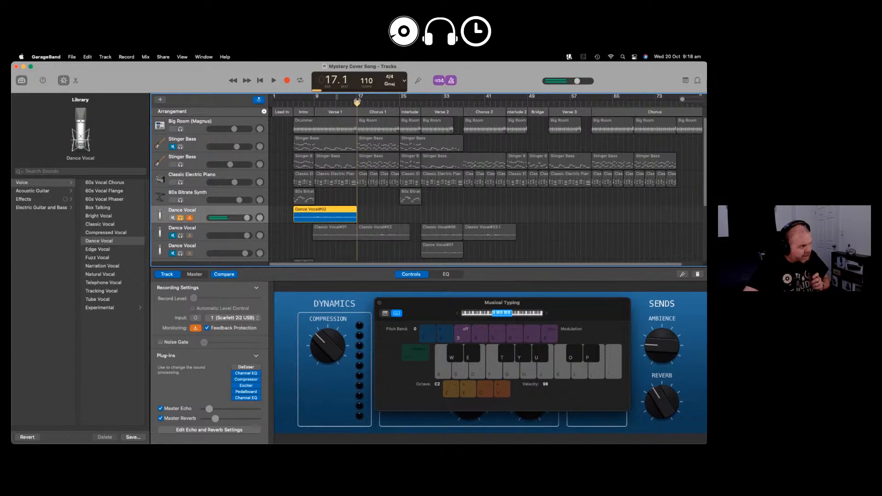
{"action": "scroll", "coordinate": [279, 223], "scroll_direction": "down", "scroll_amount": 1}
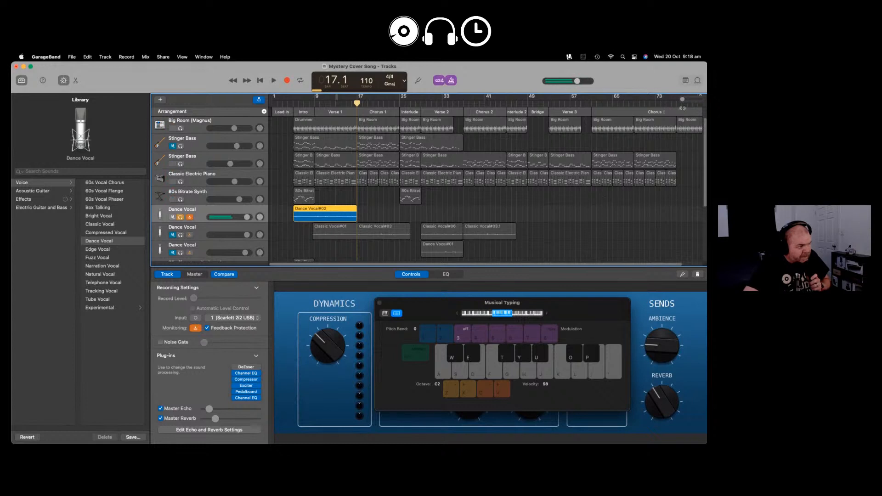
{"action": "left_click_drag", "start_coordinate": [683, 99], "coordinate": [672, 99]}
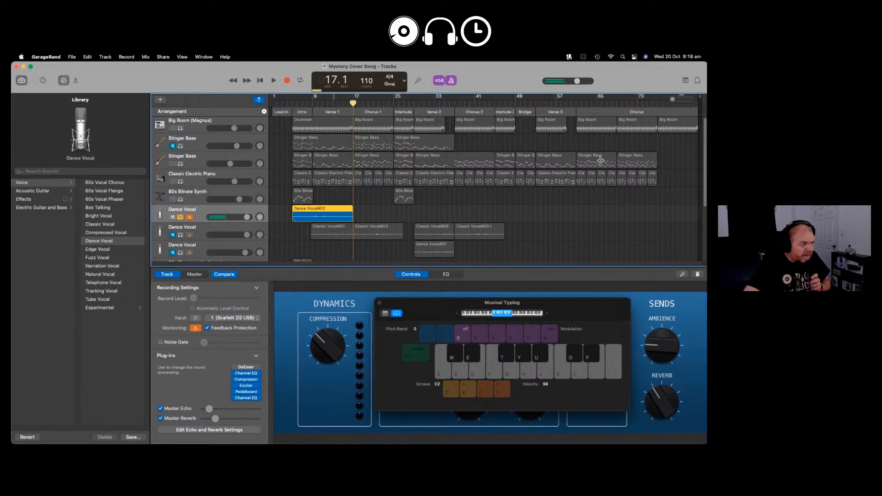
{"action": "left_click_drag", "start_coordinate": [704, 163], "coordinate": [691, 143]}
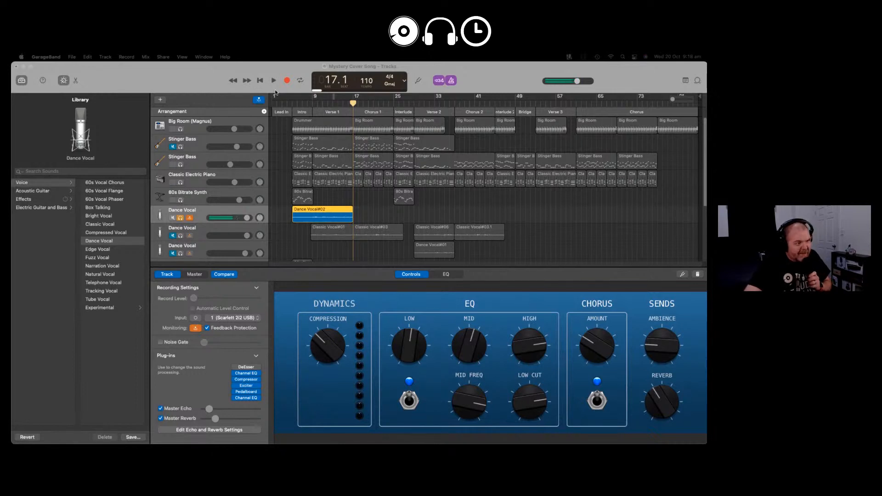
{"action": "left_click", "coordinate": [288, 81]}
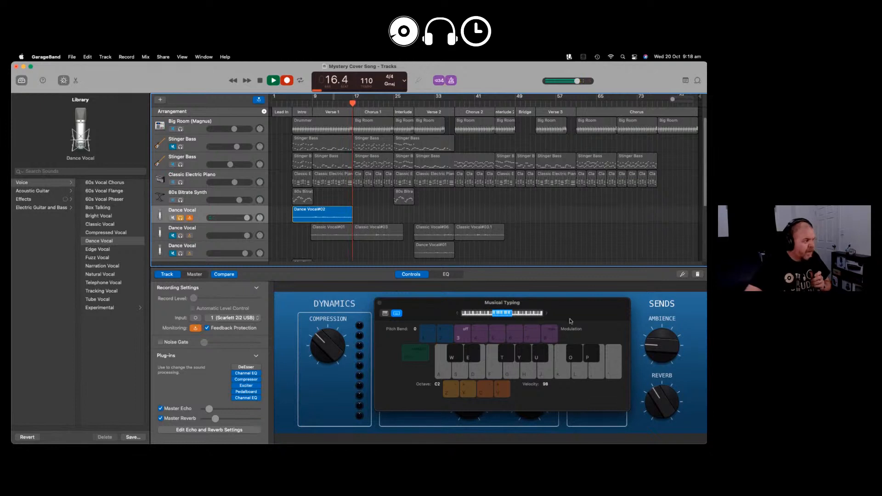
{"action": "key", "text": "space"}
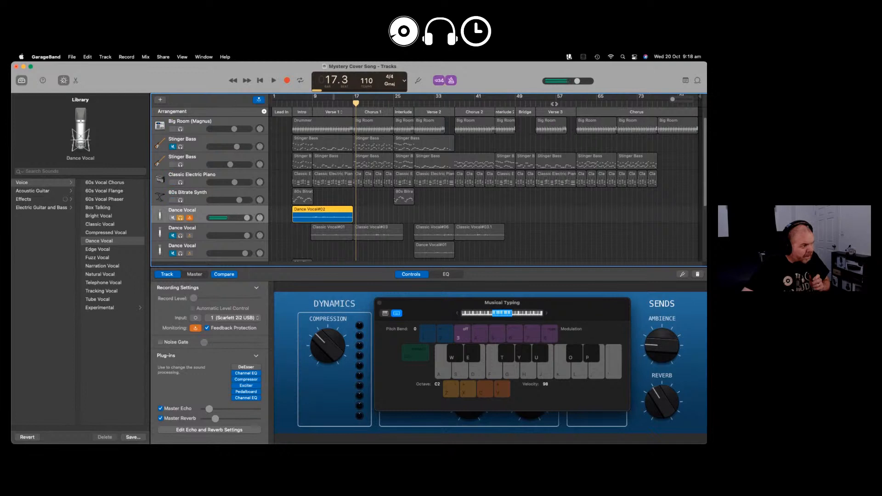
{"action": "left_click", "coordinate": [87, 58]}
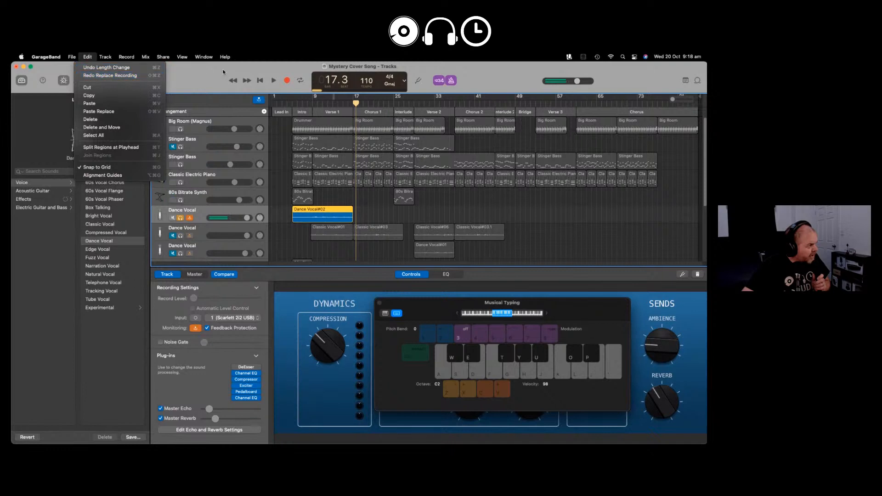
{"action": "left_click", "coordinate": [200, 67]}
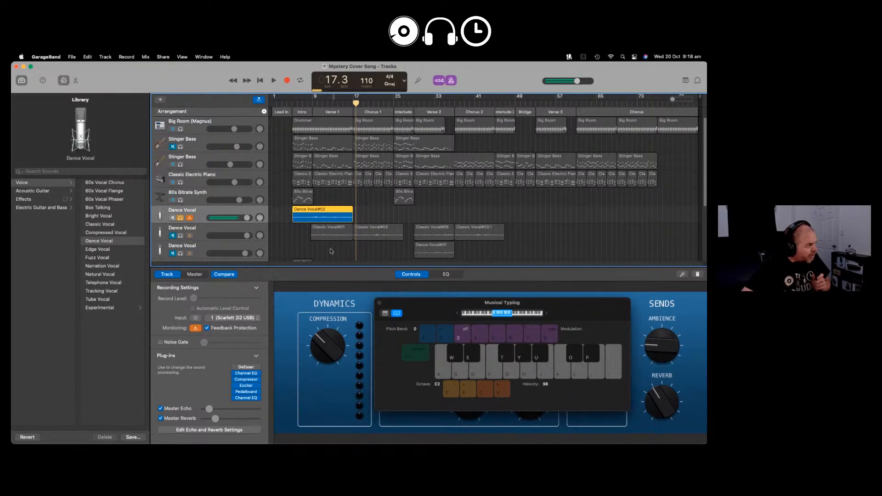
- Try recording again from bar 17, turn off solo on the Dance Vocal track, and stop the take
{"action": "left_click_drag", "start_coordinate": [355, 104], "coordinate": [353, 104]}
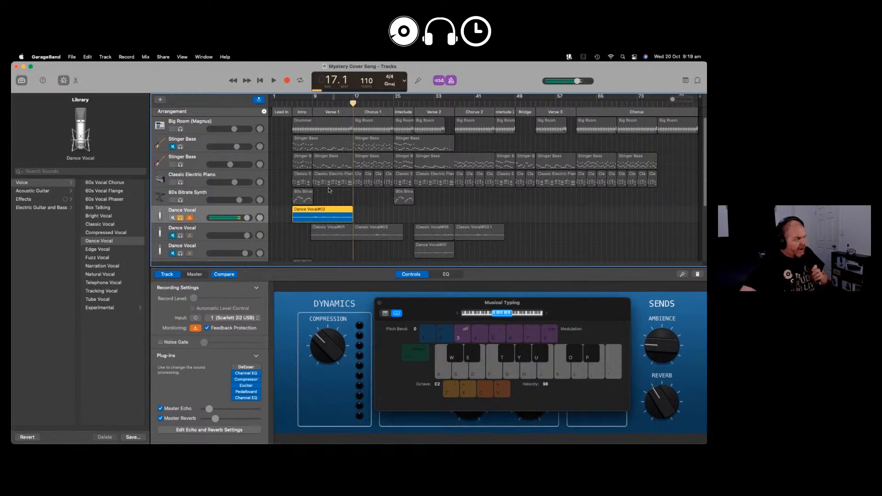
{"action": "left_click", "coordinate": [287, 80]}
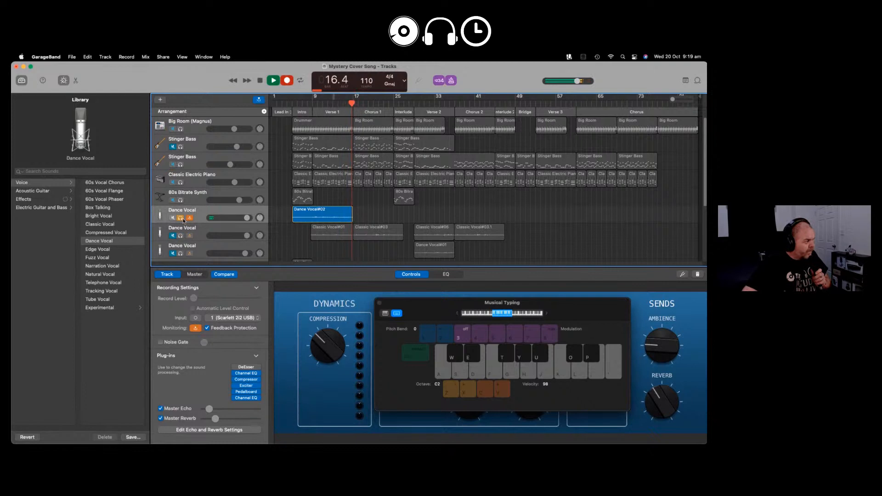
{"action": "key", "text": "space"}
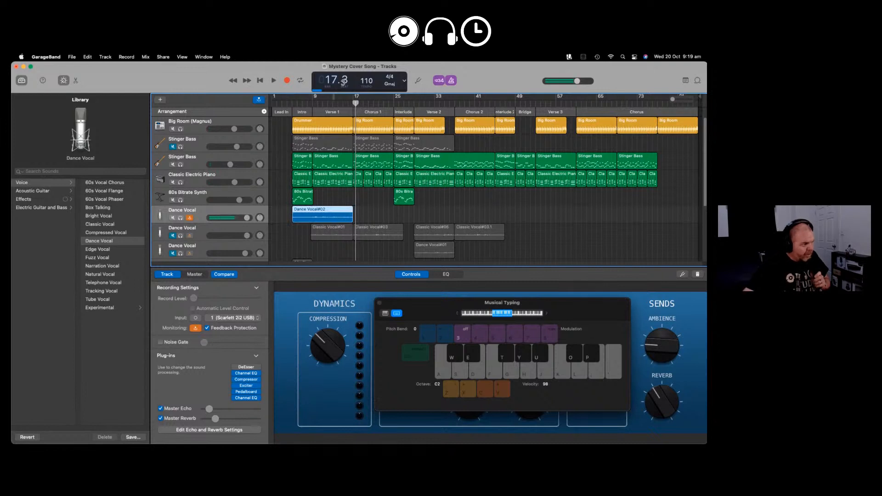
- Record a second Dance Vocal take from bar 17 into Chorus 2 and trim its region to end at bar 29
{"action": "left_click_drag", "start_coordinate": [356, 102], "coordinate": [352, 102]}
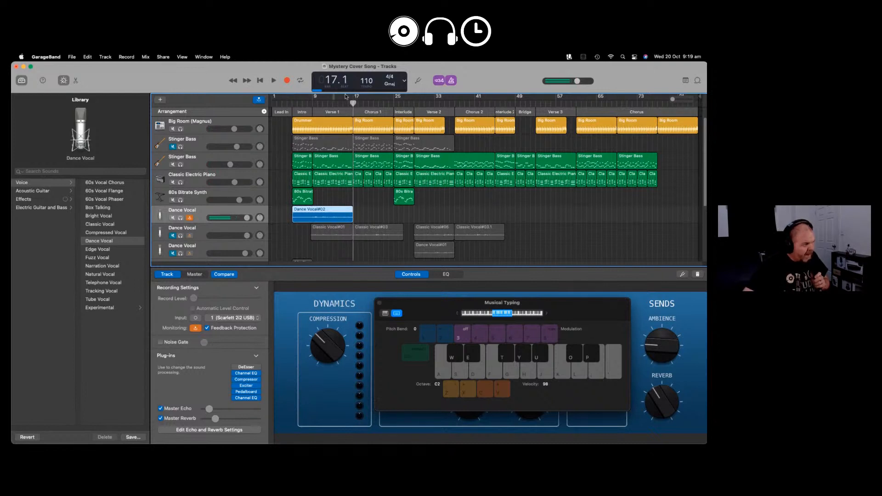
{"action": "left_click", "coordinate": [287, 81]}
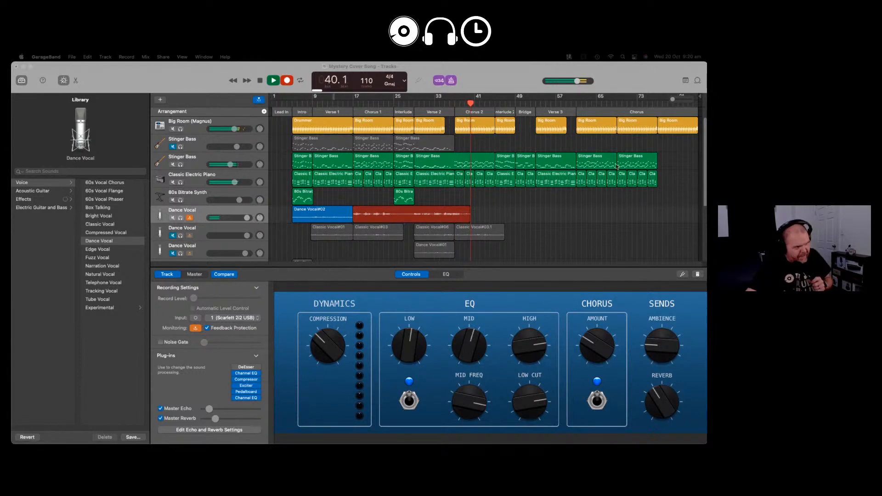
{"action": "key", "text": "super+k"}
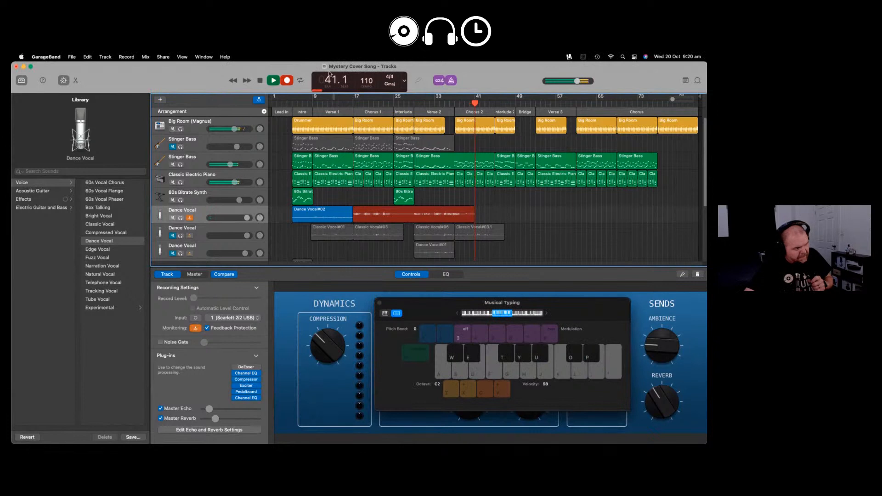
{"action": "key", "text": "space"}
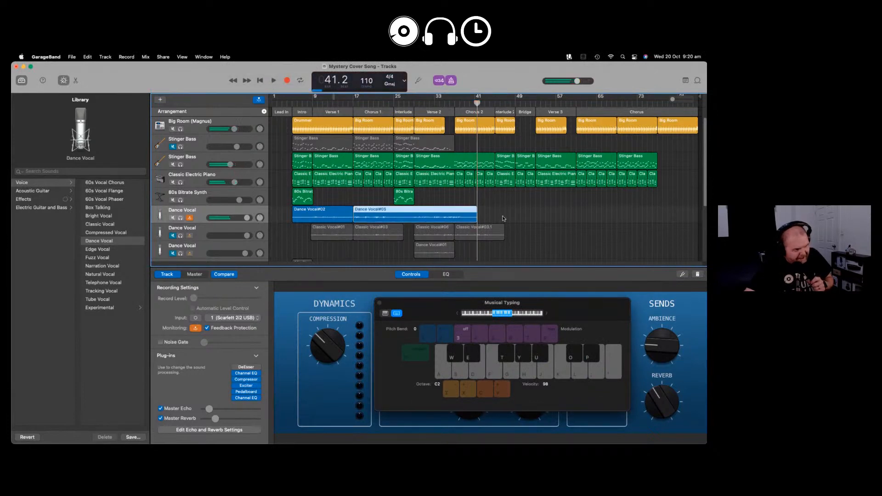
{"action": "left_click_drag", "start_coordinate": [476, 212], "coordinate": [415, 212]}
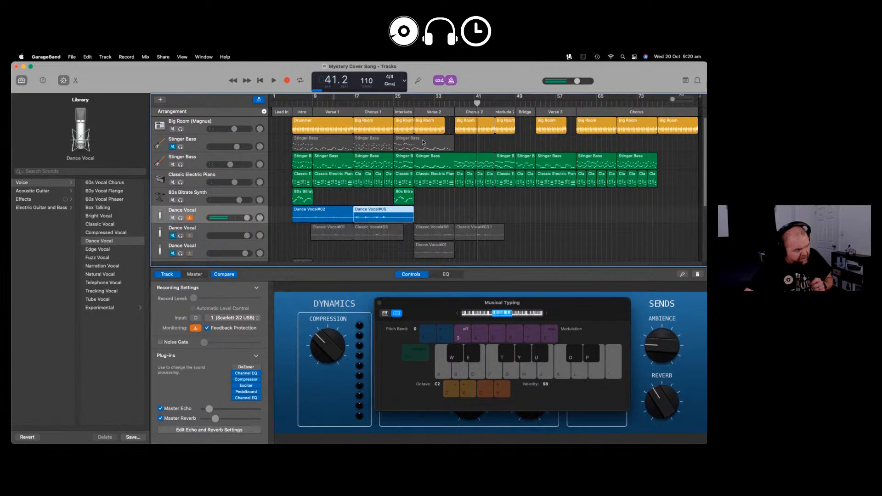
- Record the remaining Dance Vocal part from bar 29, the start of Verse 2, into the final Chorus at bar 73
{"action": "left_click", "coordinate": [415, 101]}
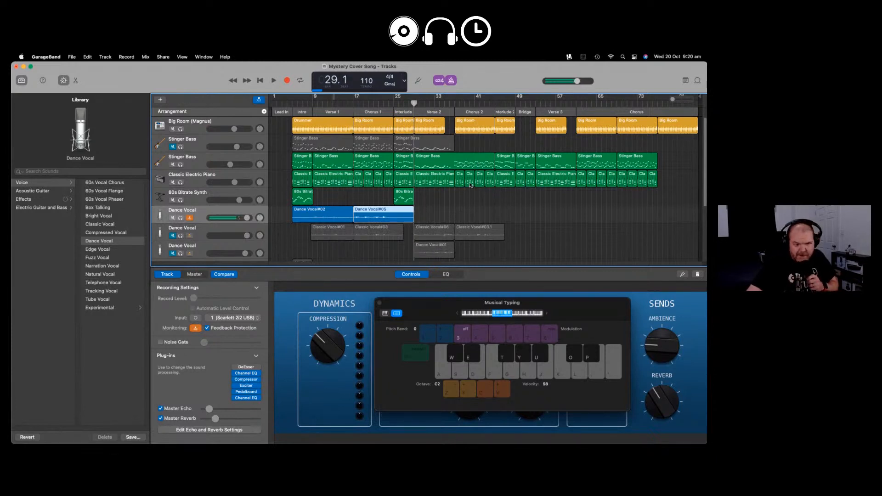
{"action": "left_click", "coordinate": [288, 81]}
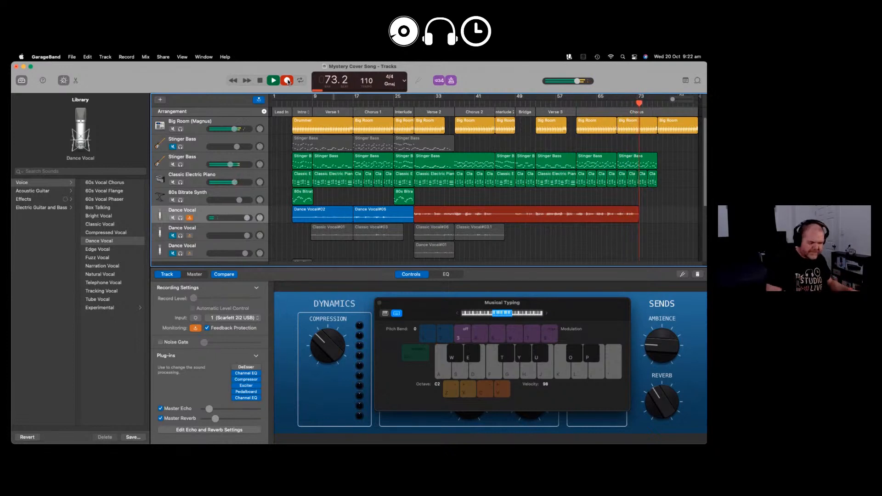
{"action": "key", "text": "space"}
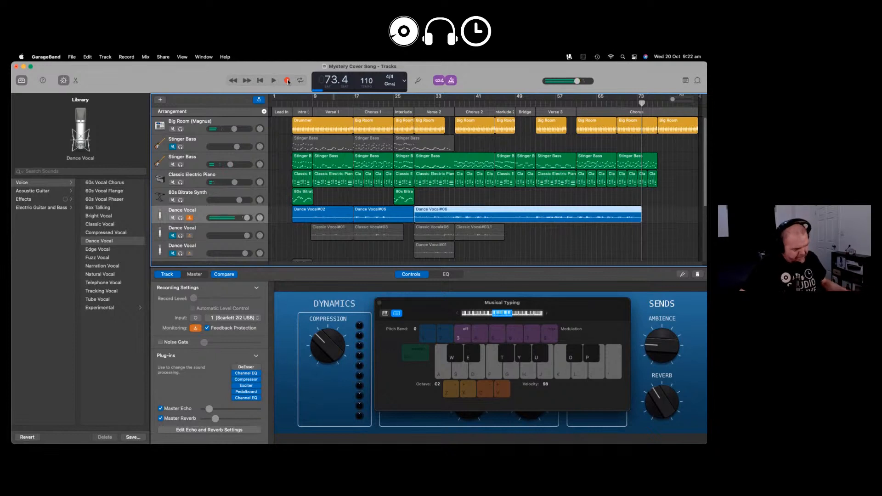
{"action": "key", "text": "space"}
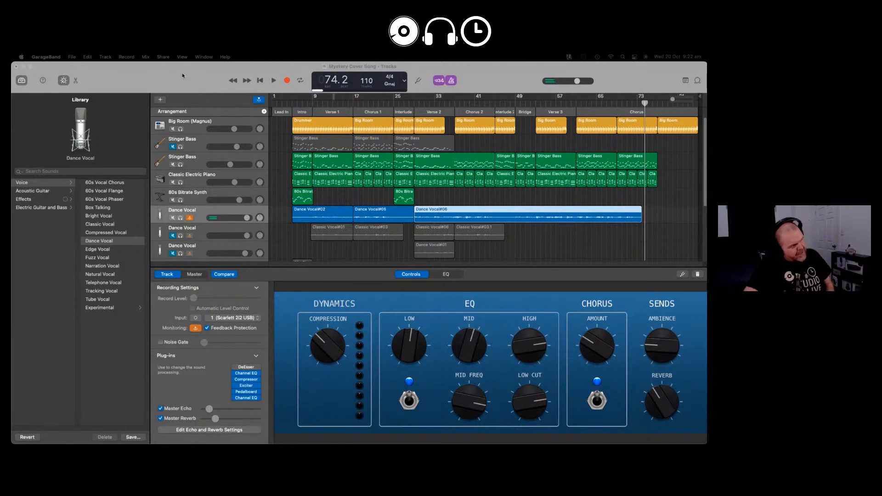
- Save a copy of the project as "Down Under Cover 1" in the GarageBand Mac folder
{"action": "left_click", "coordinate": [72, 57]}
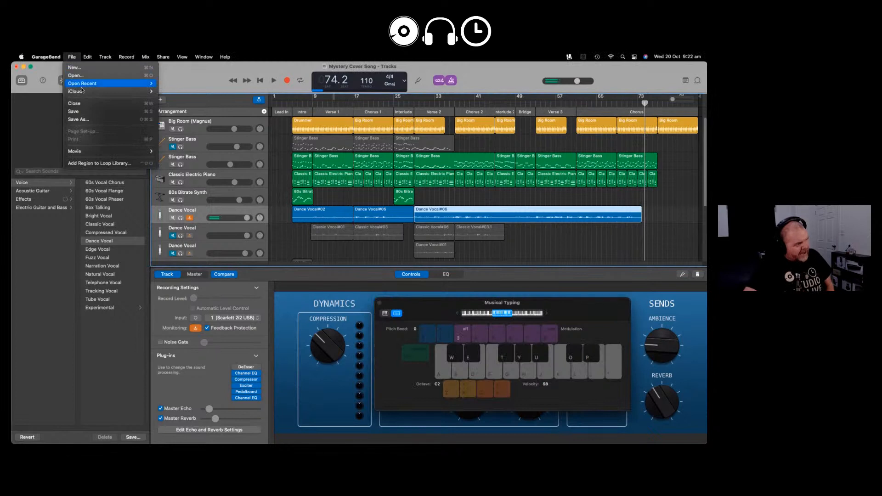
{"action": "left_click", "coordinate": [101, 119]}
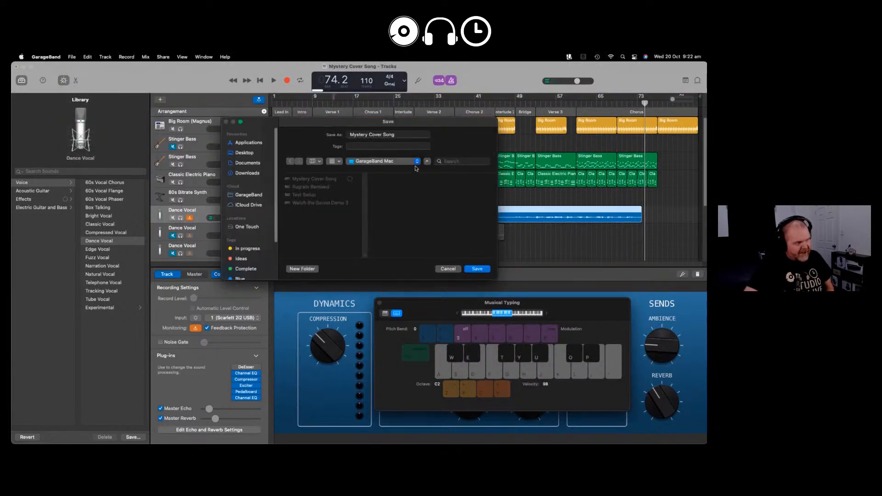
{"action": "left_click", "coordinate": [404, 134]}
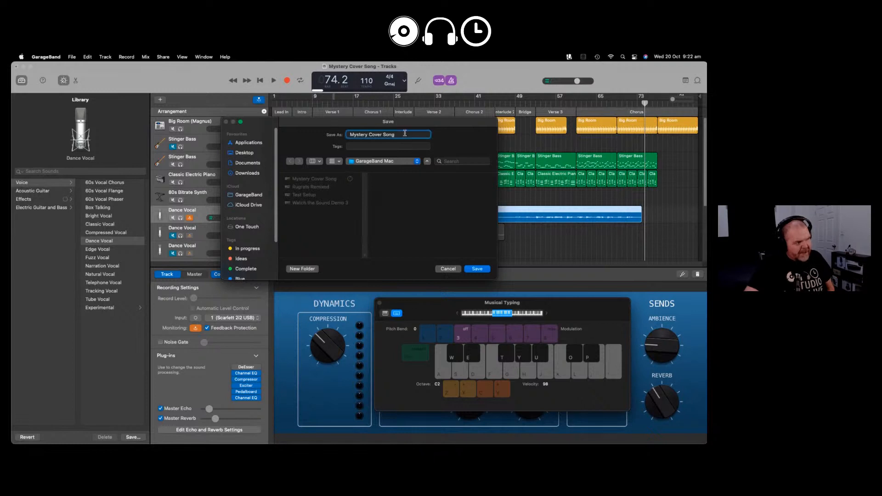
{"action": "left_click_drag", "start_coordinate": [406, 134], "coordinate": [340, 132]}
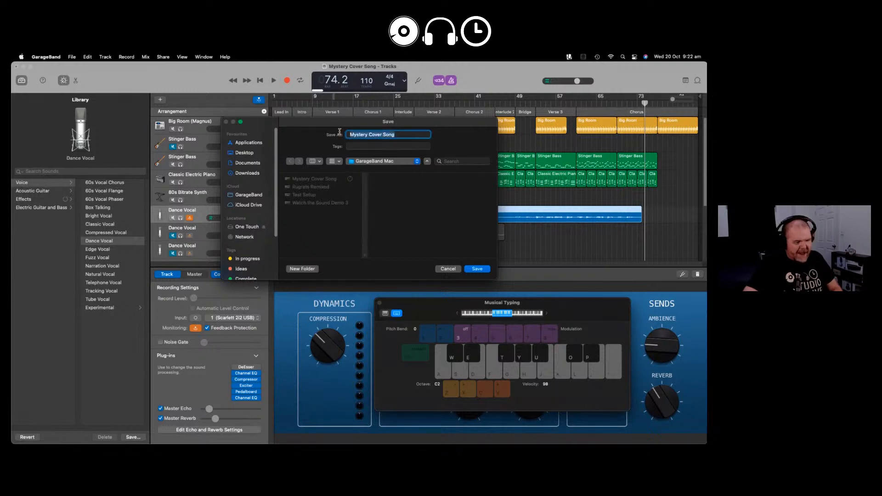
{"action": "type", "text": "Dowqn"}
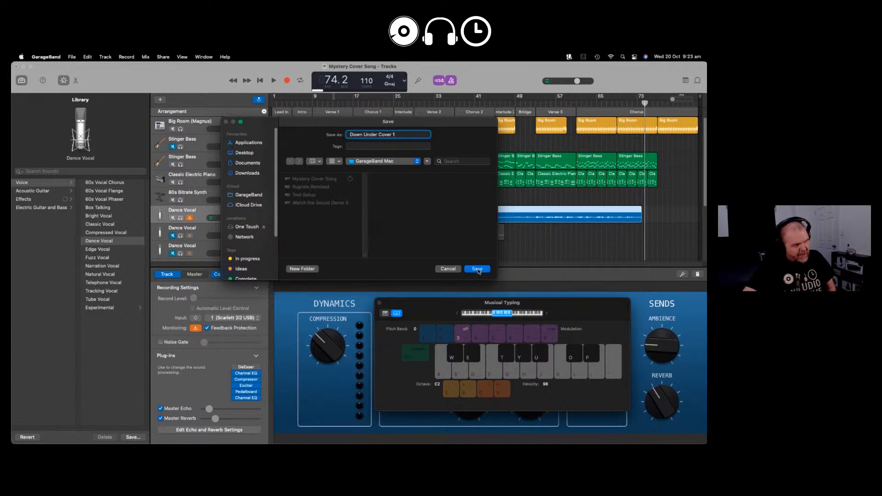
{"action": "left_click", "coordinate": [478, 270]}
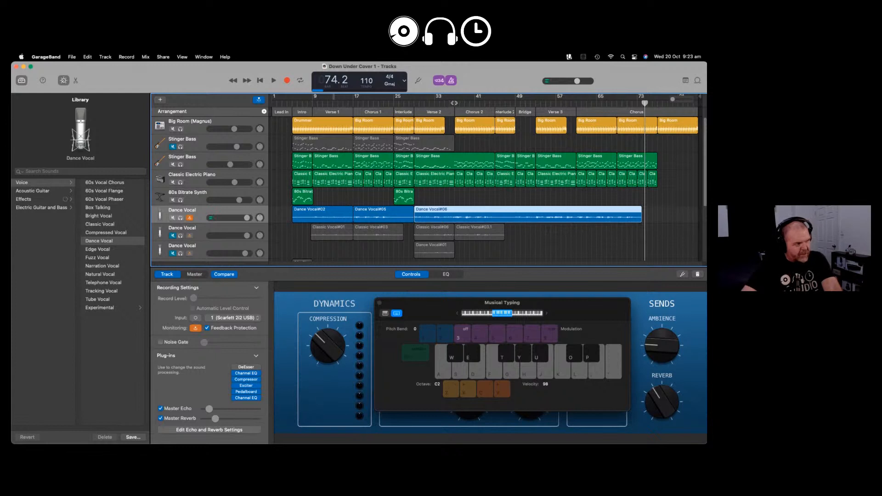
- Play from the start of Verse 2 and try panning the active Dance Vocal track before resetting its pan to center
{"action": "left_click", "coordinate": [414, 102]}
{"action": "key", "text": "space"}
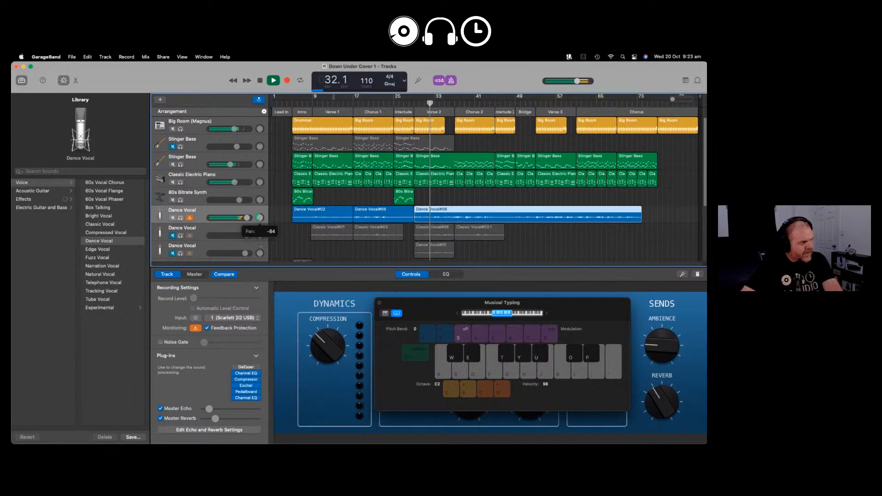
{"action": "left_click_drag", "start_coordinate": [259, 217], "coordinate": [259, 198]}
{"action": "left_click", "coordinate": [259, 218], "text": "alt"}
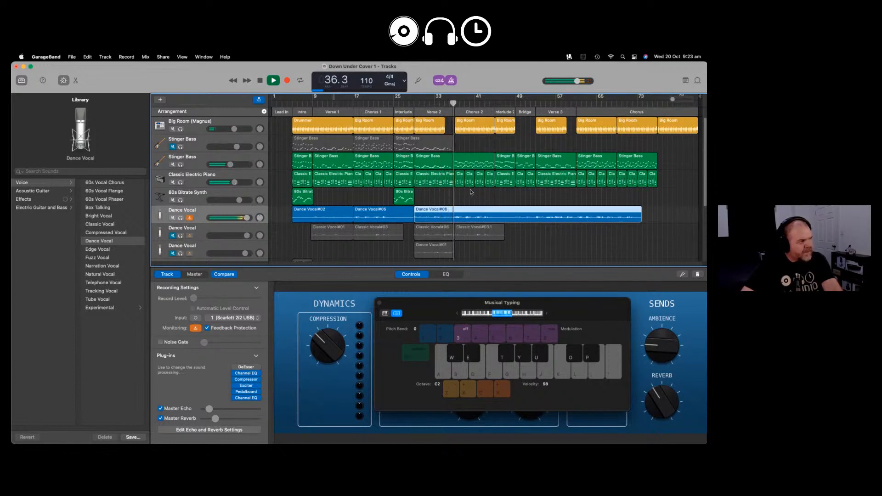
- Shorten the Verse 2 Classic Electric Piano region to end with the drum region at about bar 35, and resume playback
{"action": "key", "text": "space"}
{"action": "left_click_drag", "start_coordinate": [455, 184], "coordinate": [449, 183]}
{"action": "key", "text": "space"}
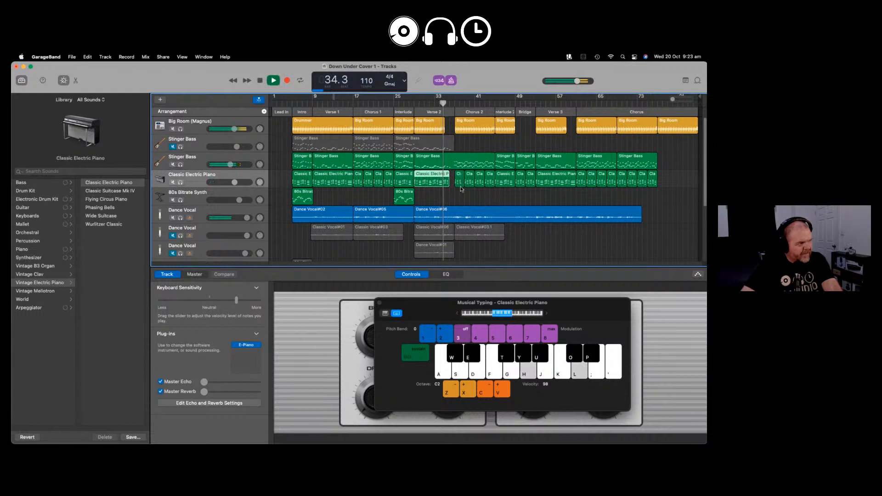
{"action": "key", "text": "space"}
{"action": "left_click_drag", "start_coordinate": [457, 185], "coordinate": [444, 184]}
{"action": "key", "text": "space"}
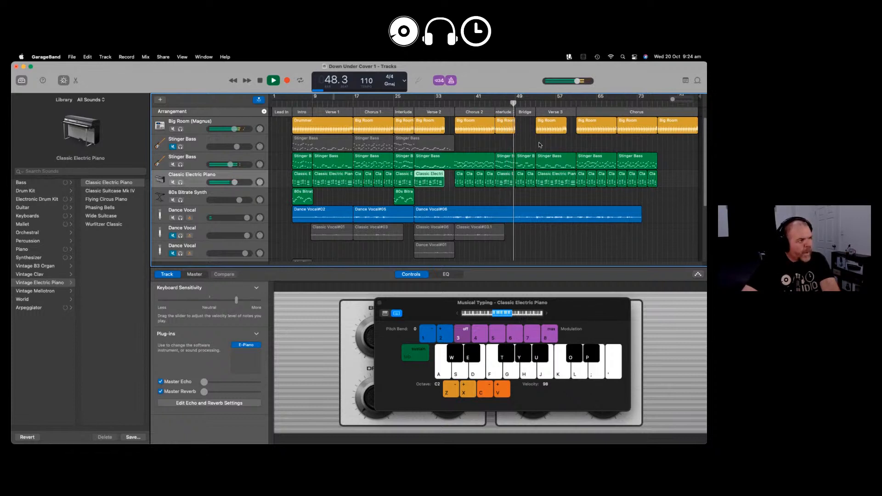
- Split the Dance Vocal#06 region at bar 49 and move its second part to the start of Verse 3
{"action": "key", "text": "space"}
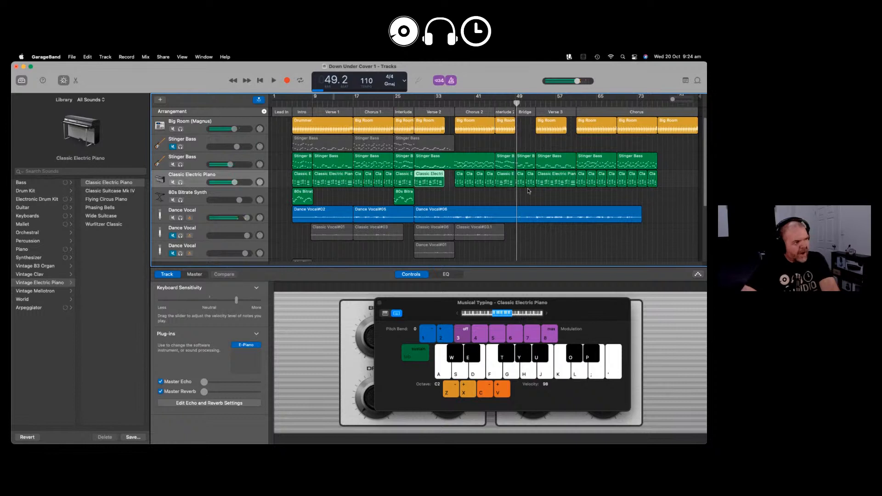
{"action": "left_click_drag", "start_coordinate": [513, 99], "coordinate": [515, 102]}
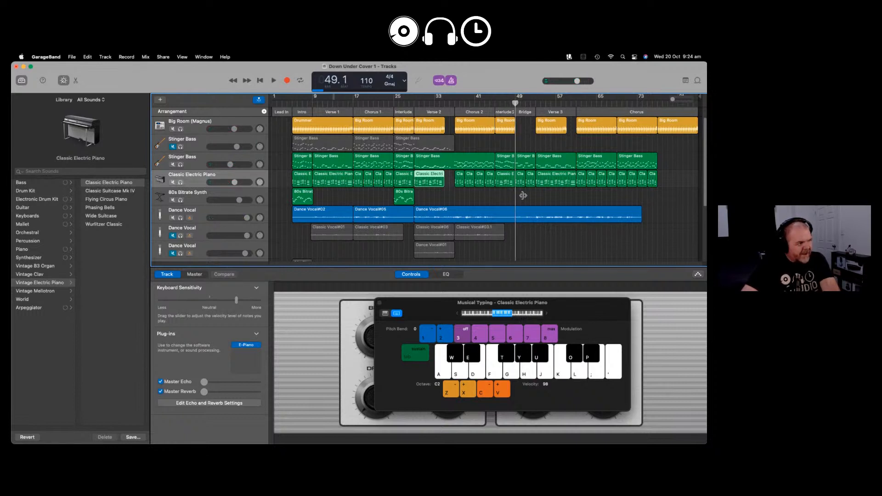
{"action": "left_click", "coordinate": [523, 222]}
{"action": "right_click", "coordinate": [523, 215]}
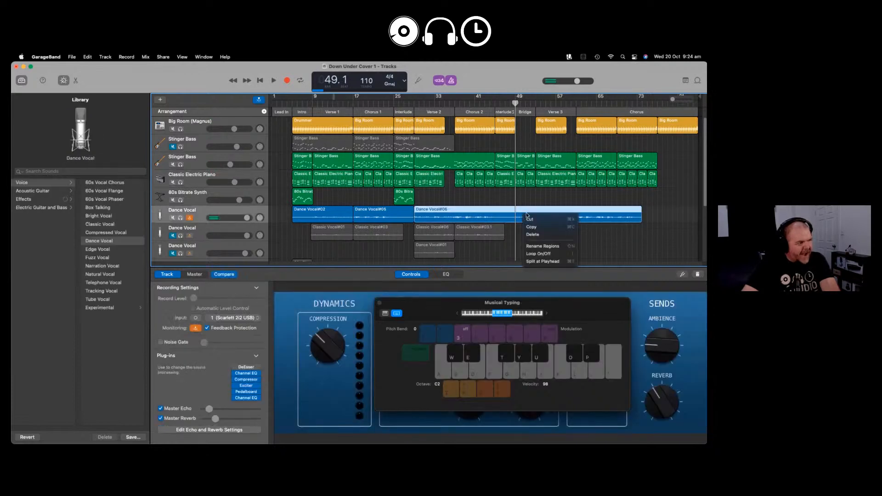
{"action": "left_click", "coordinate": [543, 261]}
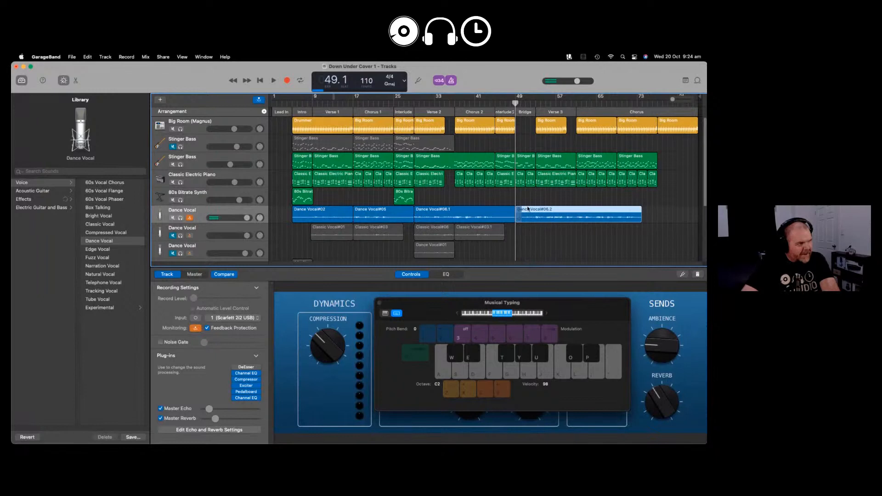
{"action": "left_click_drag", "start_coordinate": [528, 209], "coordinate": [548, 211]}
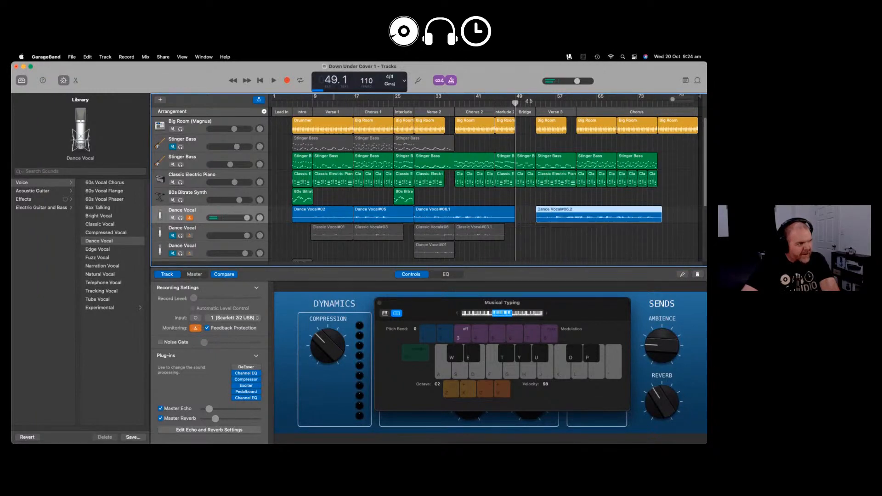
- Play from the Bridge through Verse 3 and the final Chorus to check the moved vocal region's timing
{"action": "left_click_drag", "start_coordinate": [517, 104], "coordinate": [520, 104]}
{"action": "key", "text": "space"}
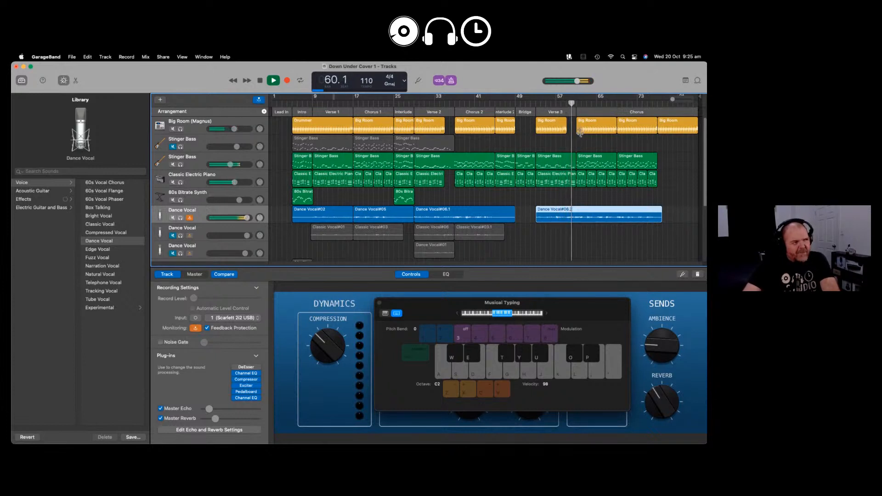
{"action": "key", "text": "space"}
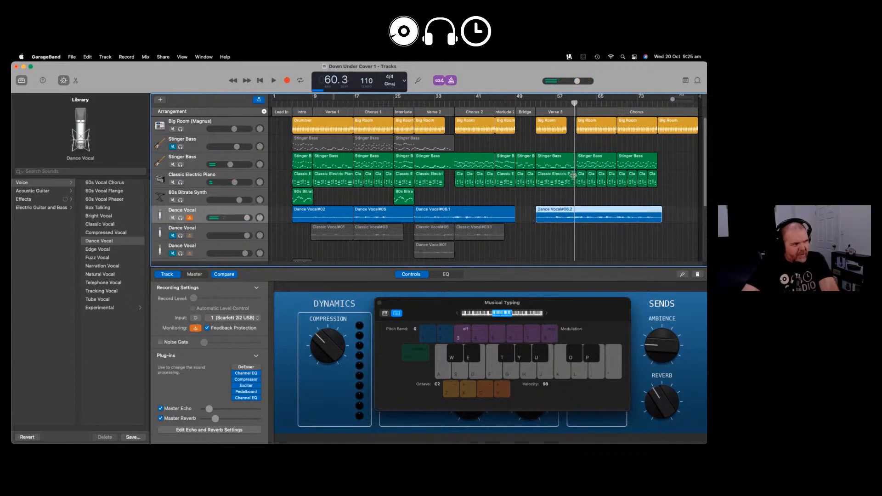
{"action": "key", "text": "space"}
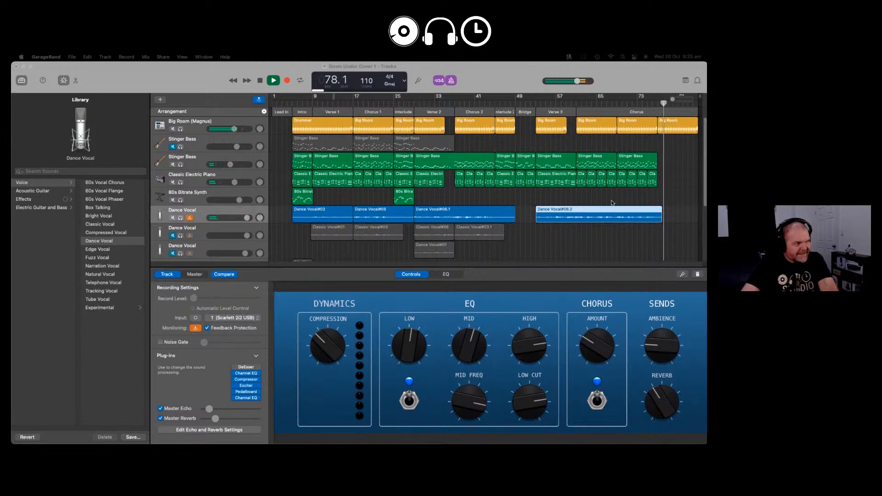
- Copy the 80s Bitrate Synth region from the first Interlude and place the playhead at bar 77
{"action": "left_click", "coordinate": [403, 201]}
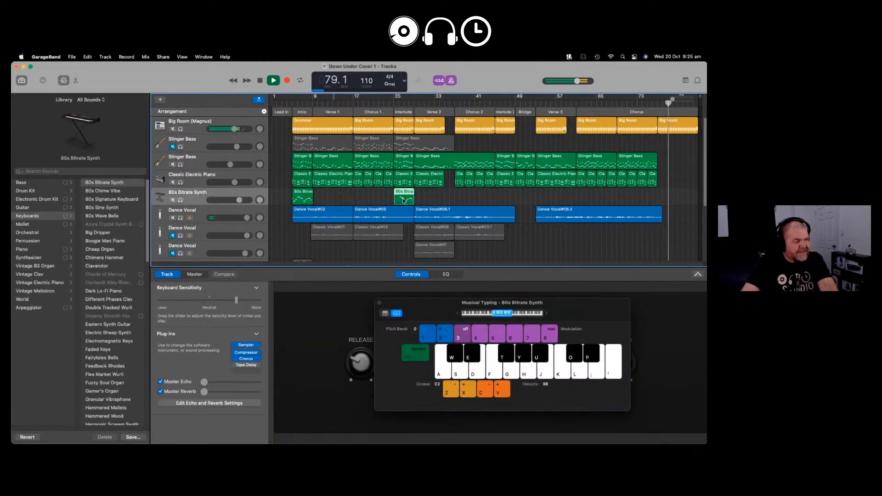
{"action": "right_click", "coordinate": [405, 200]}
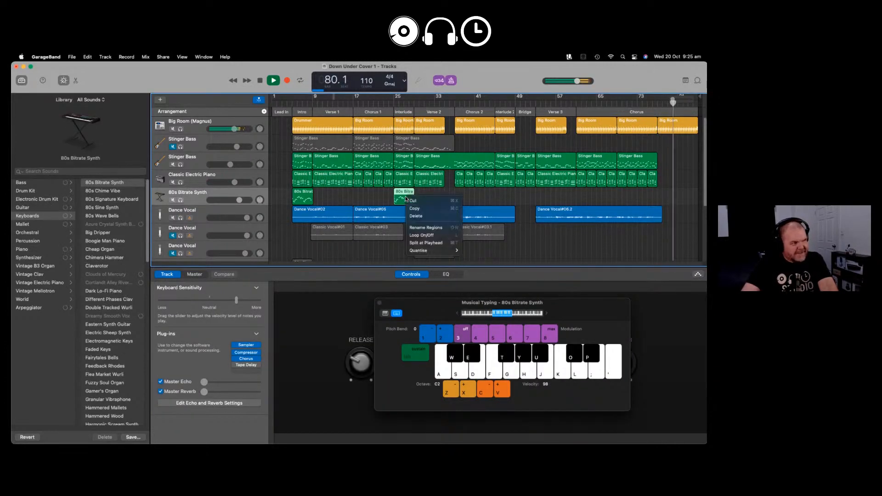
{"action": "left_click", "coordinate": [426, 210]}
{"action": "key", "text": "space"}
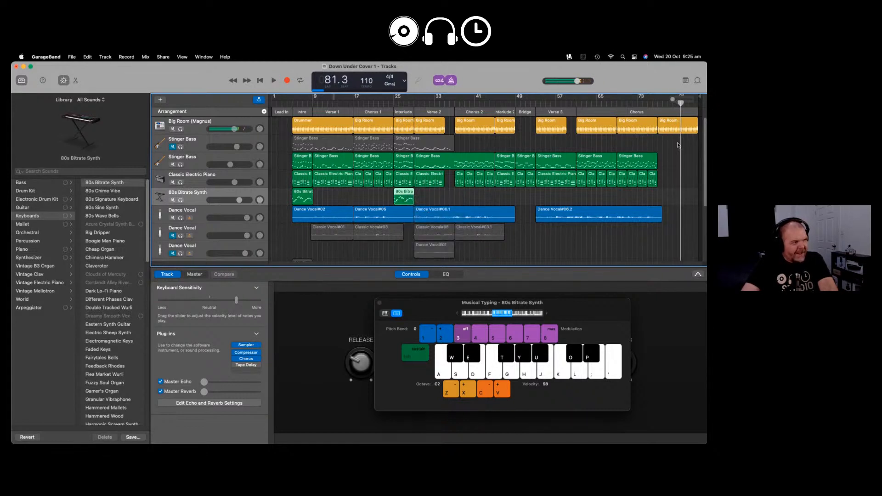
{"action": "left_click", "coordinate": [658, 101]}
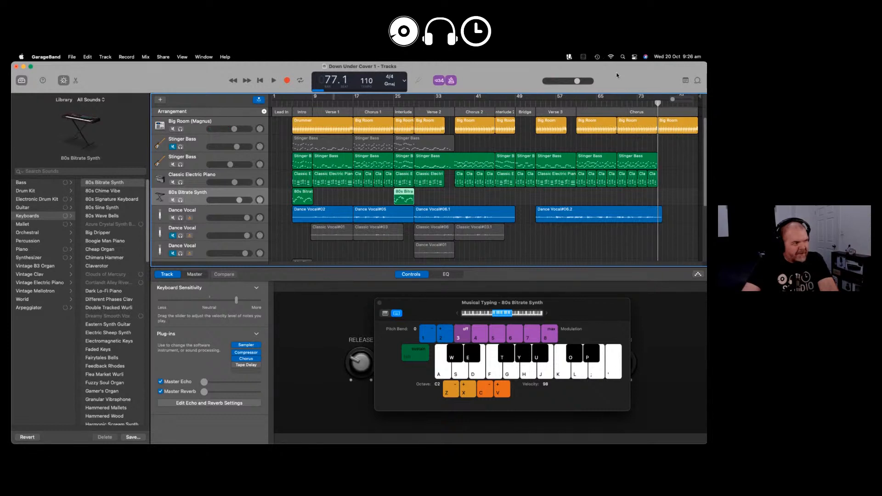
- Trim the end of the Dance Vocal#06.2 region to bar 77 and paste the copied synth region at the playhead
{"action": "scroll", "coordinate": [674, 98], "scroll_direction": "up", "scroll_amount": 2}
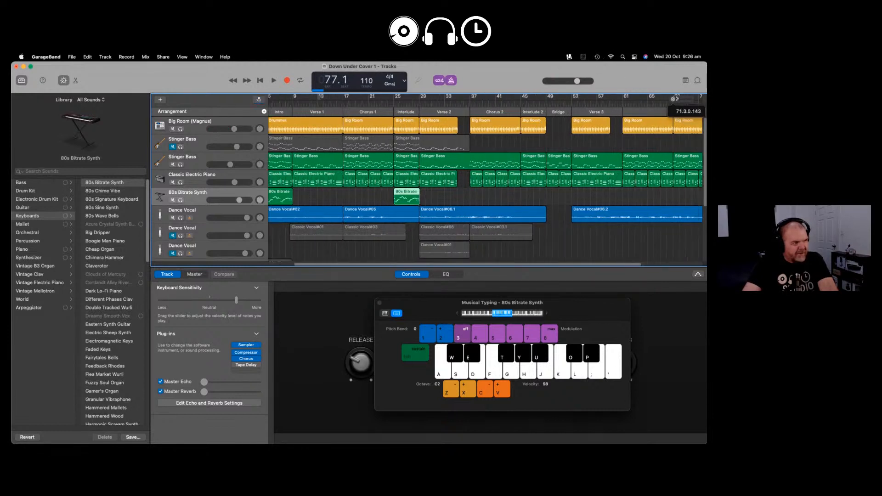
{"action": "left_click_drag", "start_coordinate": [674, 99], "coordinate": [675, 99]}
{"action": "left_click_drag", "start_coordinate": [568, 265], "coordinate": [689, 271]}
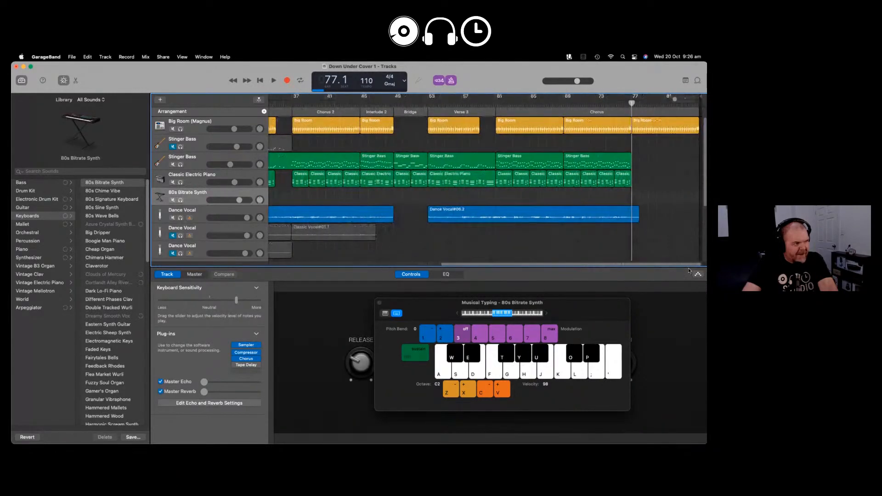
{"action": "left_click_drag", "start_coordinate": [638, 219], "coordinate": [633, 217]}
{"action": "right_click", "coordinate": [636, 215]}
{"action": "left_click", "coordinate": [653, 231]}
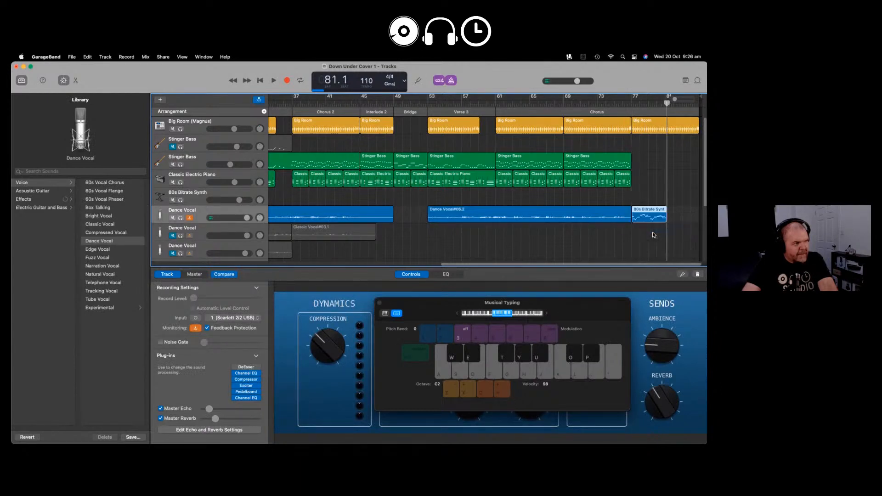
- Play the end of the song and shorten the last Big Room drum region to end at about bar 81
{"action": "left_click", "coordinate": [614, 103]}
{"action": "key", "text": "space"}
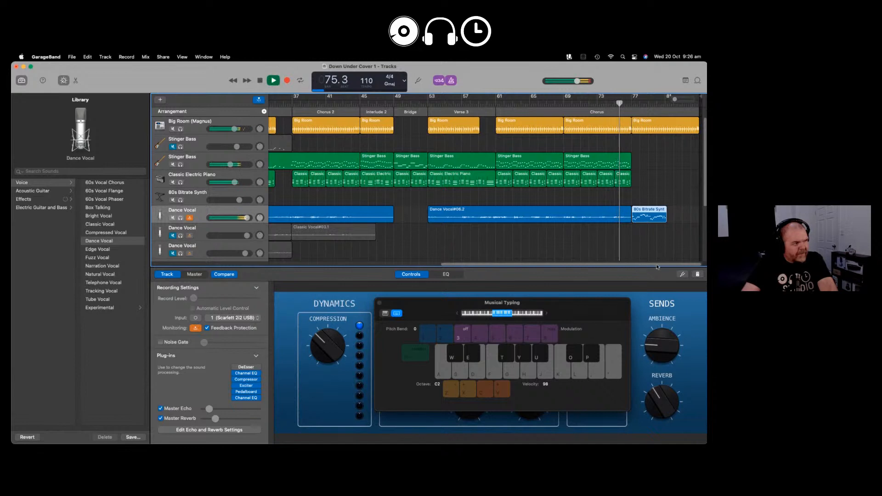
{"action": "left_click_drag", "start_coordinate": [696, 132], "coordinate": [666, 133]}
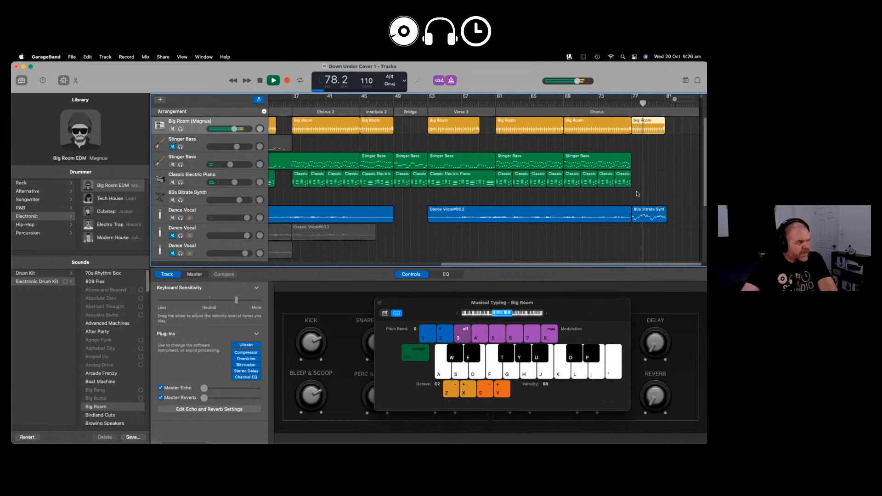
{"action": "key", "text": "space"}
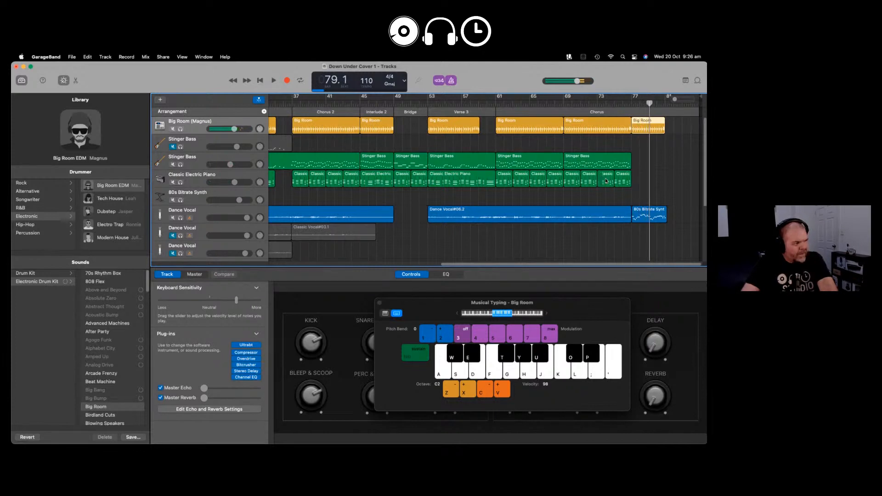
{"action": "left_click", "coordinate": [655, 216]}
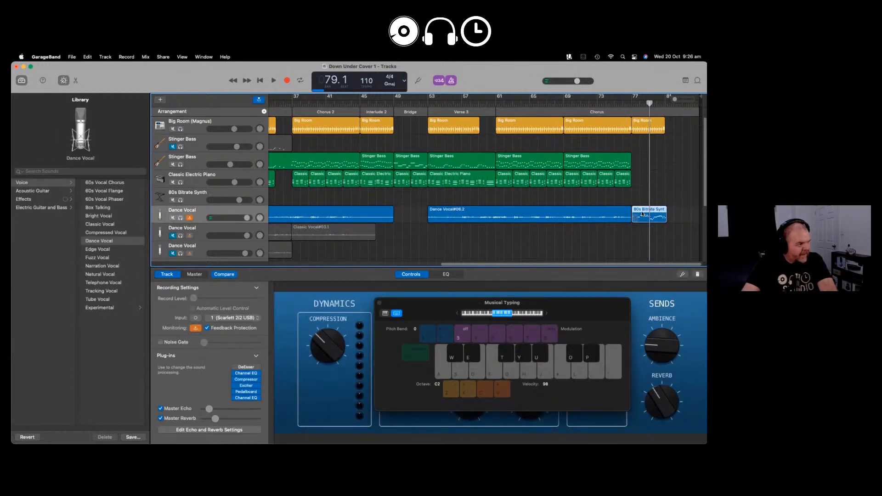
{"action": "left_click_drag", "start_coordinate": [642, 214], "coordinate": [632, 159]}
{"action": "scroll", "coordinate": [654, 254], "scroll_direction": "down", "scroll_amount": 1}
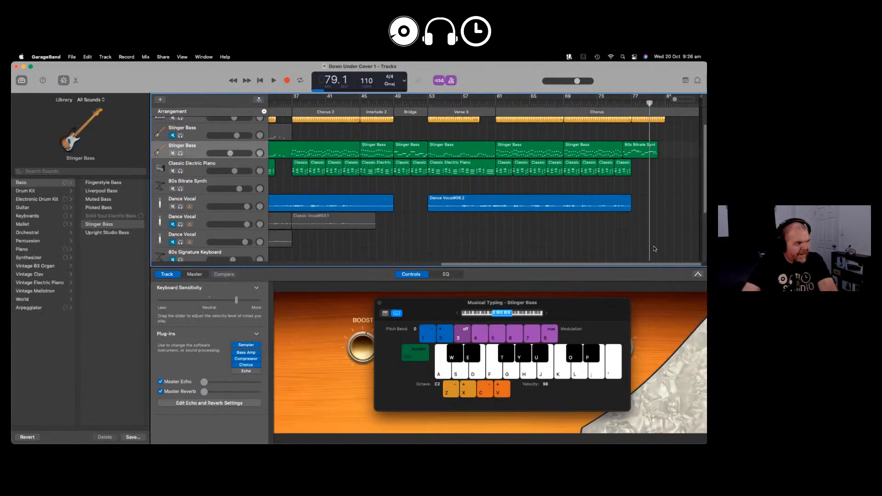
{"action": "key", "text": "super+z"}
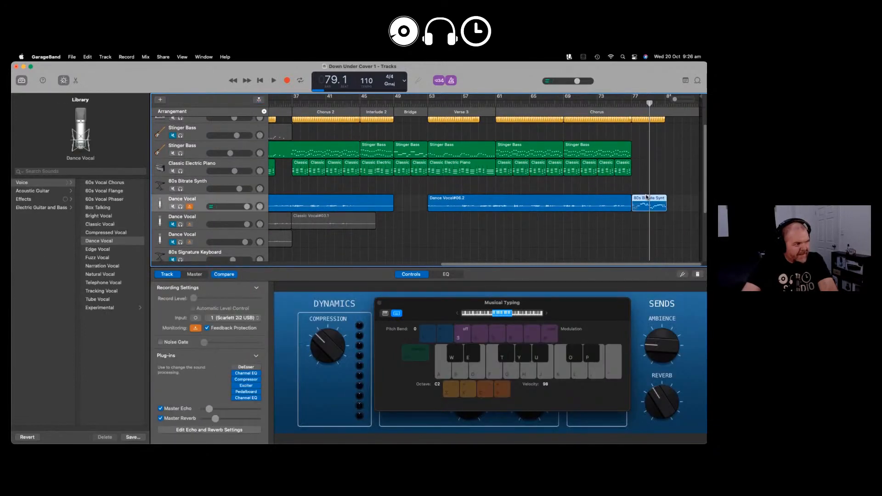
- Move the pasted synth region from the Dance Vocal track to the 80s Bitrate Synth track at bar 77 and play the transition
{"action": "left_click_drag", "start_coordinate": [642, 200], "coordinate": [641, 194]}
{"action": "left_click_drag", "start_coordinate": [641, 193], "coordinate": [642, 193]}
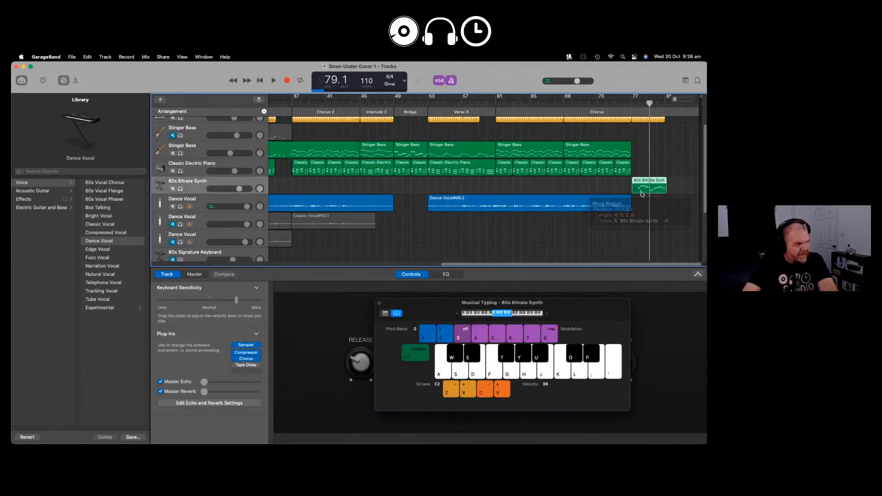
{"action": "key", "text": "space"}
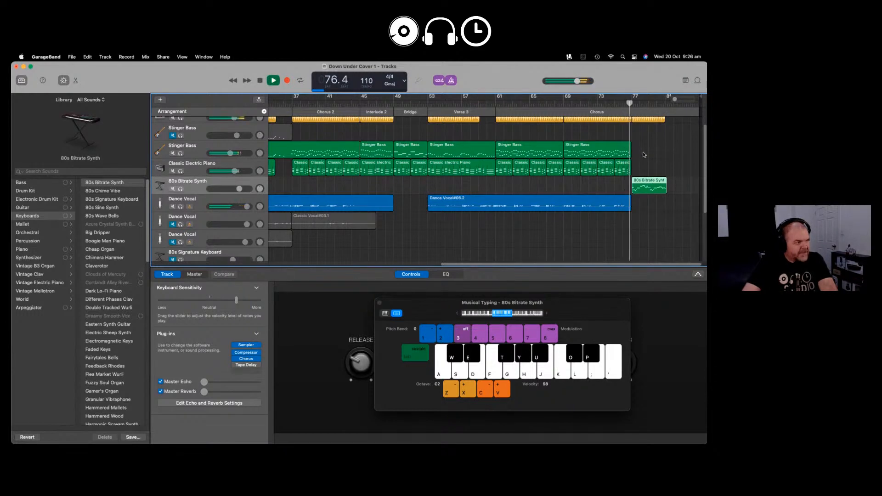
- Nudge the last 80s Bitrate Synth region slightly earlier to start at bar 77, and play the transition into the ending
{"action": "scroll", "coordinate": [645, 203], "scroll_direction": "up", "scroll_amount": 2}
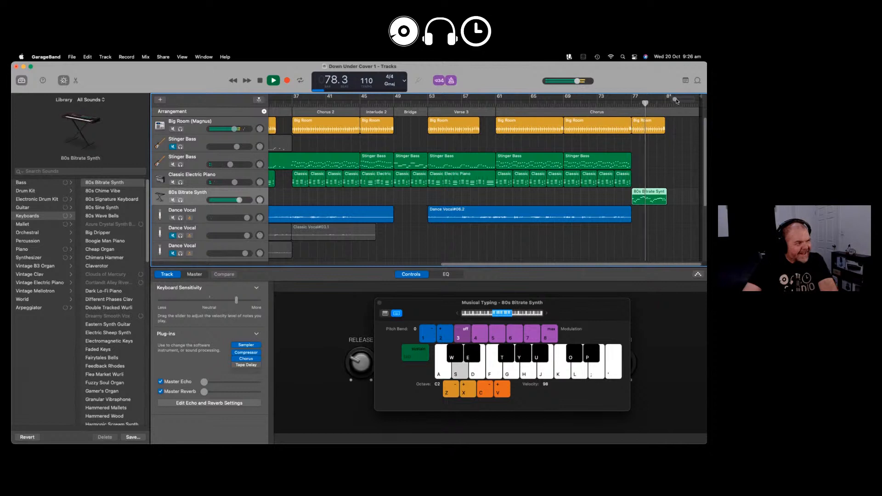
{"action": "left_click_drag", "start_coordinate": [674, 99], "coordinate": [687, 99]}
{"action": "key", "text": "space"}
{"action": "left_click_drag", "start_coordinate": [617, 195], "coordinate": [612, 194]}
{"action": "left_click", "coordinate": [538, 102]}
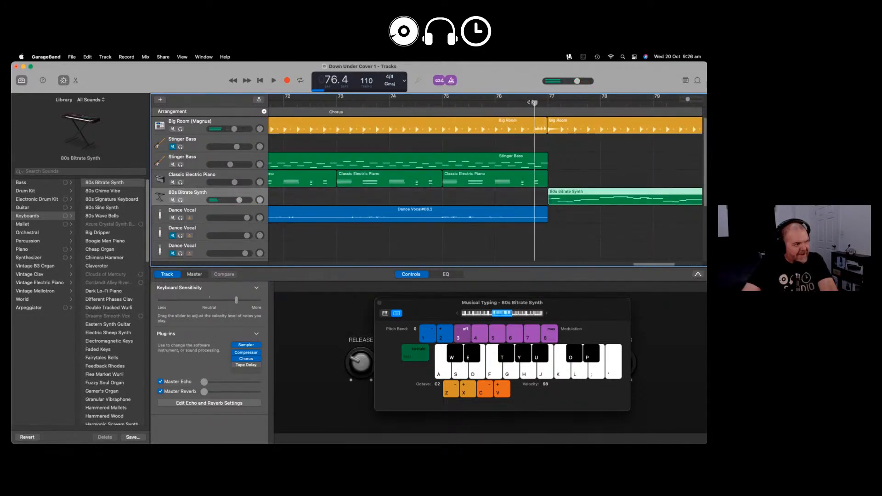
{"action": "key", "text": "space"}
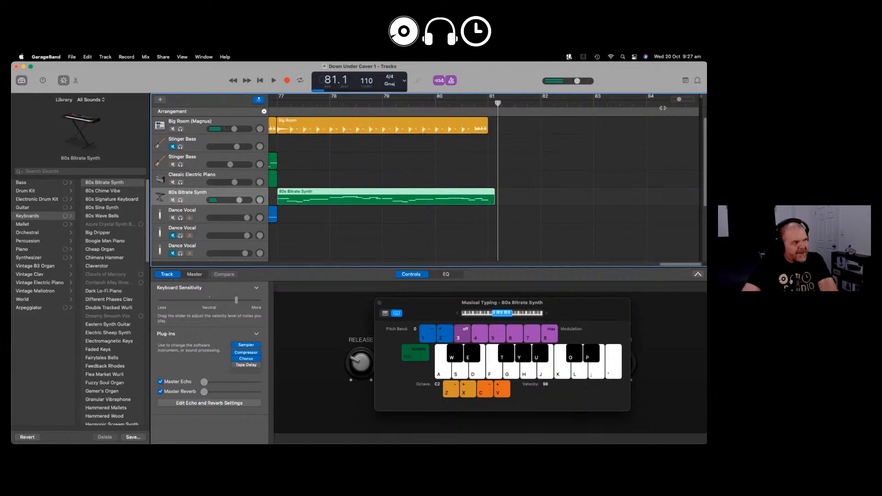
- Return the playhead to the end of bar 4, just before the Intro
{"action": "left_click_drag", "start_coordinate": [679, 100], "coordinate": [671, 99]}
{"action": "left_click", "coordinate": [291, 102]}
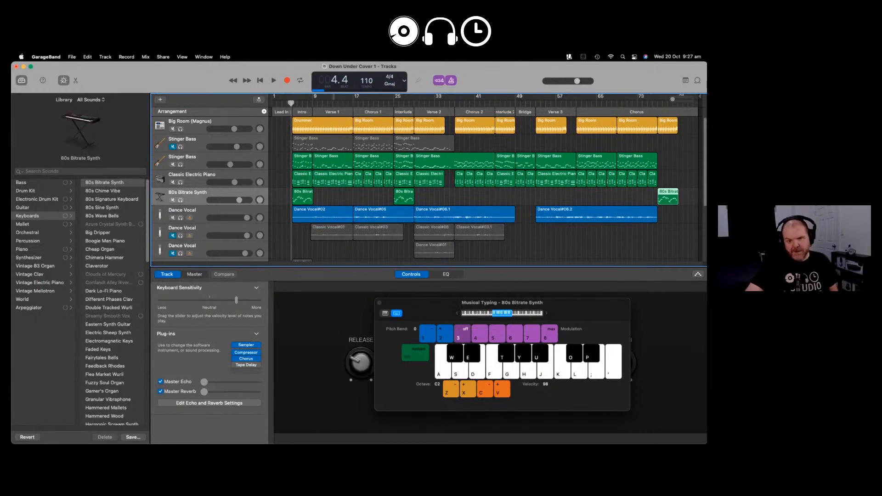
{"action": "key", "text": "super+Tab"}
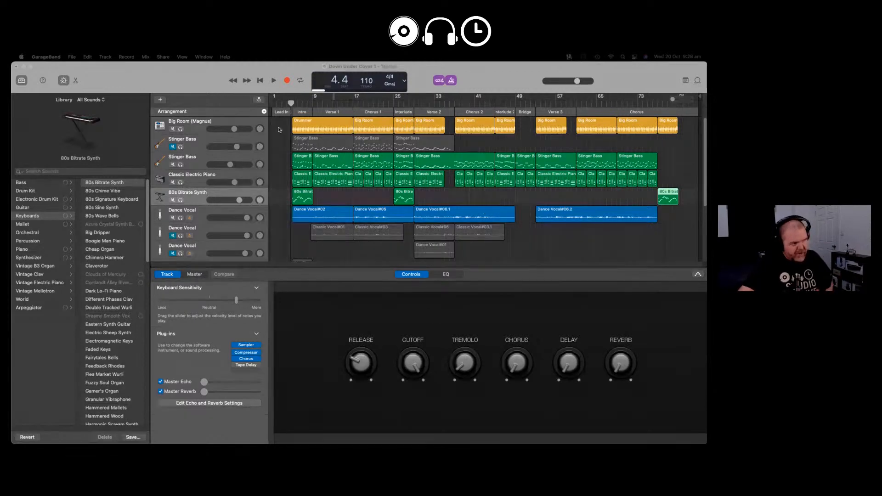
- Create a new track with the main Dance Vocal track's duplicate settings, and remove that new track
{"action": "left_click", "coordinate": [263, 212]}
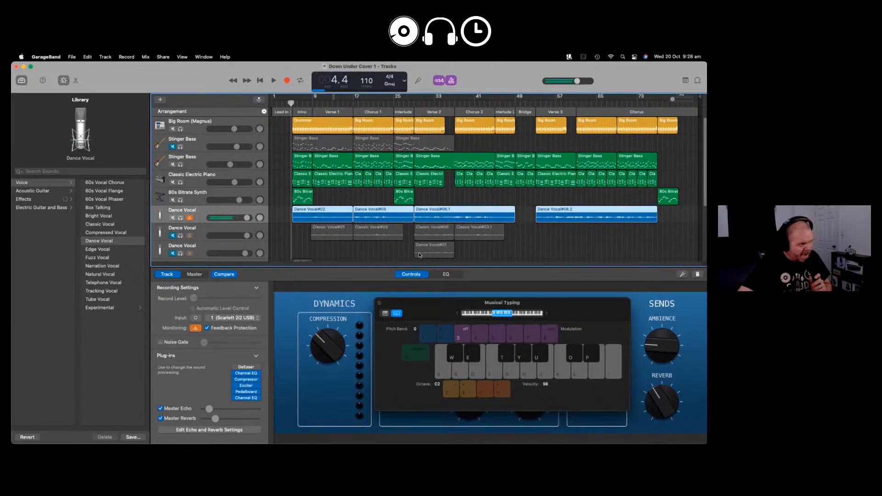
{"action": "right_click", "coordinate": [263, 211]}
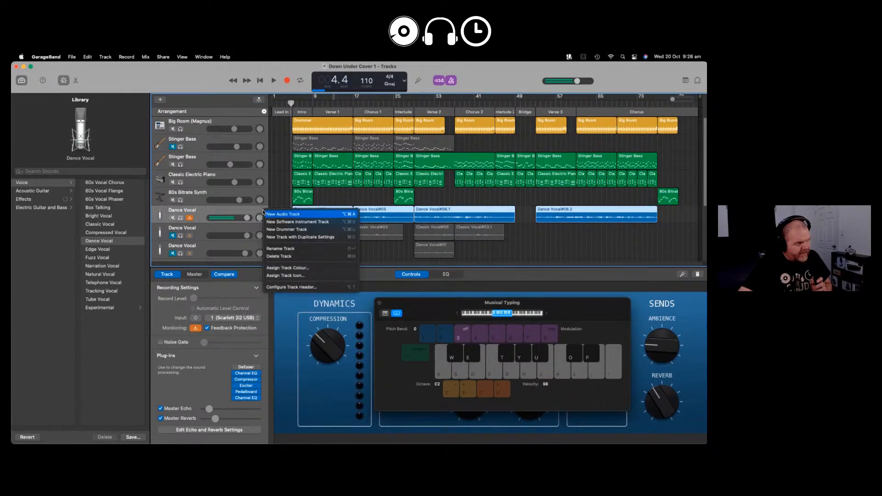
{"action": "left_click", "coordinate": [299, 237]}
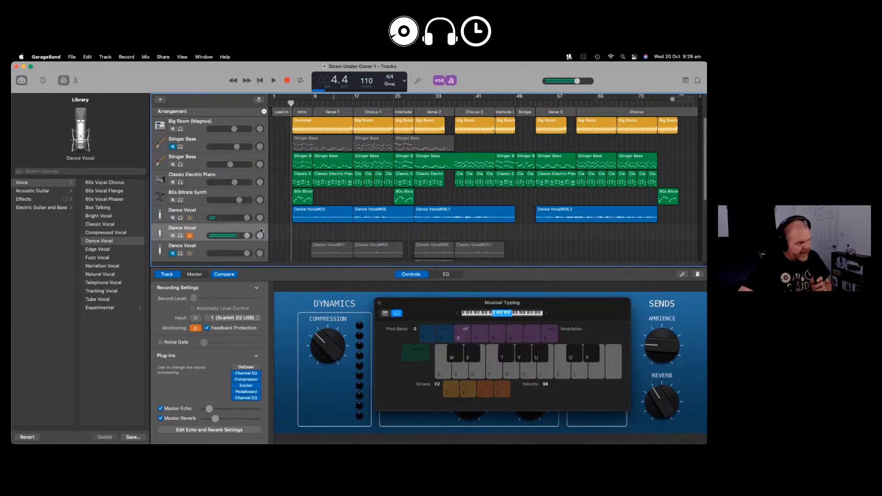
{"action": "right_click", "coordinate": [263, 211]}
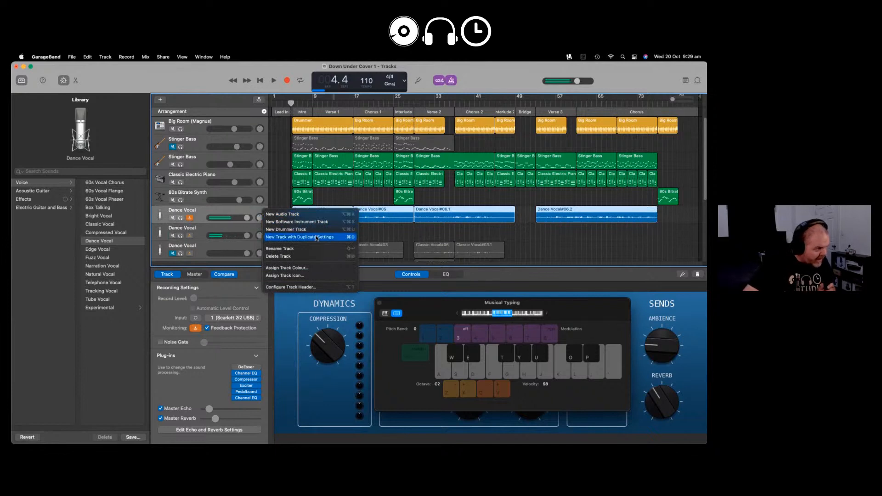
{"action": "left_click", "coordinate": [386, 232]}
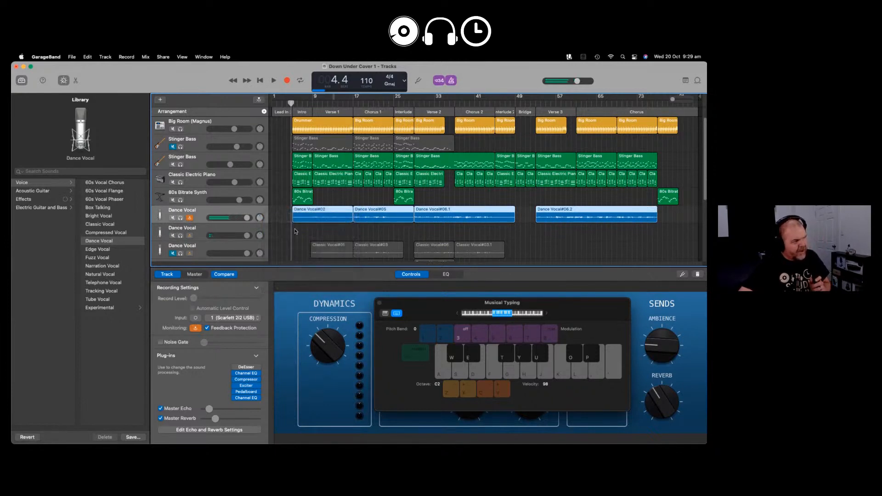
{"action": "key", "text": "super+BackSpace"}
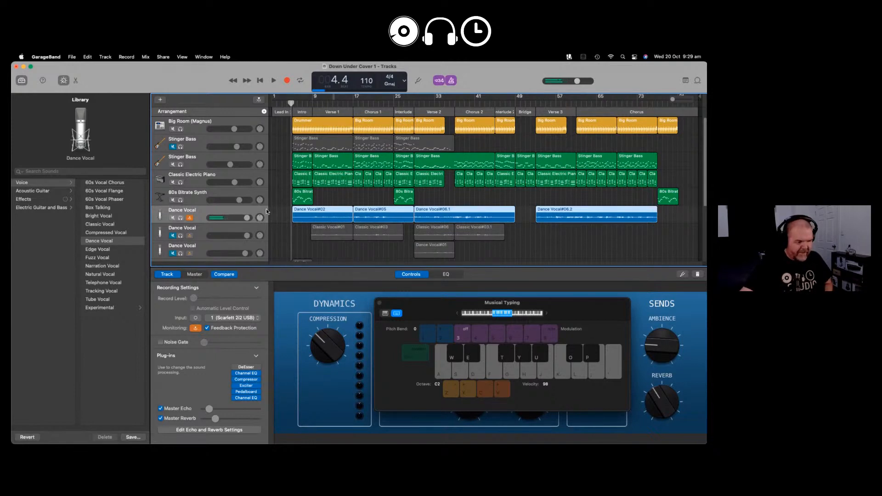
- Duplicate the main Dance Vocal track's settings to a new track, and lower the original track's volume to -12.0 dB during playback
{"action": "key", "text": "super+d"}
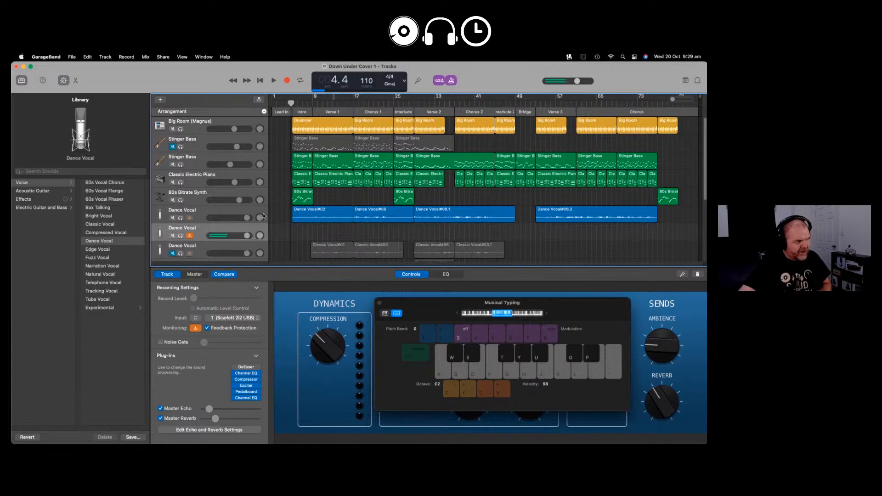
{"action": "left_click_drag", "start_coordinate": [248, 220], "coordinate": [218, 220]}
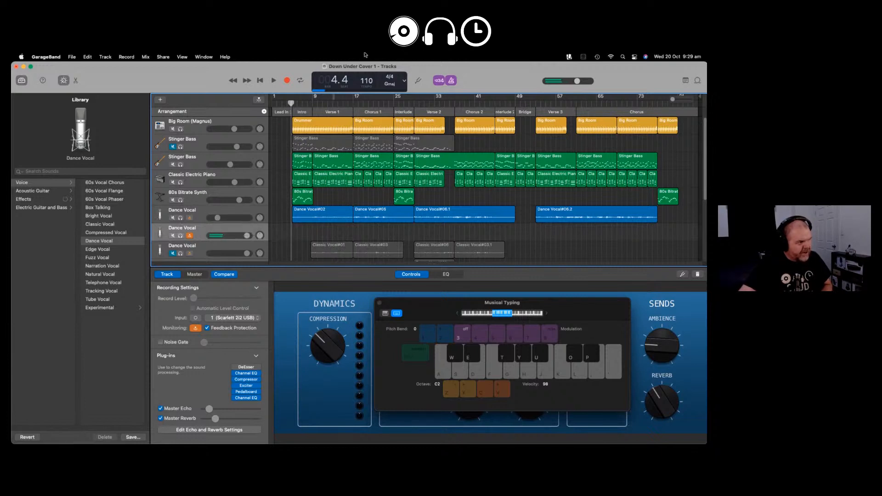
{"action": "left_click", "coordinate": [273, 81]}
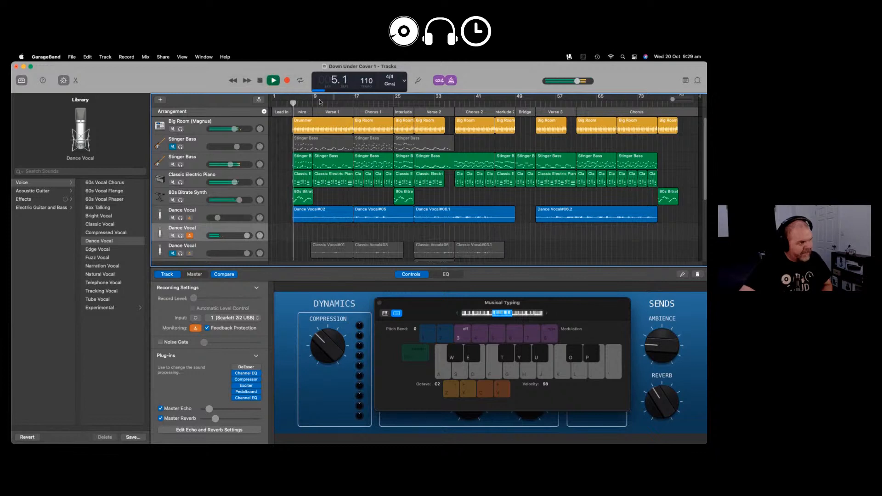
{"action": "left_click_drag", "start_coordinate": [218, 218], "coordinate": [224, 218]}
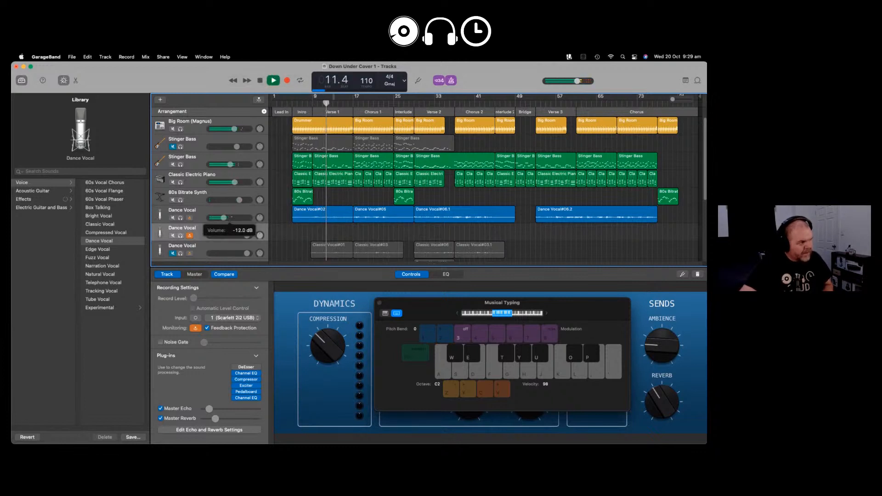
{"action": "key", "text": "space"}
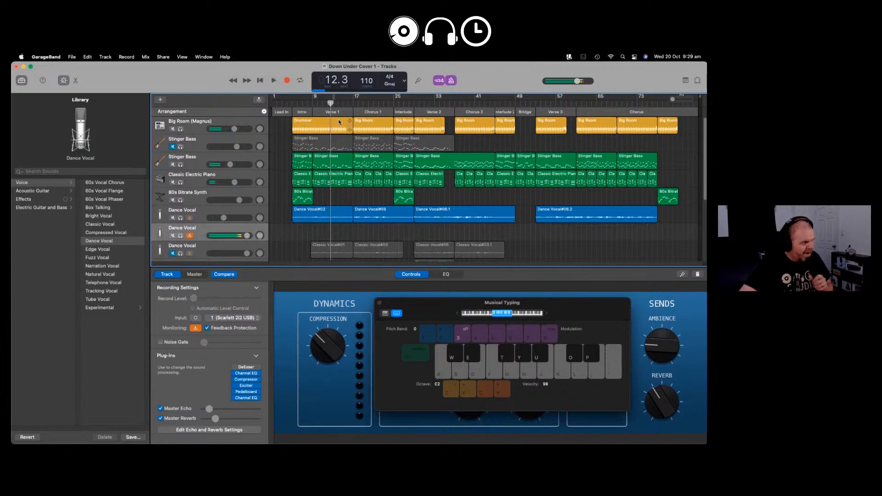
- Record a full vocal take on the new Dance Vocal track from bar 5 to about the end of bar 78
{"action": "left_click_drag", "start_coordinate": [331, 101], "coordinate": [291, 104]}
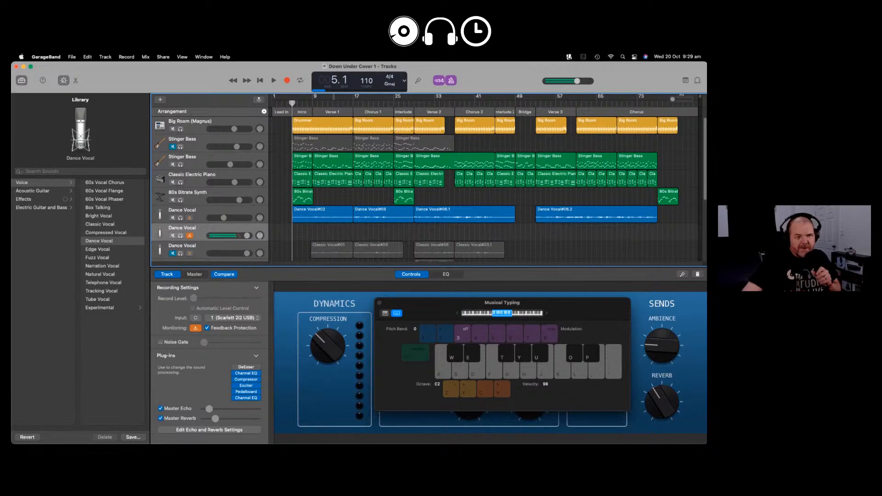
{"action": "key", "text": "super+Tab"}
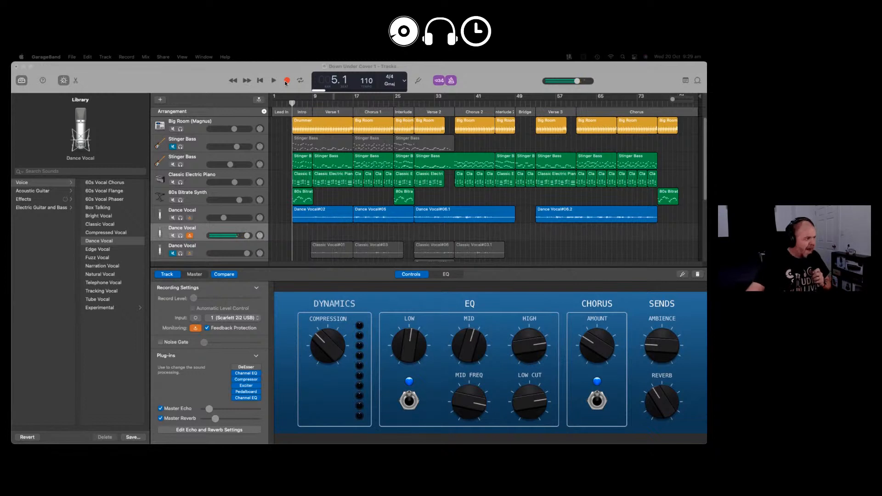
{"action": "left_click", "coordinate": [287, 81]}
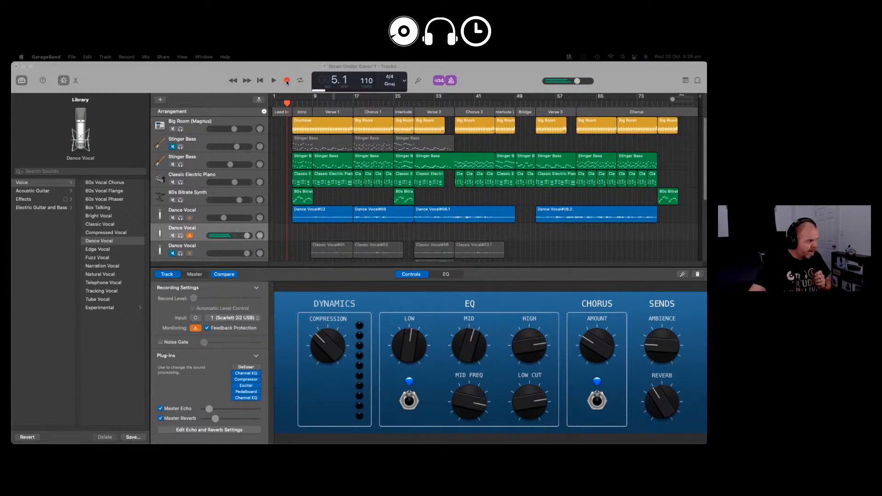
{"action": "key", "text": "super+k"}
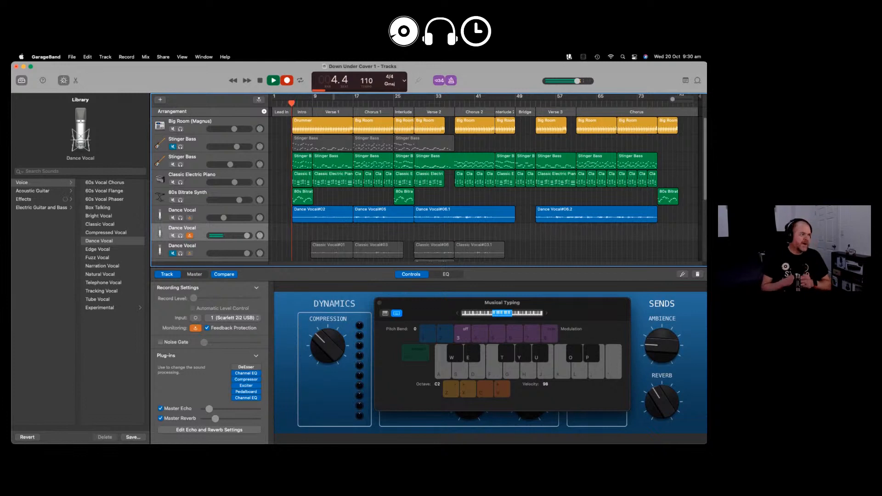
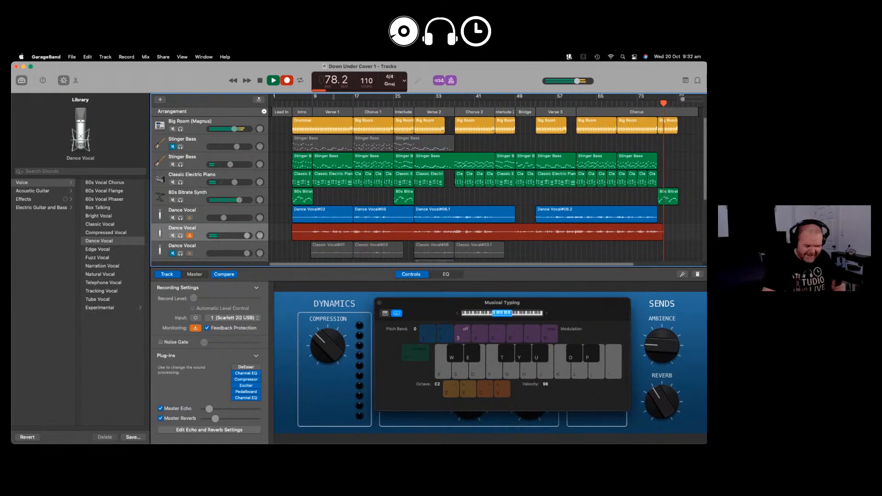
{"action": "key", "text": "space"}
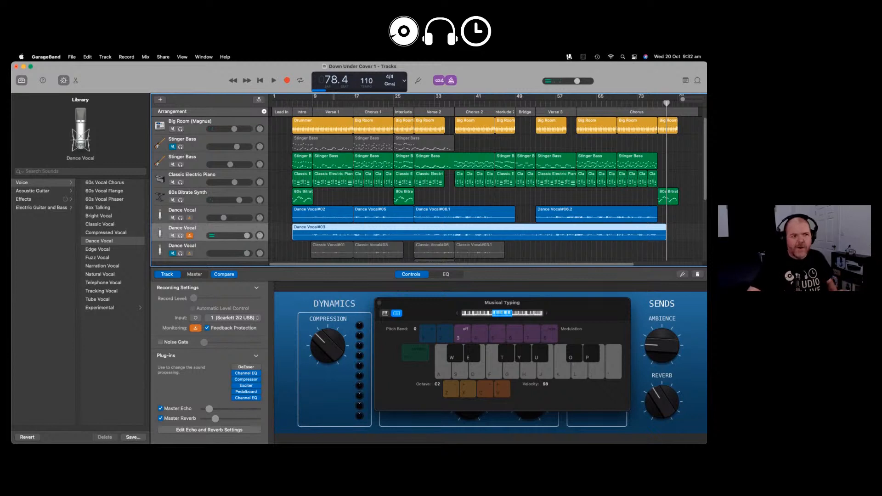
- Play the song from bar 5 to bar 25, slightly lowering the volumes of the newly recorded Dance Vocal and Classic Electric Piano tracks
{"action": "key", "text": "super+k"}
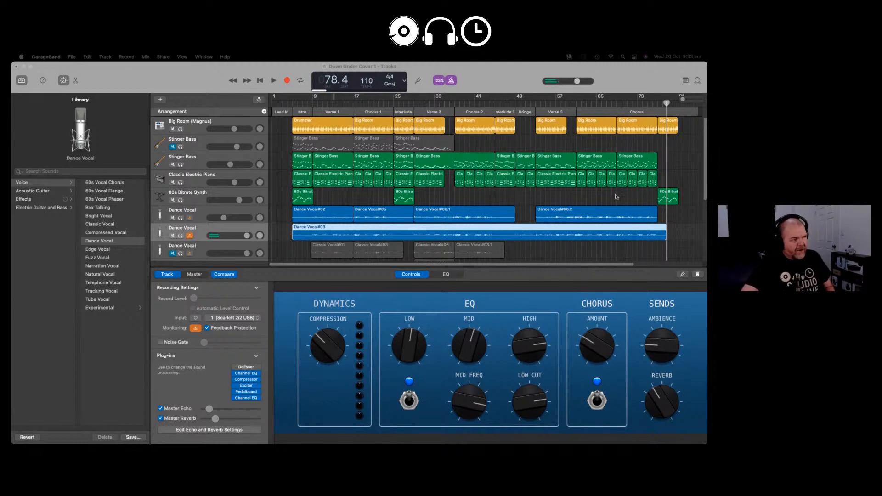
{"action": "left_click", "coordinate": [291, 103]}
{"action": "key", "text": "super+k"}
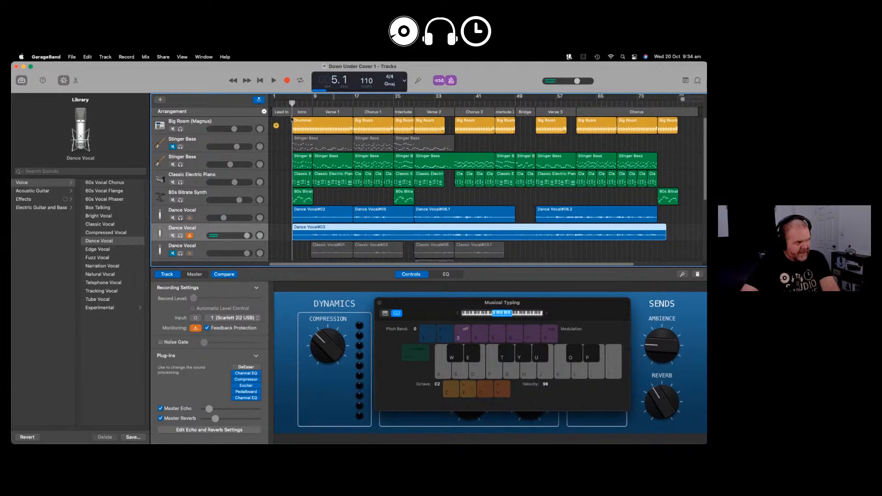
{"action": "key", "text": "space"}
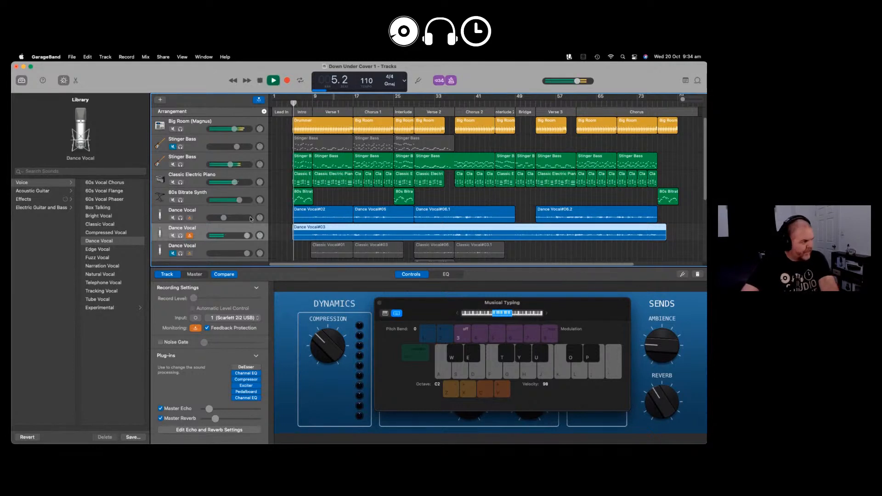
{"action": "left_click_drag", "start_coordinate": [247, 235], "coordinate": [245, 235]}
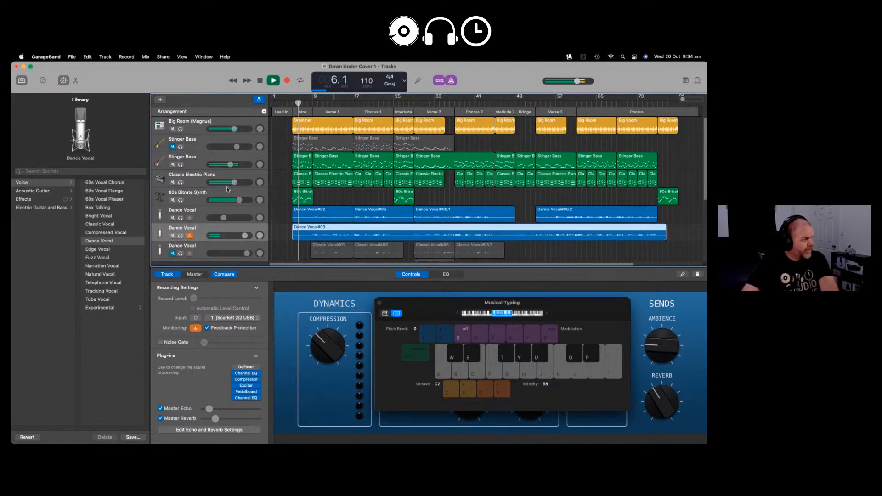
{"action": "left_click_drag", "start_coordinate": [234, 182], "coordinate": [228, 182]}
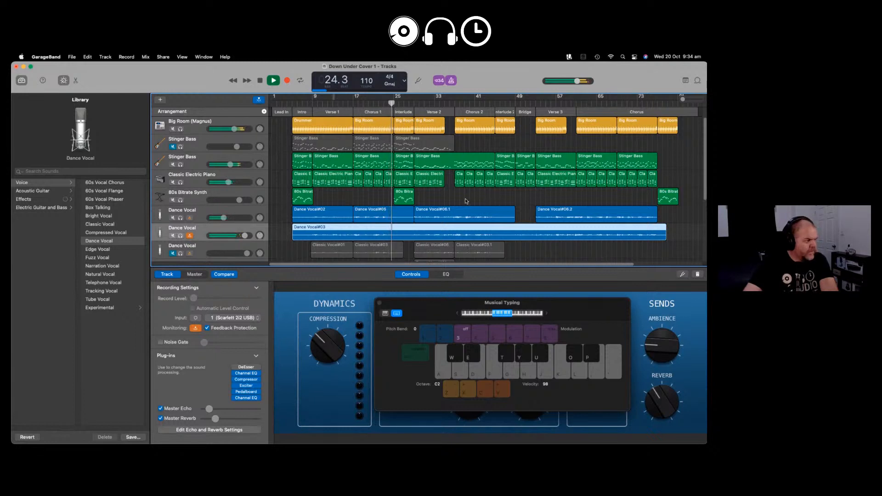
{"action": "key", "text": "space"}
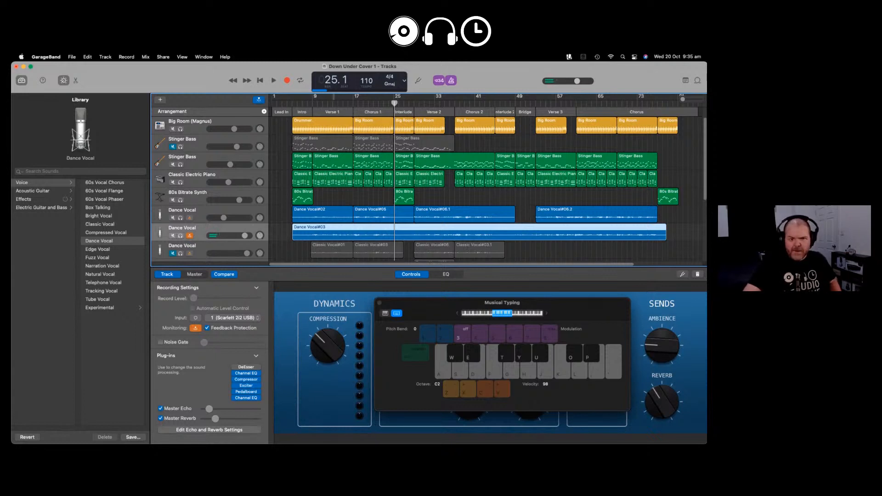
- Delete the muted Stinger Bass track together with its regions
{"action": "key", "text": "super+Tab"}
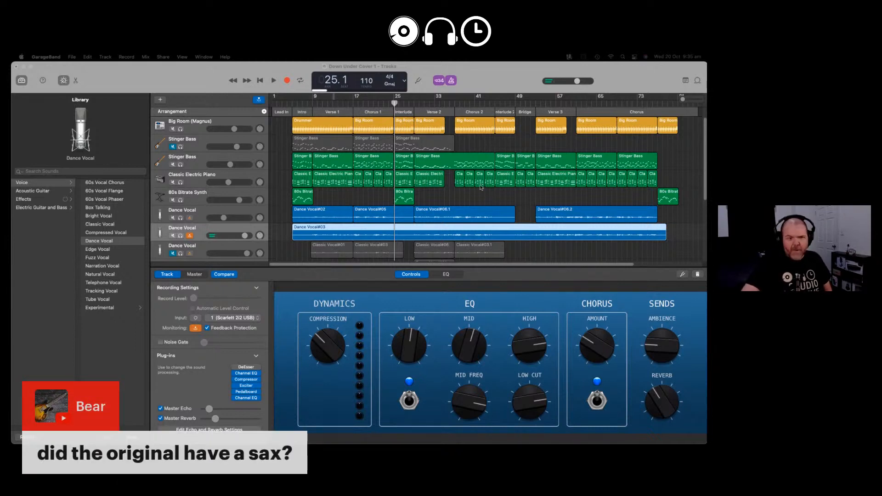
{"action": "scroll", "coordinate": [286, 200], "scroll_direction": "down", "scroll_amount": 2}
{"action": "scroll", "coordinate": [287, 200], "scroll_direction": "down", "scroll_amount": 5}
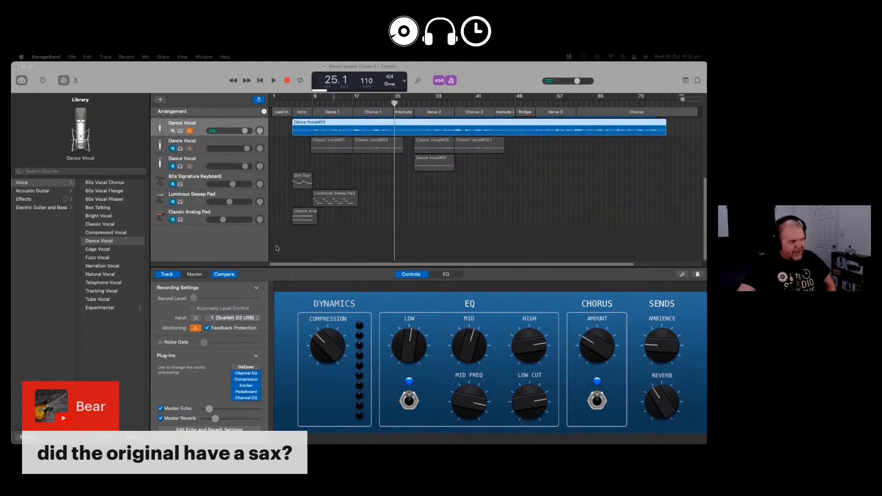
{"action": "scroll", "coordinate": [296, 237], "scroll_direction": "up", "scroll_amount": 3}
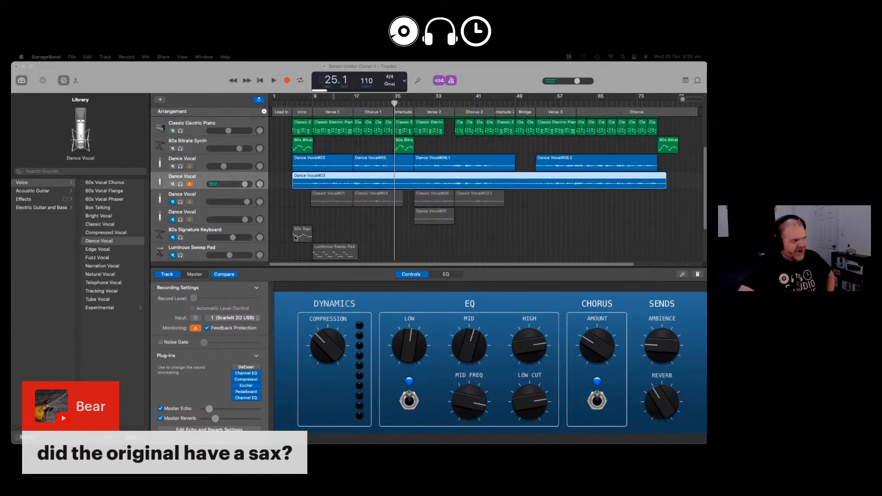
{"action": "scroll", "coordinate": [295, 238], "scroll_direction": "up", "scroll_amount": 3}
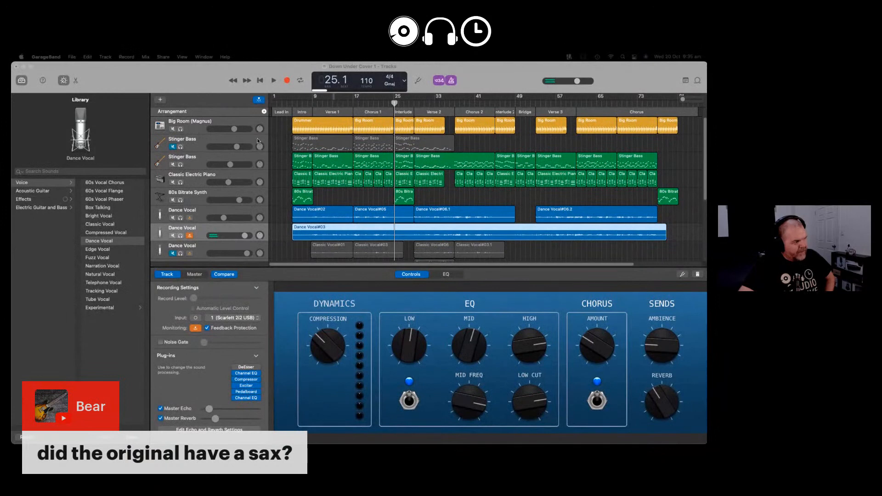
{"action": "left_click", "coordinate": [258, 141]}
{"action": "right_click", "coordinate": [258, 140]}
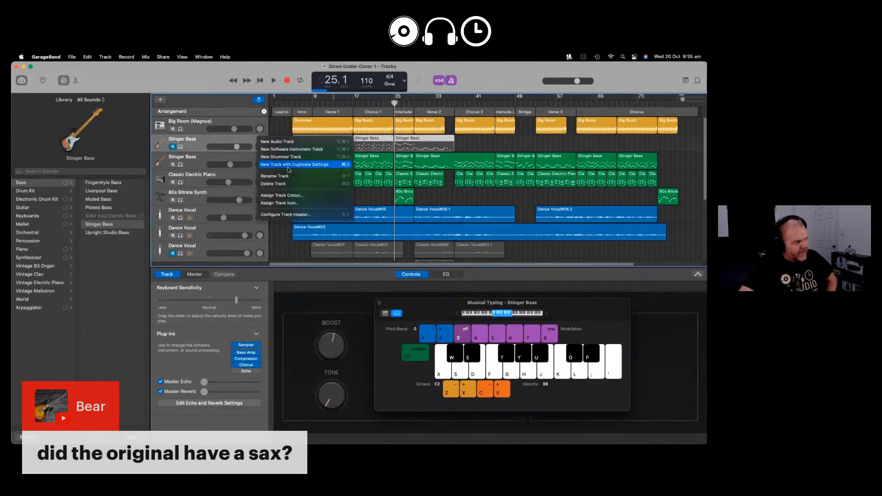
{"action": "left_click", "coordinate": [287, 184]}
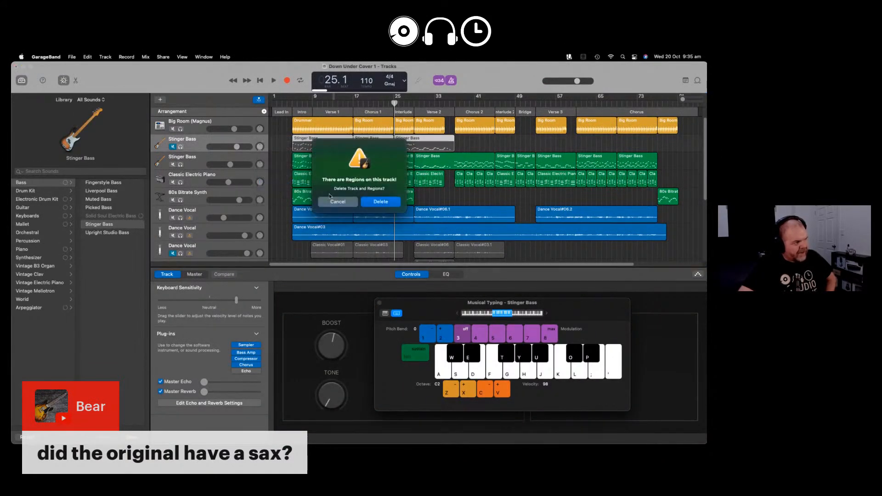
{"action": "left_click", "coordinate": [382, 203]}
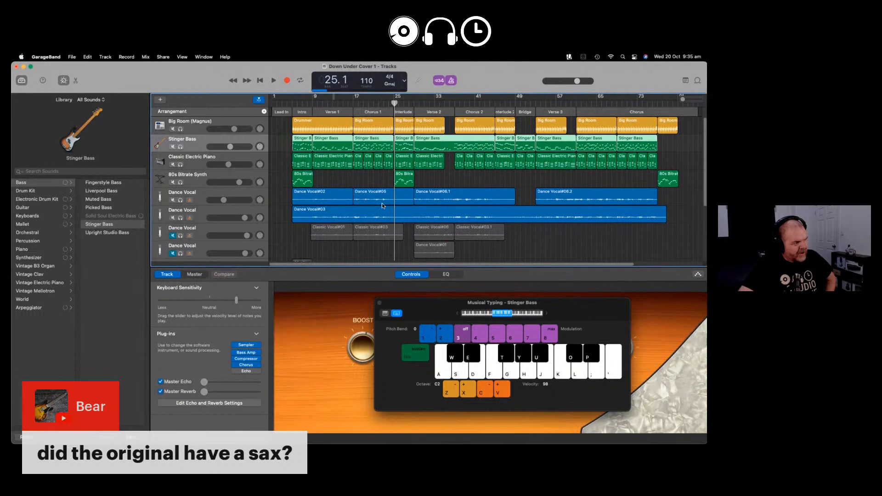
- Select the 80s Bitrate Synth track, move the playhead to bar 5 and try out melody notes with Musical Typing
{"action": "left_click", "coordinate": [262, 160]}
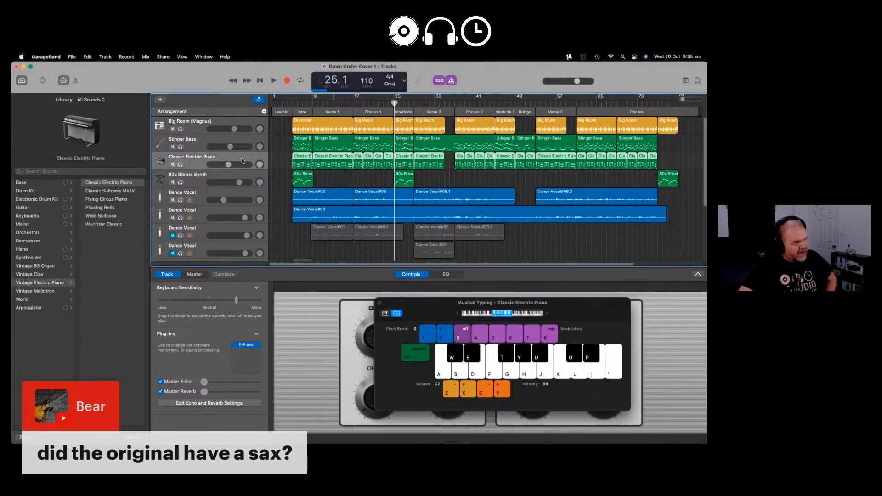
{"action": "left_click", "coordinate": [255, 178]}
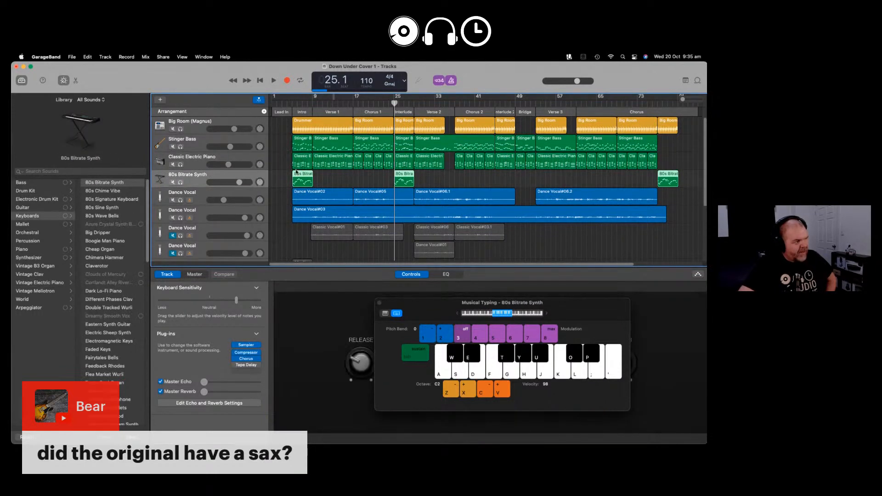
{"action": "key", "text": "f"}
{"action": "key", "text": "g"}
{"action": "left_click_drag", "start_coordinate": [395, 102], "coordinate": [292, 101]}
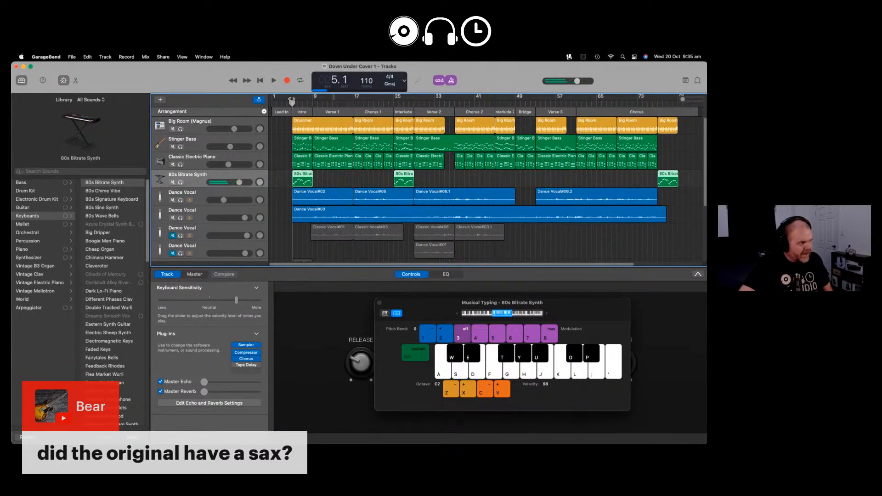
{"action": "key", "text": "semicolon"}
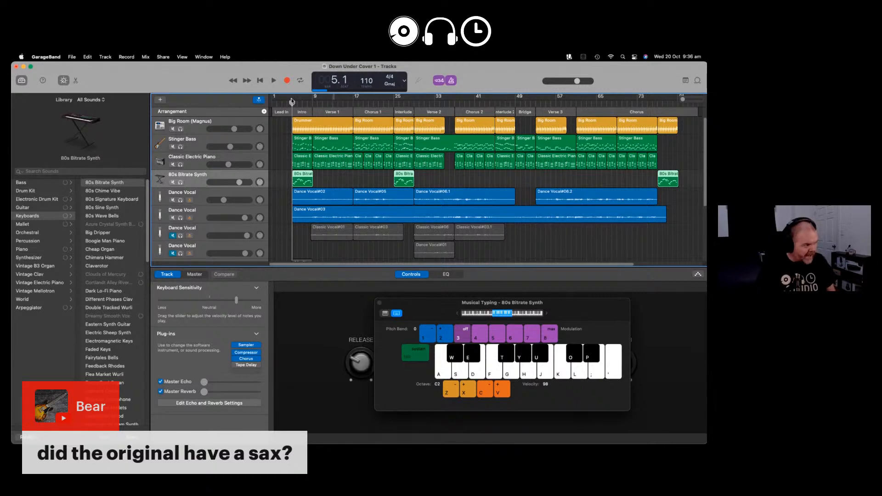
{"action": "key", "text": "k"}
{"action": "key", "text": "apostrophe"}
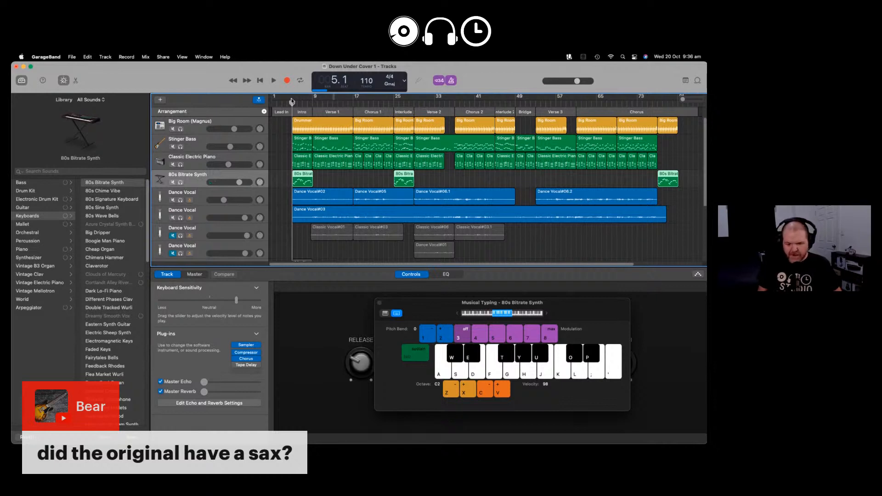
{"action": "key", "text": "apostrophe"}
{"action": "key", "text": "semicolon"}
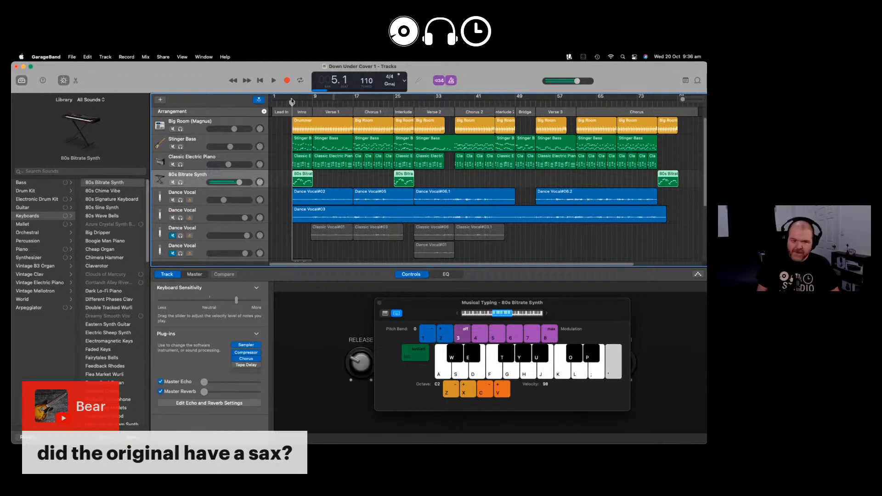
{"action": "key", "text": "apostrophe"}
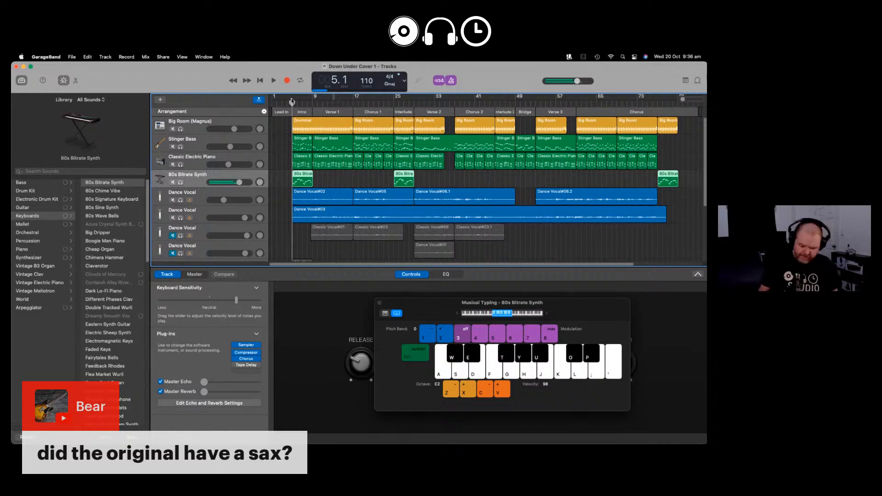
{"action": "key", "text": "apostrophe"}
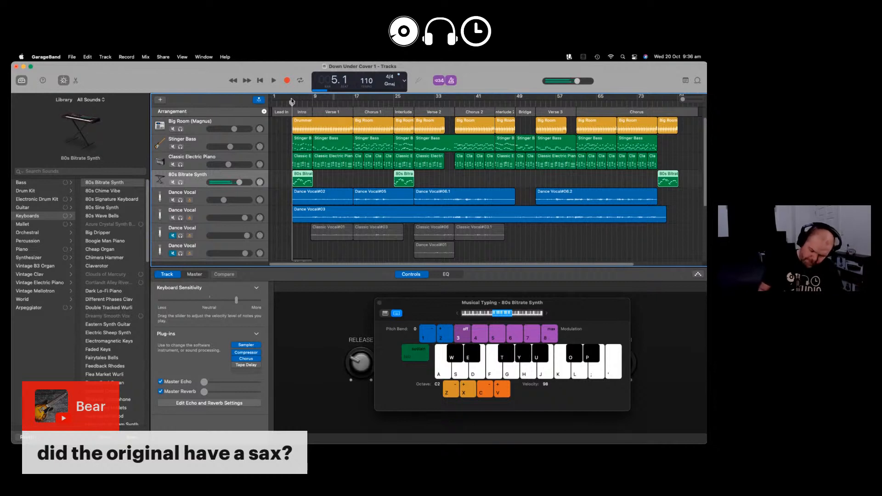
{"action": "key", "text": "apostrophe"}
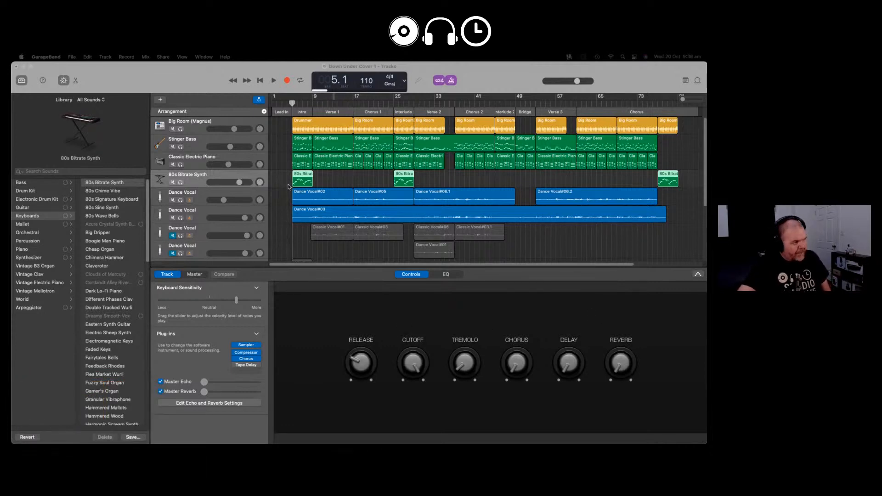
- Show Musical Typing again and play the intro from bar 5 while trying synth notes along with it
{"action": "scroll", "coordinate": [289, 186], "scroll_direction": "down", "scroll_amount": 2}
{"action": "scroll", "coordinate": [289, 186], "scroll_direction": "down", "scroll_amount": 4}
{"action": "scroll", "coordinate": [281, 197], "scroll_direction": "up", "scroll_amount": 6}
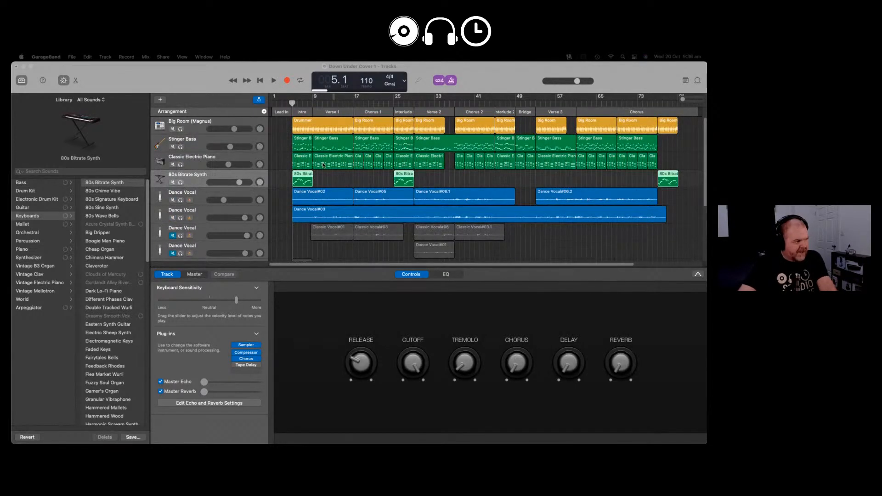
{"action": "key", "text": "super+k"}
{"action": "left_click", "coordinate": [302, 102]}
{"action": "left_click", "coordinate": [297, 111]}
{"action": "key", "text": "space"}
{"action": "key", "text": "s"}
{"action": "key", "text": "d"}
{"action": "key", "text": "s"}
{"action": "key", "text": "space"}
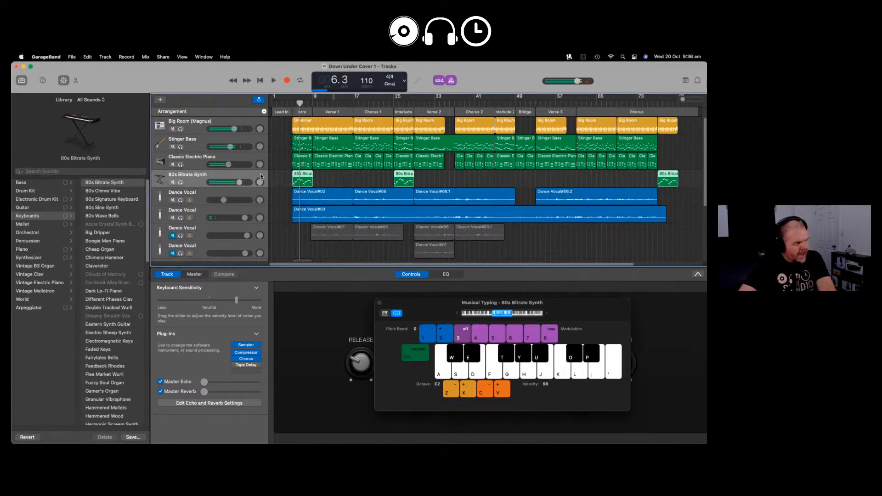
- Create a new track with the 80s Bitrate Synth track's duplicate settings and mute the original synth track
{"action": "right_click", "coordinate": [263, 177]}
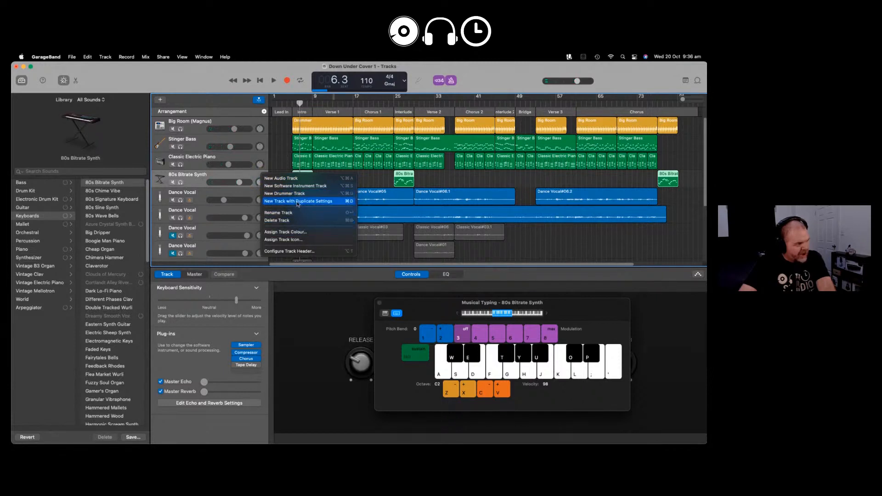
{"action": "left_click", "coordinate": [376, 181]}
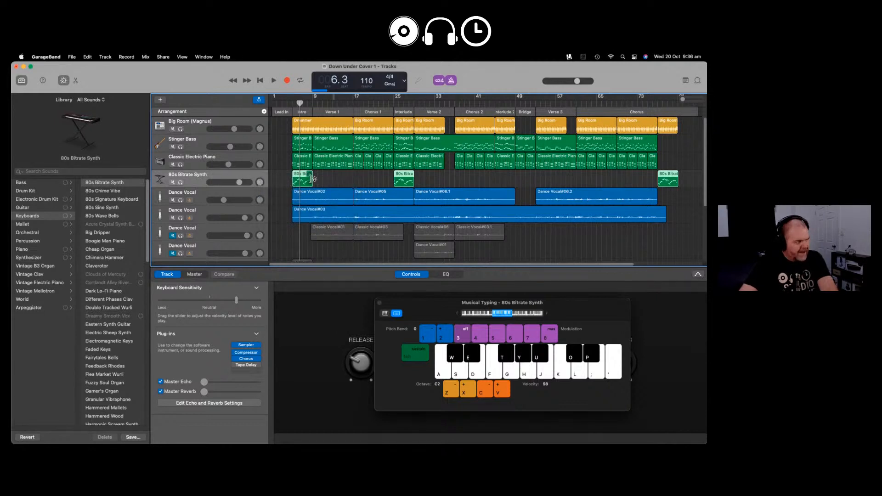
{"action": "key", "text": "super+d"}
{"action": "left_click", "coordinate": [173, 183]}
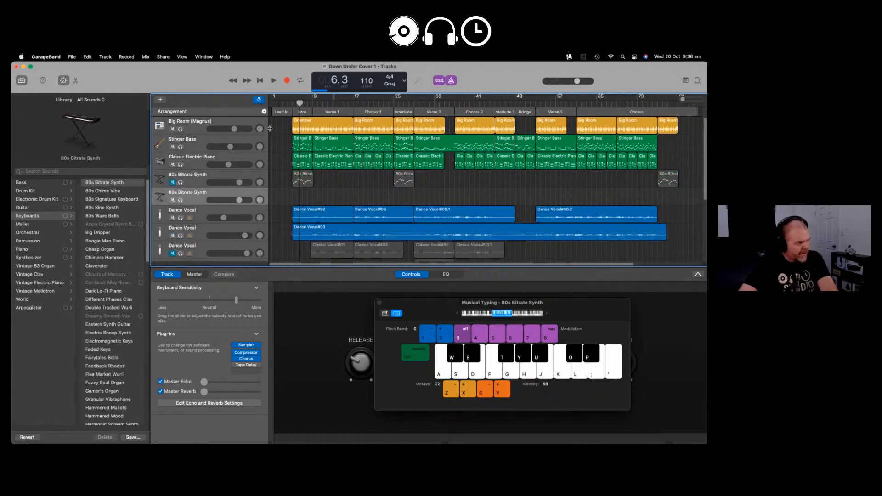
- Return the playhead to bar 5 and rehearse melody lines on the new 80s Bitrate Synth track with Musical Typing
{"action": "left_click_drag", "start_coordinate": [299, 104], "coordinate": [292, 102]}
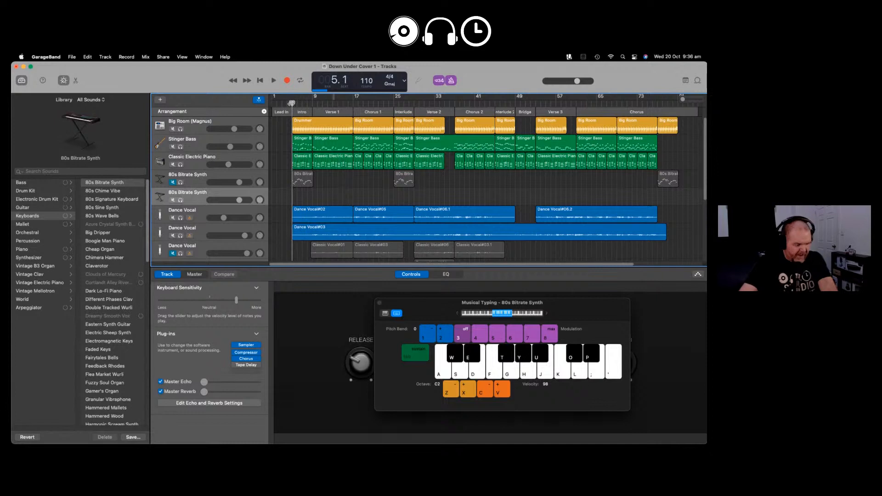
{"action": "key", "text": "apostrophe"}
{"action": "key", "text": "l"}
{"action": "key", "text": "k"}
{"action": "key", "text": "j"}
{"action": "key", "text": "h"}
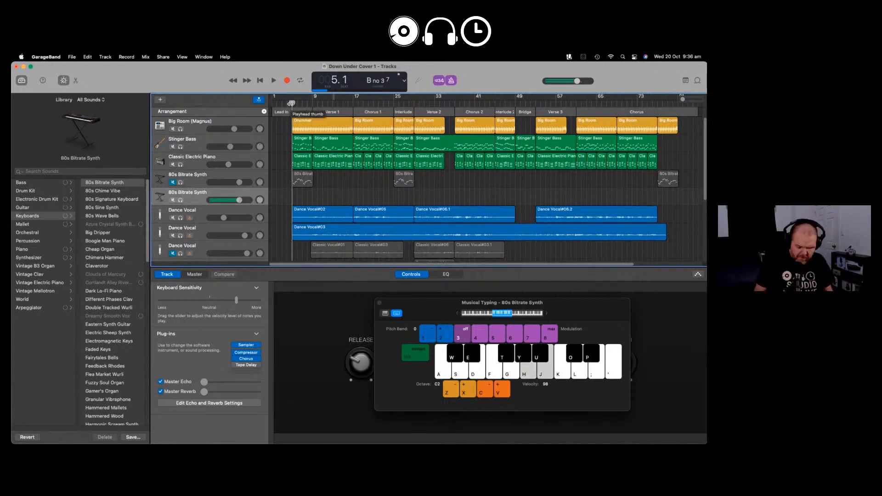
{"action": "key", "text": "f"}
{"action": "key", "text": "j"}
{"action": "key", "text": "j"}
{"action": "key", "text": "h"}
{"action": "key", "text": "j"}
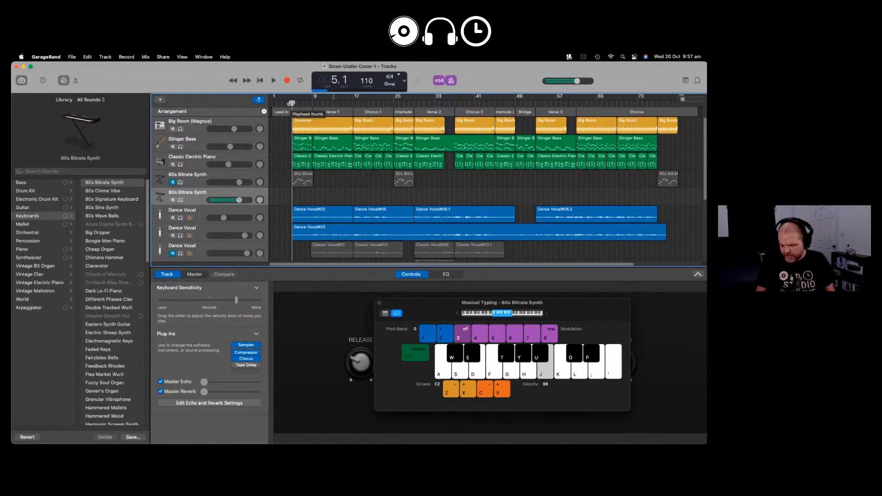
{"action": "key", "text": "d"}
{"action": "key", "text": "s"}
{"action": "key", "text": "f"}
{"action": "key", "text": "g"}
{"action": "key", "text": "h"}
{"action": "key", "text": "j"}
{"action": "key", "text": "d"}
{"action": "key", "text": "s"}
{"action": "key", "text": "t"}
{"action": "key", "text": "h"}
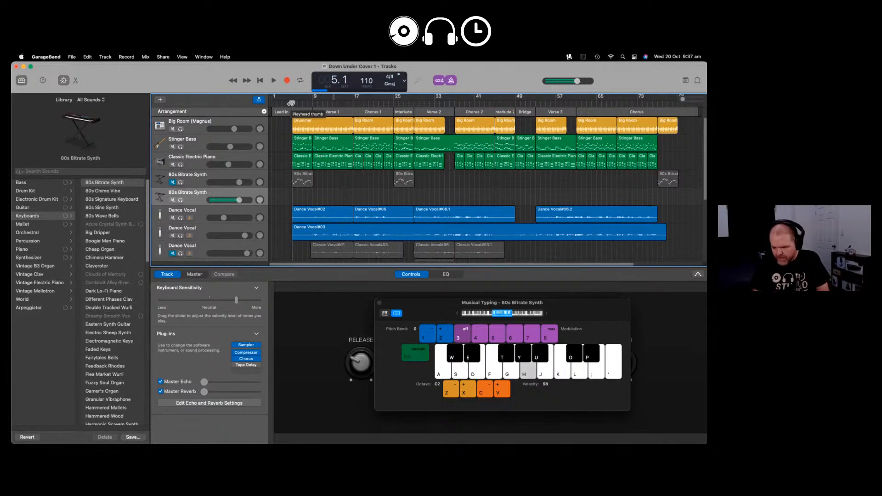
{"action": "key", "text": "l"}
{"action": "key", "text": "j"}
{"action": "key", "text": "l"}
{"action": "key", "text": "g"}
{"action": "key", "text": ";"}
{"action": "key", "text": "j"}
{"action": "key", "text": "l"}
{"action": "key", "text": ";"}
{"action": "key", "text": "j"}
{"action": "key", "text": "l"}
{"action": "key", "text": "j"}
{"action": "key", "text": "l"}
{"action": "key", "text": "l"}
{"action": "key", "text": "g"}
{"action": "key", "text": "semicolon"}
{"action": "key", "text": "l"}
{"action": "key", "text": "j"}
{"action": "key", "text": "l"}
{"action": "key", "text": "j"}
{"action": "key", "text": "g"}
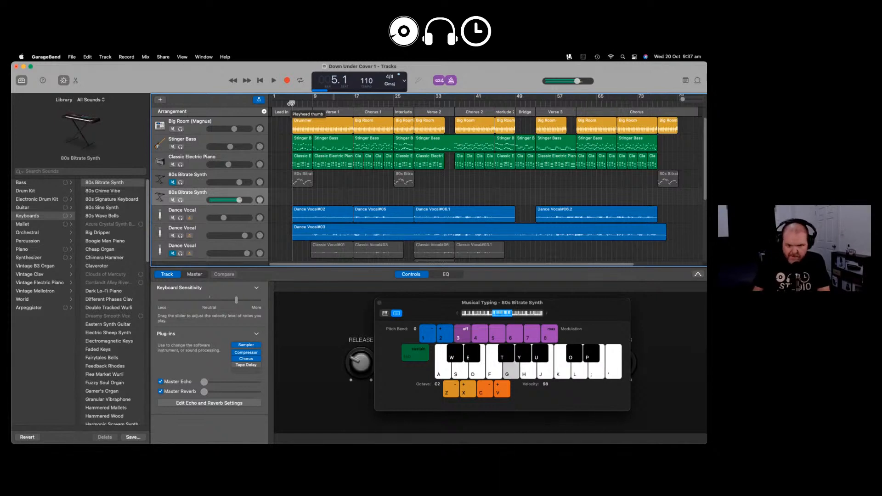
{"action": "key", "text": "semicolon"}
{"action": "key", "text": "l"}
{"action": "key", "text": "d"}
{"action": "key", "text": "s"}
{"action": "key", "text": "g"}
{"action": "key", "text": "h"}
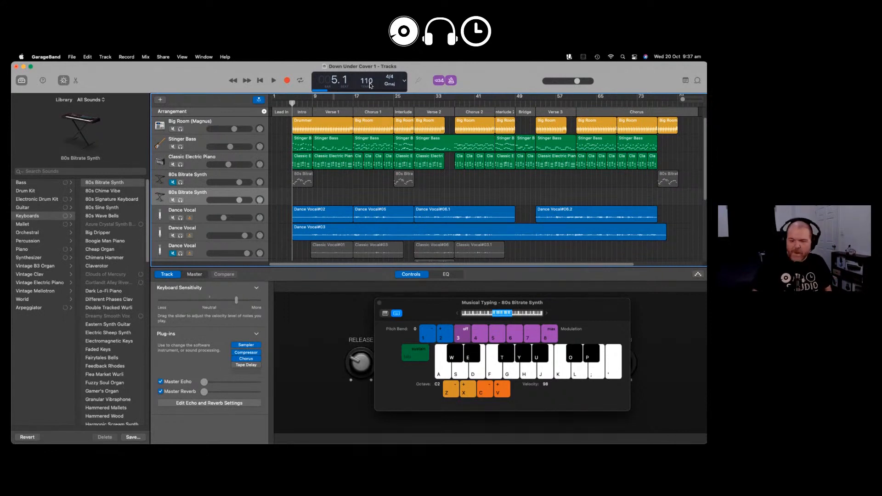
- Select the upper Dance Vocal track, raise the tempo to 121, and play from bars 5 and 17 while increasing it to 124
{"action": "left_click", "coordinate": [247, 213]}
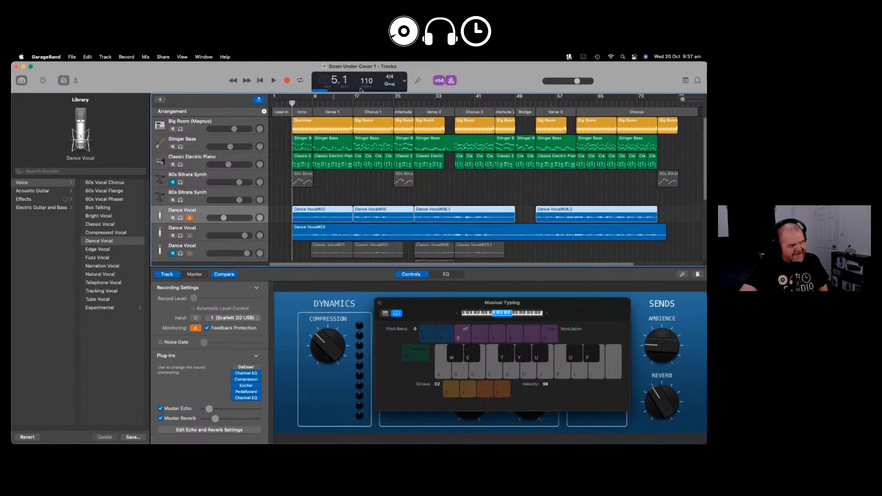
{"action": "left_click_drag", "start_coordinate": [366, 80], "coordinate": [366, 71]}
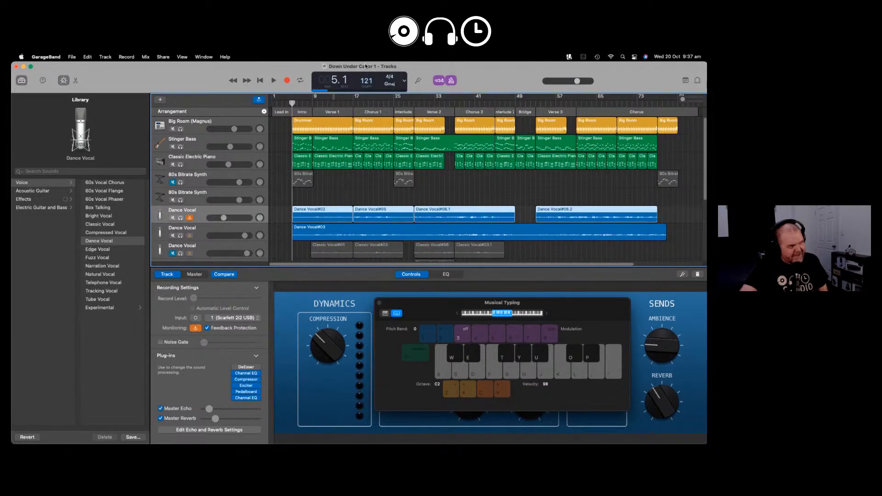
{"action": "key", "text": "space"}
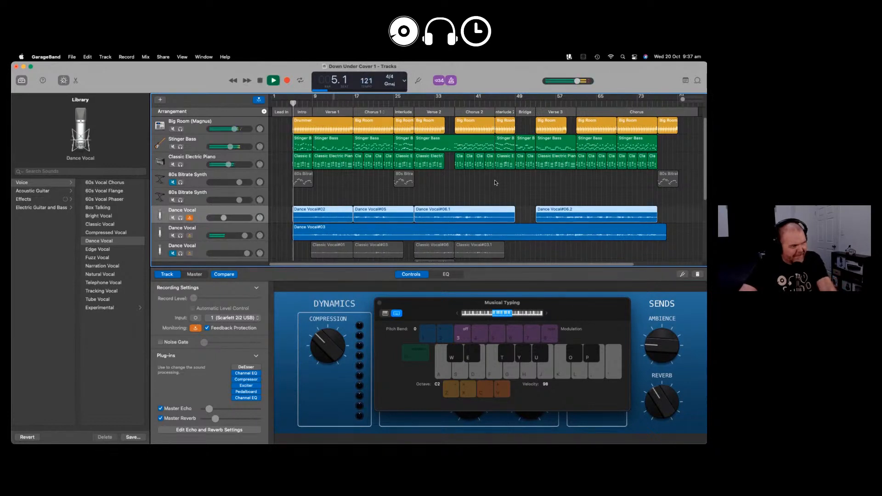
{"action": "left_click", "coordinate": [354, 101]}
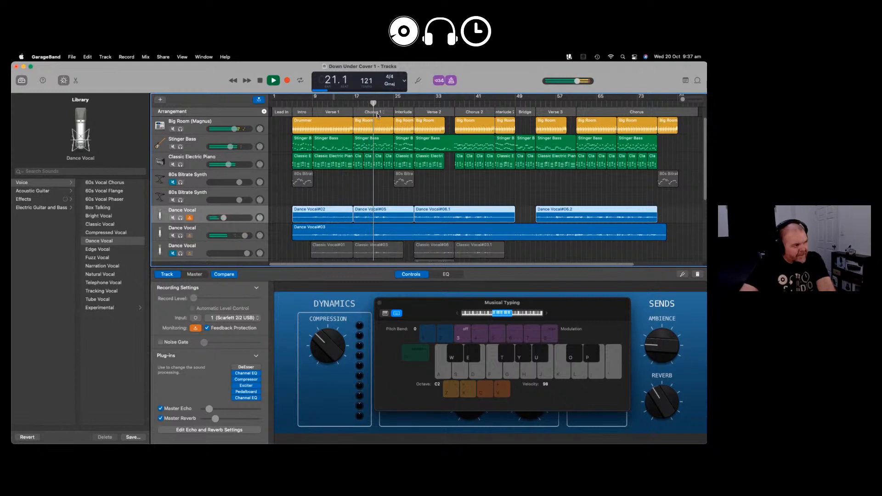
{"action": "key", "text": "space"}
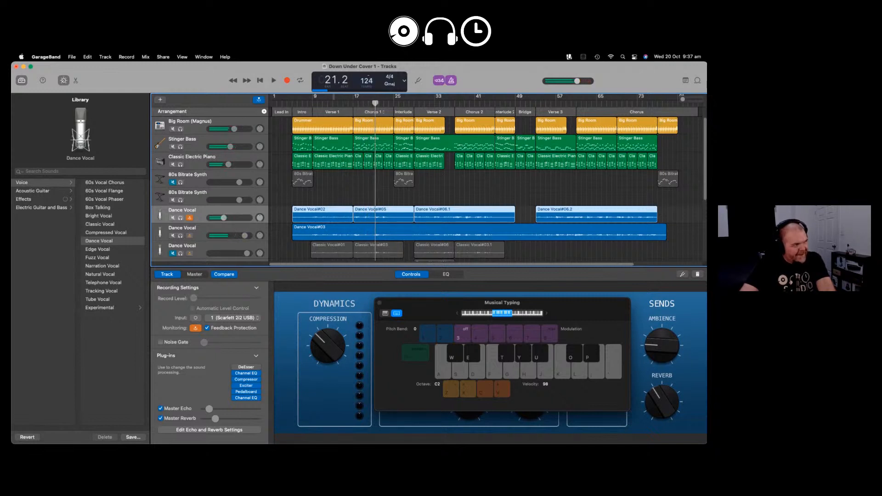
- Try faster playback from bar 21 to bar 40, raising the project tempo through 144 and 175 to 204
{"action": "key", "text": "space"}
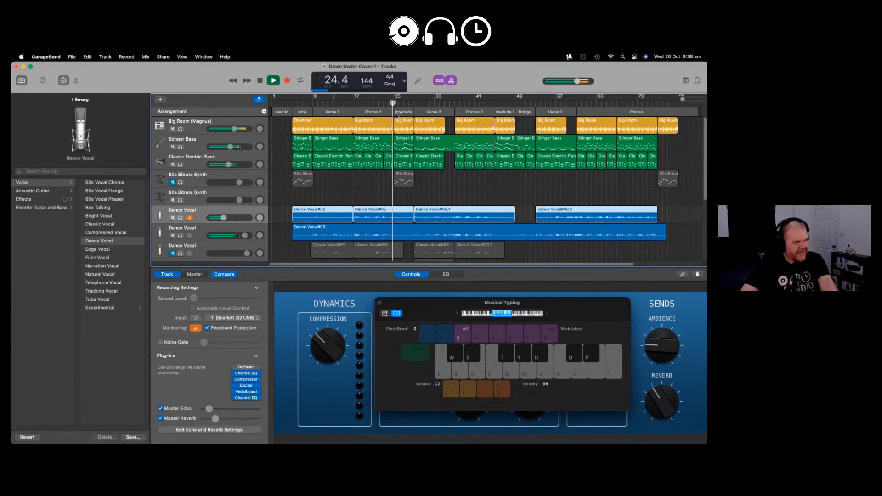
{"action": "key", "text": "space"}
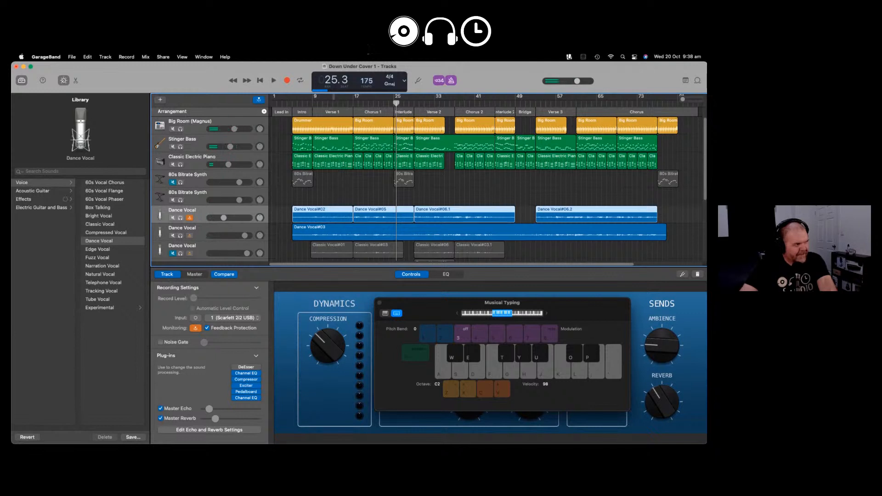
{"action": "left_click_drag", "start_coordinate": [369, 83], "coordinate": [368, 81]}
{"action": "key", "text": "space"}
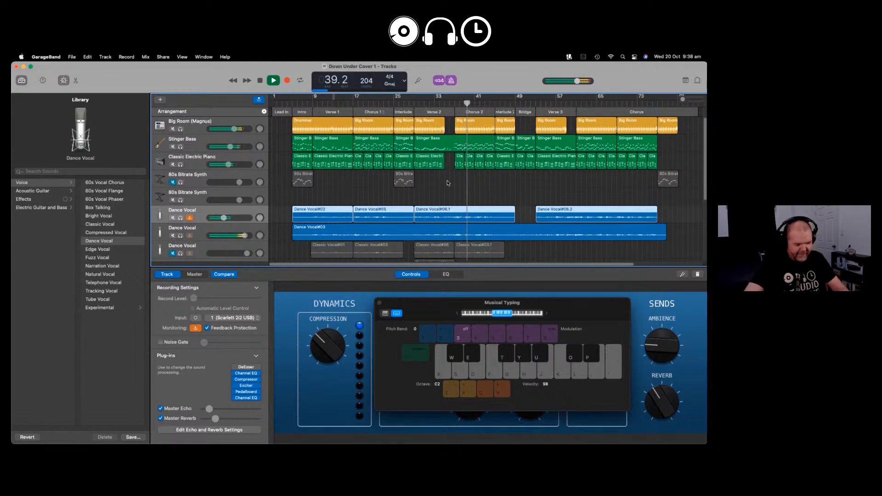
{"action": "key", "text": "space"}
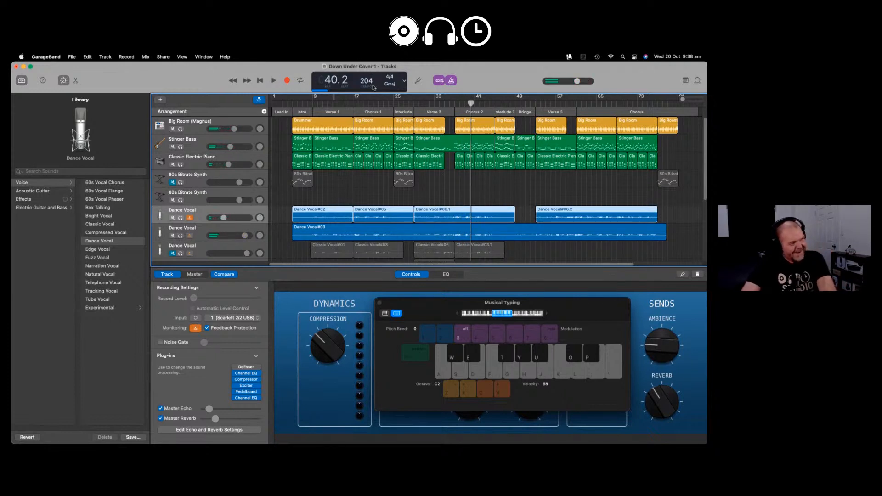
- Set the project tempo to 124 and play the song from bar 40 to bar 46
{"action": "left_click_drag", "start_coordinate": [369, 176], "coordinate": [365, 189]}
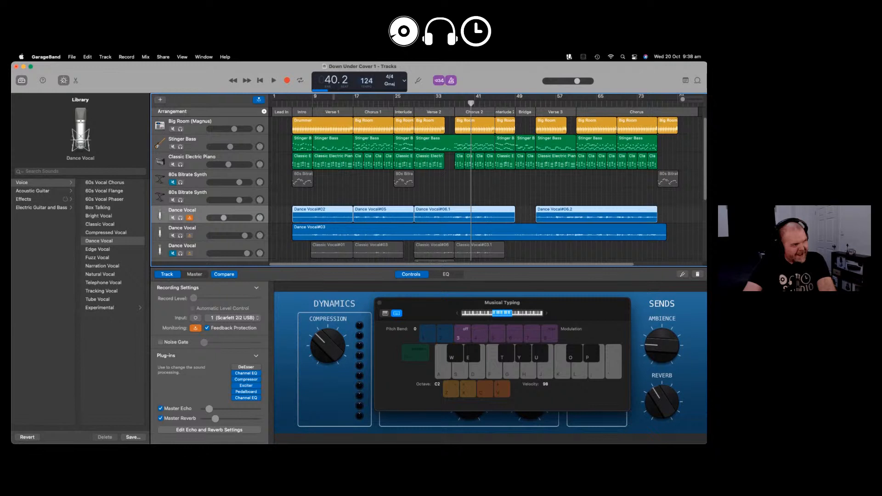
{"action": "key", "text": "space"}
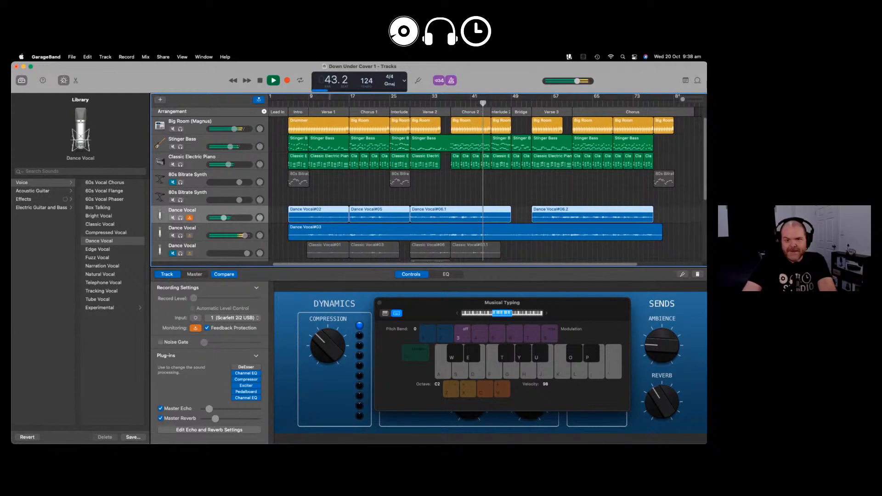
{"action": "key", "text": "super+Tab"}
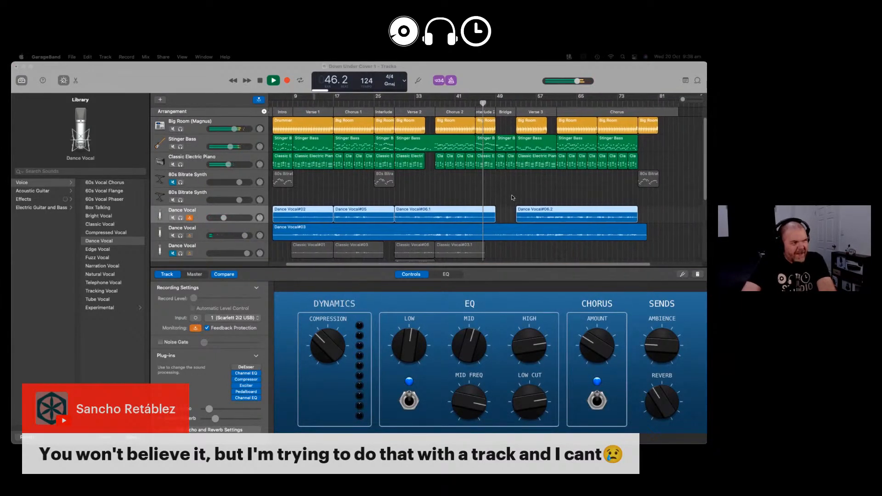
{"action": "left_click", "coordinate": [491, 188]}
{"action": "key", "text": "space"}
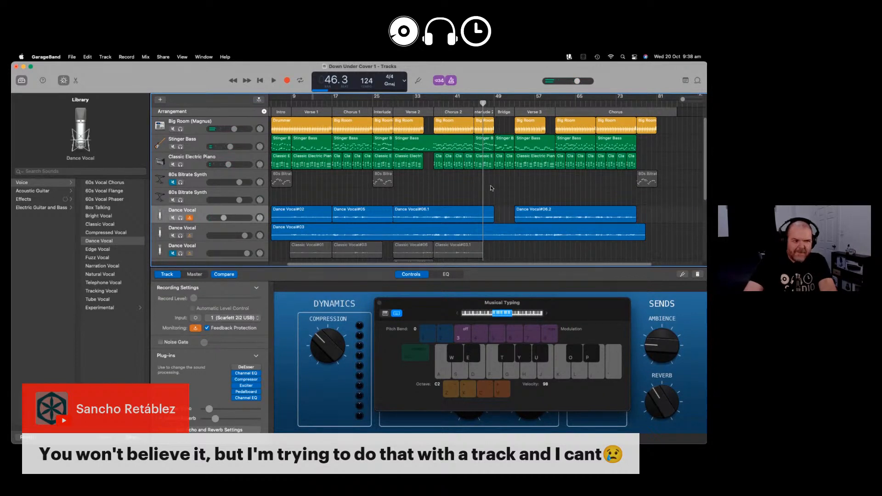
- Move the playhead back to bar 8, select regions on the upper Dance Vocal track and clear the selection
{"action": "left_click_drag", "start_coordinate": [473, 103], "coordinate": [282, 104]}
{"action": "left_click", "coordinate": [307, 104]}
{"action": "left_click", "coordinate": [324, 216]}
{"action": "left_click", "coordinate": [480, 215]}
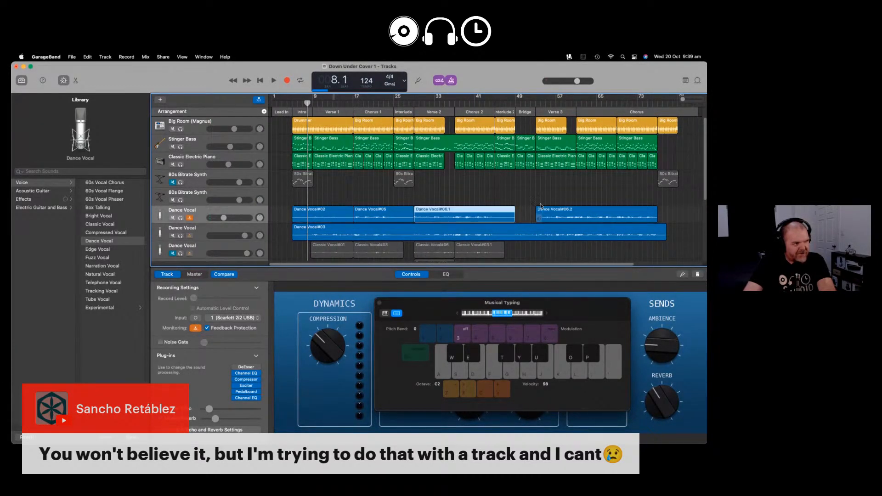
{"action": "left_click", "coordinate": [498, 189]}
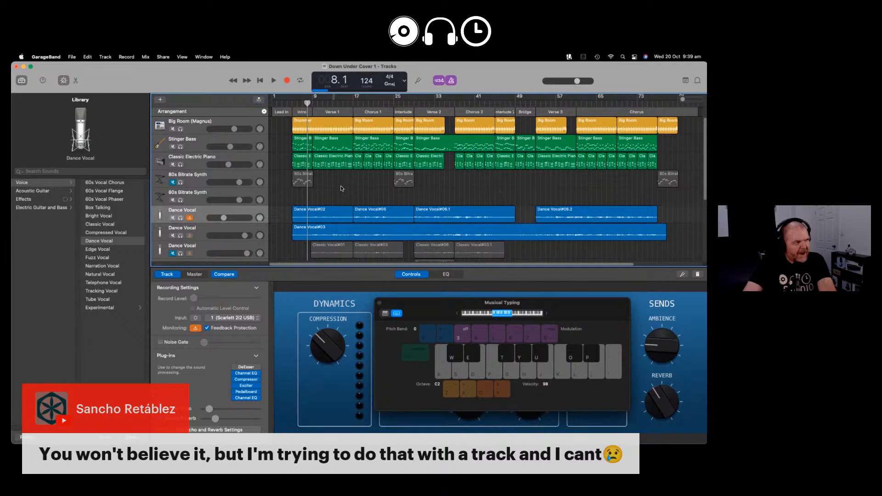
- Move the playhead back to bar 5, select the lower 80s Bitrate Synth track and bring up Musical Typing
{"action": "key", "text": "comma"}
{"action": "key", "text": "comma"}
{"action": "key", "text": "comma"}
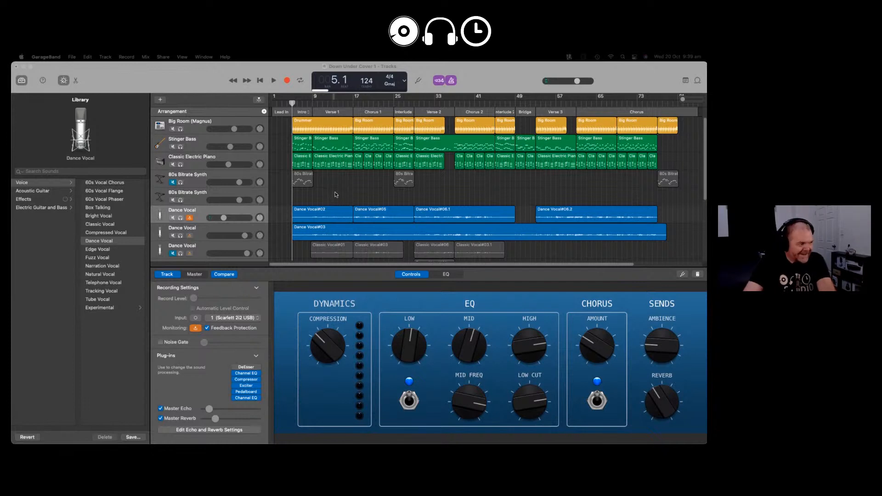
{"action": "left_click", "coordinate": [260, 196]}
{"action": "key", "text": "super+k"}
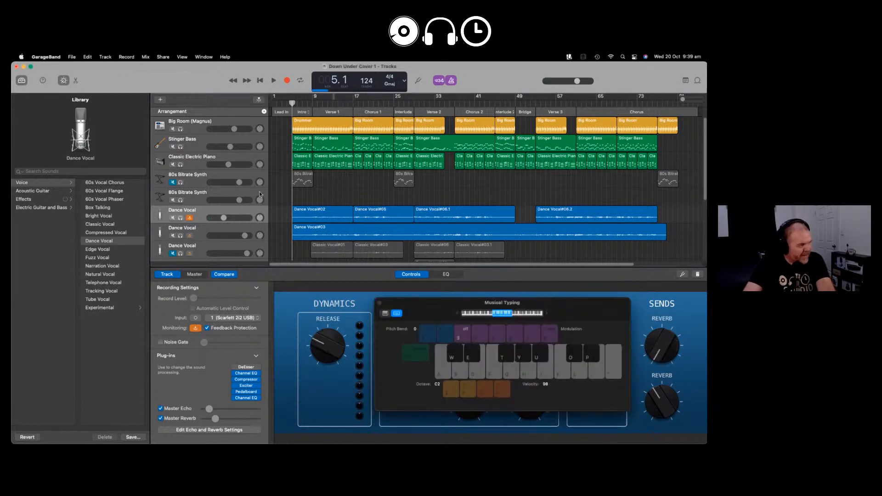
- Practise the Intro melody on the lower 80s Bitrate Synth track with Musical Typing, without recording
{"action": "key", "text": "k"}
{"action": "key", "text": "j"}
{"action": "key", "text": "d"}
{"action": "key", "text": "k"}
{"action": "key", "text": "j"}
{"action": "key", "text": "s"}
{"action": "key", "text": "j"}
{"action": "key", "text": "d"}
{"action": "key", "text": "s"}
{"action": "key", "text": "f"}
{"action": "key", "text": "t"}
{"action": "key", "text": "h"}
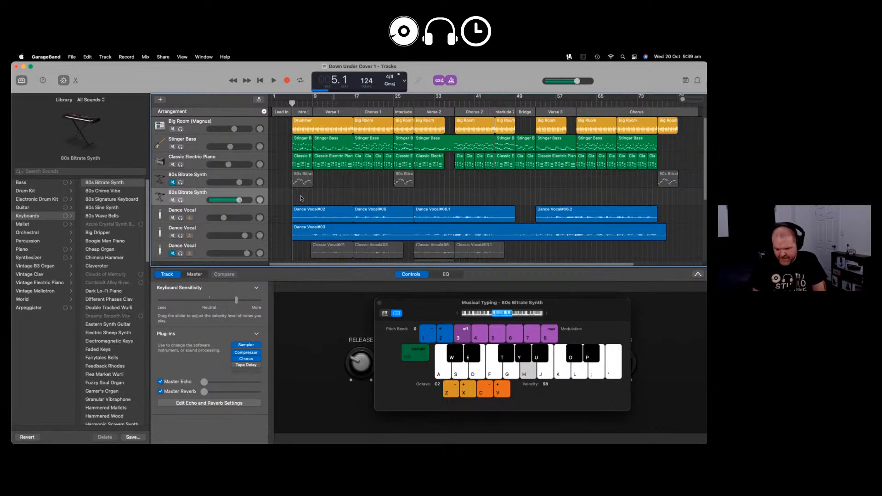
{"action": "key", "text": "l"}
{"action": "key", "text": "l"}
{"action": "key", "text": "g"}
{"action": "key", "text": "l"}
{"action": "key", "text": "semicolon"}
{"action": "key", "text": "j"}
{"action": "key", "text": "l"}
{"action": "key", "text": "j"}
{"action": "key", "text": "semicolon"}
{"action": "key", "text": "l"}
{"action": "key", "text": "j"}
{"action": "key", "text": "l"}
{"action": "key", "text": "j"}
{"action": "key", "text": "g"}
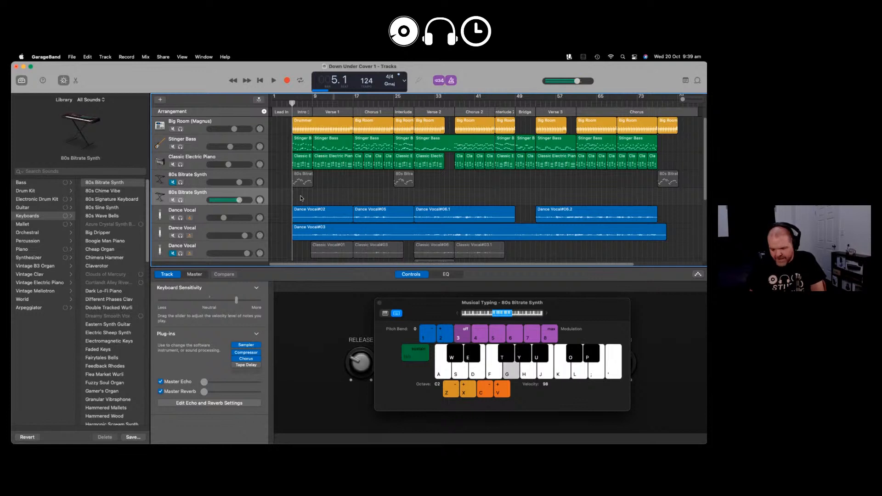
{"action": "key", "text": "g"}
{"action": "key", "text": "l"}
{"action": "key", "text": "j"}
{"action": "key", "text": "l"}
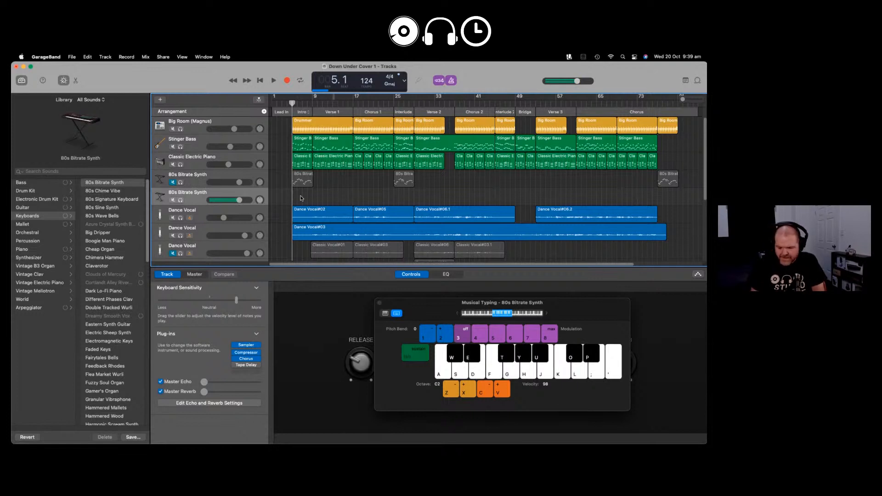
{"action": "key", "text": "l"}
{"action": "key", "text": "j"}
{"action": "key", "text": "g"}
{"action": "key", "text": "l"}
{"action": "key", "text": "semicolon"}
{"action": "key", "text": "g"}
{"action": "key", "text": "l"}
{"action": "key", "text": "j"}
{"action": "key", "text": "l"}
{"action": "key", "text": "j"}
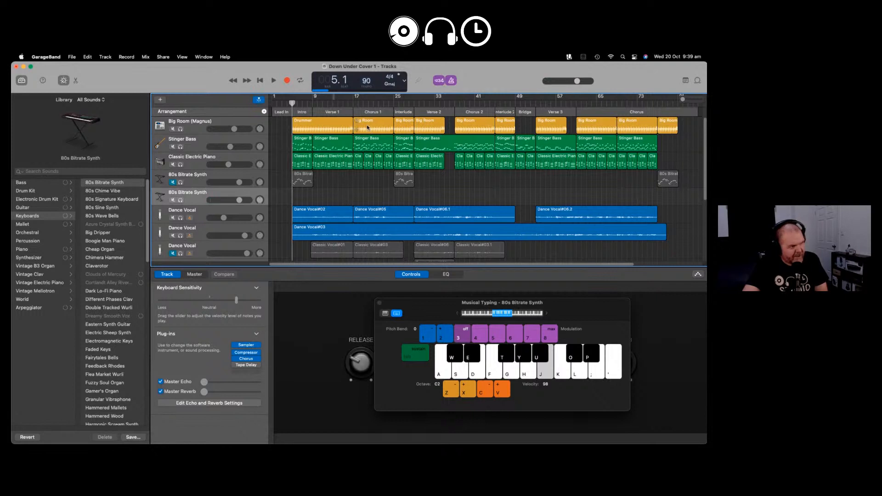
- Lower the project tempo to 80 and try out a few notes on the synth
{"action": "key", "text": "d"}
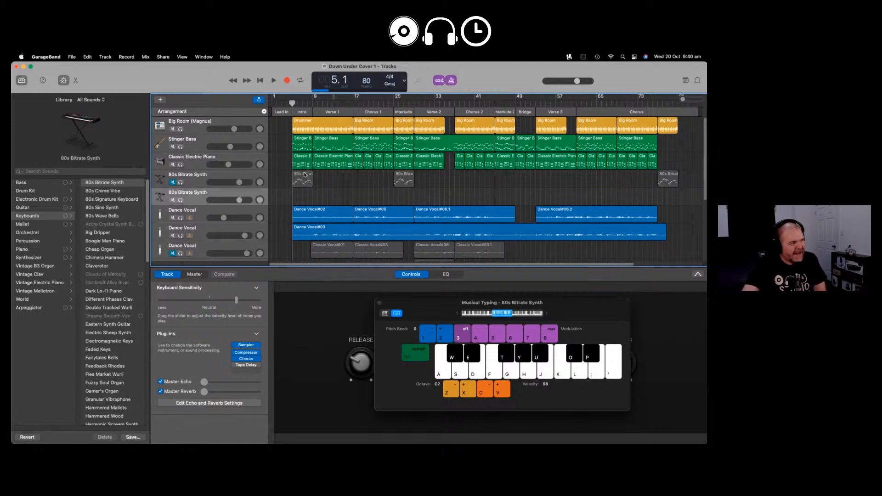
{"action": "left_click_drag", "start_coordinate": [308, 143], "coordinate": [314, 143]}
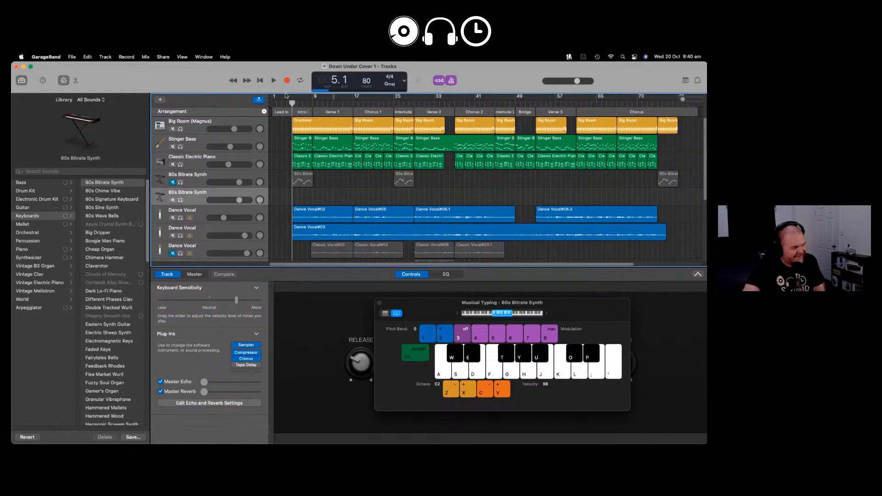
{"action": "key", "text": "u"}
{"action": "key", "text": "e"}
{"action": "key", "text": "u"}
{"action": "key", "text": "e"}
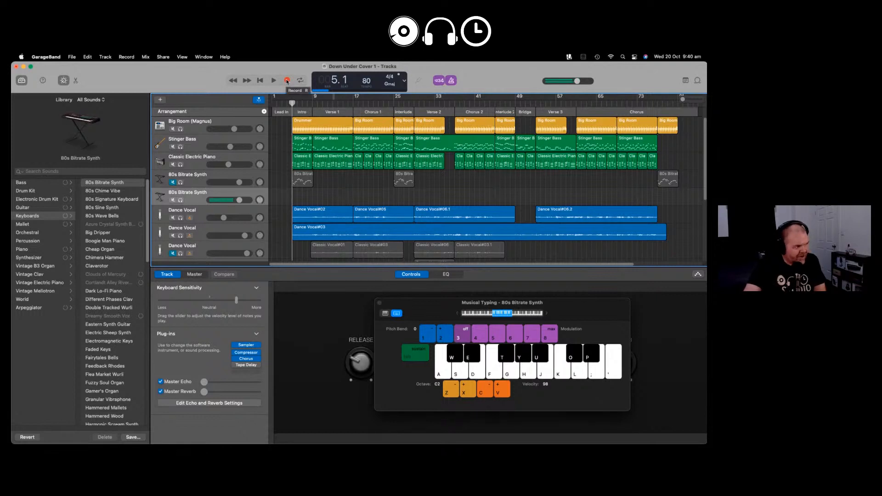
- Try recording the synth melody over the Intro until bar 7, then stop and delete the take
{"action": "left_click", "coordinate": [286, 81]}
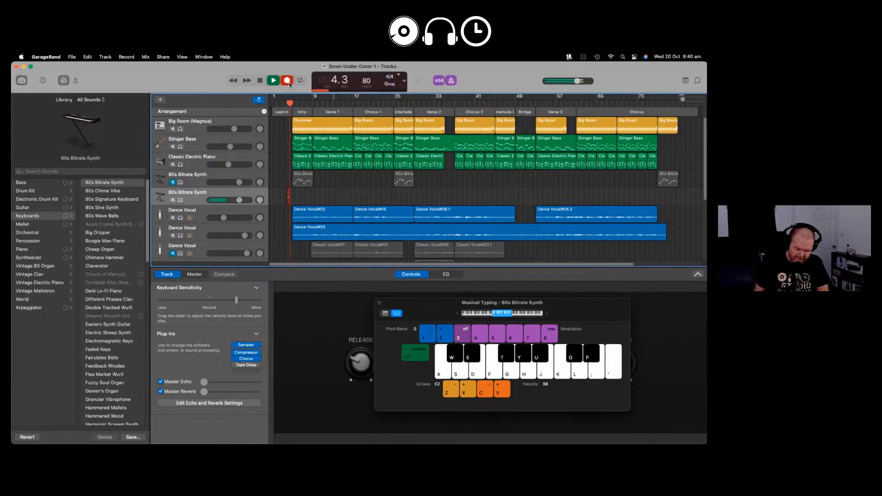
{"action": "key", "text": "u"}
{"action": "key", "text": "d"}
{"action": "key", "text": "s"}
{"action": "key", "text": "t"}
{"action": "key", "text": "h"}
{"action": "key", "text": "k"}
{"action": "key", "text": "g"}
{"action": "key", "text": "l"}
{"action": "key", "text": "l"}
{"action": "key", "text": "h"}
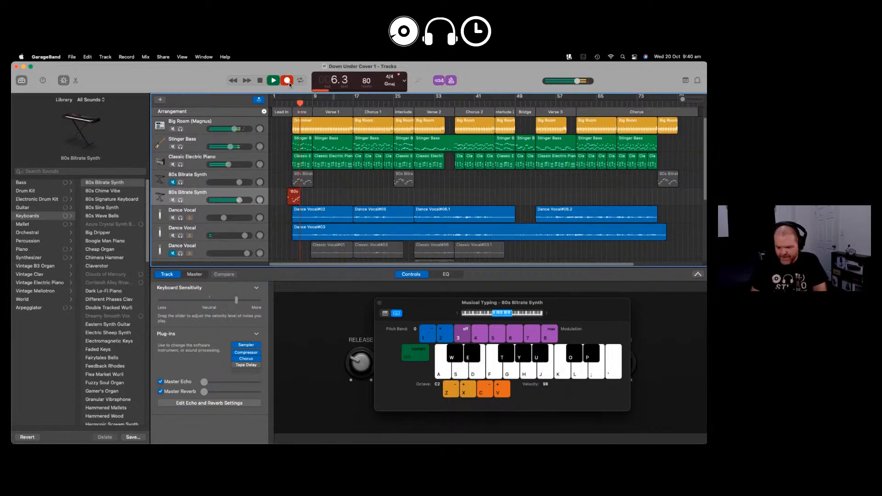
{"action": "key", "text": "j"}
{"action": "key", "text": "l"}
{"action": "key", "text": "g"}
{"action": "key", "text": "l"}
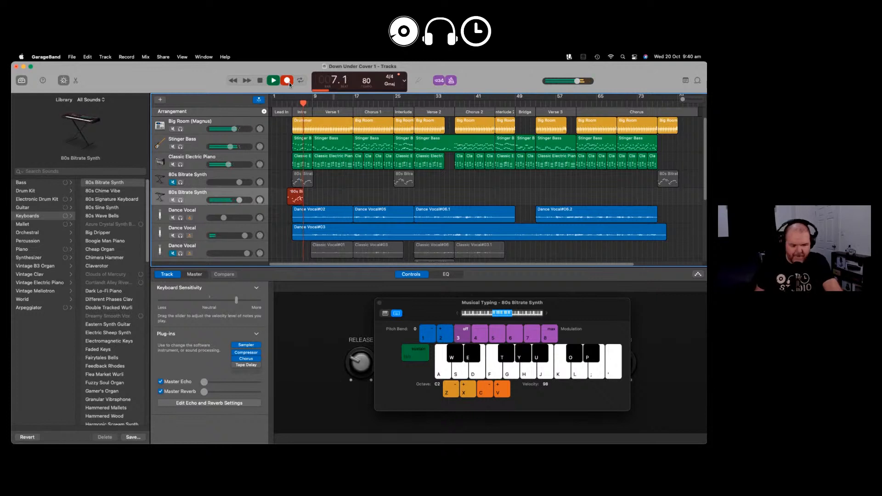
{"action": "key", "text": "space"}
{"action": "key", "text": "Delete"}
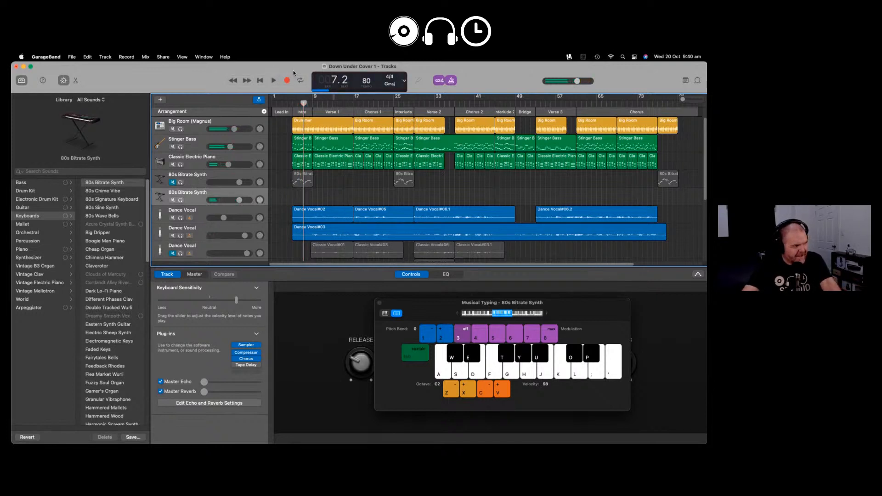
- Return the playhead to bar 5 and rehearse the opening notes of the synth melody
{"action": "left_click_drag", "start_coordinate": [303, 103], "coordinate": [292, 103]}
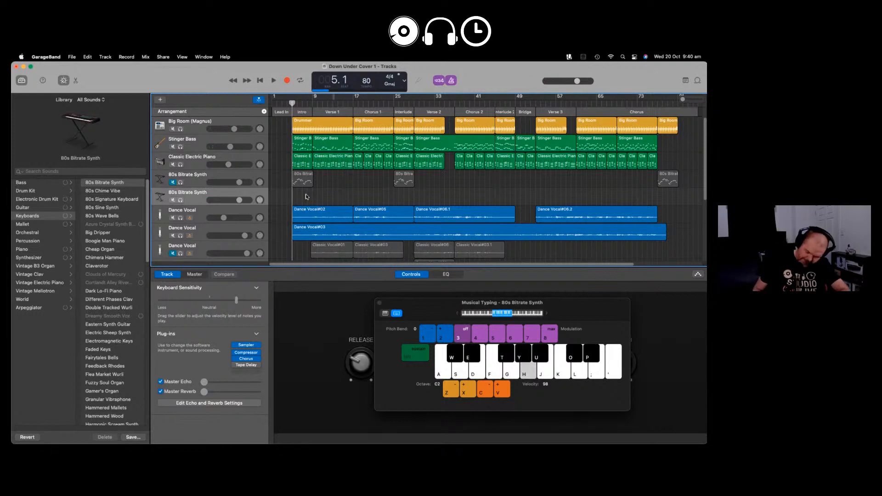
{"action": "key", "text": "h"}
{"action": "key", "text": "j"}
{"action": "key", "text": "s"}
{"action": "key", "text": "d"}
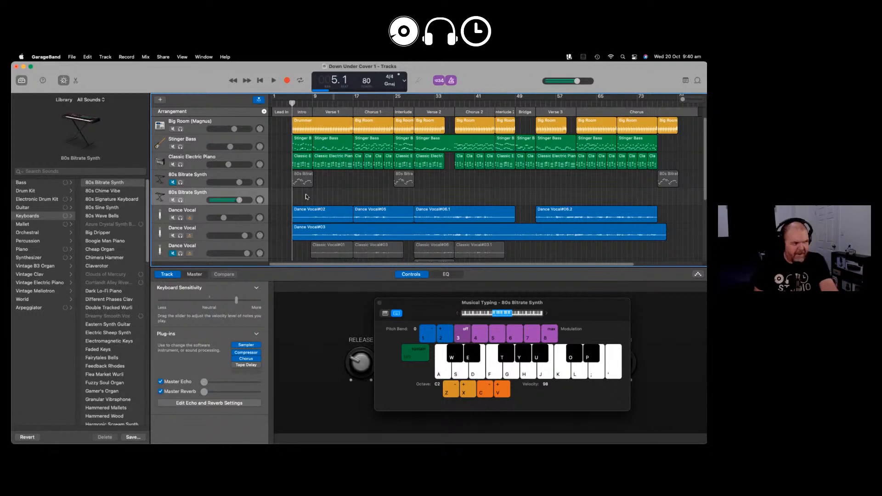
- Record the synth melody on the lower 80s Bitrate Synth track through the Intro and stop at bar 9
{"action": "key", "text": "r"}
{"action": "key", "text": "d"}
{"action": "key", "text": "s"}
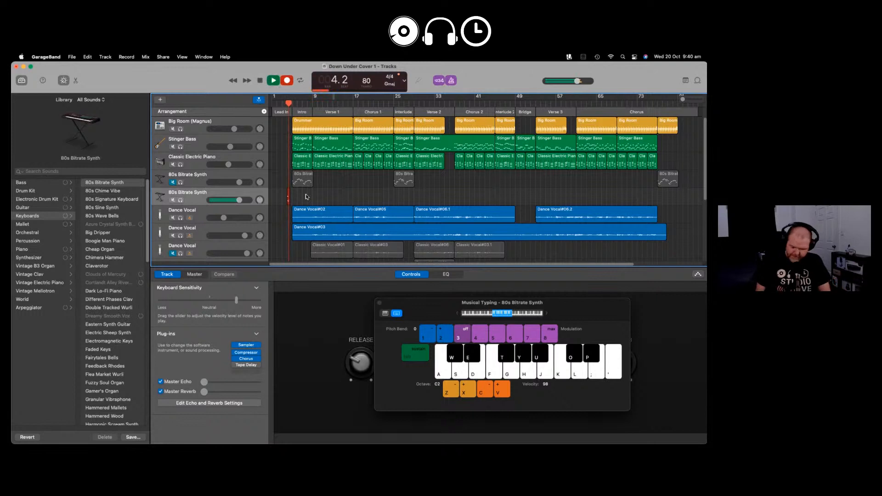
{"action": "key", "text": "j"}
{"action": "key", "text": "d"}
{"action": "key", "text": "s"}
{"action": "key", "text": "h"}
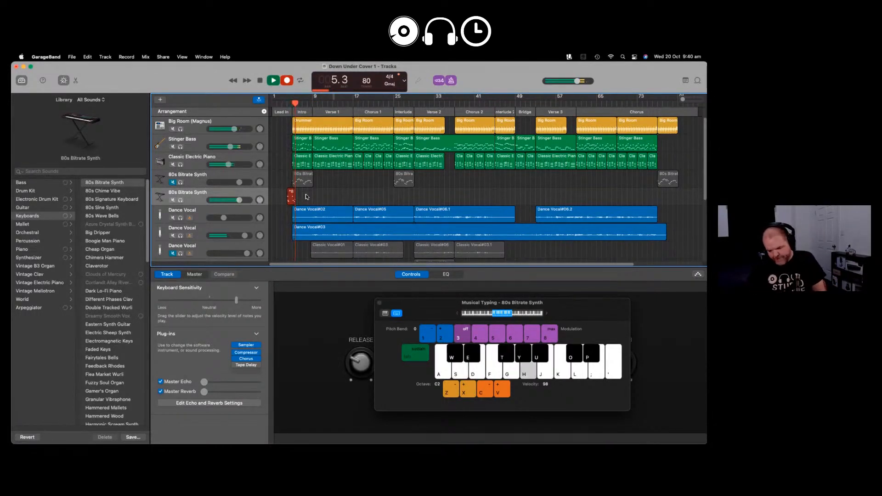
{"action": "key", "text": "g"}
{"action": "key", "text": "l"}
{"action": "key", "text": "semicolon"}
{"action": "key", "text": "g"}
{"action": "key", "text": "g"}
{"action": "key", "text": "l"}
{"action": "key", "text": "j"}
{"action": "key", "text": "l"}
{"action": "key", "text": "j"}
{"action": "key", "text": "j"}
{"action": "key", "text": "d"}
{"action": "key", "text": "s"}
{"action": "key", "text": "t"}
{"action": "key", "text": "h"}
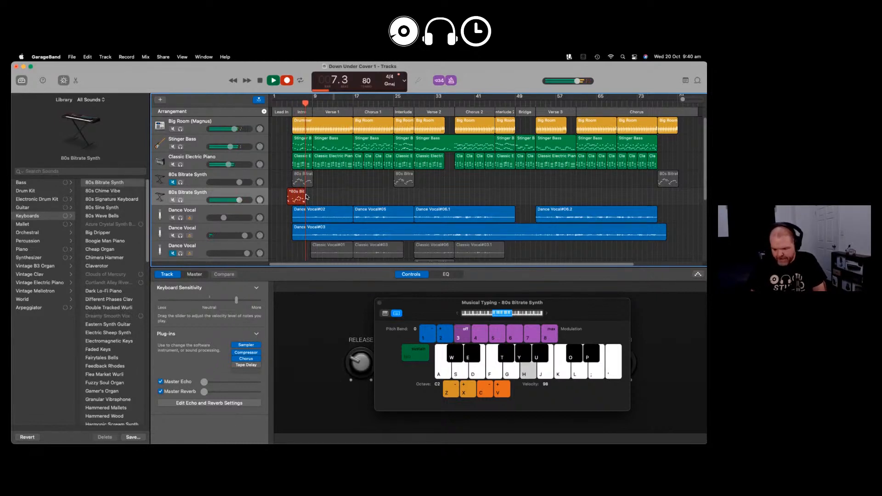
{"action": "key", "text": "j"}
{"action": "key", "text": "g"}
{"action": "key", "text": "j"}
{"action": "key", "text": "g"}
{"action": "key", "text": "k"}
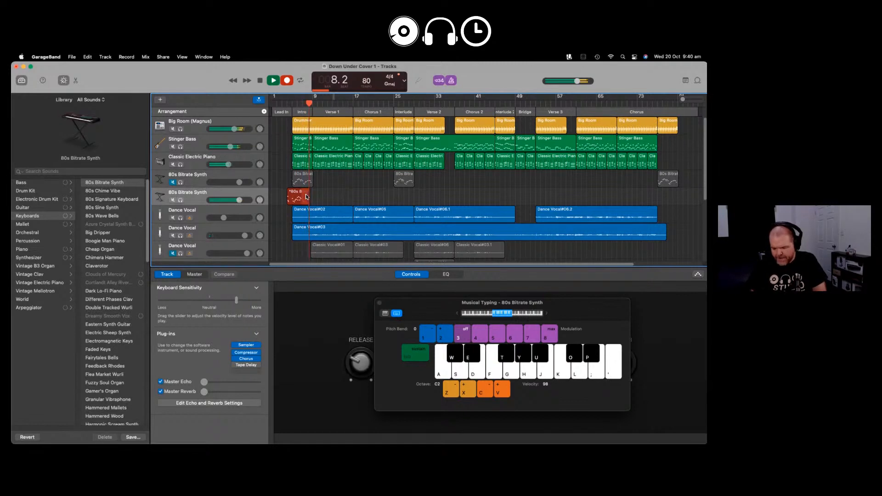
{"action": "key", "text": "g"}
{"action": "key", "text": "j"}
{"action": "key", "text": "g"}
{"action": "key", "text": "j"}
{"action": "key", "text": "g"}
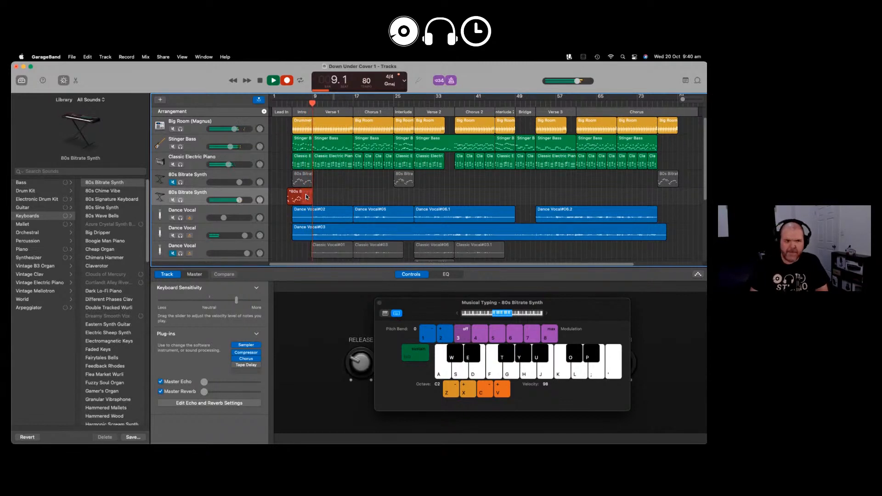
{"action": "key", "text": "space"}
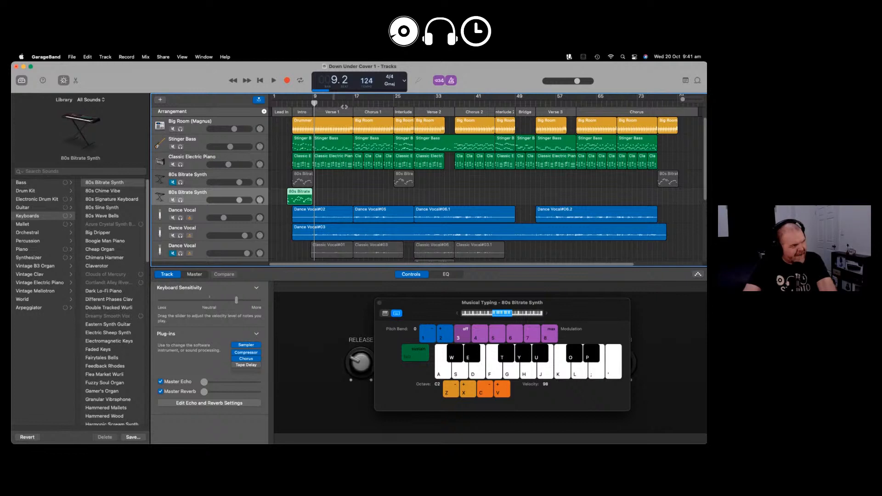
- Set the project tempo to 124 and play the new synth recording from just before bar 5 to bar 10
{"action": "left_click_drag", "start_coordinate": [315, 104], "coordinate": [290, 102]}
{"action": "key", "text": "space"}
{"action": "key", "text": "j"}
{"action": "key", "text": "s"}
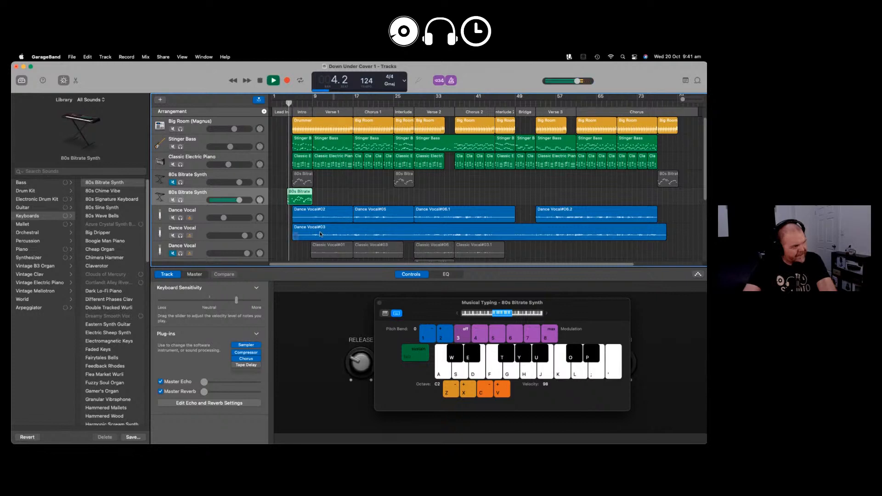
{"action": "key", "text": "j"}
{"action": "key", "text": "d"}
{"action": "key", "text": "s"}
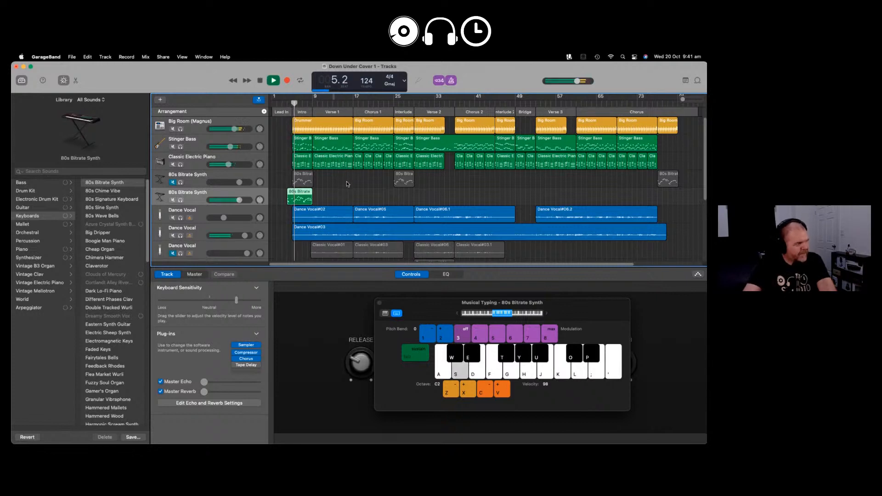
{"action": "key", "text": "t"}
{"action": "key", "text": "h"}
{"action": "key", "text": "l"}
{"action": "key", "text": "semicolon"}
{"action": "key", "text": "g"}
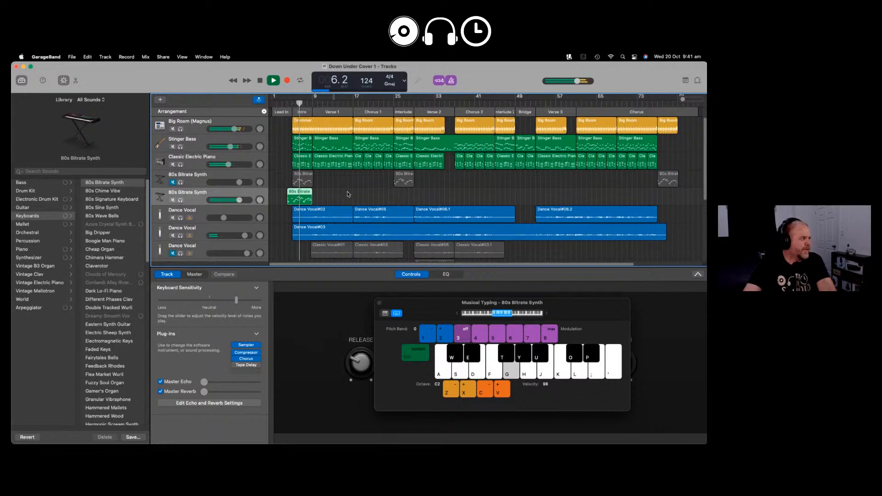
{"action": "key", "text": "l"}
{"action": "key", "text": "j"}
{"action": "key", "text": "l"}
{"action": "key", "text": "j"}
{"action": "key", "text": "d"}
{"action": "key", "text": "s"}
{"action": "key", "text": "g"}
{"action": "key", "text": "h"}
{"action": "key", "text": "j"}
{"action": "key", "text": "k"}
{"action": "key", "text": "g"}
{"action": "key", "text": "j"}
{"action": "key", "text": "g"}
{"action": "key", "text": "j"}
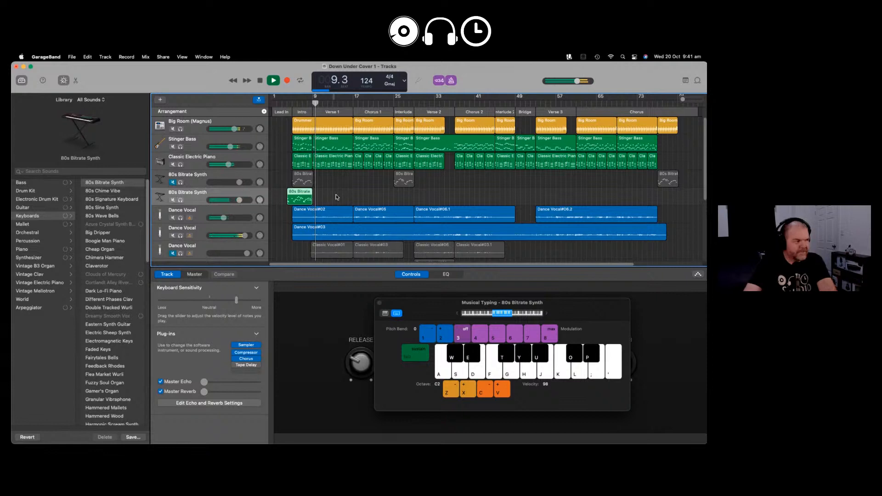
{"action": "key", "text": "space"}
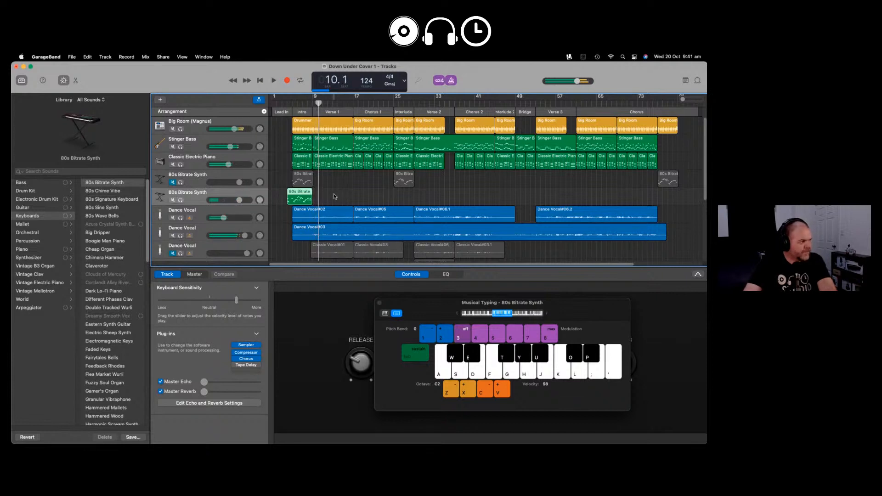
- Delete the recorded Intro region from the lower 80s Bitrate Synth track
{"action": "right_click", "coordinate": [299, 193]}
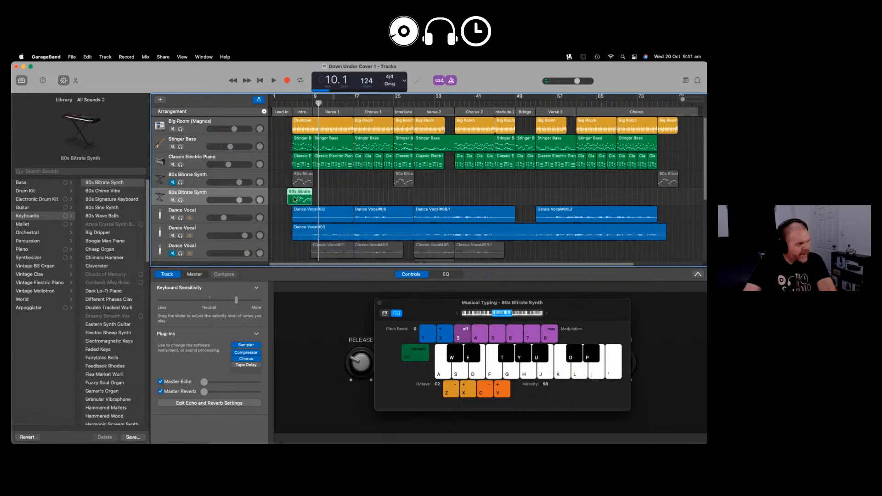
{"action": "right_click", "coordinate": [300, 193]}
{"action": "left_click", "coordinate": [307, 211]}
{"action": "left_click", "coordinate": [334, 197]}
{"action": "right_click", "coordinate": [299, 193]}
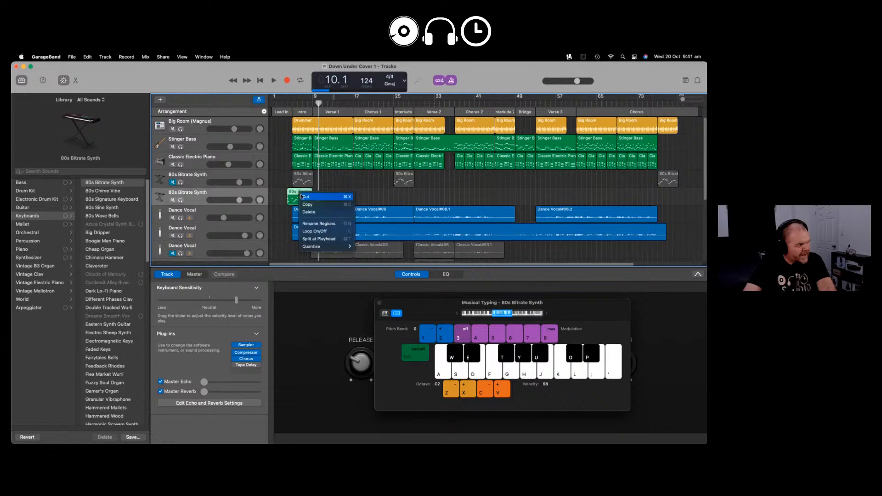
{"action": "left_click", "coordinate": [304, 214]}
- Try another take of the synth melody from bar 5 to bar 9 on the lower 80s Bitrate Synth track and discard it
{"action": "left_click_drag", "start_coordinate": [316, 102], "coordinate": [293, 105]}
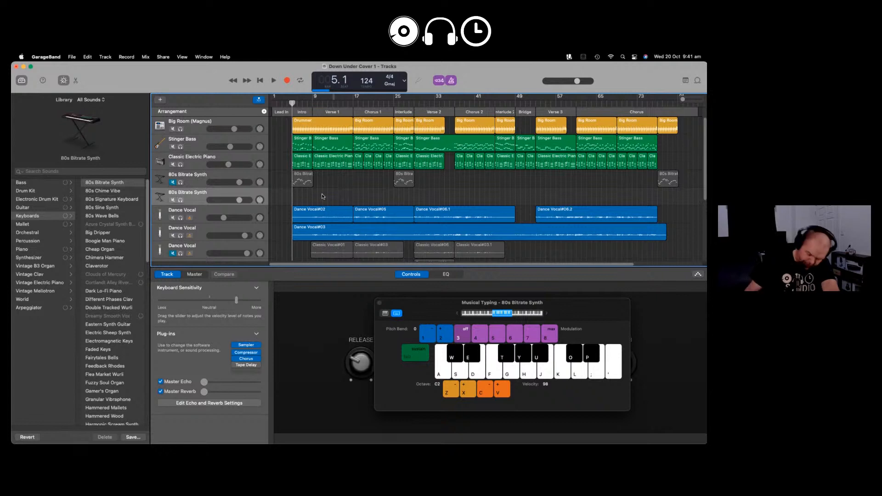
{"action": "key", "text": "h"}
{"action": "key", "text": "j"}
{"action": "key", "text": "d"}
{"action": "key", "text": "r"}
{"action": "key", "text": "j"}
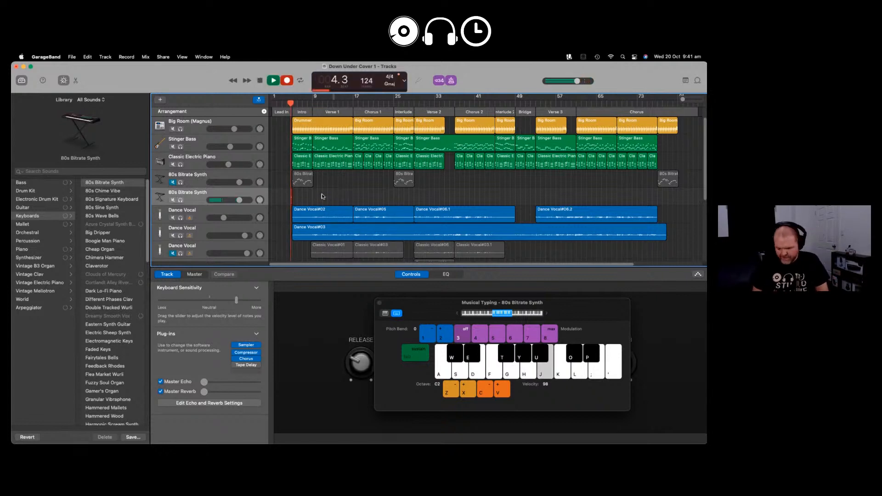
{"action": "key", "text": "j"}
{"action": "key", "text": "d"}
{"action": "key", "text": "s"}
{"action": "key", "text": "t"}
{"action": "key", "text": "h"}
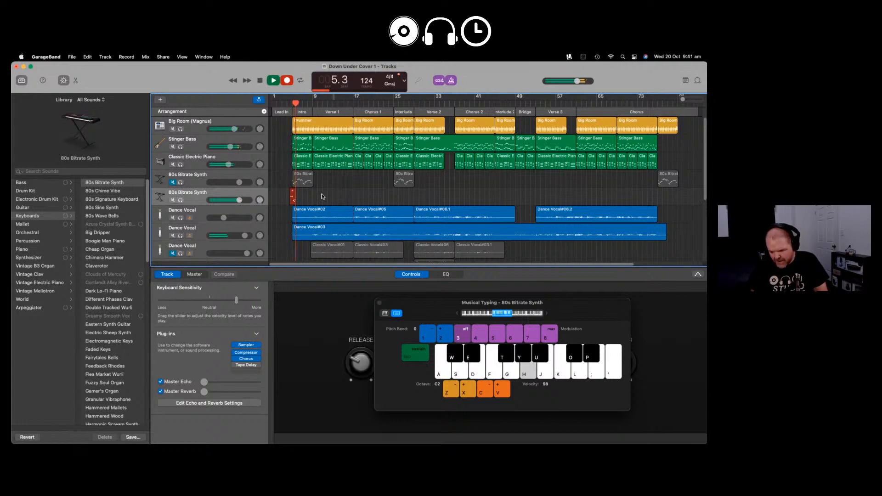
{"action": "key", "text": "l"}
{"action": "key", "text": "semicolon"}
{"action": "key", "text": "g"}
{"action": "key", "text": "j"}
{"action": "key", "text": "l"}
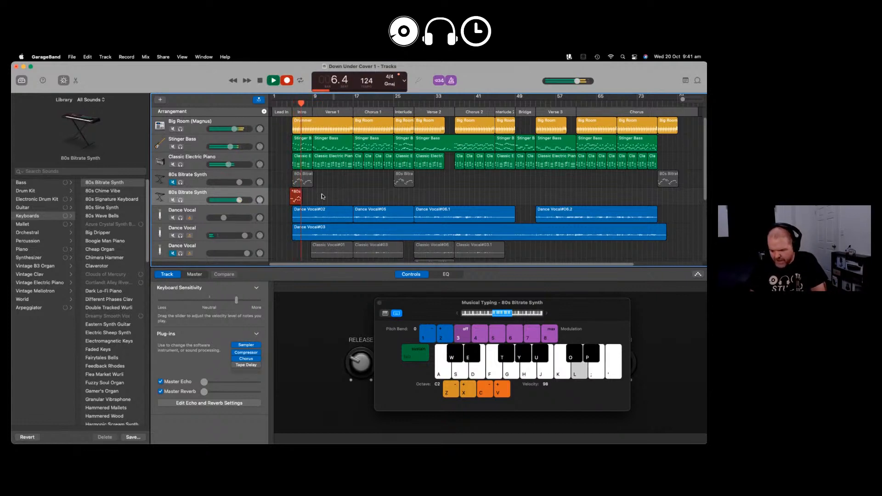
{"action": "key", "text": "d"}
{"action": "key", "text": "s"}
{"action": "key", "text": "t"}
{"action": "key", "text": "h"}
{"action": "key", "text": "j"}
{"action": "key", "text": "k"}
{"action": "key", "text": "g"}
{"action": "key", "text": "j"}
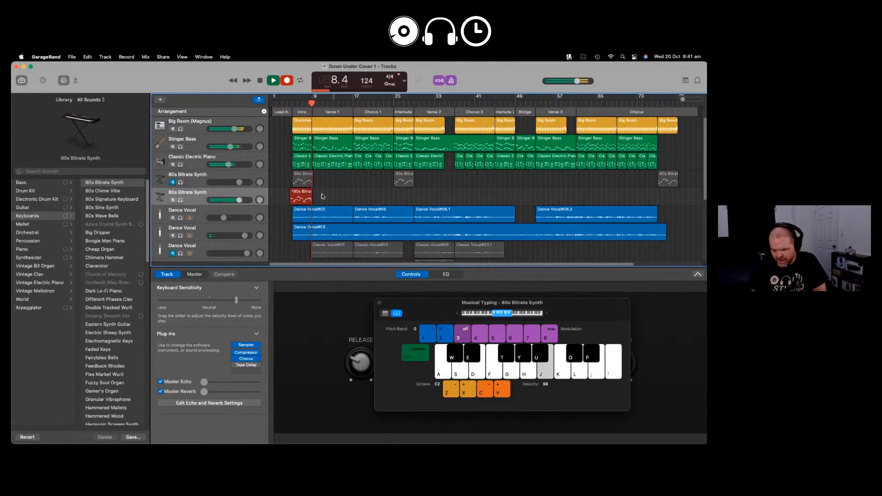
{"action": "key", "text": "u"}
{"action": "key", "text": "space"}
{"action": "key", "text": "g"}
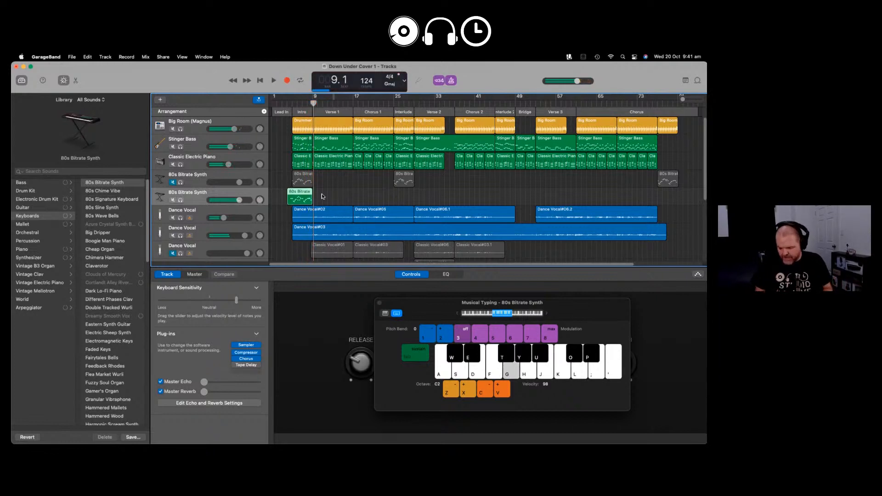
{"action": "key", "text": "j"}
{"action": "key", "text": "g"}
{"action": "key", "text": "j"}
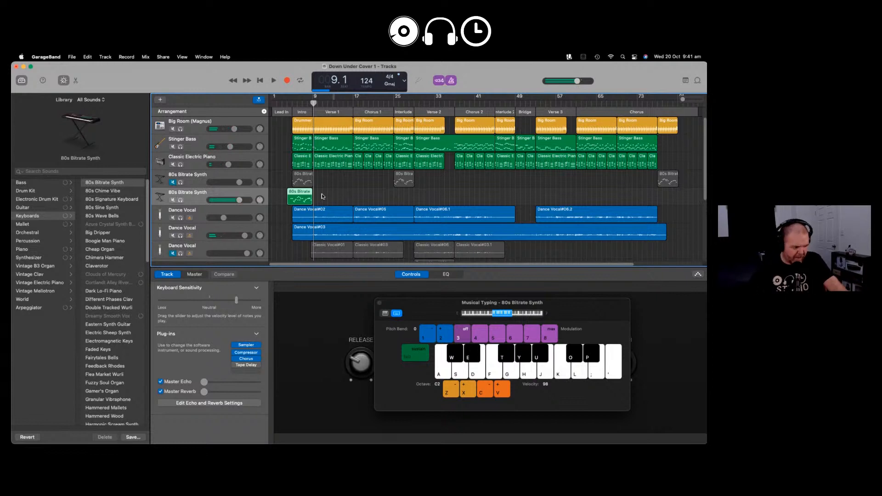
{"action": "key", "text": "Delete"}
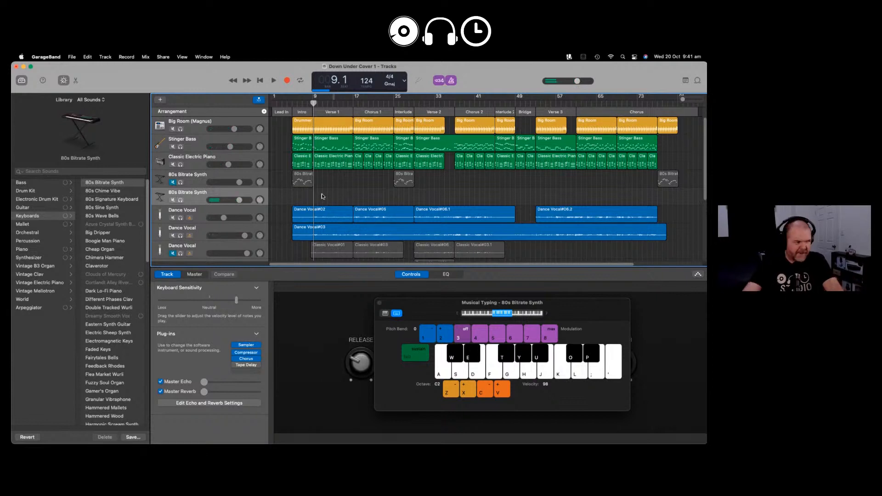
{"action": "left_click", "coordinate": [292, 104]}
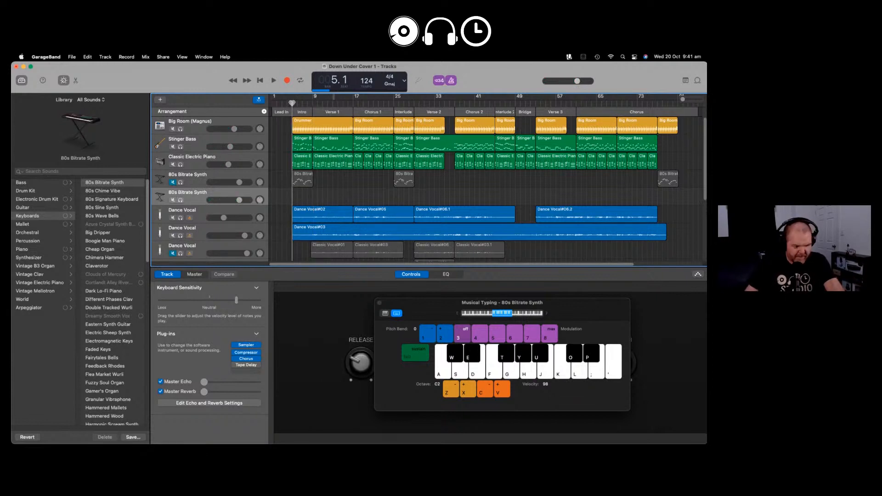
{"action": "key", "text": "r"}
{"action": "key", "text": "j"}
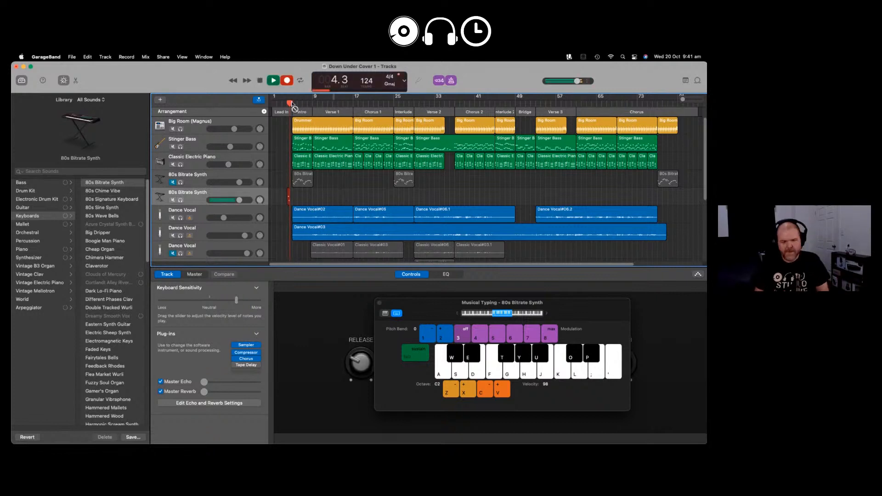
{"action": "key", "text": "j"}
{"action": "key", "text": "d"}
{"action": "key", "text": "s"}
{"action": "key", "text": "t"}
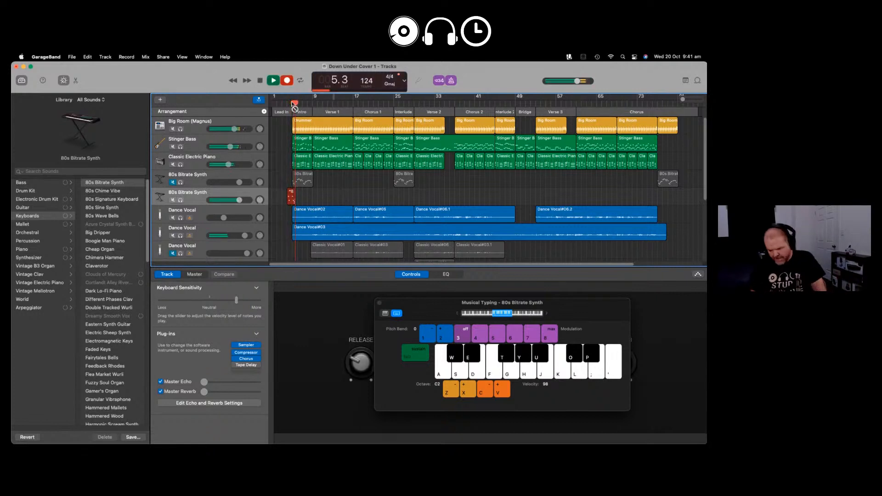
{"action": "key", "text": "space"}
{"action": "key", "text": "Delete"}
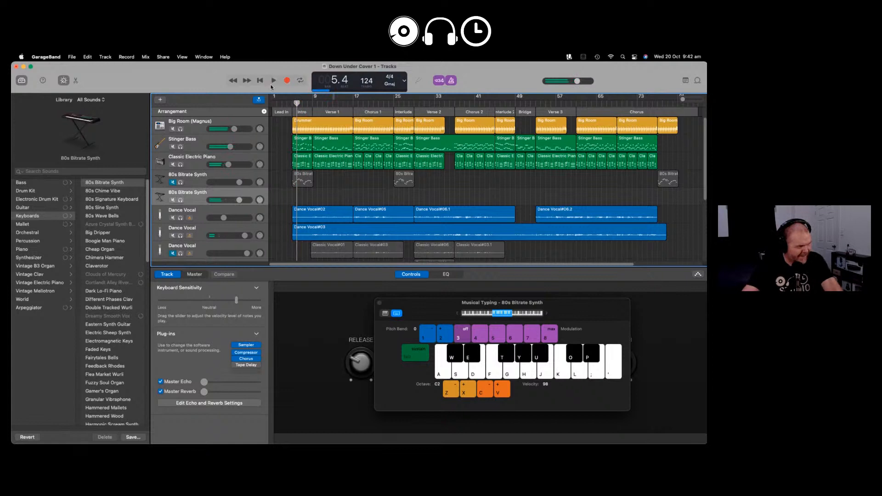
{"action": "left_click", "coordinate": [292, 105]}
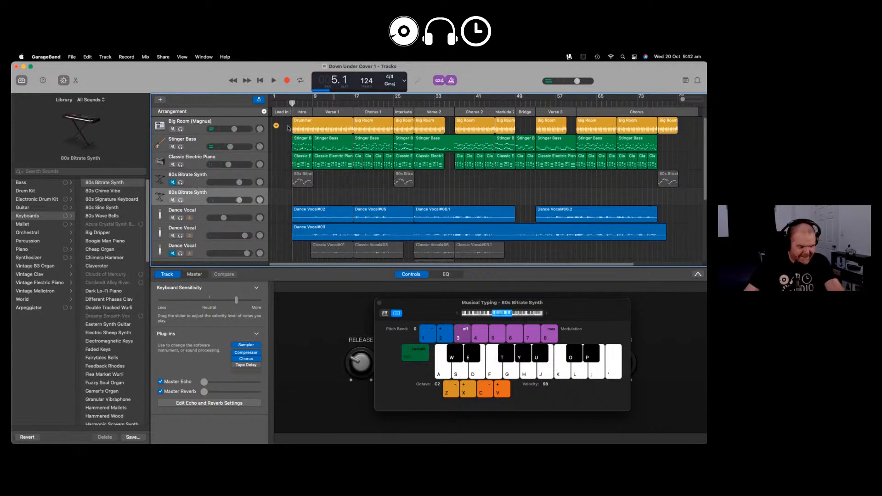
{"action": "key", "text": "r"}
{"action": "key", "text": "s"}
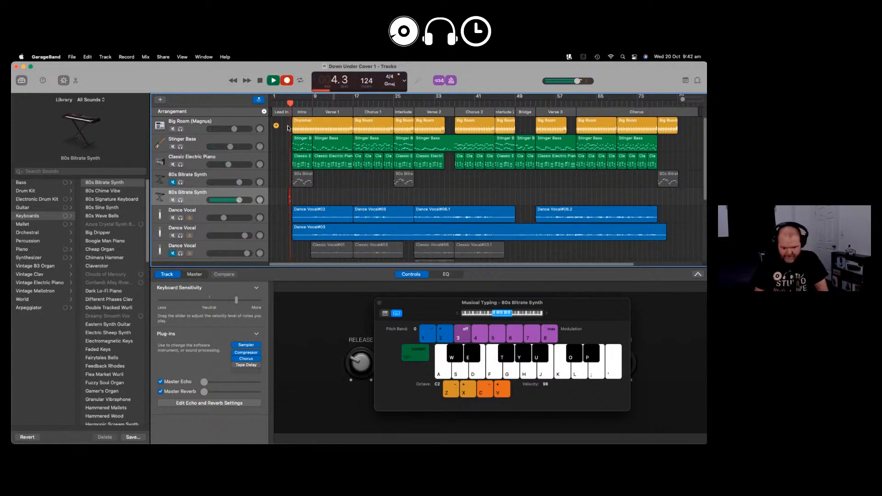
{"action": "key", "text": "j"}
{"action": "key", "text": "d"}
{"action": "key", "text": "s"}
{"action": "key", "text": "t"}
{"action": "key", "text": "g"}
{"action": "key", "text": "space"}
{"action": "key", "text": "Delete"}
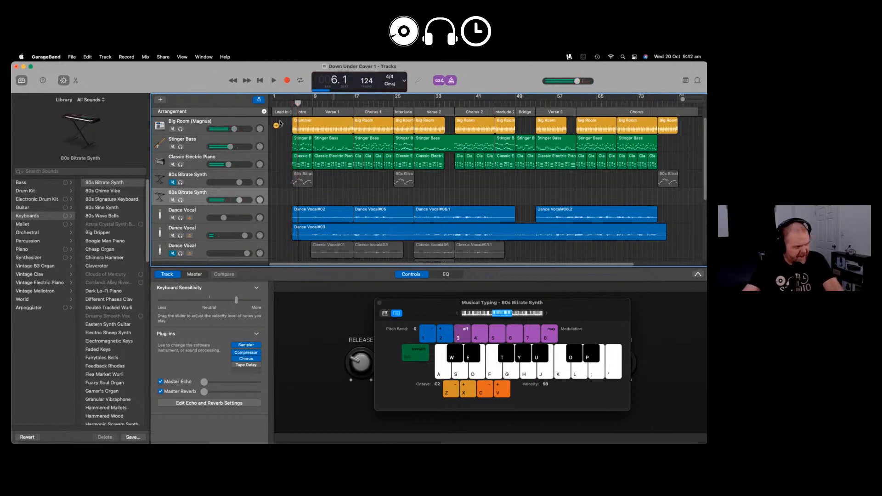
- Try recording the synth melody again from bar 5 on the lower 80s Bitrate Synth track, stopping at bar 7
{"action": "key", "text": "comma"}
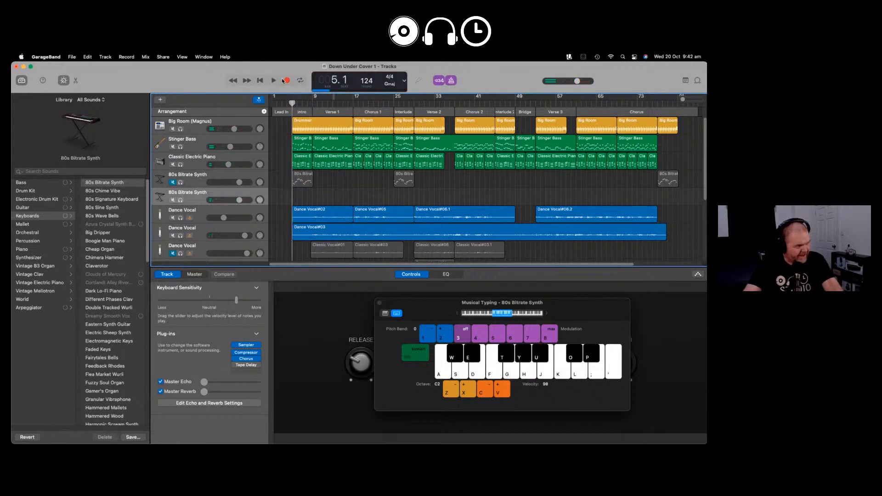
{"action": "left_click", "coordinate": [286, 82]}
{"action": "key", "text": "u"}
{"action": "key", "text": "e"}
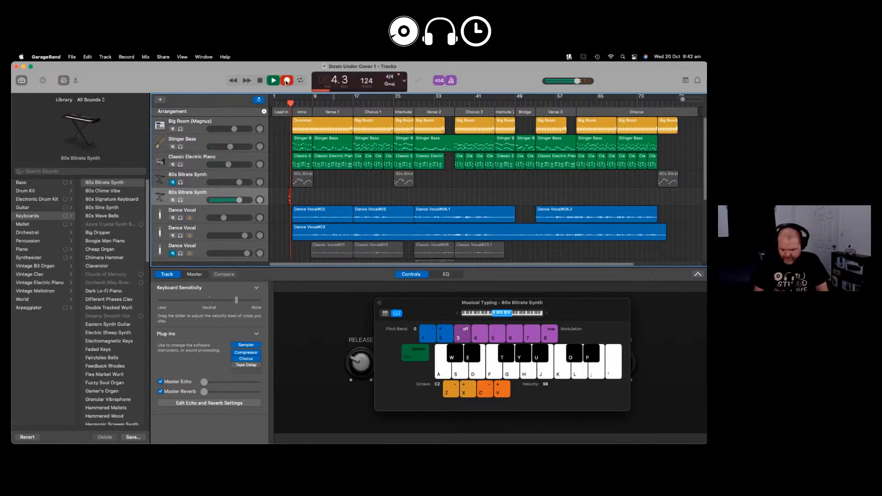
{"action": "key", "text": "j"}
{"action": "key", "text": "d"}
{"action": "key", "text": "s"}
{"action": "key", "text": "h"}
{"action": "key", "text": "l"}
{"action": "key", "text": "l"}
{"action": "key", "text": "h"}
{"action": "key", "text": "k"}
{"action": "key", "text": "h"}
{"action": "key", "text": "space"}
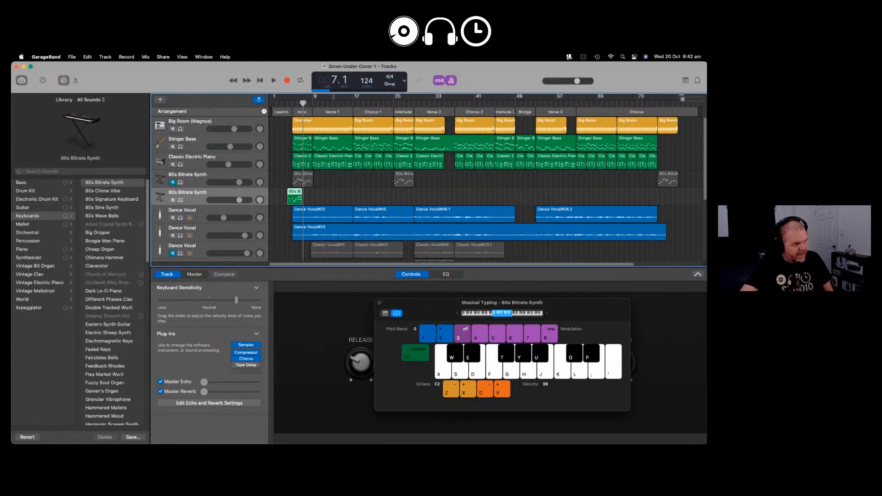
- Set the project tempo to 98 and delete the unfinished Intro region from the lower 80s Bitrate Synth track
{"action": "left_click_drag", "start_coordinate": [369, 90], "coordinate": [368, 102]}
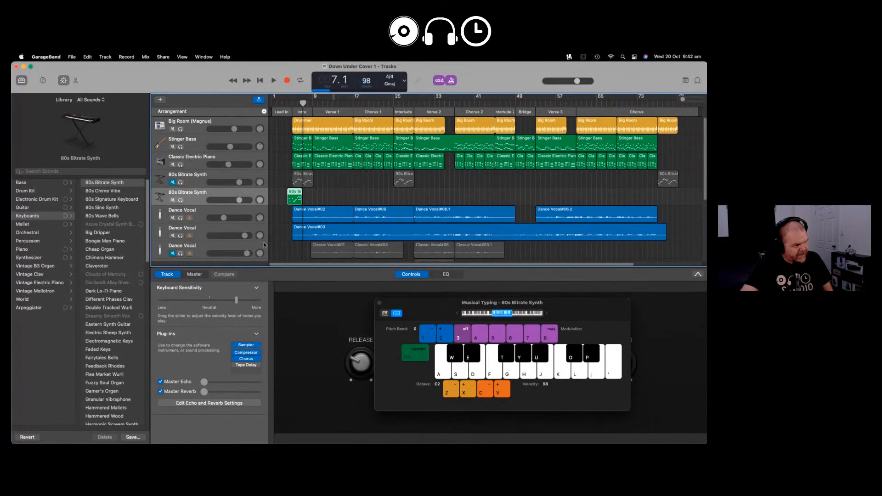
{"action": "right_click", "coordinate": [295, 197]}
{"action": "left_click", "coordinate": [302, 211]}
{"action": "left_click", "coordinate": [340, 192]}
{"action": "right_click", "coordinate": [302, 193]}
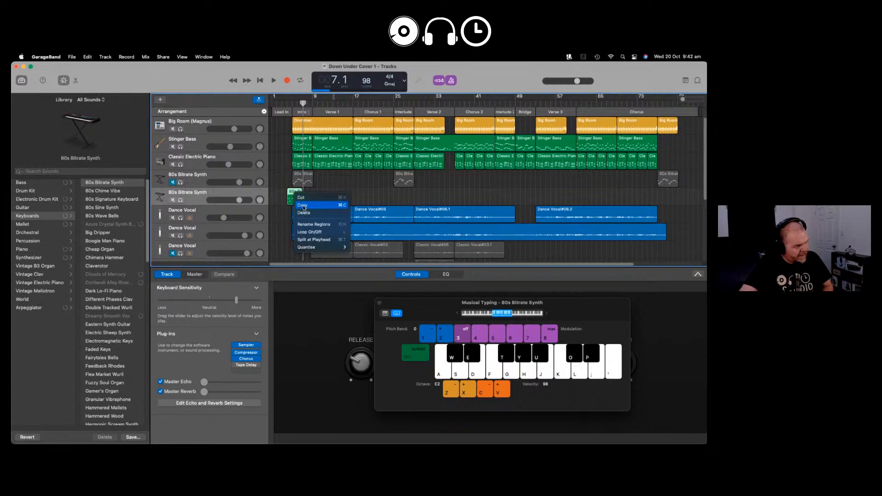
{"action": "left_click", "coordinate": [306, 216]}
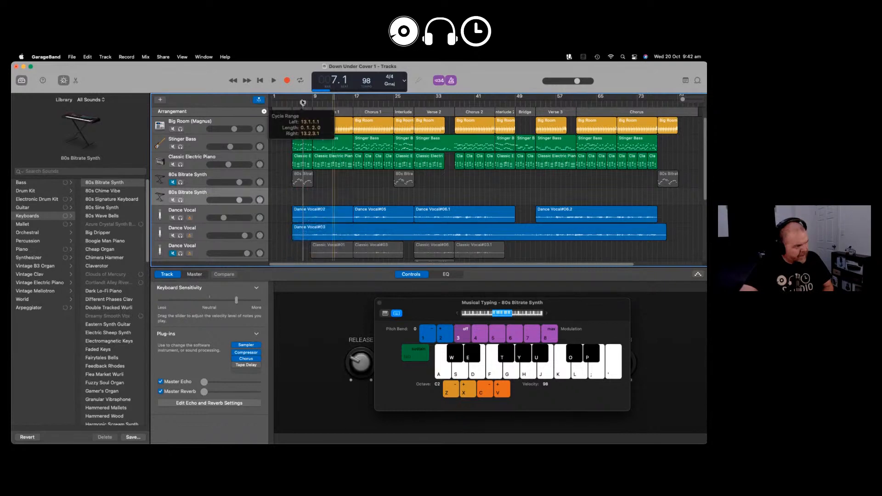
{"action": "left_click_drag", "start_coordinate": [303, 102], "coordinate": [292, 105]}
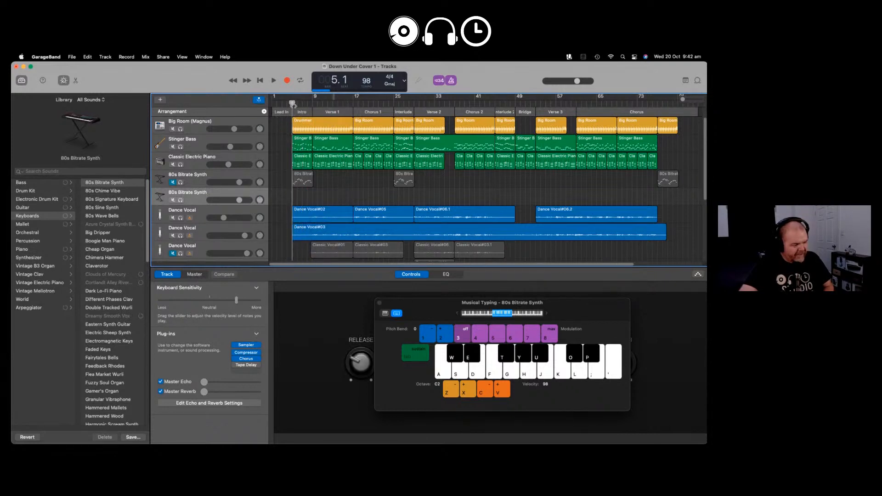
{"action": "left_click", "coordinate": [288, 83]}
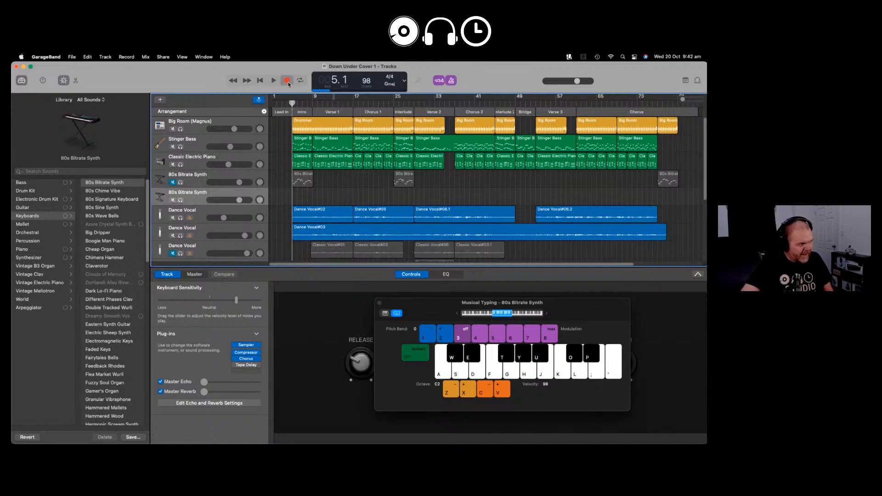
{"action": "key", "text": "j"}
{"action": "key", "text": "d"}
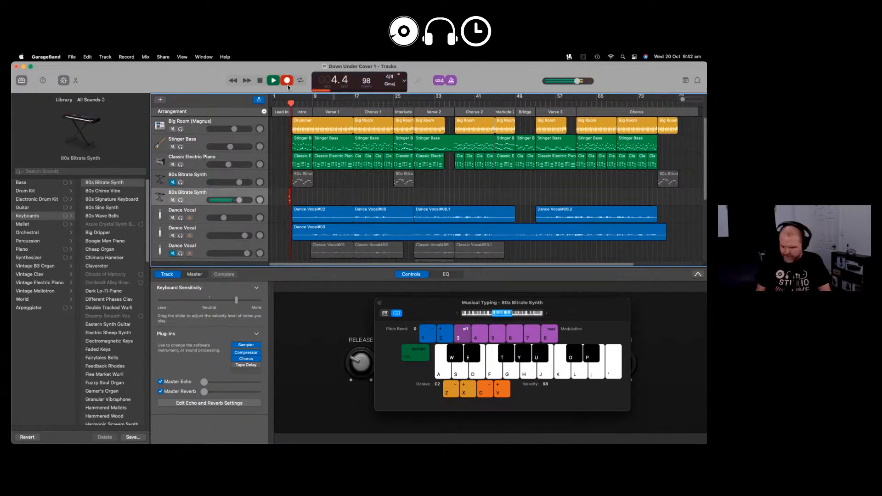
{"action": "key", "text": "j"}
{"action": "key", "text": "d"}
{"action": "key", "text": "s"}
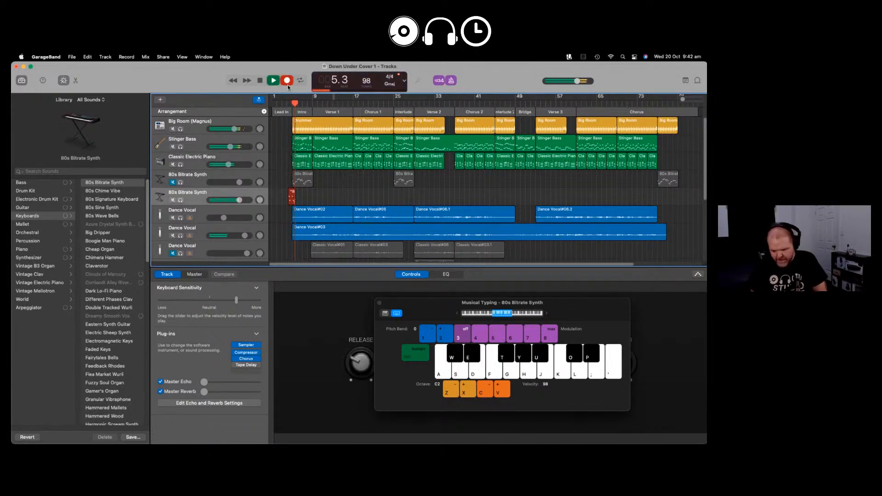
{"action": "key", "text": "space"}
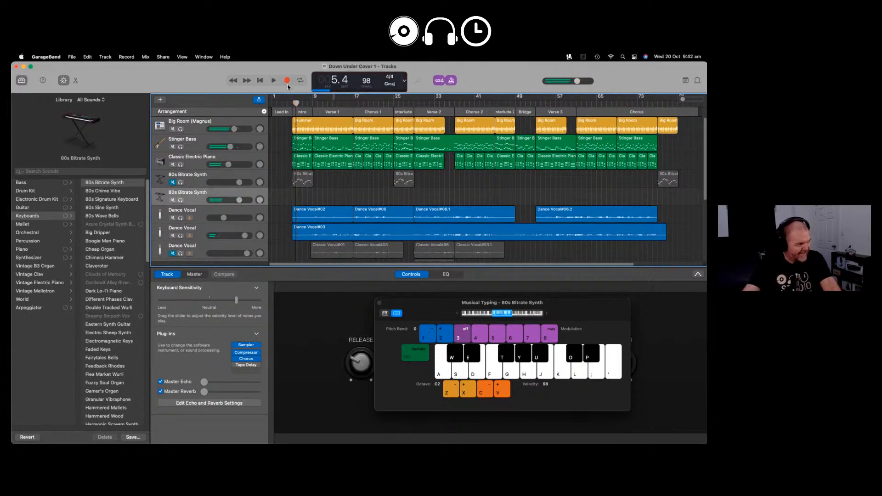
- Record the full synth melody from bar 5 through the Intro on the lower 80s Bitrate Synth track and restore the project tempo to 124
{"action": "left_click_drag", "start_coordinate": [297, 104], "coordinate": [292, 103]}
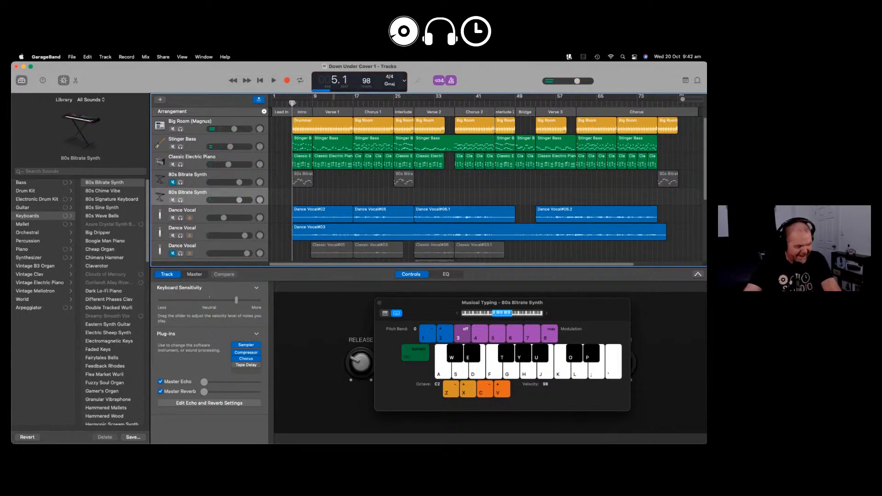
{"action": "key", "text": "r"}
{"action": "key", "text": "j"}
{"action": "key", "text": "d"}
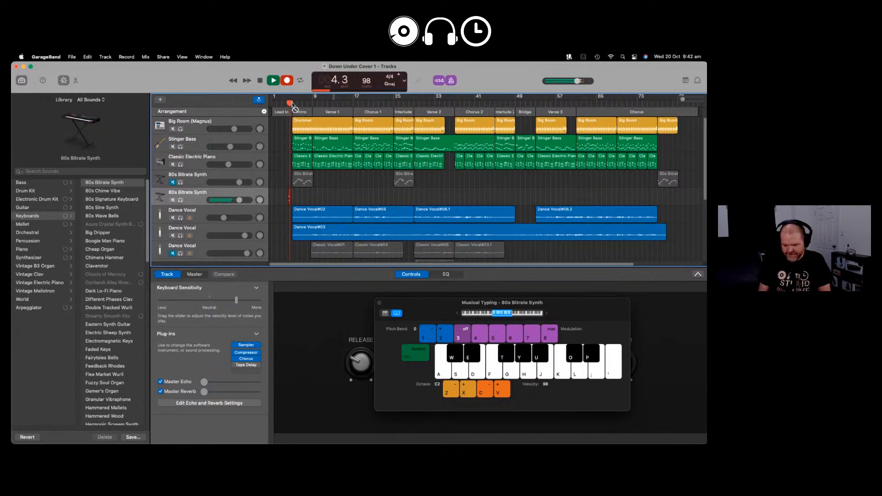
{"action": "key", "text": "j"}
{"action": "key", "text": "d"}
{"action": "key", "text": "s"}
{"action": "key", "text": "t"}
{"action": "key", "text": "h"}
{"action": "key", "text": "l"}
{"action": "key", "text": "g"}
{"action": "key", "text": "semicolon"}
{"action": "key", "text": "l"}
{"action": "key", "text": "j"}
{"action": "key", "text": "j"}
{"action": "key", "text": "d"}
{"action": "key", "text": "s"}
{"action": "key", "text": "t"}
{"action": "key", "text": "h"}
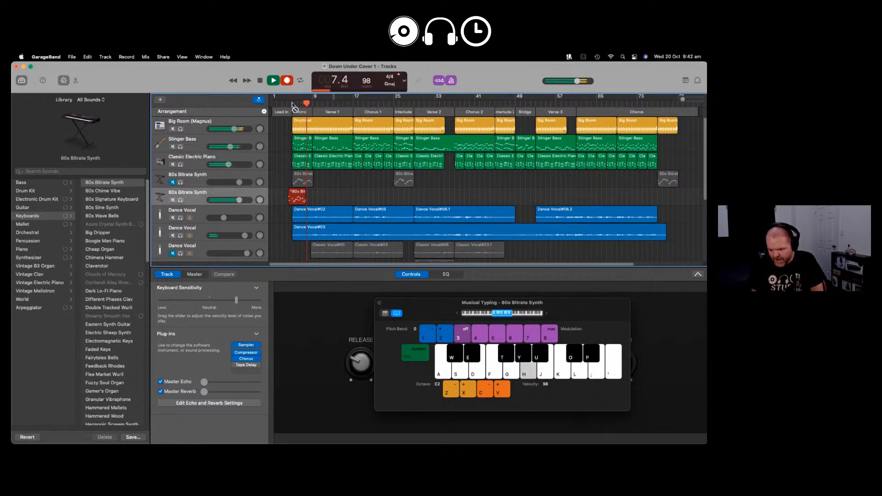
{"action": "key", "text": "j"}
{"action": "key", "text": "g"}
{"action": "key", "text": "k"}
{"action": "key", "text": "g"}
{"action": "key", "text": "j"}
{"action": "key", "text": "g"}
{"action": "key", "text": "j"}
{"action": "key", "text": "g"}
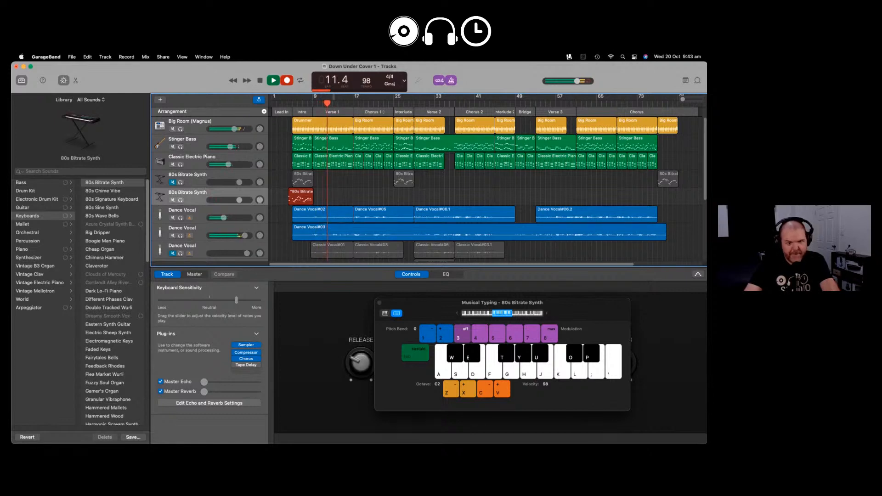
{"action": "key", "text": "space"}
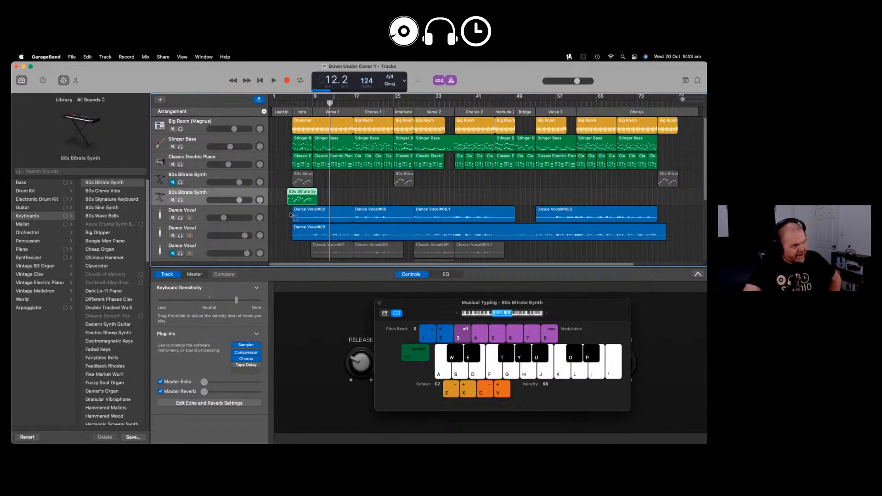
- Align the start of the recorded synth region with bar 5 and paste a copy of it at bar 25 on the same track
{"action": "left_click_drag", "start_coordinate": [288, 200], "coordinate": [293, 201]}
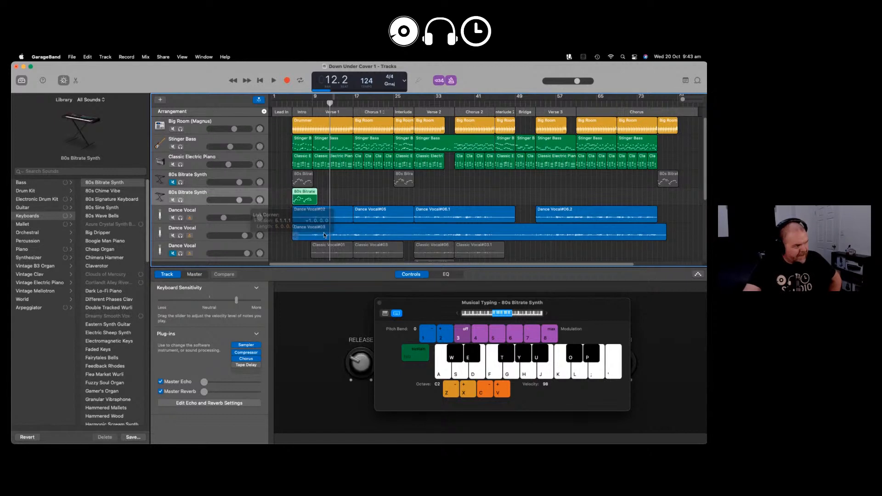
{"action": "left_click", "coordinate": [320, 209]}
{"action": "left_click", "coordinate": [393, 99]}
{"action": "right_click", "coordinate": [402, 194]}
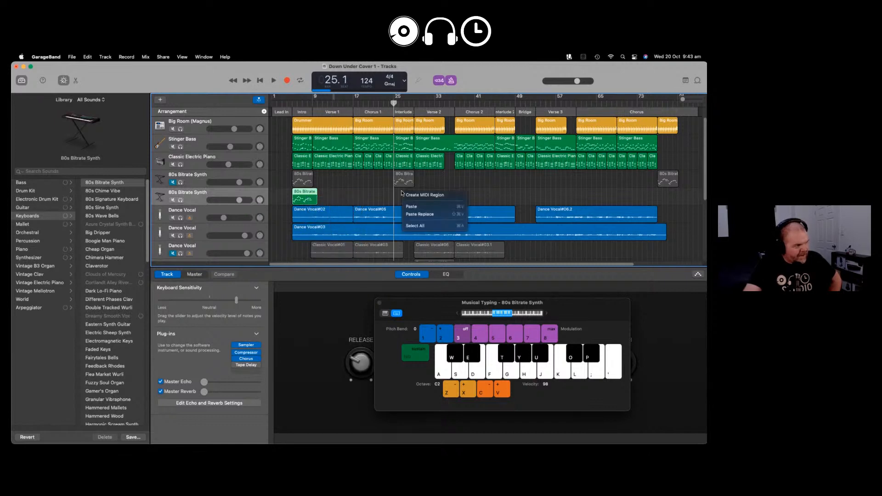
{"action": "left_click", "coordinate": [417, 210]}
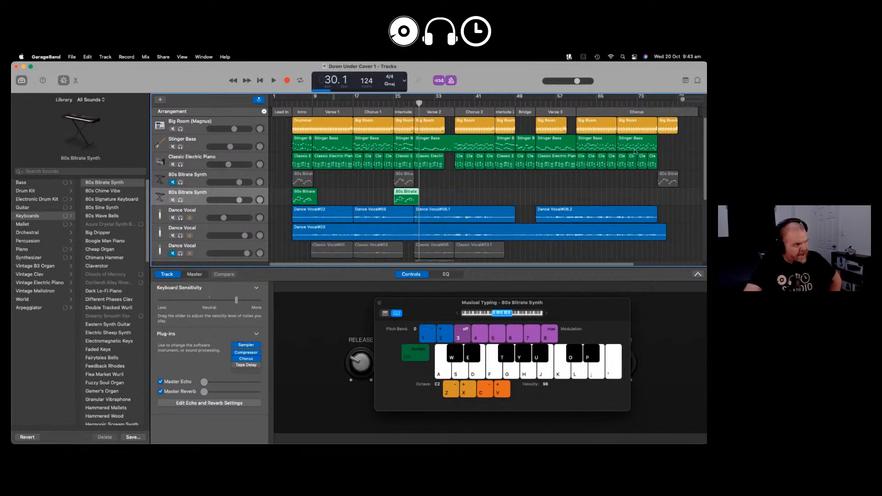
- Paste a copy of the synth melody region at bar 77 on the lower 80s Bitrate Synth track
{"action": "left_click", "coordinate": [657, 100]}
{"action": "right_click", "coordinate": [669, 204]}
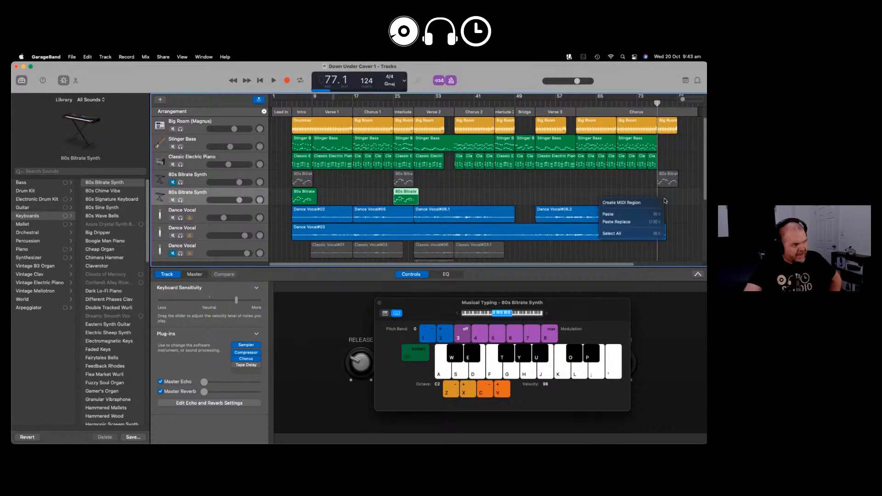
{"action": "left_click", "coordinate": [658, 211]}
{"action": "left_click", "coordinate": [508, 200]}
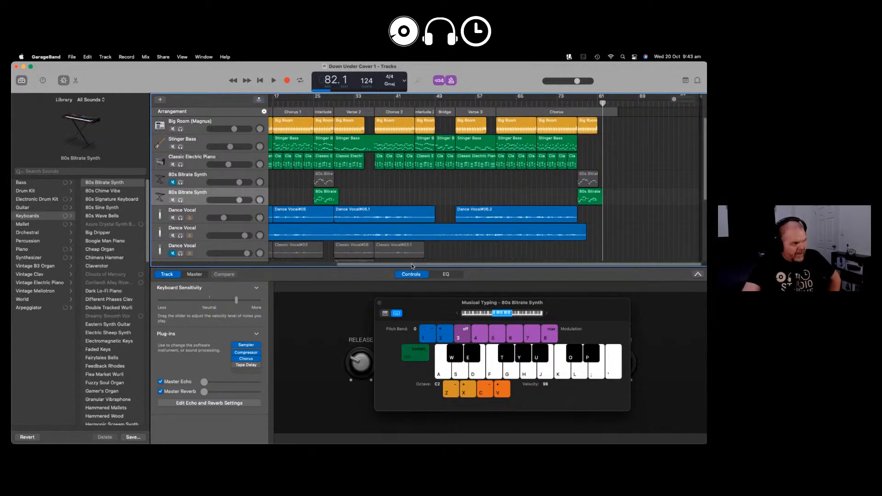
{"action": "scroll", "coordinate": [412, 267], "scroll_direction": "left", "scroll_amount": 5}
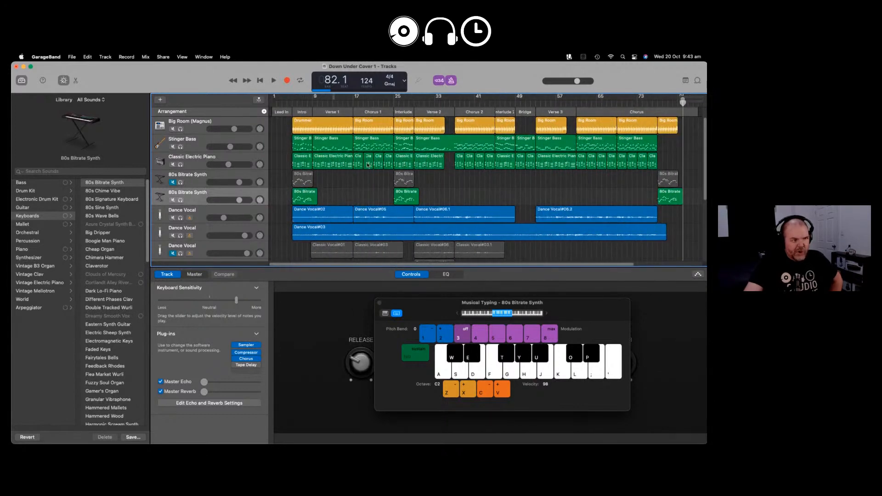
- Create a new track with duplicate settings from the Dance Vocal track holding the full-length vocal region
{"action": "scroll", "coordinate": [279, 228], "scroll_direction": "down", "scroll_amount": 1}
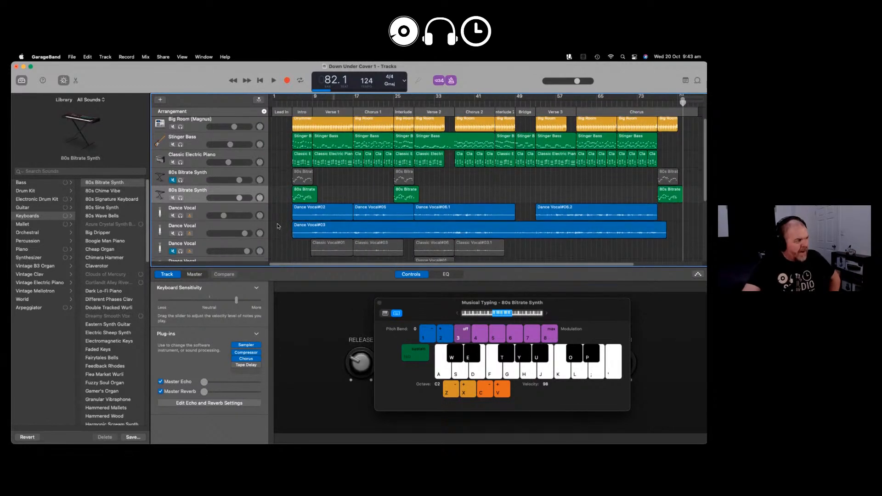
{"action": "scroll", "coordinate": [274, 221], "scroll_direction": "down", "scroll_amount": 1}
{"action": "right_click", "coordinate": [260, 222]}
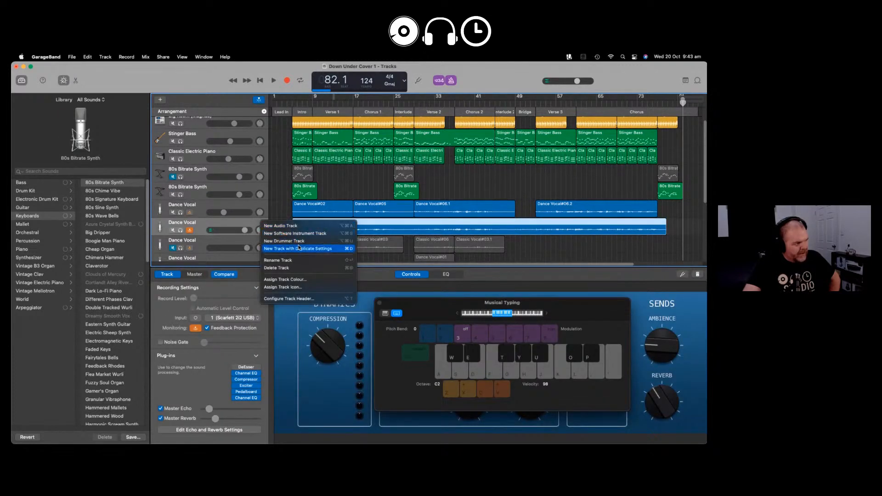
{"action": "left_click", "coordinate": [299, 248]}
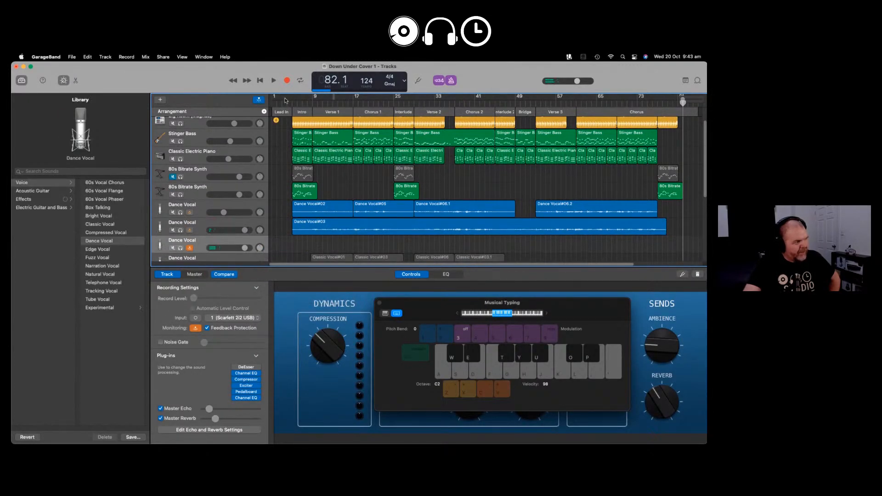
- Record a vocal from bar 5 into Verse 2 on the new Dance Vocal track and trim the region's end to bar 29
{"action": "left_click", "coordinate": [287, 102]}
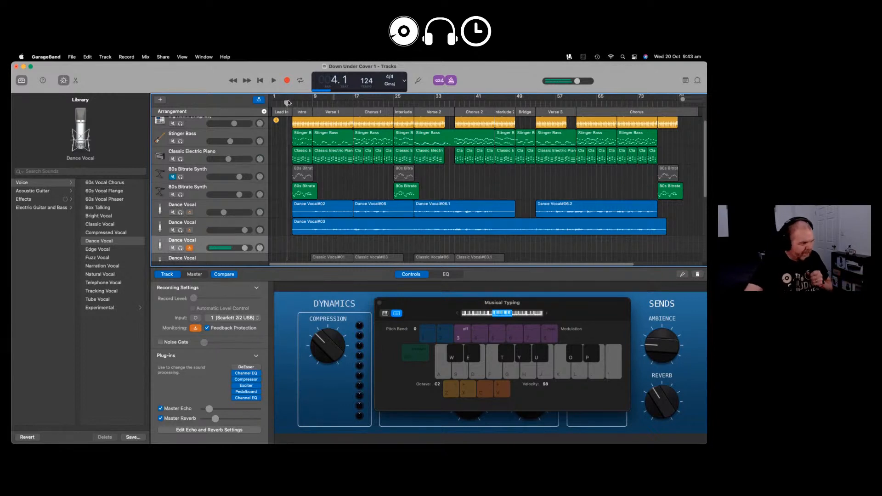
{"action": "mouse_move", "coordinate": [287, 103]}
{"action": "left_mouse_down"}
{"action": "mouse_move", "coordinate": [271, 101]}
{"action": "mouse_move", "coordinate": [289, 100]}
{"action": "left_mouse_up"}
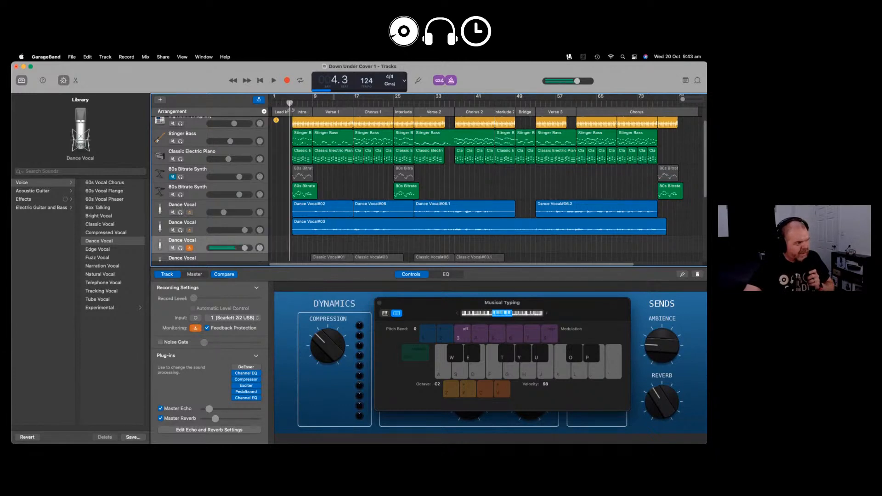
{"action": "scroll", "coordinate": [289, 158], "scroll_direction": "down", "scroll_amount": 2}
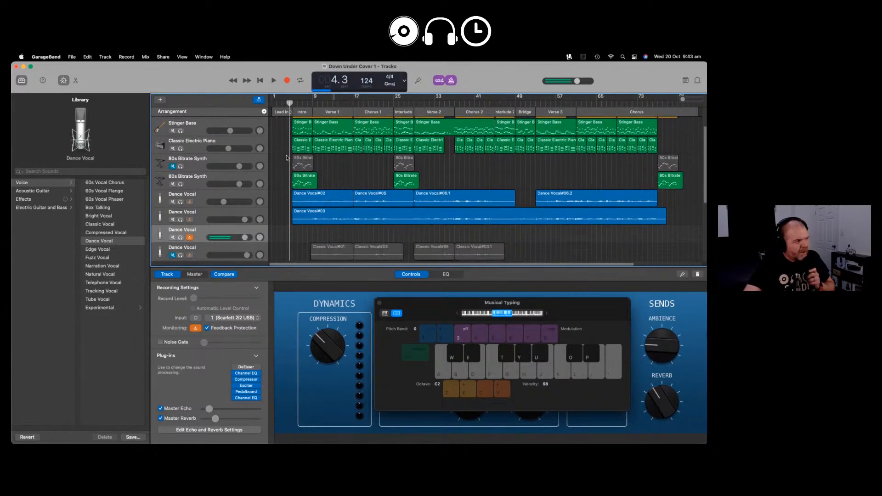
{"action": "scroll", "coordinate": [284, 154], "scroll_direction": "down", "scroll_amount": 2}
{"action": "scroll", "coordinate": [284, 157], "scroll_direction": "up", "scroll_amount": 4}
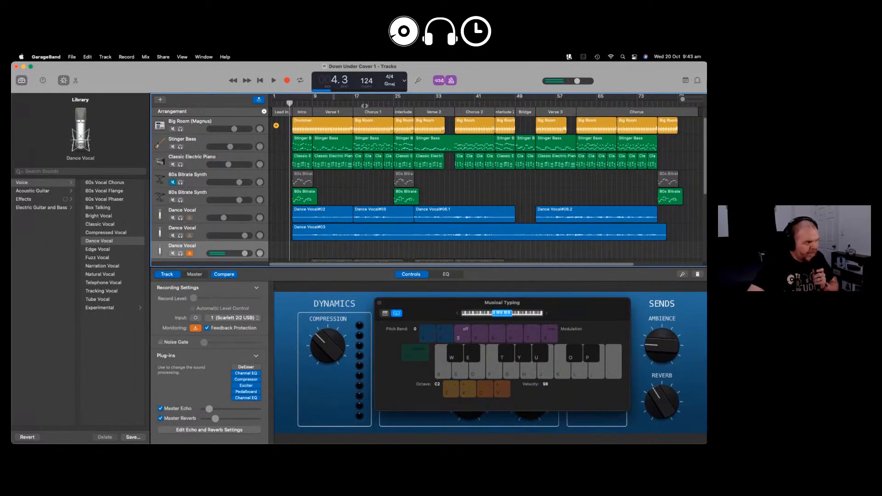
{"action": "mouse_move", "coordinate": [292, 103]}
{"action": "left_mouse_down"}
{"action": "mouse_move", "coordinate": [276, 101]}
{"action": "mouse_move", "coordinate": [292, 98]}
{"action": "left_mouse_up"}
{"action": "key", "text": "r"}
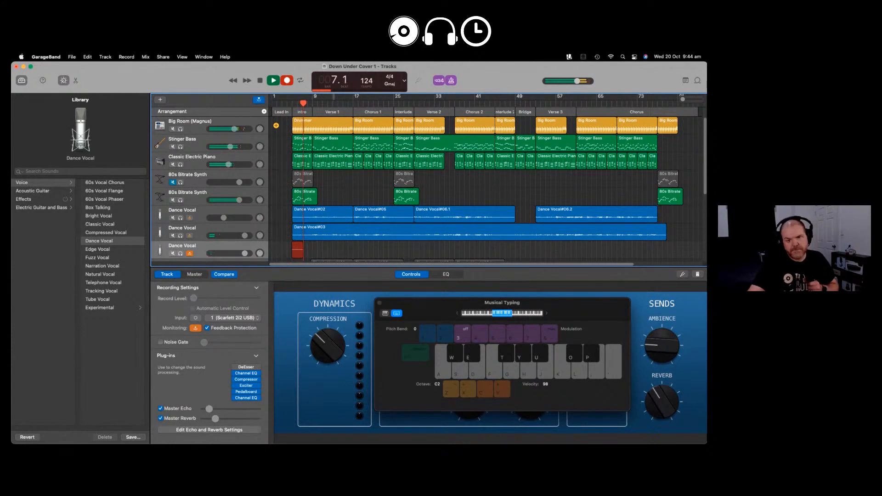
{"action": "key", "text": "super+Tab"}
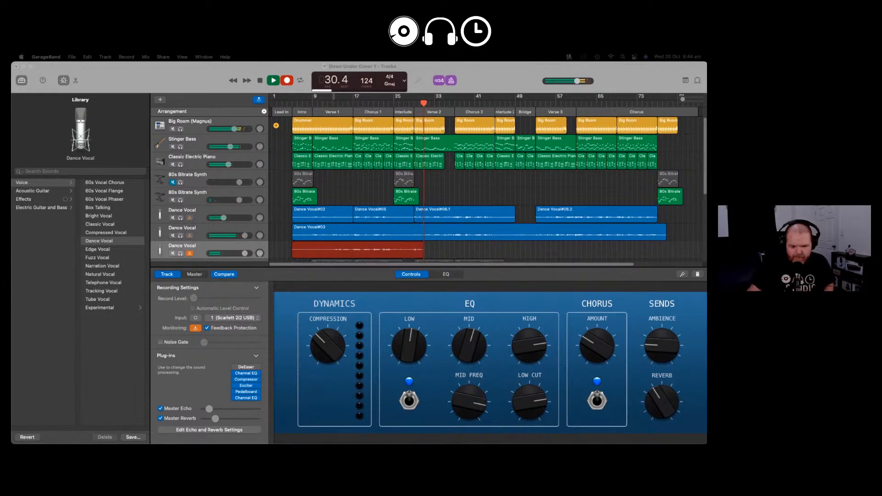
{"action": "key", "text": "super+k"}
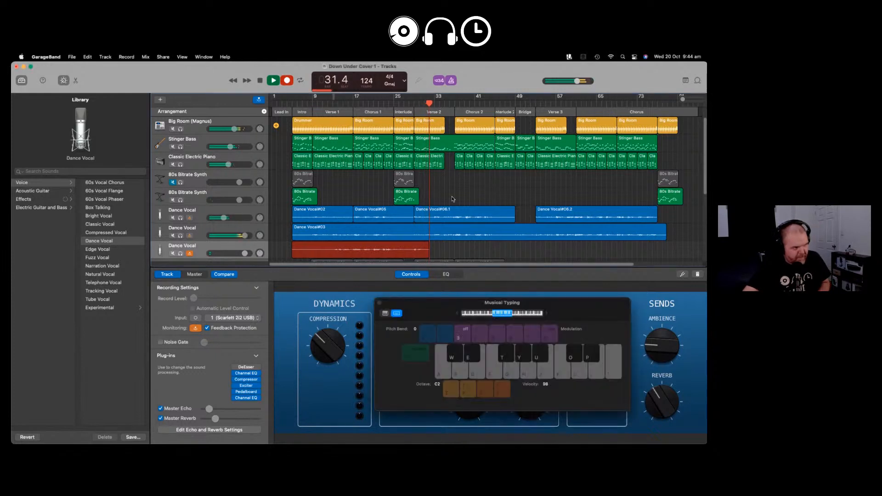
{"action": "key", "text": "space"}
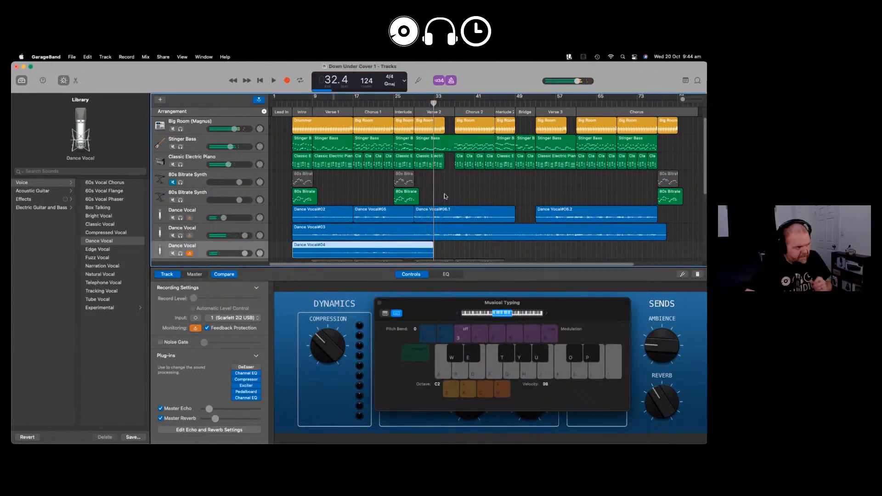
{"action": "left_click_drag", "start_coordinate": [434, 253], "coordinate": [413, 253]}
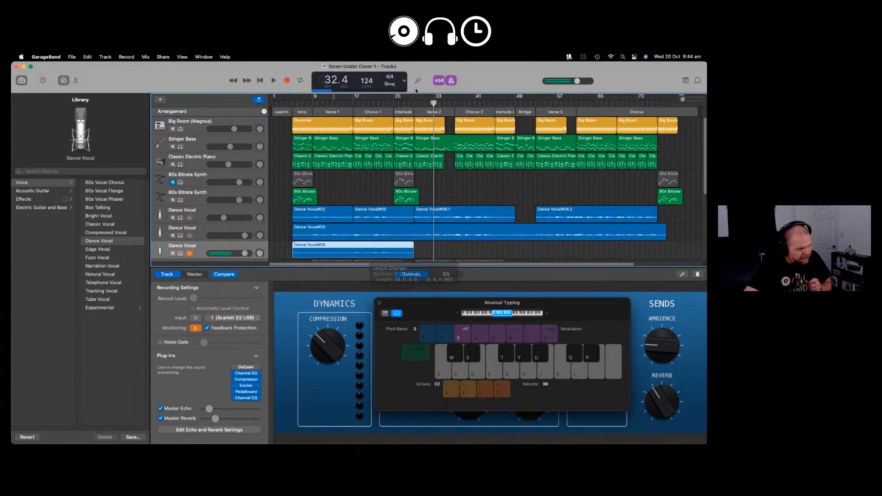
- Record the Verse 2 vocal from bar 29 on the same track and trim the region's end to bar 37
{"action": "left_click", "coordinate": [415, 102]}
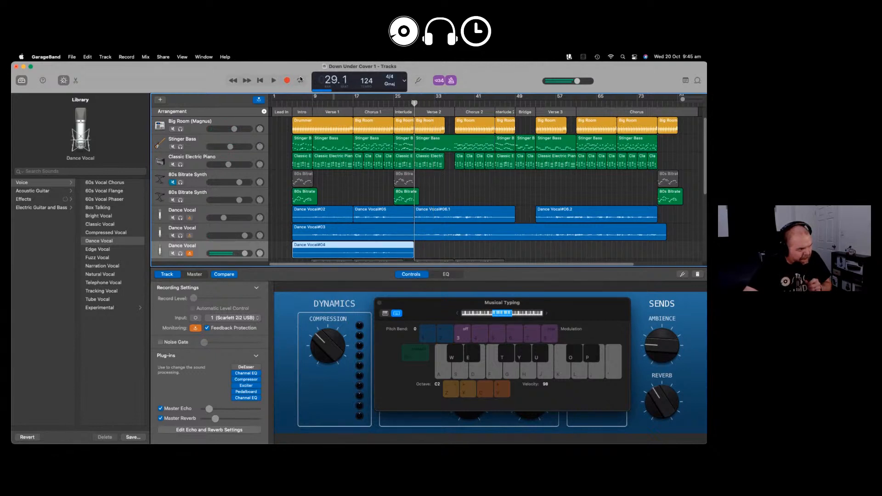
{"action": "left_click", "coordinate": [287, 80]}
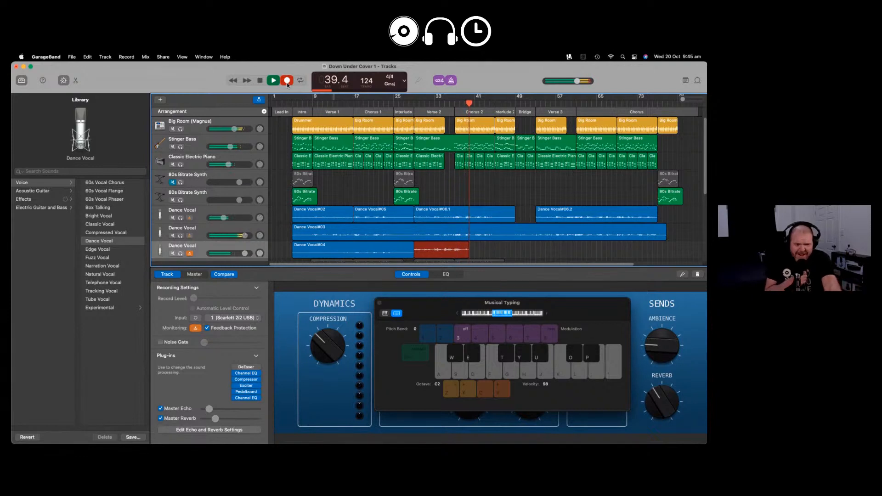
{"action": "key", "text": "space"}
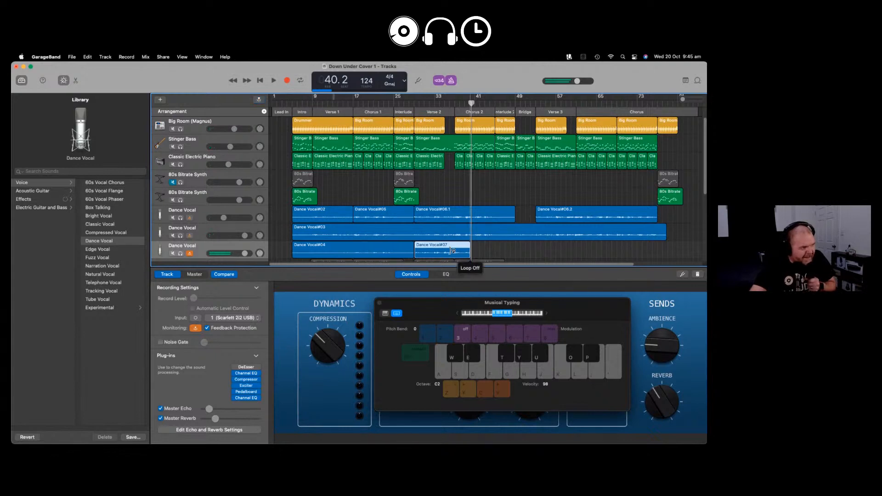
{"action": "left_click", "coordinate": [480, 252]}
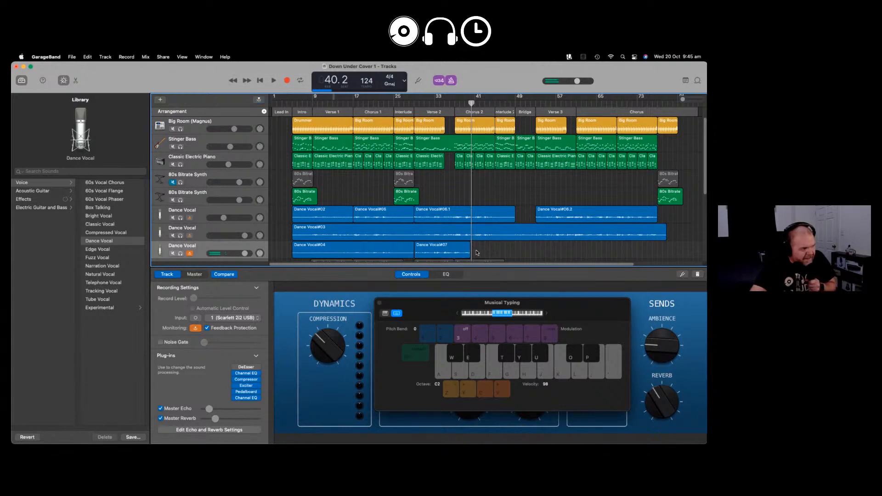
{"action": "left_click_drag", "start_coordinate": [471, 252], "coordinate": [454, 252]}
- Record the vocal from bar 37 through the Bridge on the same track and trim the region's end to bar 53
{"action": "left_click", "coordinate": [456, 102]}
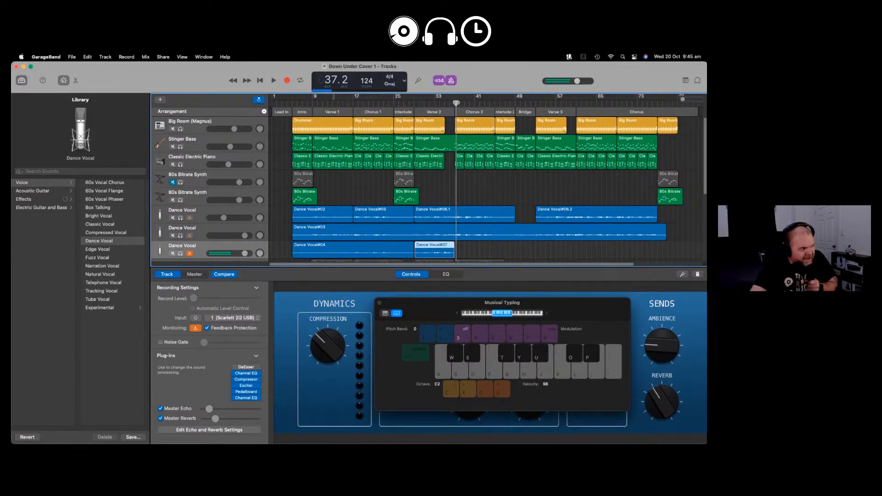
{"action": "left_click_drag", "start_coordinate": [456, 103], "coordinate": [454, 103]}
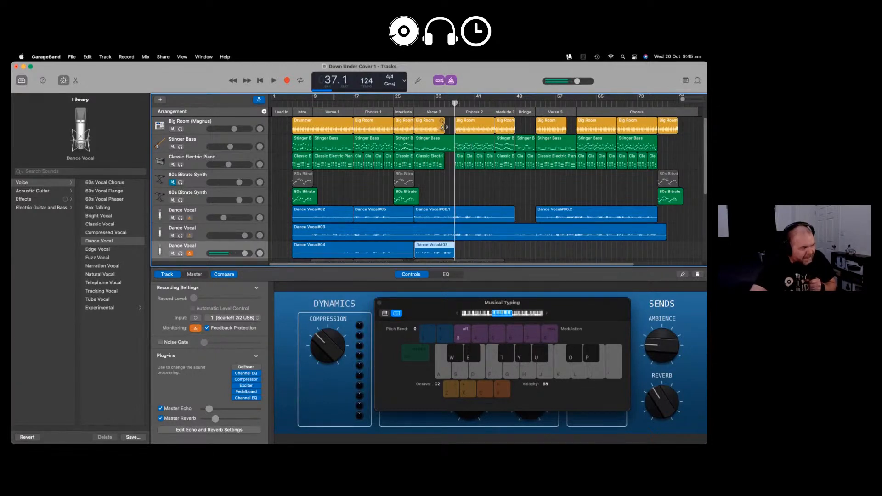
{"action": "left_click", "coordinate": [287, 82]}
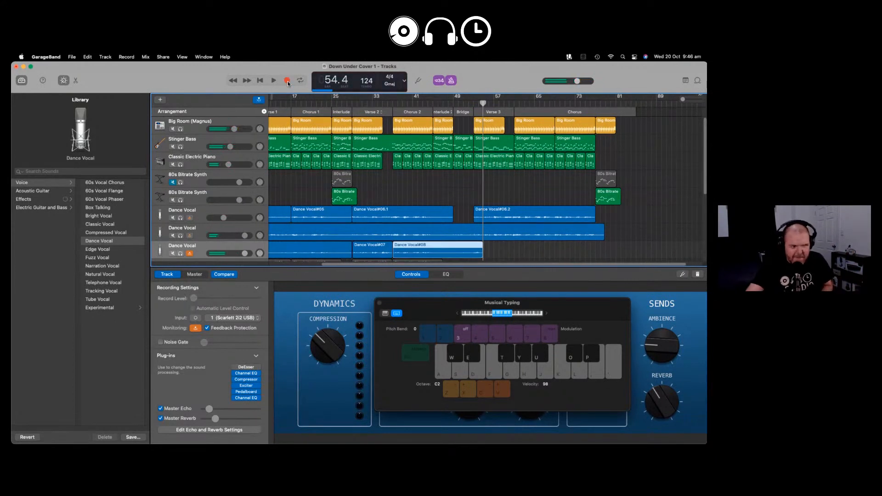
{"action": "left_click_drag", "start_coordinate": [481, 251], "coordinate": [473, 251]}
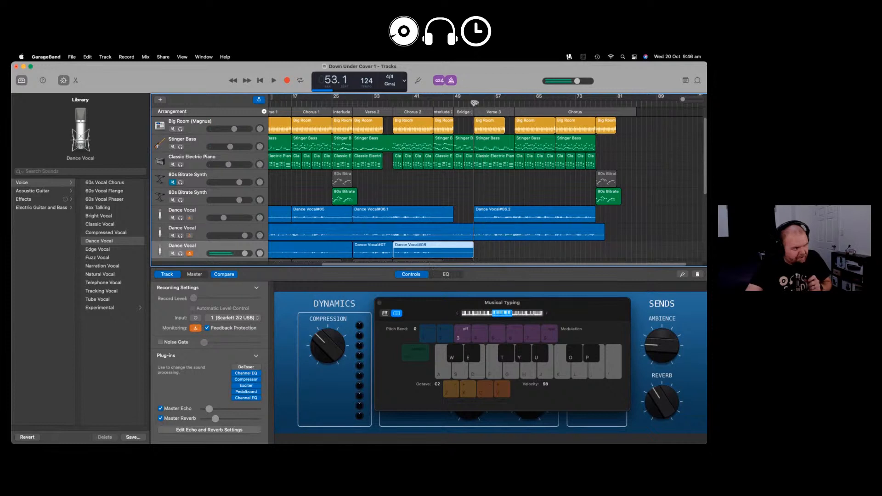
- Record the vocal from bar 53 to just past bar 77 and add another Dance Vocal track with duplicate settings
{"action": "left_click", "coordinate": [287, 81]}
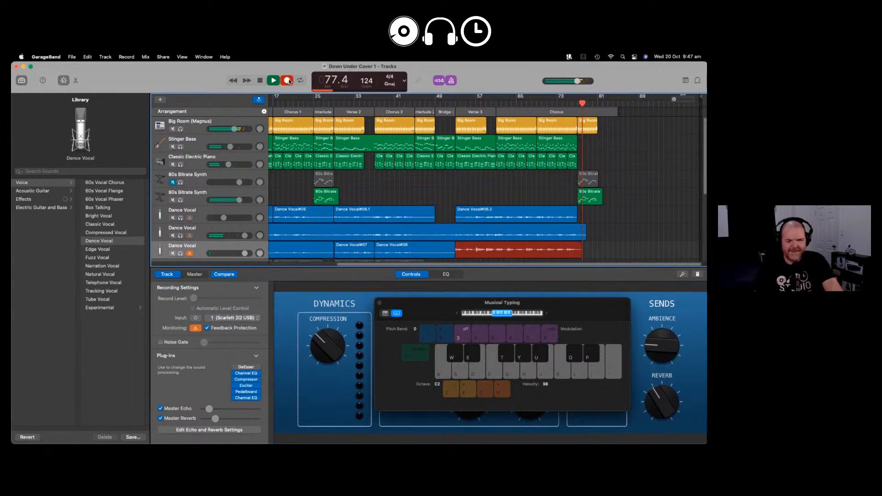
{"action": "key", "text": "space"}
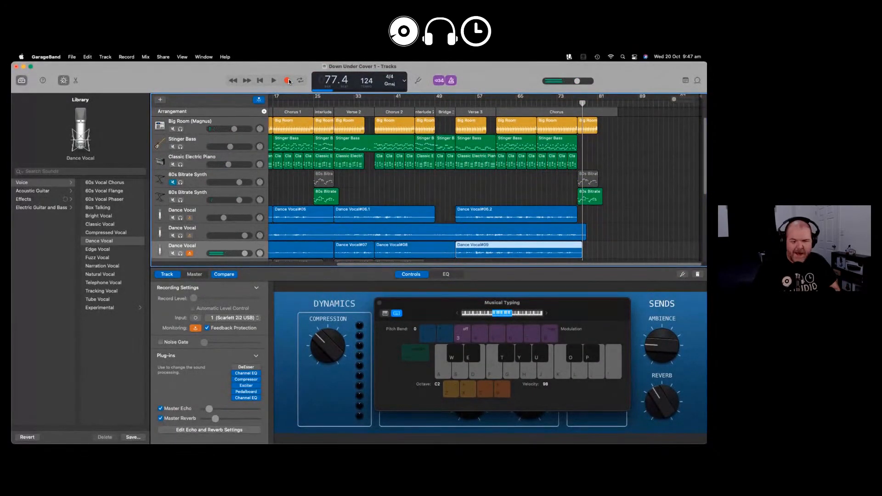
{"action": "scroll", "coordinate": [265, 230], "scroll_direction": "down", "scroll_amount": 2}
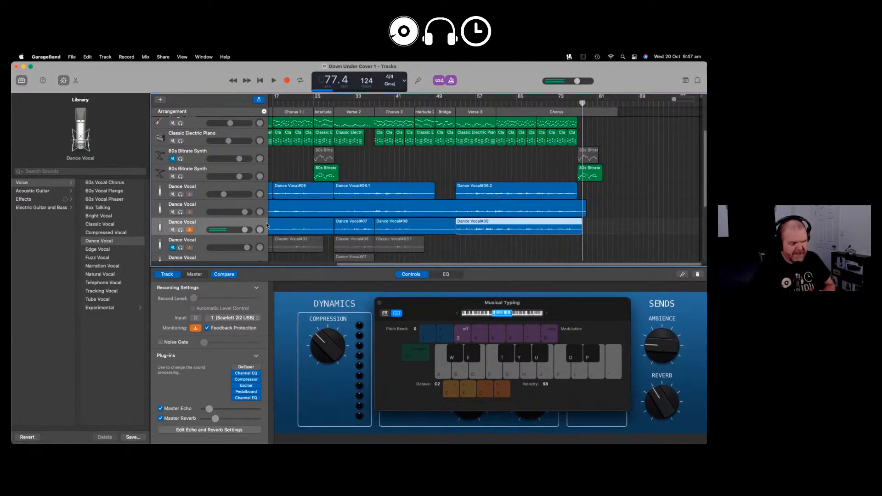
{"action": "key", "text": "super+d"}
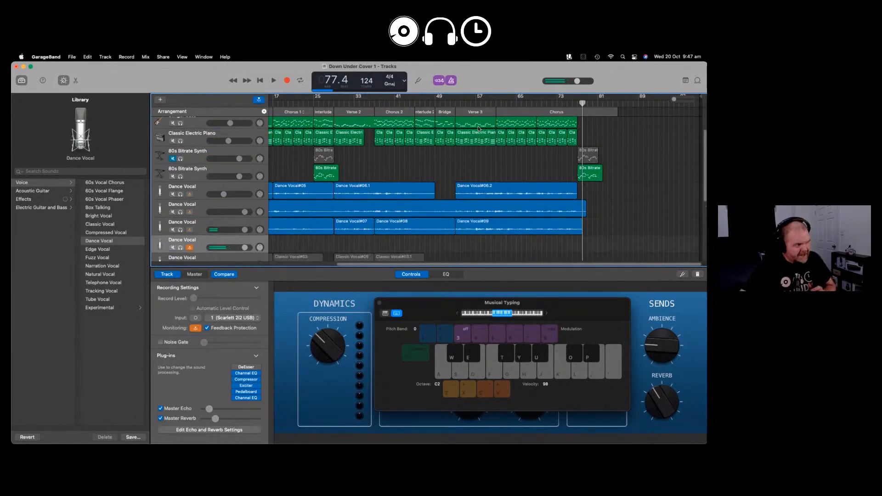
- Play back from bar 61 and lower the third Dance Vocal track's volume to +2.6 dB
{"action": "left_click", "coordinate": [496, 110]}
{"action": "left_click", "coordinate": [495, 103]}
{"action": "left_click", "coordinate": [274, 81]}
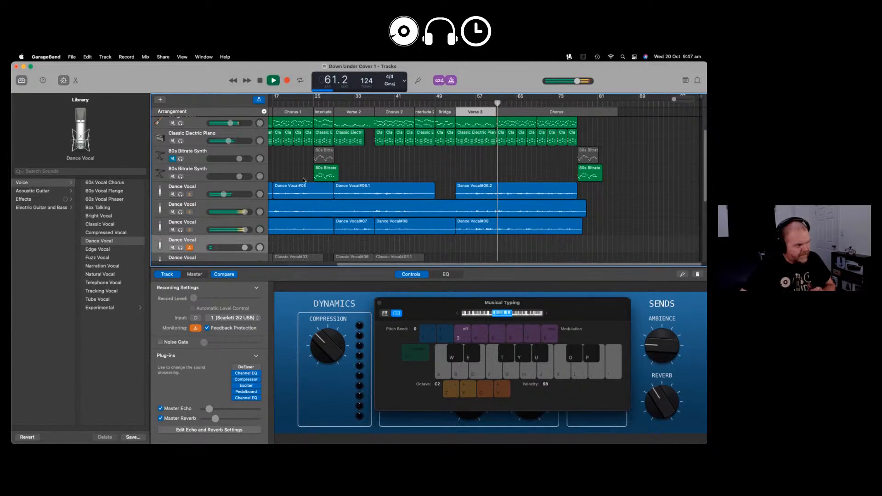
{"action": "left_click_drag", "start_coordinate": [246, 230], "coordinate": [243, 229]}
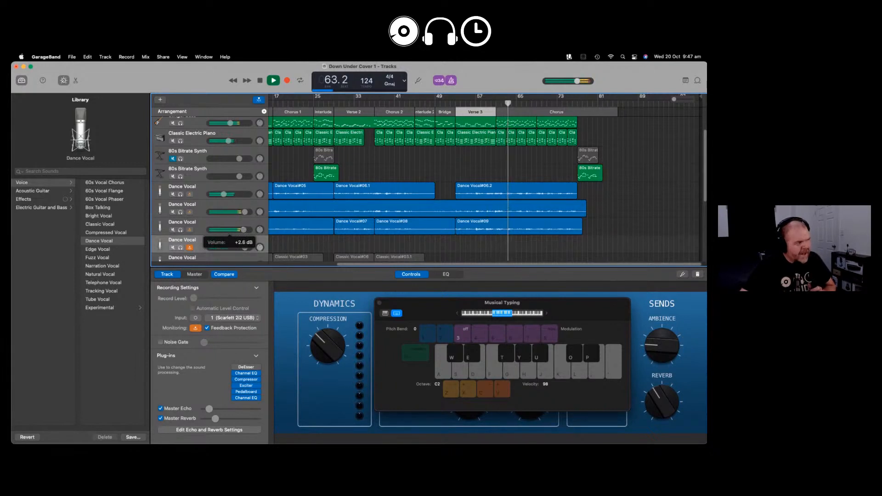
{"action": "left_click", "coordinate": [275, 80]}
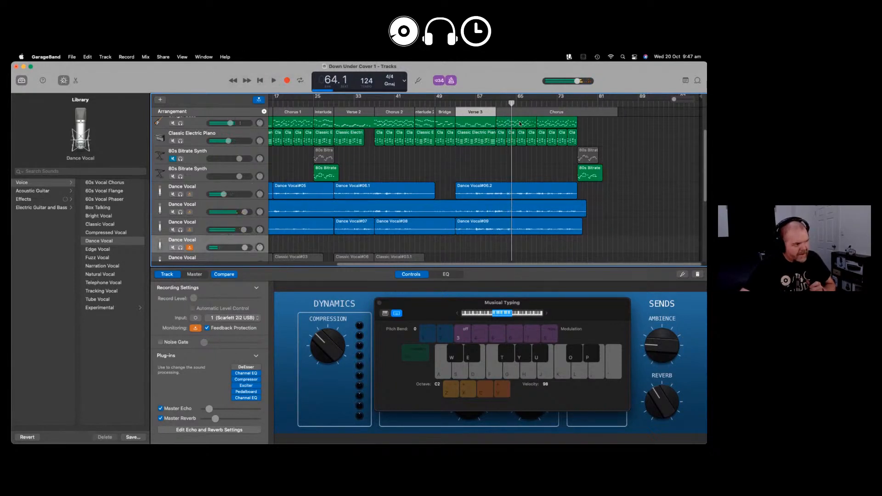
- Record a Chorus vocal from bar 61 to just past bar 77 on the newly added Dance Vocal track
{"action": "left_click_drag", "start_coordinate": [511, 103], "coordinate": [496, 103]}
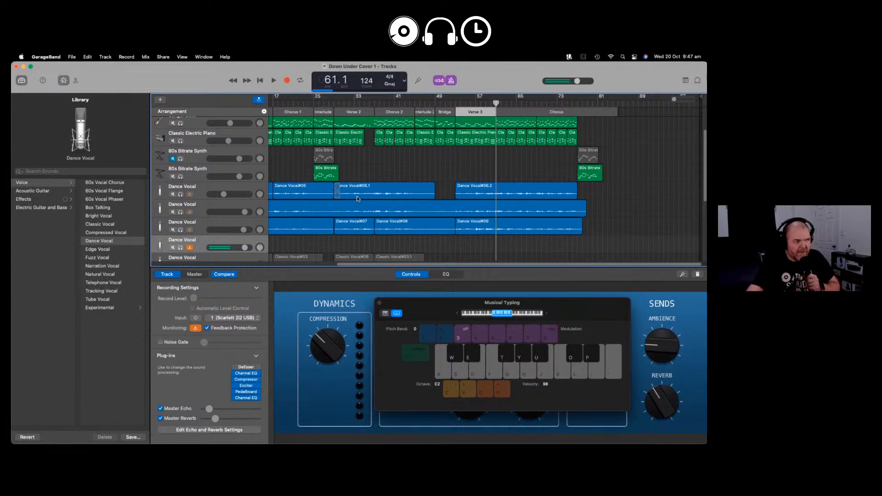
{"action": "left_click", "coordinate": [287, 81]}
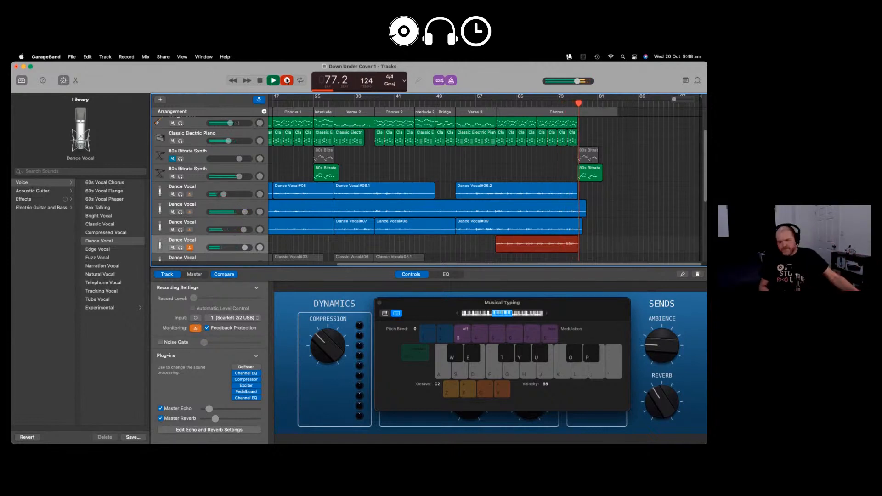
{"action": "left_click", "coordinate": [287, 80]}
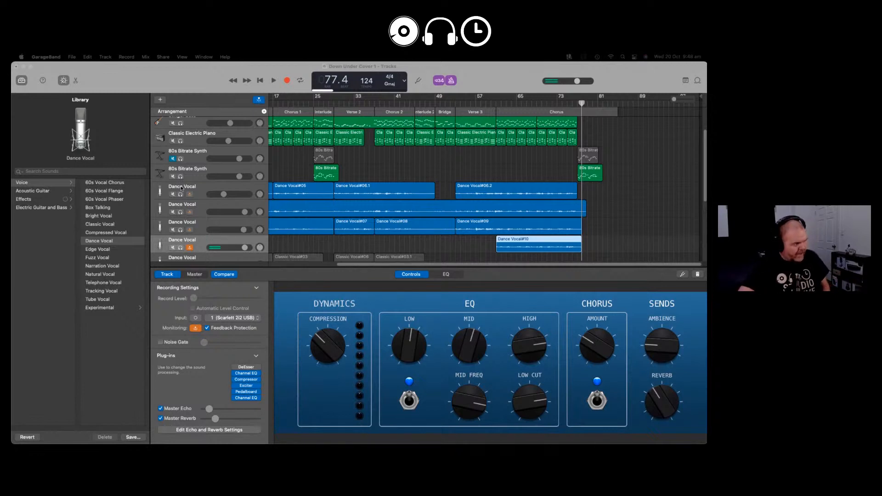
- Solo the upper three Dance Vocal tracks and return the playhead to bar 61
{"action": "left_click", "coordinate": [180, 194]}
{"action": "key", "text": "super+k"}
{"action": "left_click", "coordinate": [180, 212]}
{"action": "left_click", "coordinate": [180, 230]}
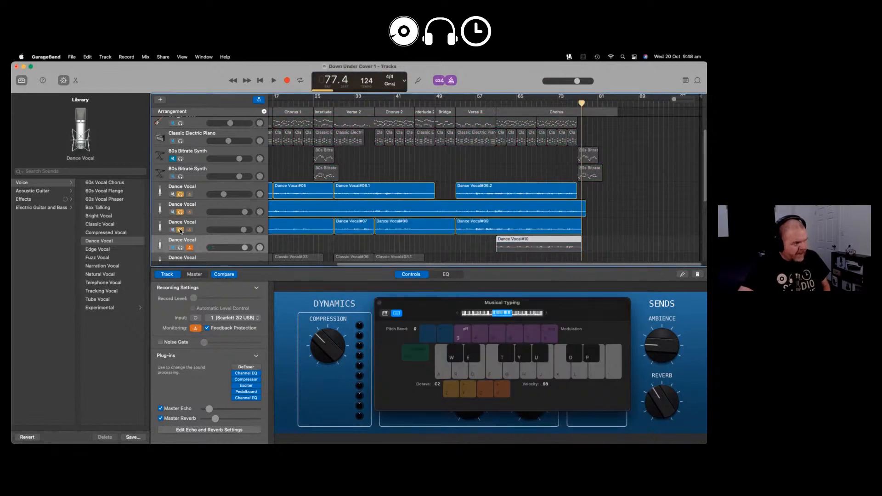
{"action": "left_click_drag", "start_coordinate": [581, 102], "coordinate": [495, 116]}
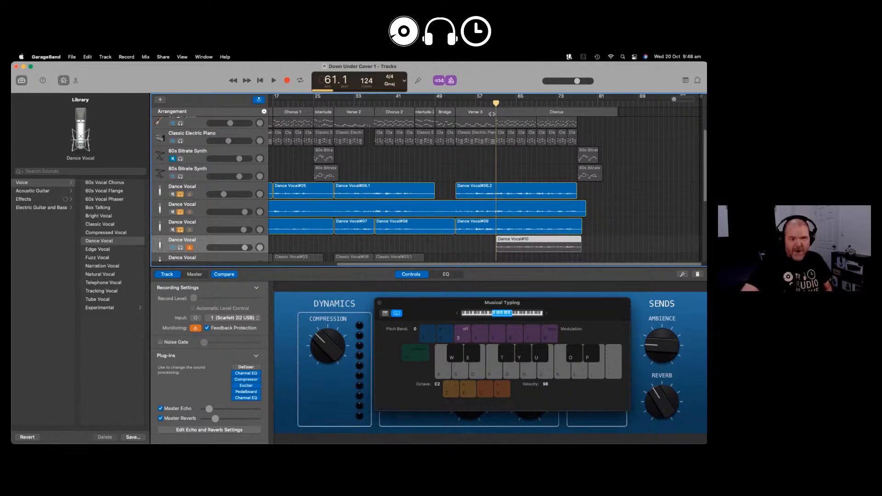
- Deselect the newest Dance Vocal region and play the soloed Dance Vocal tracks from bar 61
{"action": "left_click", "coordinate": [630, 183]}
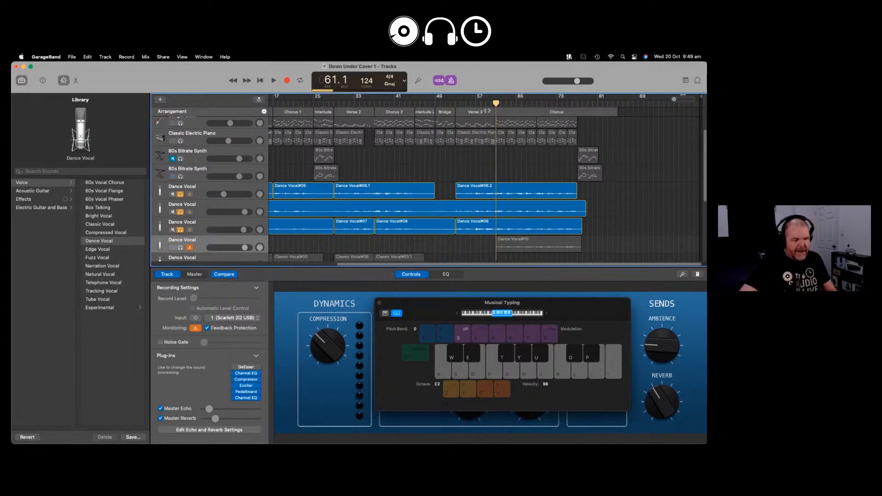
{"action": "mouse_move", "coordinate": [495, 104]}
{"action": "left_mouse_down"}
{"action": "mouse_move", "coordinate": [456, 104]}
{"action": "mouse_move", "coordinate": [495, 106]}
{"action": "left_mouse_up"}
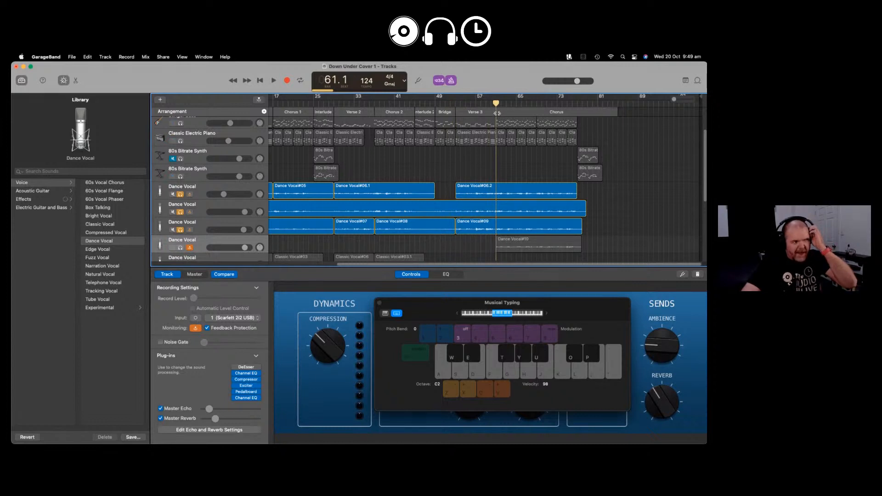
{"action": "mouse_move", "coordinate": [497, 113]}
{"action": "left_mouse_down"}
{"action": "mouse_move", "coordinate": [506, 113]}
{"action": "mouse_move", "coordinate": [495, 110]}
{"action": "left_mouse_up"}
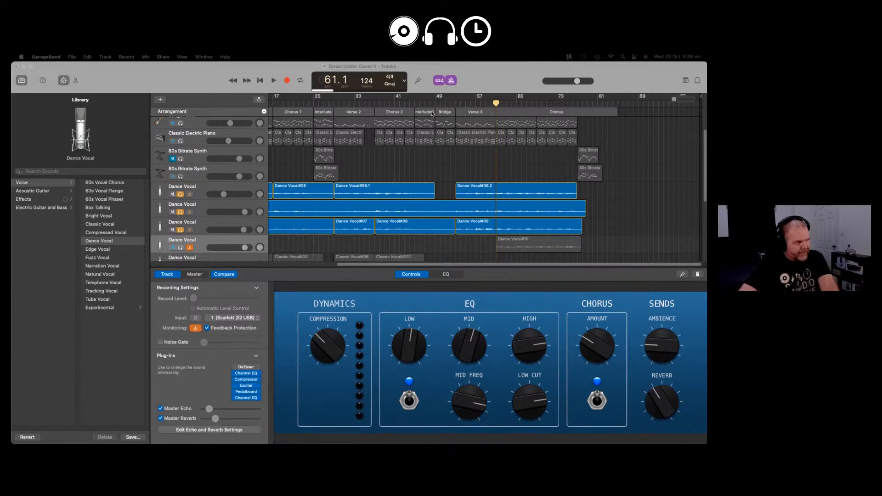
{"action": "left_click", "coordinate": [458, 108]}
{"action": "key", "text": "cmd+k"}
{"action": "left_click", "coordinate": [496, 103]}
{"action": "key", "text": "space"}
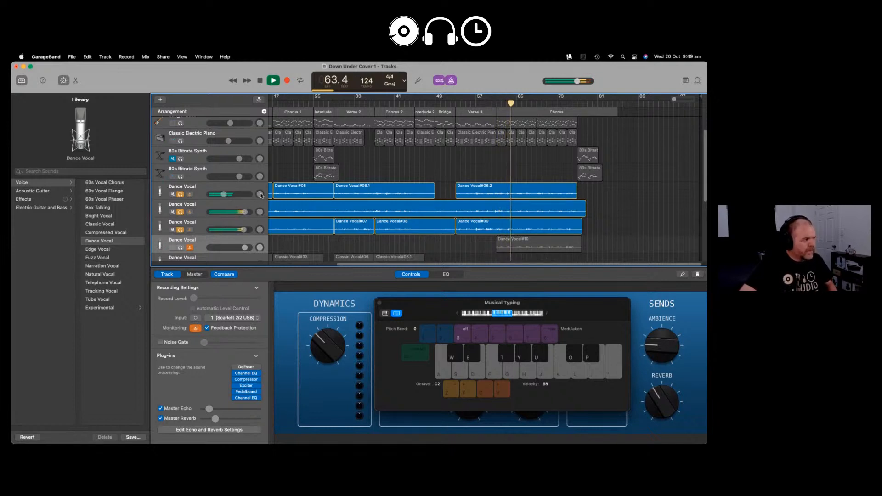
- Pan the third Dance Vocal track to +37, and set the second to +2.4 dB volume with a pan of -39
{"action": "left_click_drag", "start_coordinate": [259, 211], "coordinate": [260, 228]}
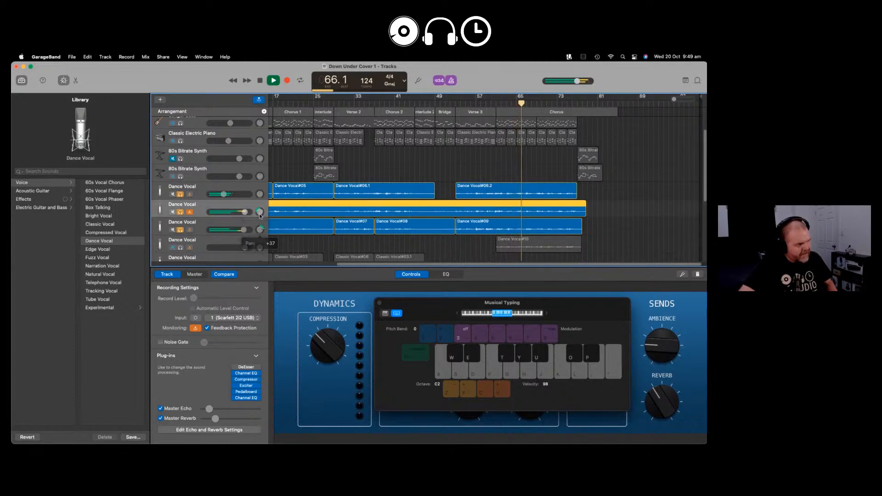
{"action": "left_click_drag", "start_coordinate": [243, 213], "coordinate": [242, 213]}
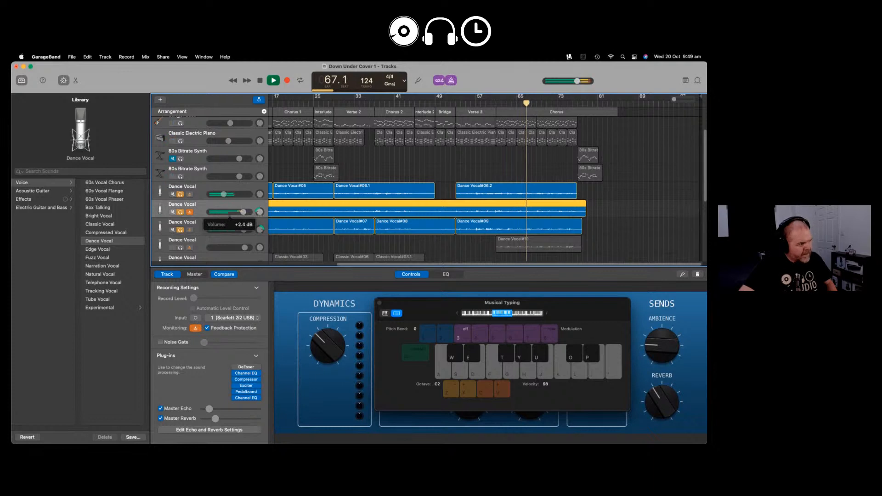
{"action": "mouse_move", "coordinate": [259, 211]}
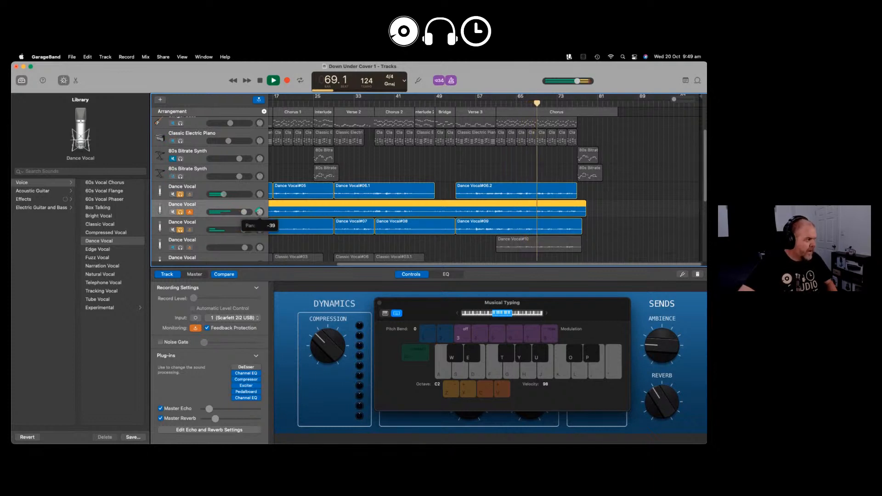
- Solo the fourth Dance Vocal track and pan it left, bringing the second track's pan back to the centre
{"action": "left_click", "coordinate": [180, 248]}
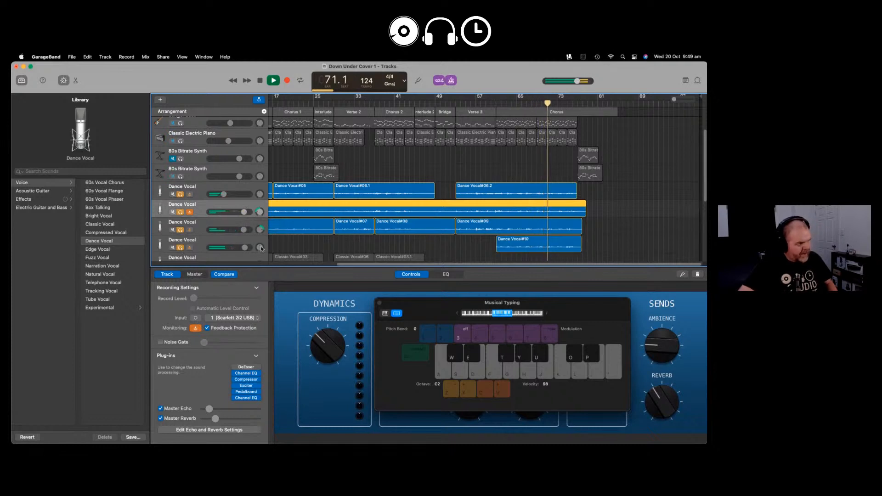
{"action": "mouse_move", "coordinate": [259, 248]}
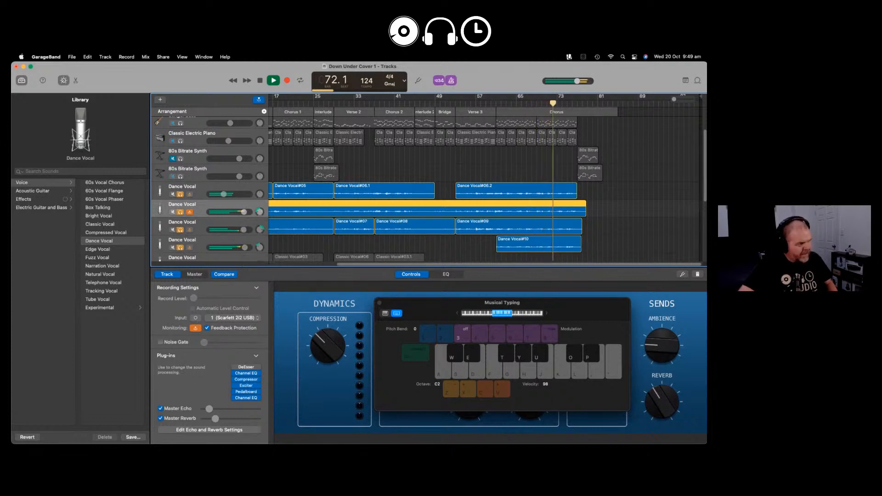
{"action": "mouse_move", "coordinate": [259, 212]}
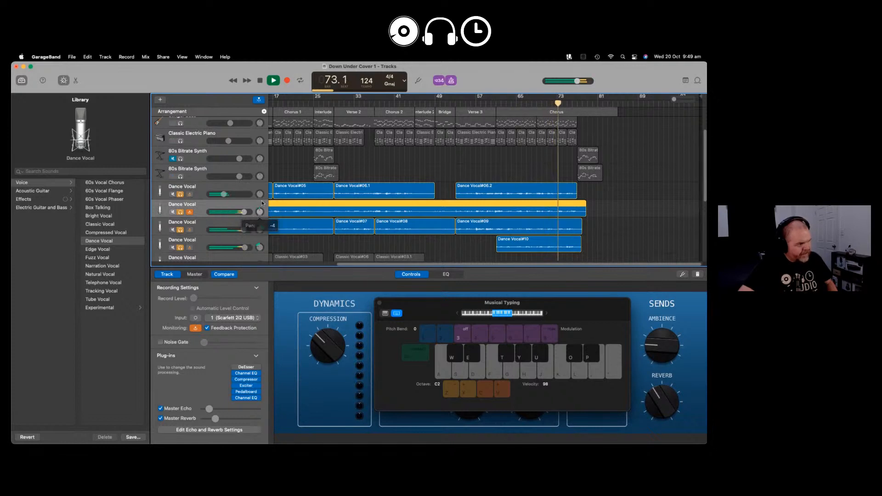
{"action": "left_click_drag", "start_coordinate": [260, 244], "coordinate": [260, 247]}
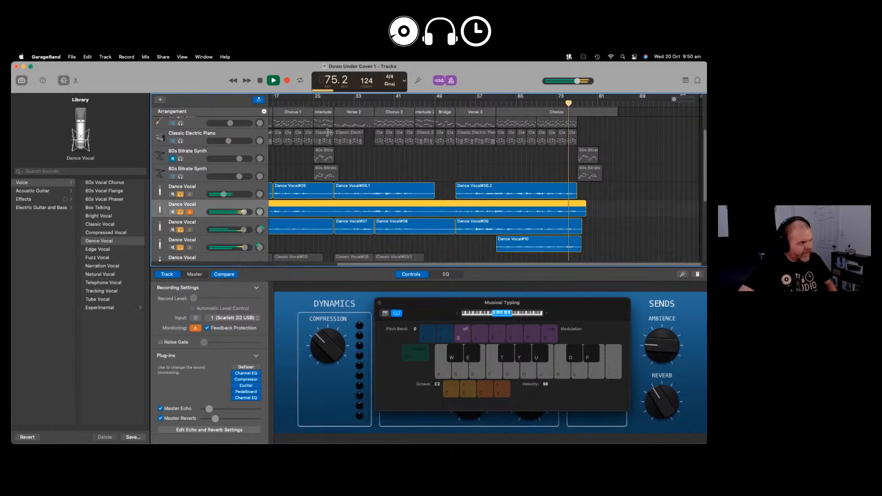
- Turn off the metronome and lower the third and fourth Dance Vocal tracks' volumes, the fourth to +1.4 dB
{"action": "key", "text": "k"}
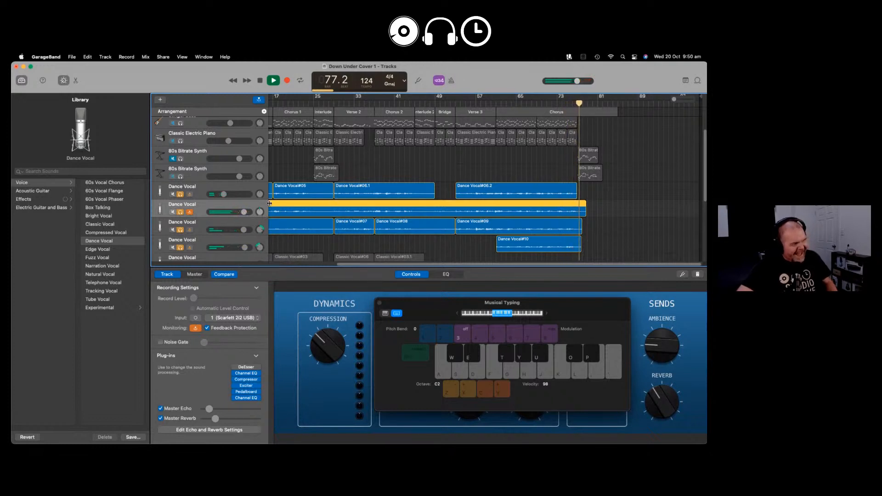
{"action": "left_click_drag", "start_coordinate": [245, 230], "coordinate": [241, 248]}
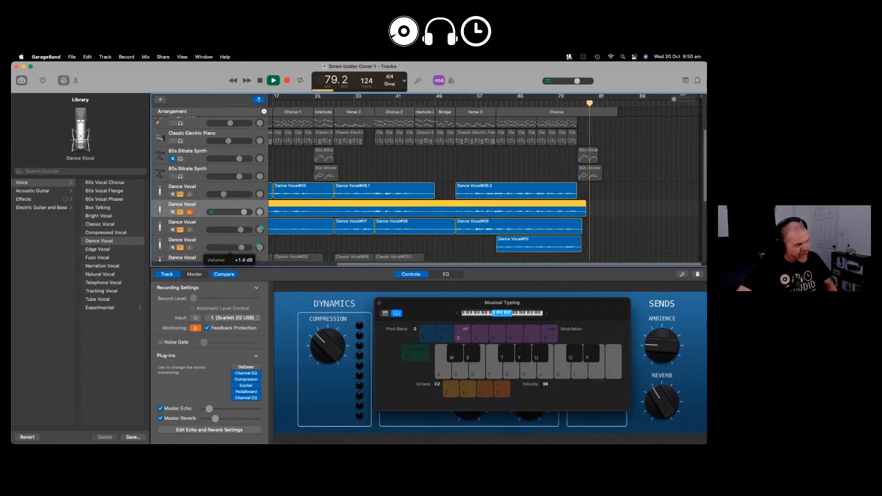
- Unsolo all Dance Vocal tracks and play the full mix from bar 61 to about bar 79
{"action": "left_click", "coordinate": [491, 105]}
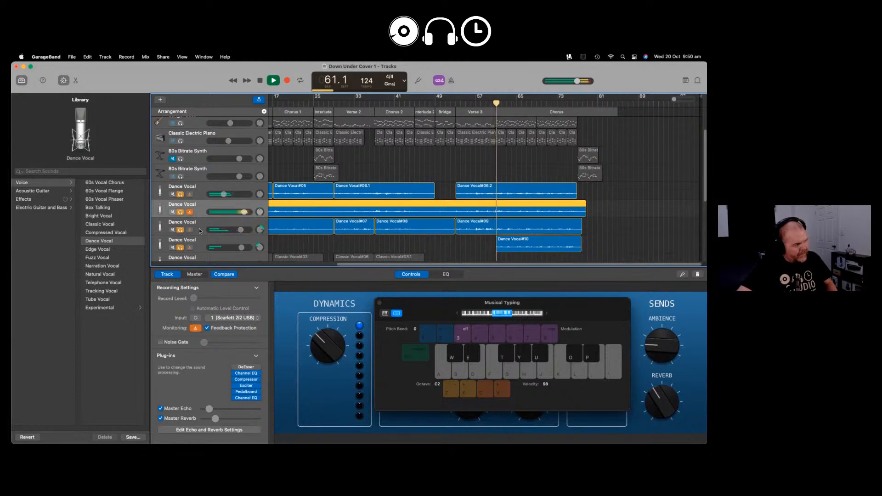
{"action": "left_click", "coordinate": [181, 212]}
{"action": "left_click", "coordinate": [181, 230]}
{"action": "left_click", "coordinate": [180, 247]}
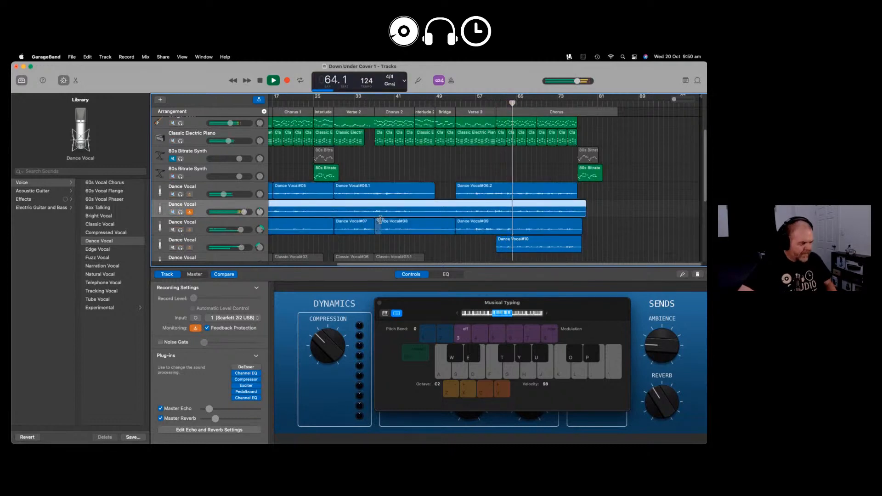
{"action": "left_click_drag", "start_coordinate": [380, 220], "coordinate": [380, 219]}
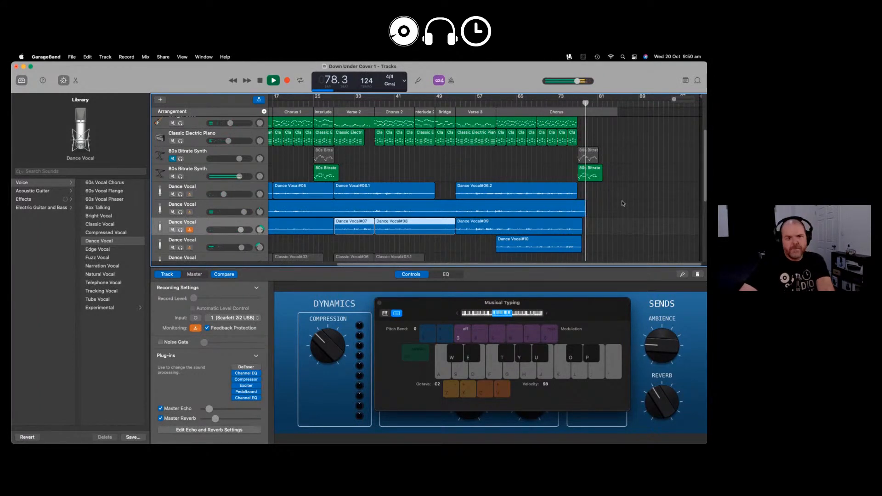
{"action": "key", "text": "space"}
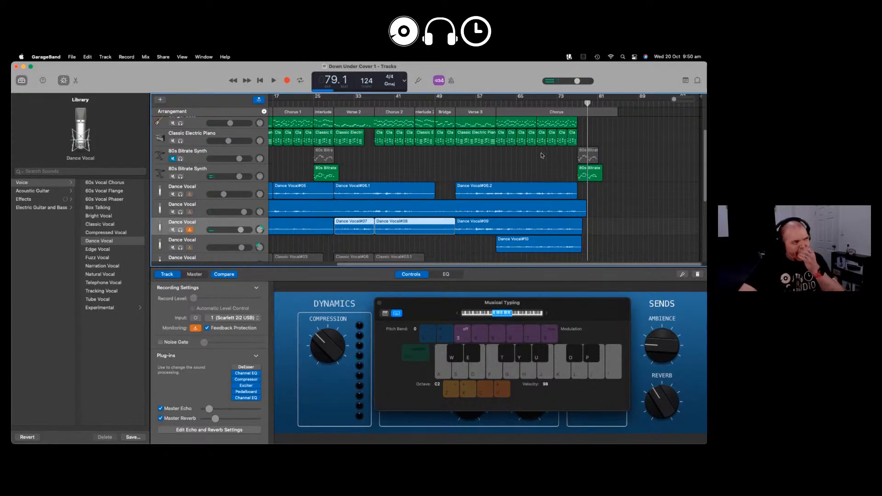
- Return the playhead to the start and add a software instrument track below Classic Analog Pad
{"action": "left_click", "coordinate": [261, 81]}
{"action": "scroll", "coordinate": [295, 193], "scroll_direction": "down", "scroll_amount": 4}
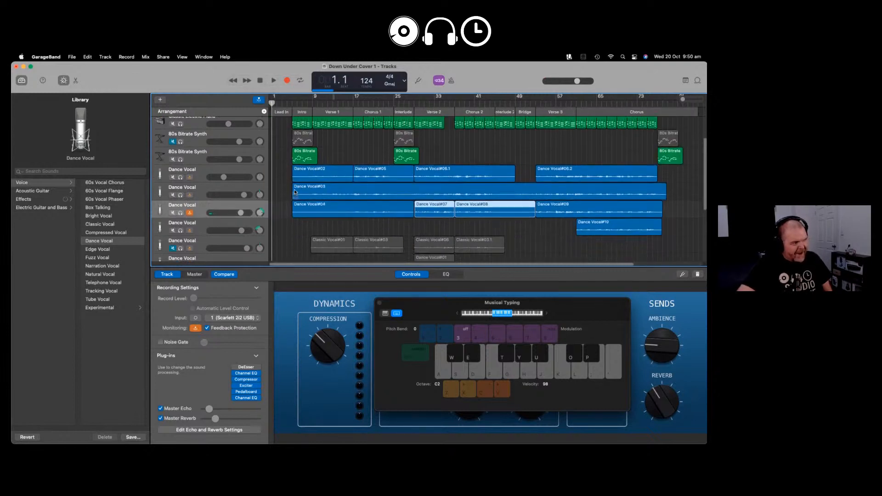
{"action": "scroll", "coordinate": [295, 194], "scroll_direction": "down", "scroll_amount": 3}
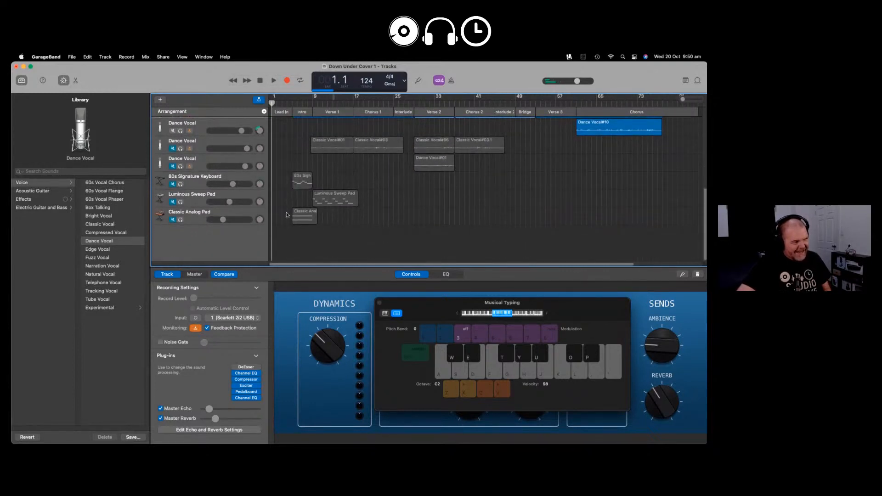
{"action": "right_click", "coordinate": [232, 240]}
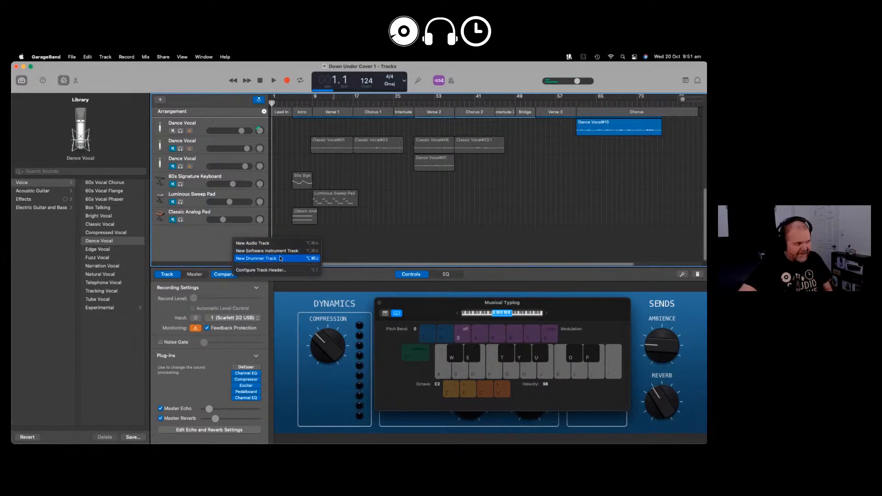
{"action": "left_click", "coordinate": [281, 252]}
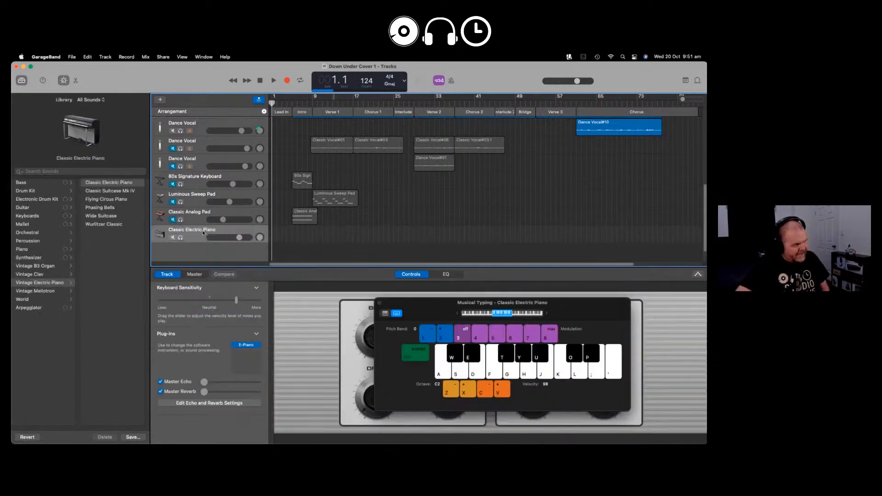
- Close the Musical Typing window and search the sound library for "flute" to load Mellotron Flutes on the new track
{"action": "left_click", "coordinate": [53, 171]}
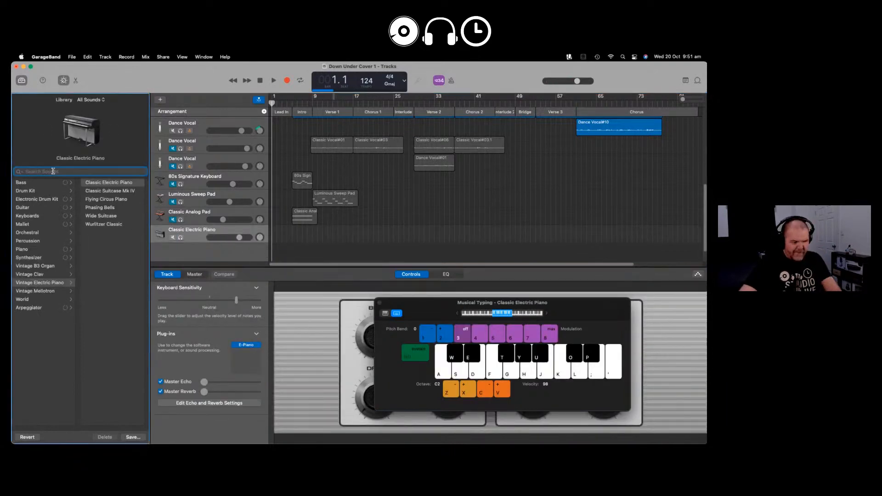
{"action": "type", "text": "flute"}
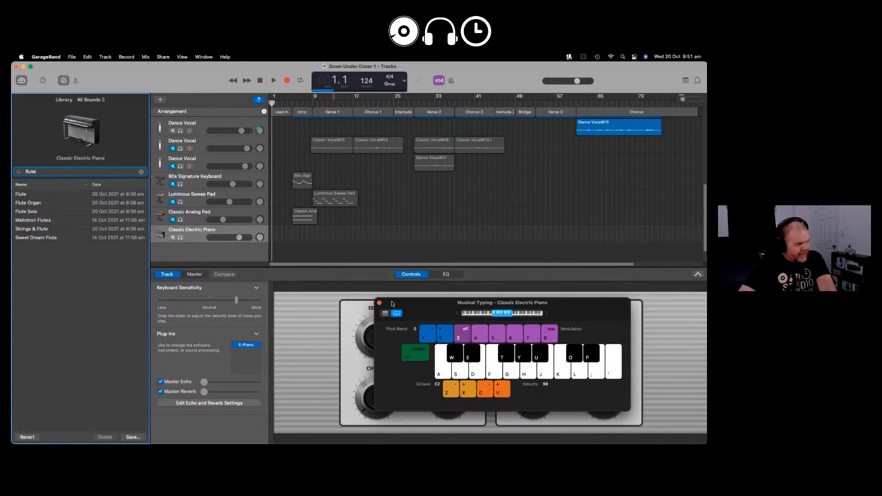
{"action": "left_click", "coordinate": [379, 303]}
{"action": "left_click", "coordinate": [48, 222]}
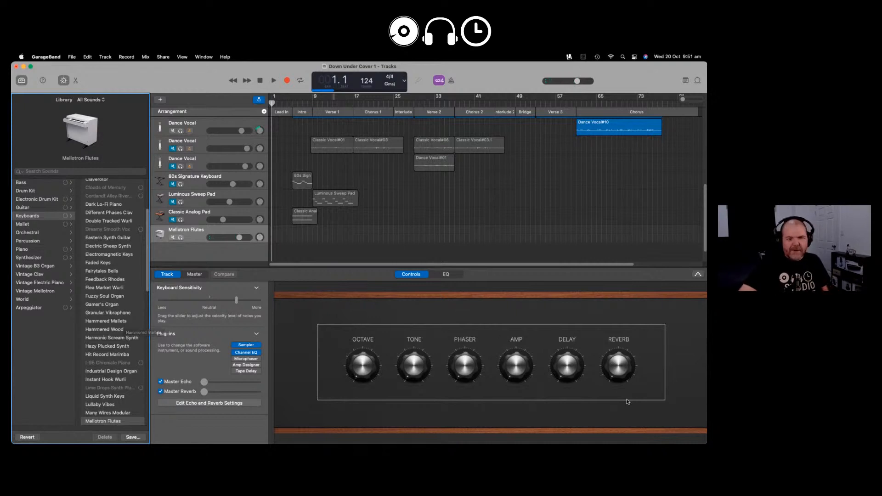
- Move the Mellotron Flutes track up between the lower 80s Bitrate Synth and the first Dance Vocal track
{"action": "scroll", "coordinate": [383, 237], "scroll_direction": "up", "scroll_amount": 3}
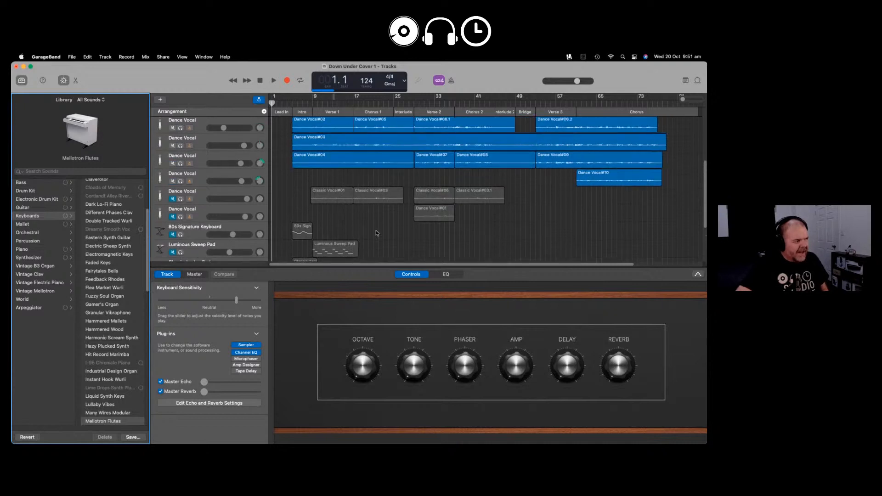
{"action": "scroll", "coordinate": [377, 233], "scroll_direction": "up", "scroll_amount": 2}
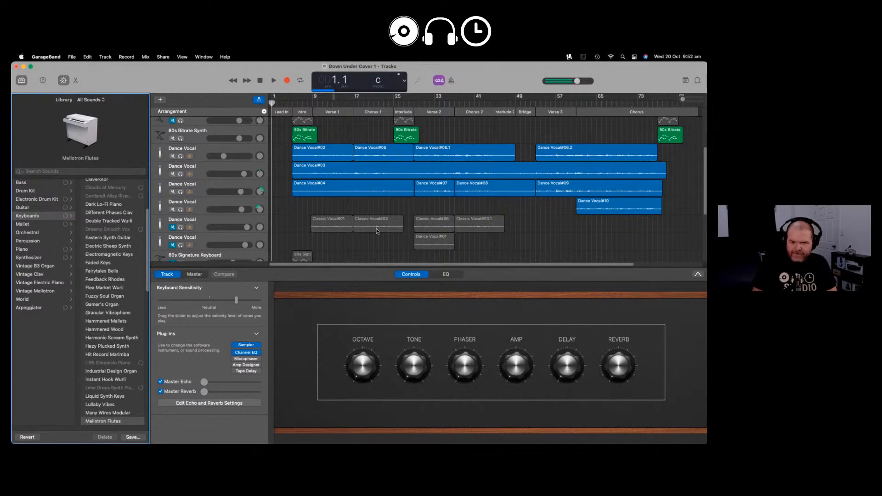
{"action": "scroll", "coordinate": [366, 211], "scroll_direction": "down", "scroll_amount": 5}
{"action": "left_click", "coordinate": [262, 219]}
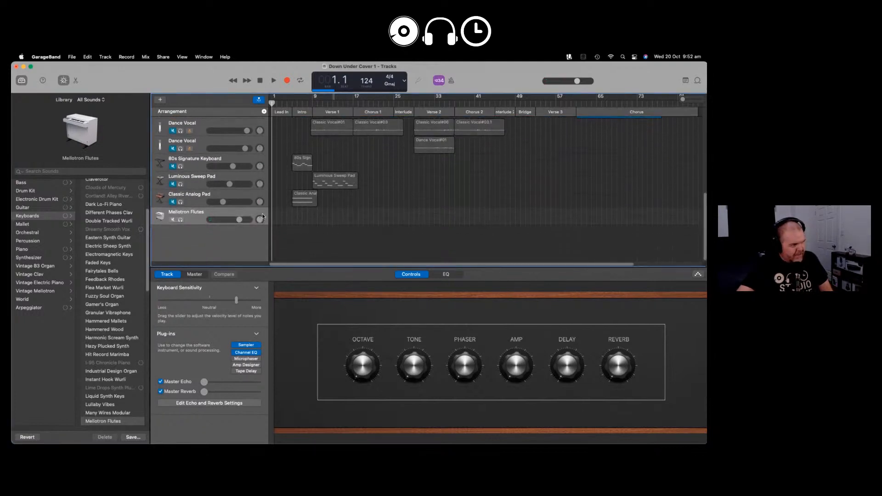
{"action": "scroll", "coordinate": [263, 219], "scroll_direction": "up", "scroll_amount": 8}
{"action": "scroll", "coordinate": [278, 112], "scroll_direction": "up", "scroll_amount": 5}
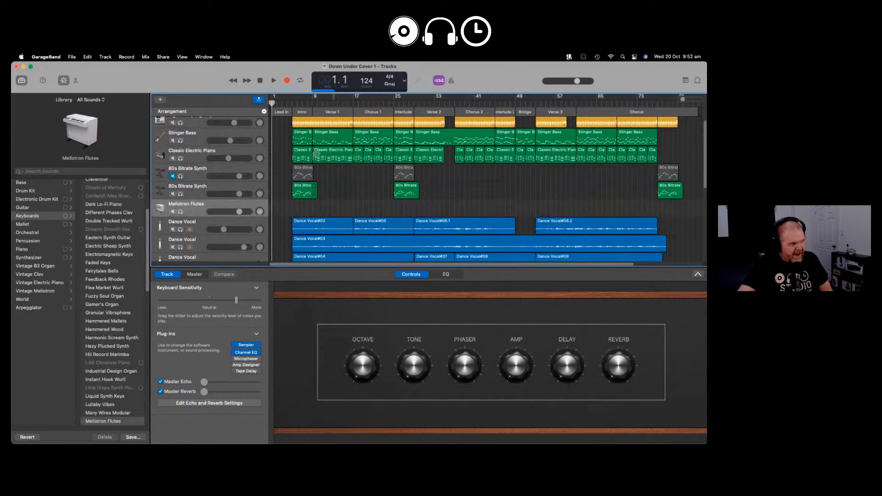
- Record a Mellotron Flutes part from bar 5 to just past bar 18 and trim its end to bar 17
{"action": "left_click", "coordinate": [292, 102]}
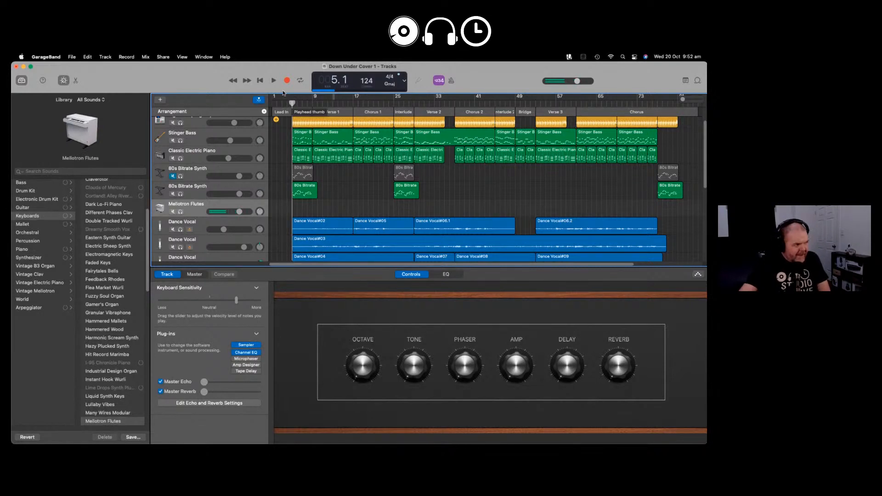
{"action": "left_click", "coordinate": [286, 81]}
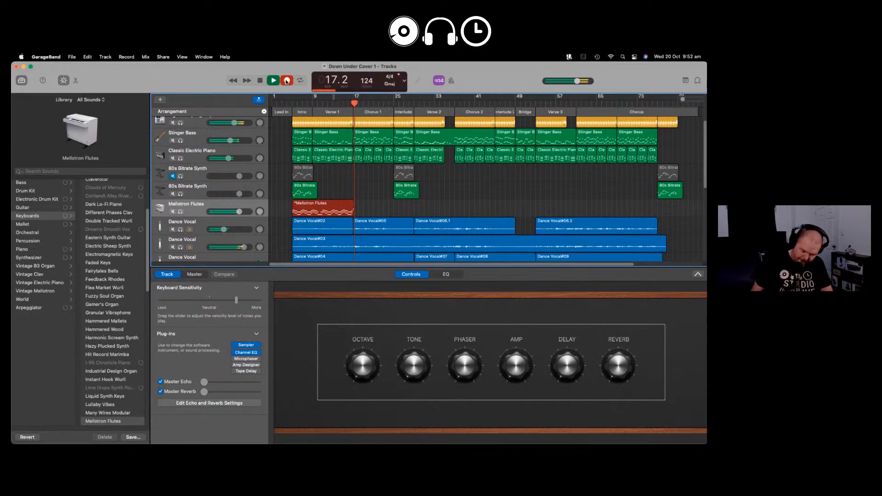
{"action": "key", "text": "space"}
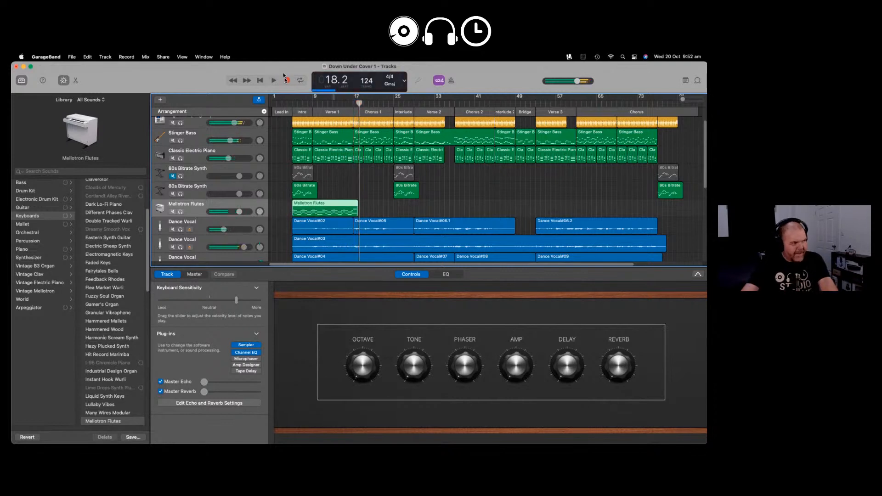
{"action": "left_click_drag", "start_coordinate": [358, 210], "coordinate": [352, 210]}
- Record a second Mellotron Flutes part over Chorus 1, from bar 17 to just past bar 26
{"action": "left_click", "coordinate": [353, 101]}
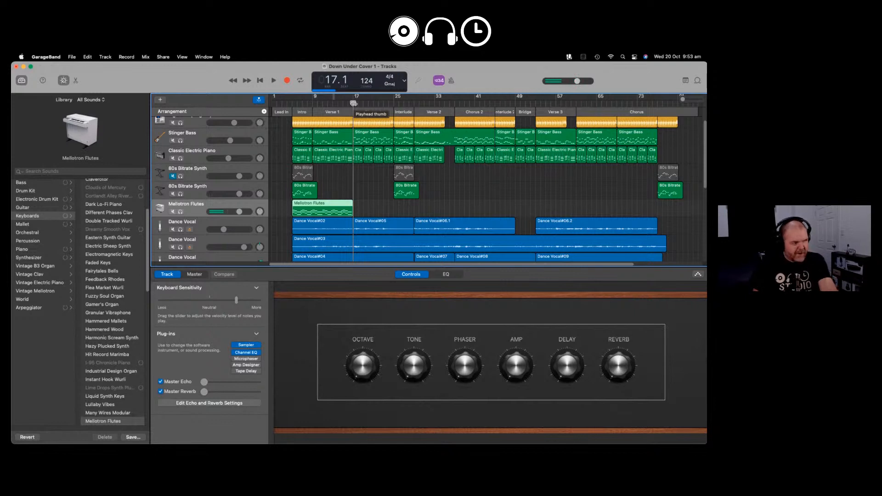
{"action": "key", "text": "r"}
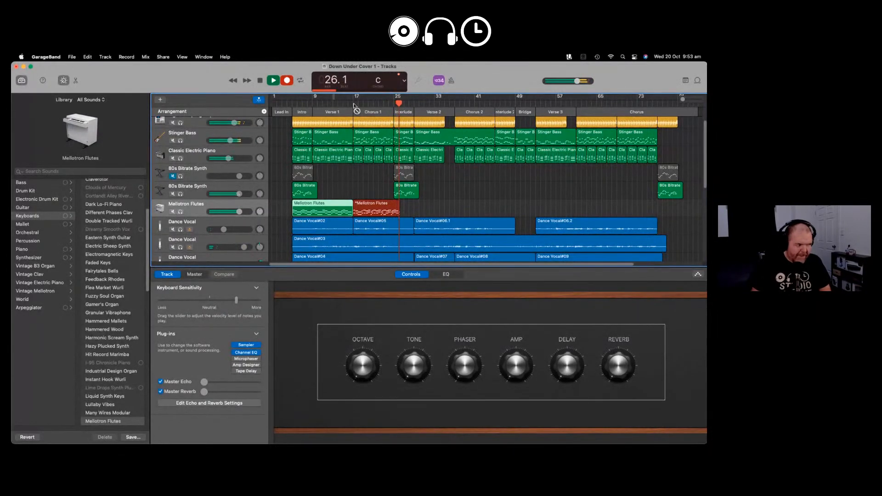
{"action": "key", "text": "space"}
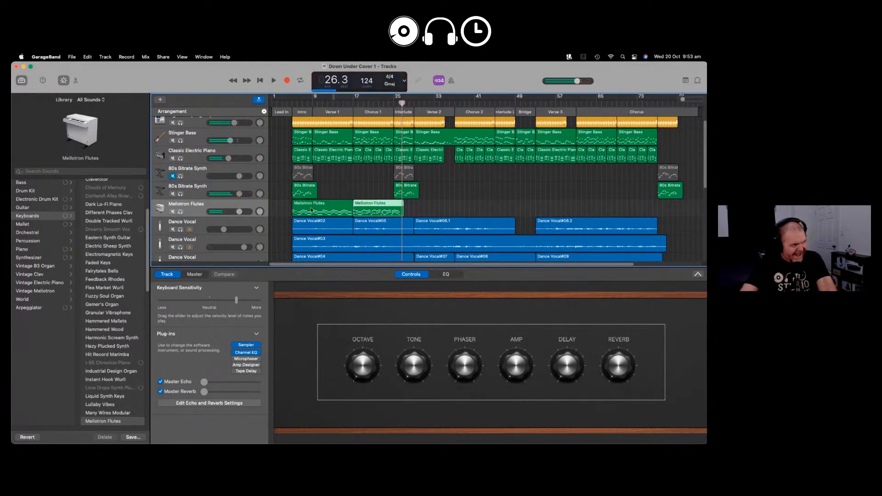
- Delete both recorded Mellotron Flutes regions over Verse 1 and Chorus 1
{"action": "left_click", "coordinate": [296, 209], "text": "shift"}
{"action": "right_click", "coordinate": [319, 207]}
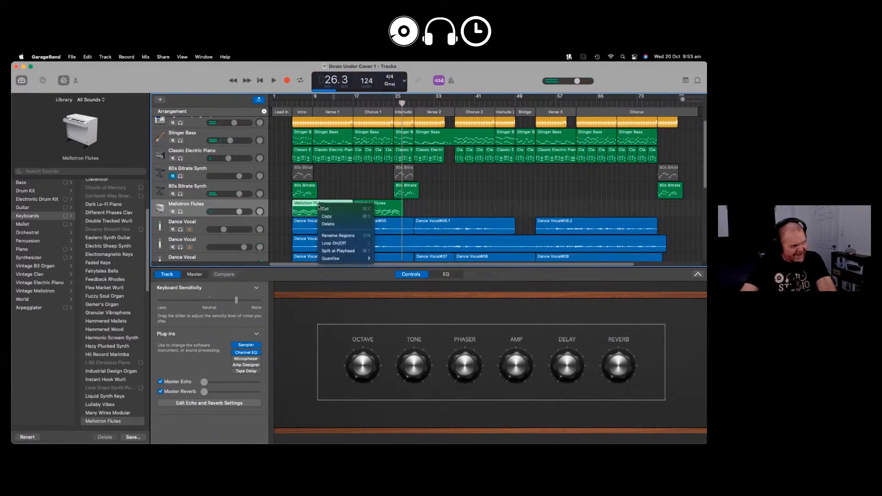
{"action": "left_click", "coordinate": [338, 224]}
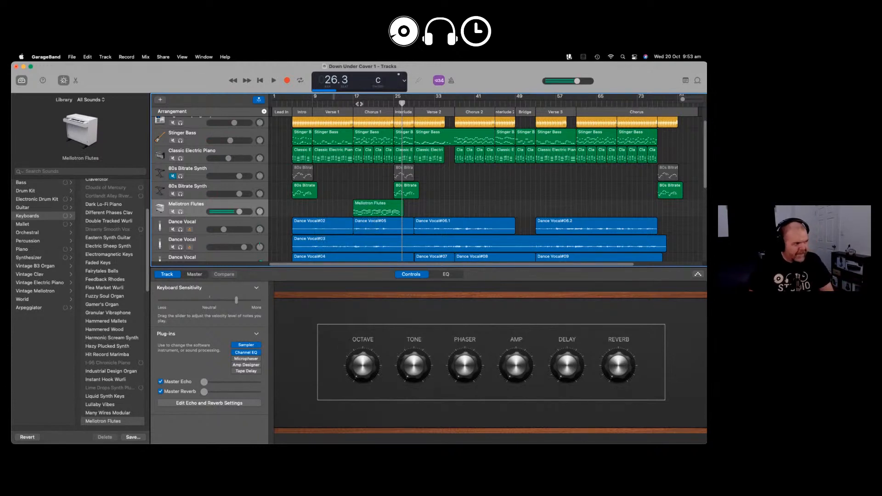
{"action": "right_click", "coordinate": [371, 207]}
{"action": "left_click", "coordinate": [383, 227]}
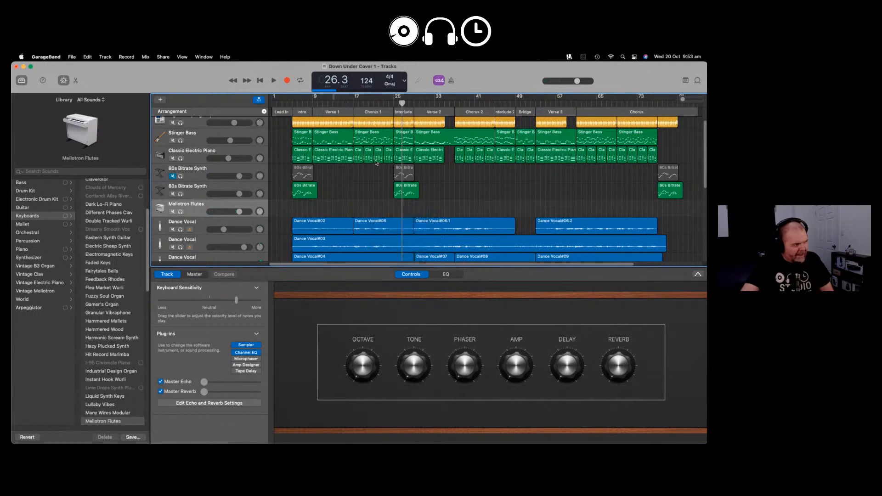
{"action": "left_click", "coordinate": [353, 102]}
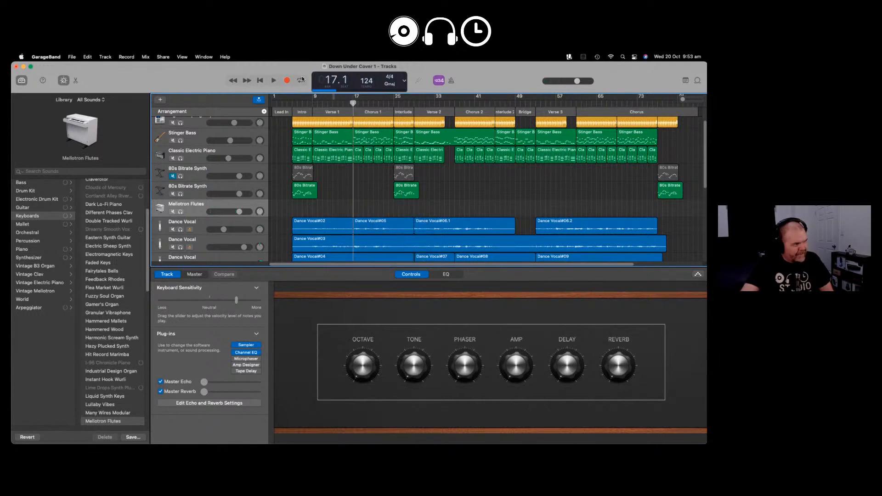
{"action": "left_click", "coordinate": [288, 81]}
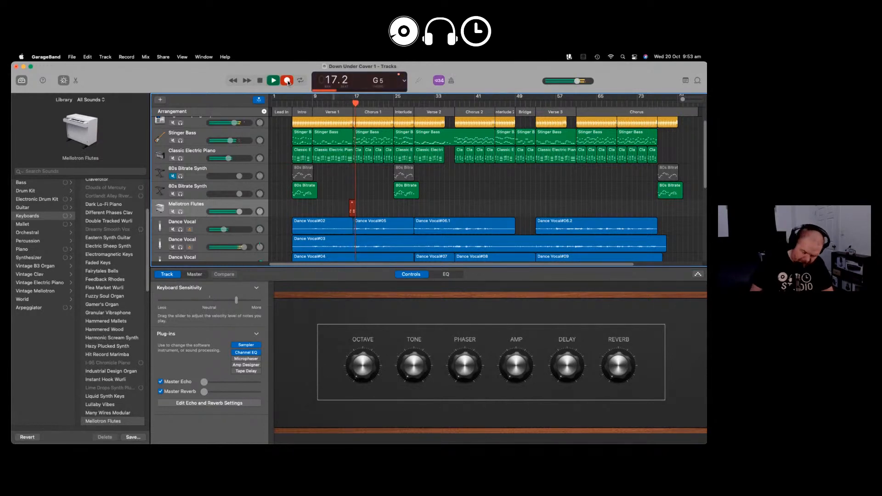
{"action": "key", "text": "space"}
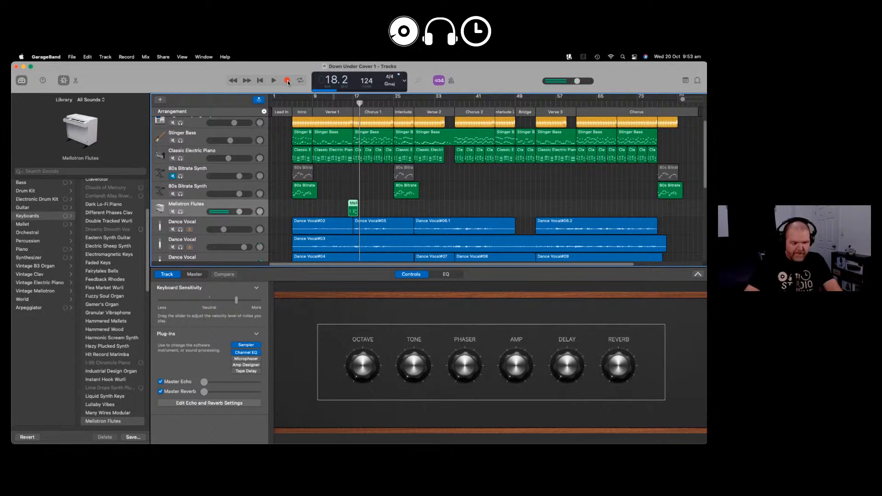
{"action": "key", "text": "Delete"}
- Record a Mellotron Flutes part from bar 17 to past bar 39 and trim its end to the start of Chorus 2
{"action": "left_click_drag", "start_coordinate": [359, 102], "coordinate": [352, 101]}
{"action": "key", "text": "r"}
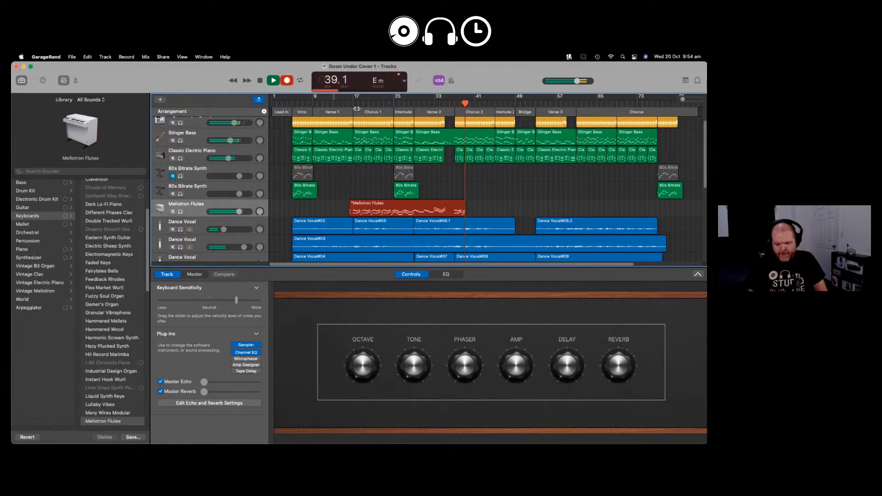
{"action": "key", "text": "space"}
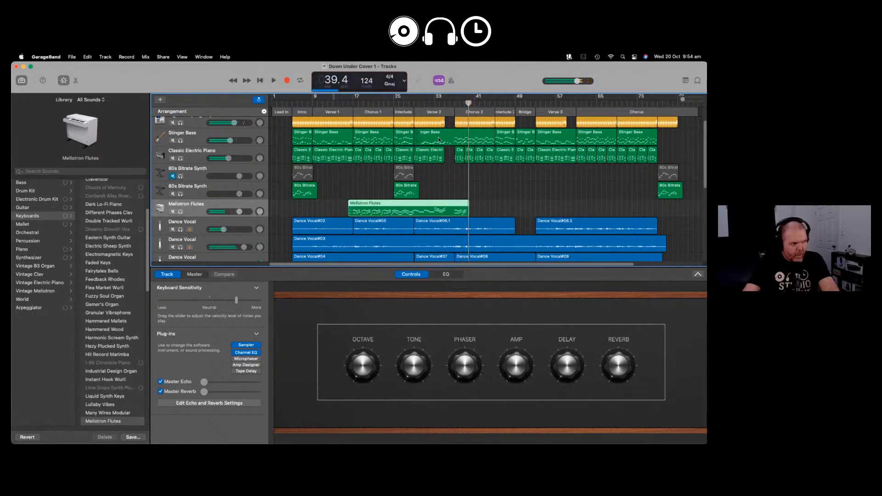
{"action": "left_click_drag", "start_coordinate": [466, 213], "coordinate": [452, 212]}
- Play back the Mellotron Flutes part, trim its start to bar 17 and lower the track's volume slightly
{"action": "left_click", "coordinate": [333, 104]}
{"action": "key", "text": "space"}
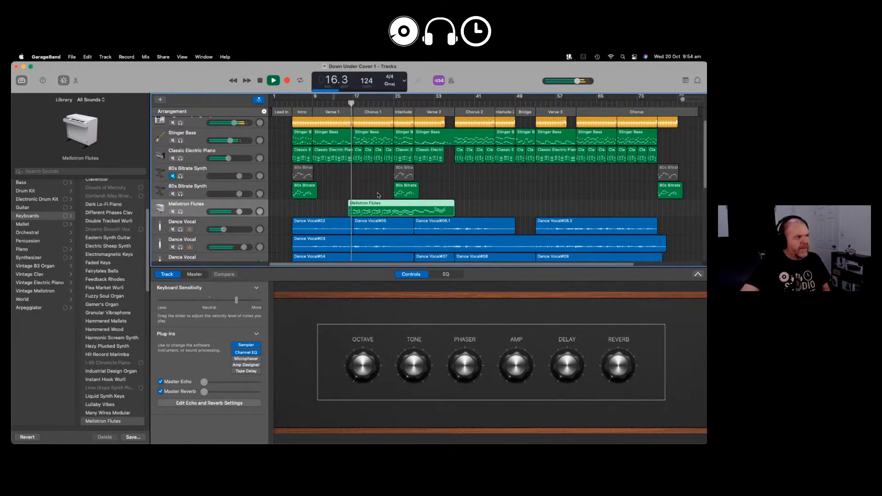
{"action": "left_click_drag", "start_coordinate": [350, 214], "coordinate": [353, 214]}
{"action": "left_click_drag", "start_coordinate": [239, 211], "coordinate": [230, 211]}
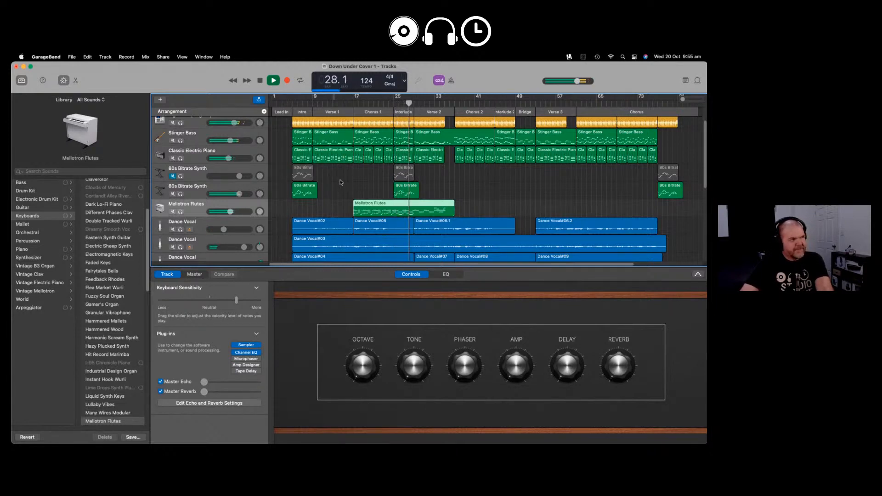
{"action": "key", "text": "space"}
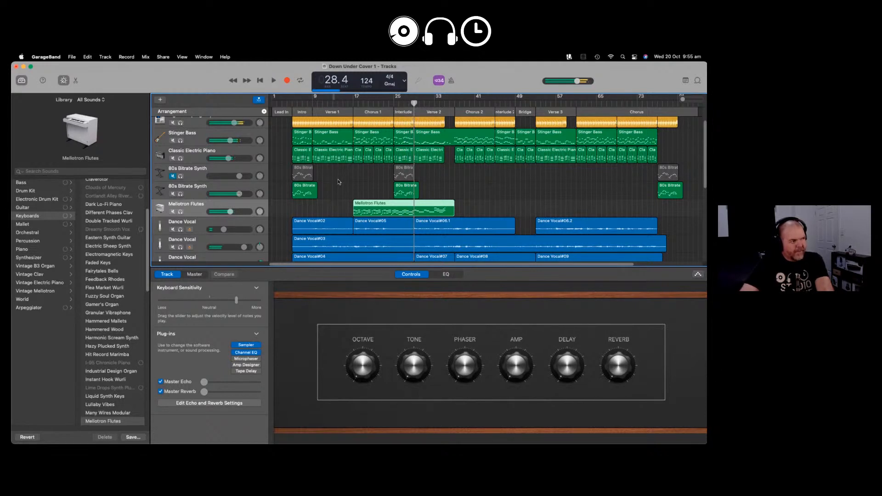
- Duplicate the lower 80s Bitrate Synth track without its regions and search the sound library for "flute" to load Flute Solo on it
{"action": "left_click", "coordinate": [262, 188]}
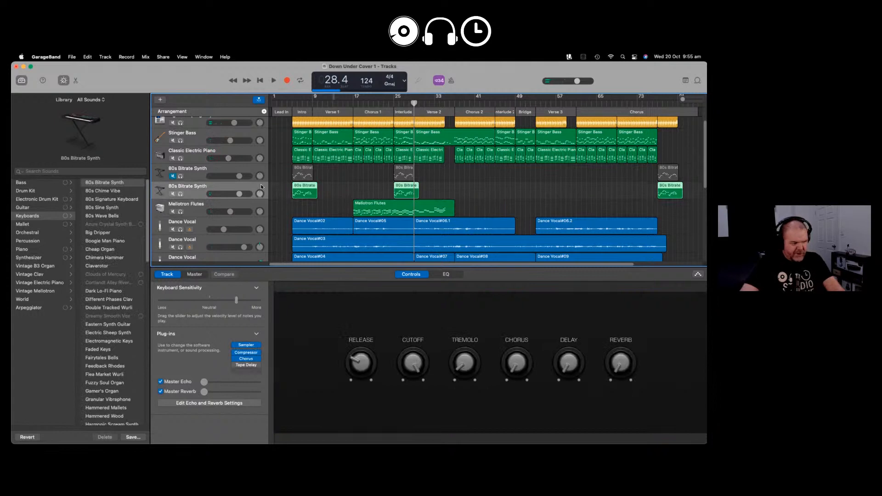
{"action": "key", "text": "super+d"}
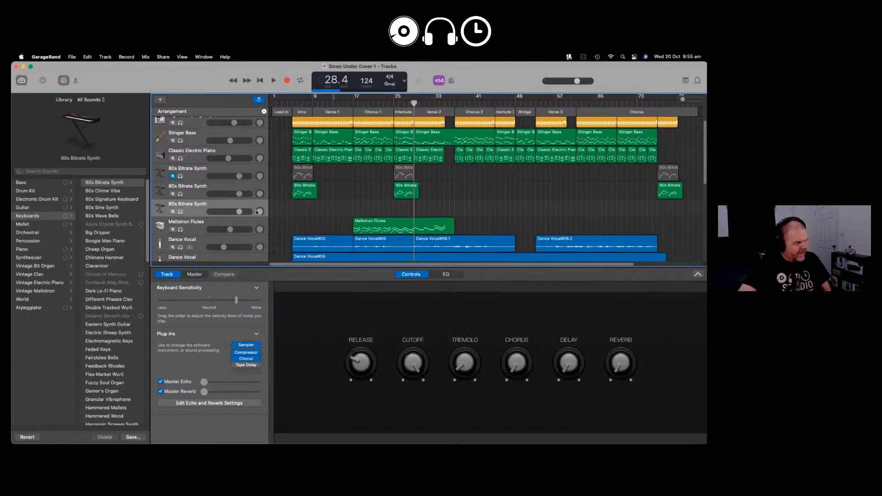
{"action": "left_click", "coordinate": [73, 171]}
{"action": "type", "text": "flute"}
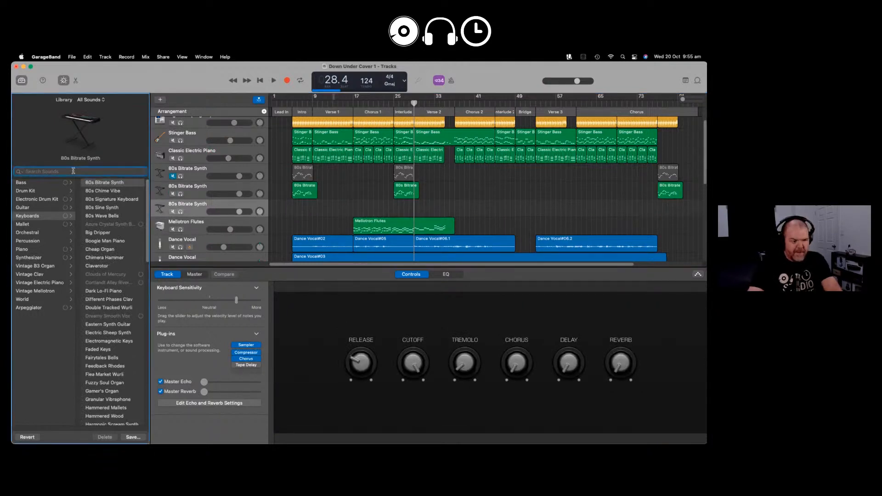
{"action": "left_click", "coordinate": [51, 212]}
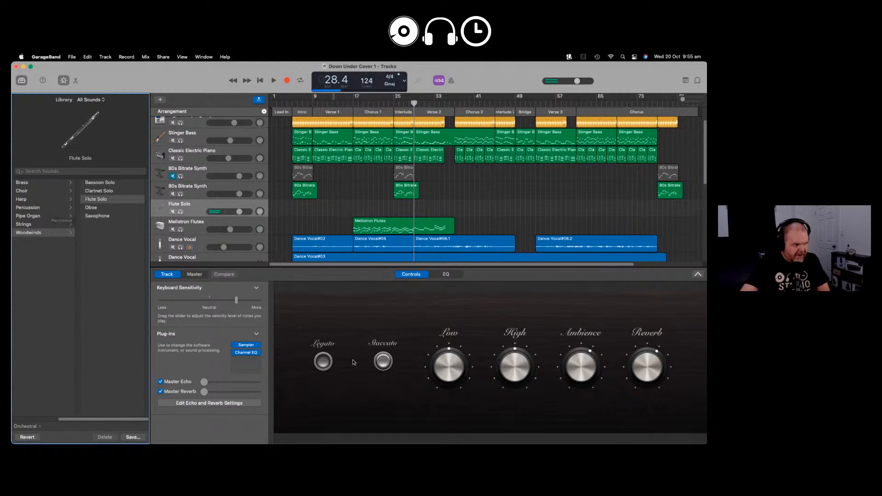
- Try the Staccato articulation of Flute Solo and look at its EQ
{"action": "left_click", "coordinate": [384, 362]}
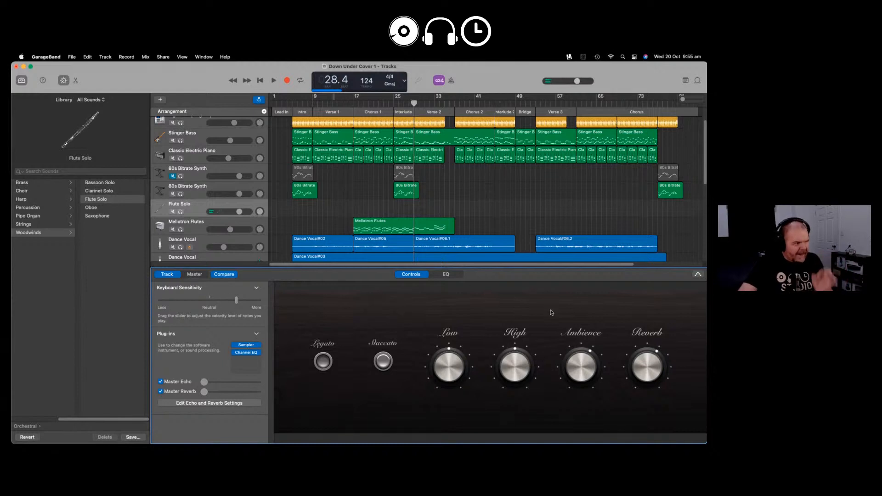
{"action": "left_click", "coordinate": [447, 273]}
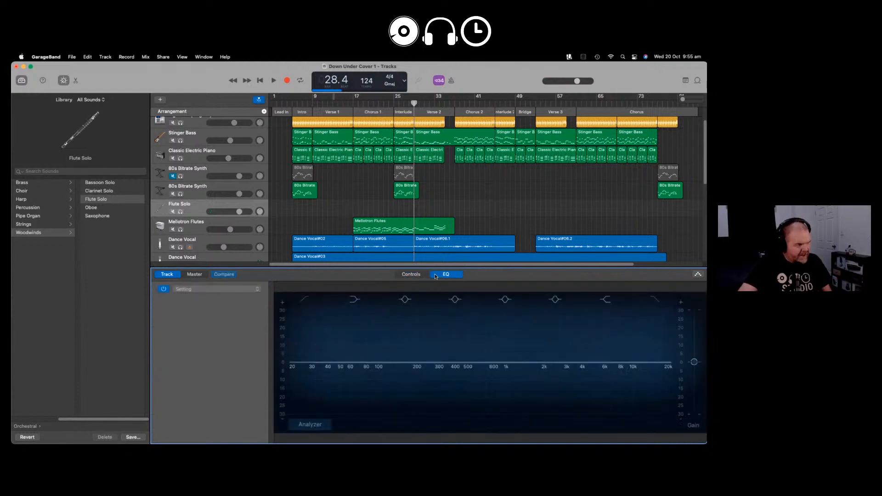
{"action": "left_click", "coordinate": [426, 275]}
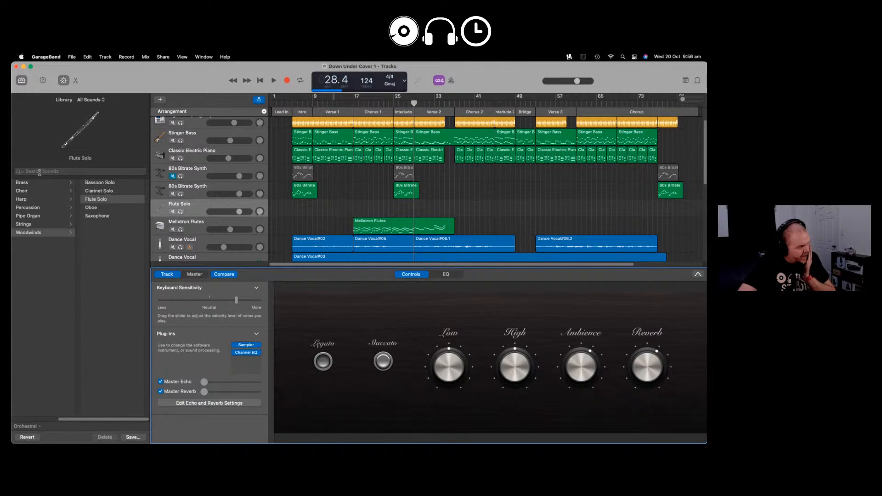
- Search the sound library for "flute" and load the Vintage Mellotron Flute on the new track
{"action": "left_click", "coordinate": [72, 171]}
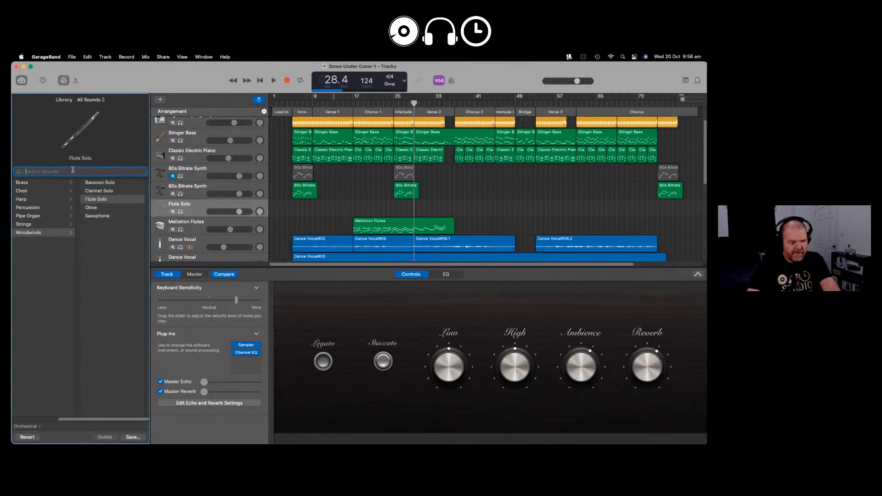
{"action": "type", "text": "flute"}
{"action": "left_click", "coordinate": [65, 195]}
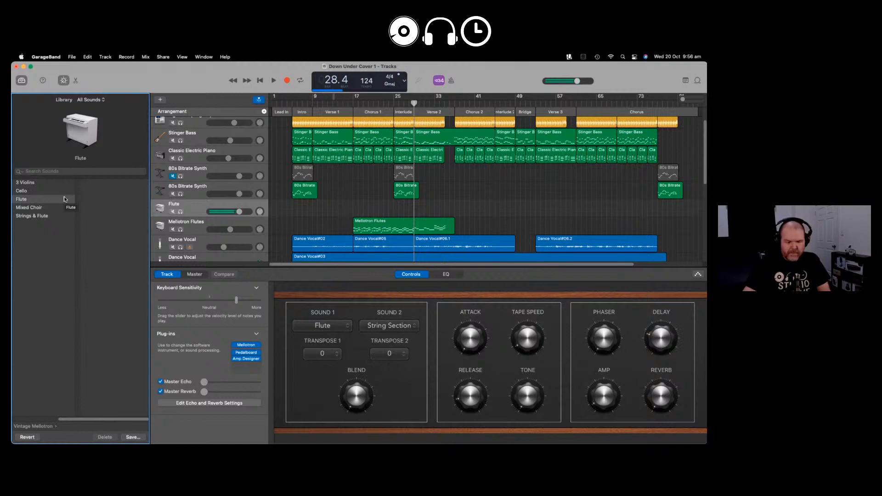
{"action": "left_click", "coordinate": [467, 317]}
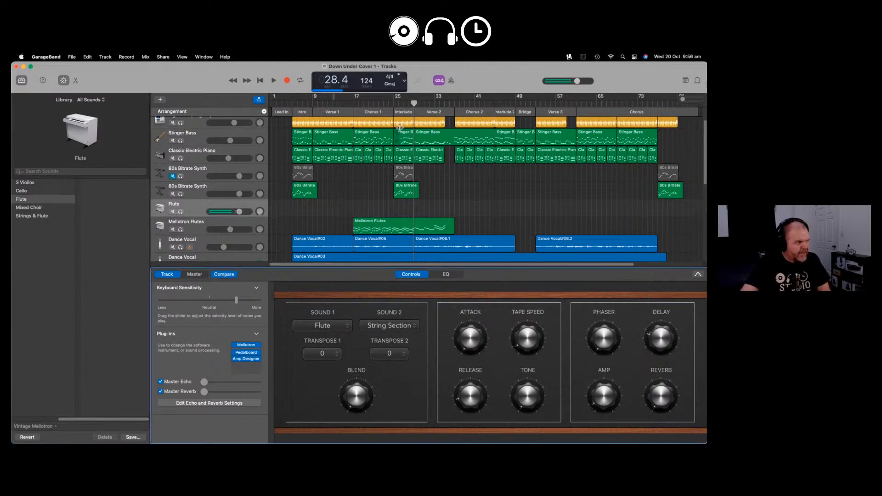
{"action": "left_click_drag", "start_coordinate": [413, 104], "coordinate": [291, 110]}
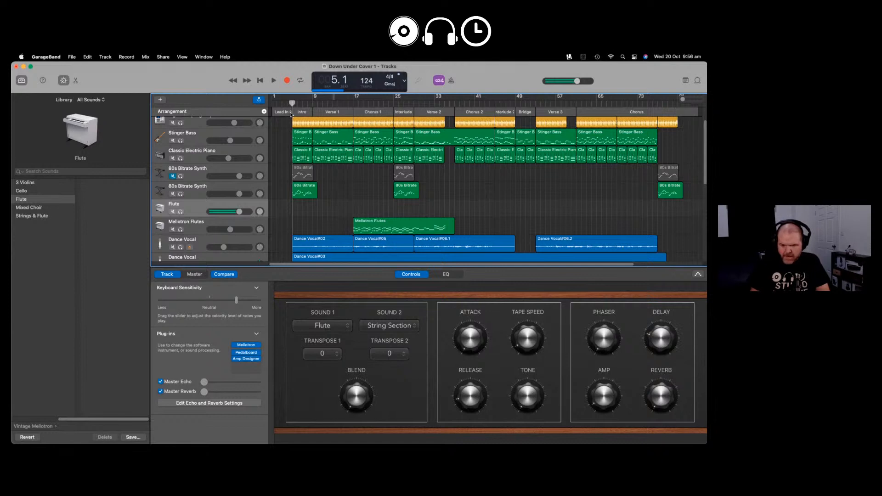
{"action": "left_click", "coordinate": [287, 80]}
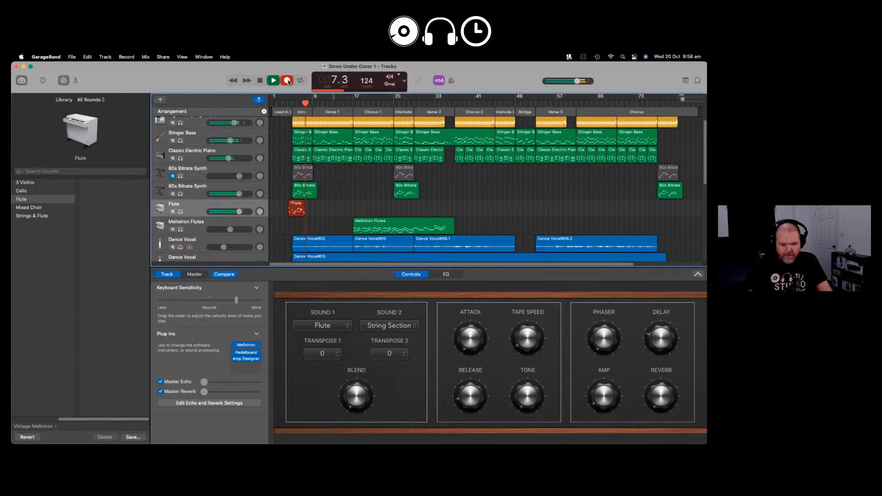
{"action": "left_click", "coordinate": [288, 80]}
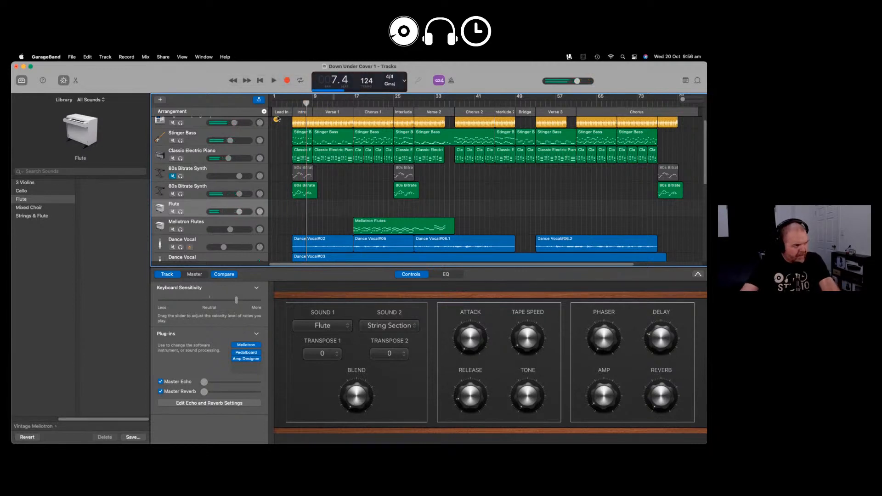
{"action": "left_click", "coordinate": [291, 102]}
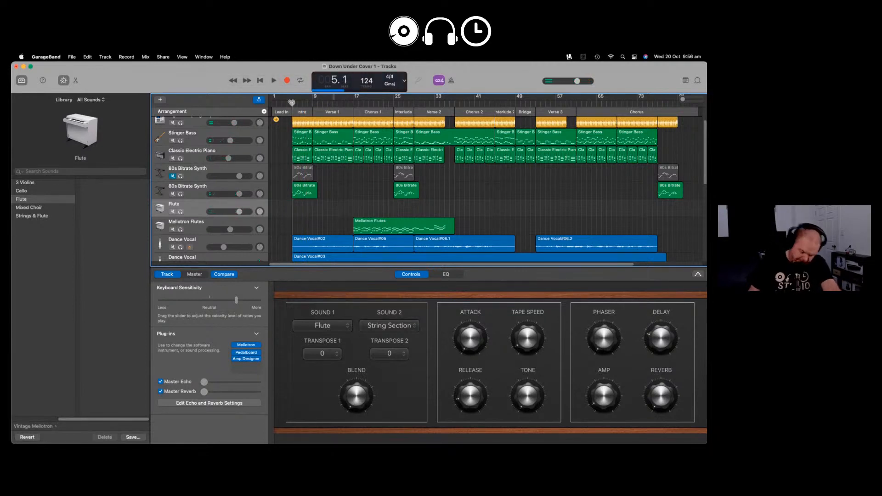
{"action": "key", "text": "r"}
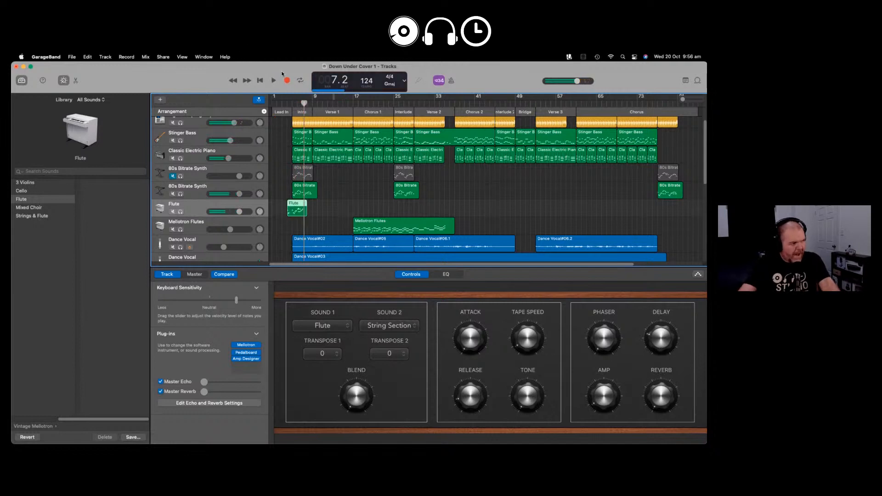
- Record a Flute part over the Intro from bar 5 to about bar 8 and trim its end to bar 7
{"action": "left_click", "coordinate": [291, 102]}
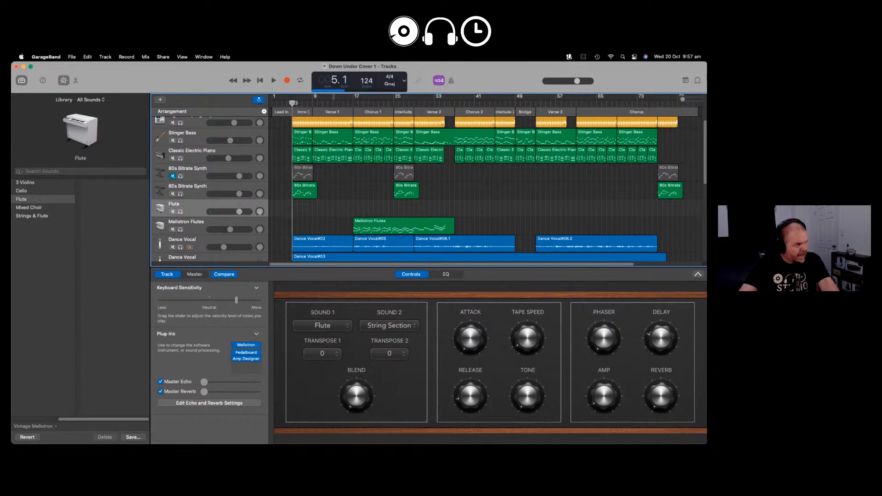
{"action": "key", "text": "r"}
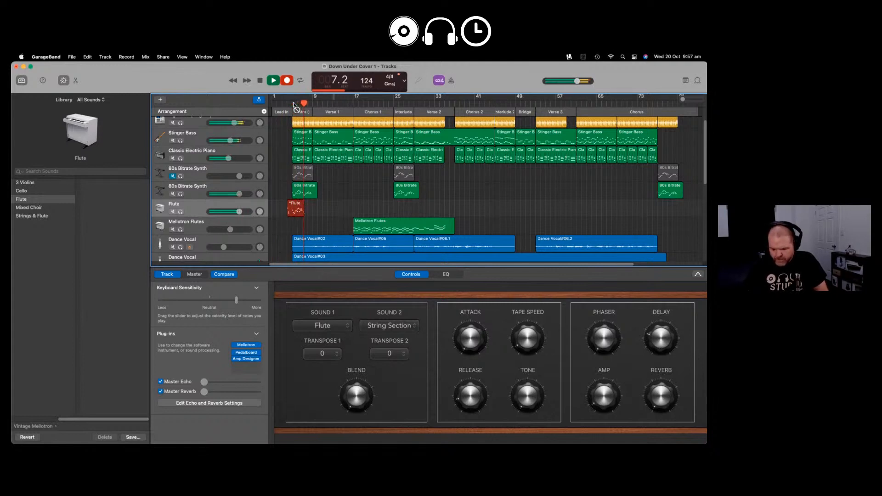
{"action": "key", "text": "space"}
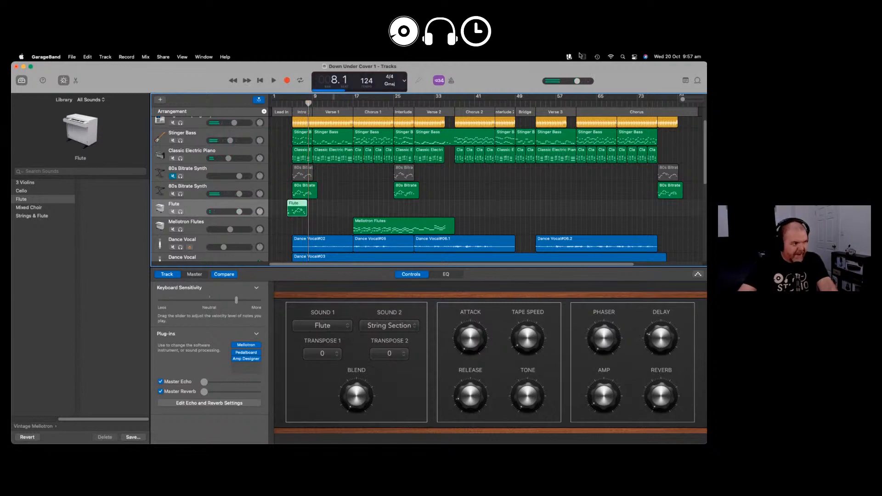
{"action": "left_click_drag", "start_coordinate": [683, 99], "coordinate": [685, 99]}
{"action": "left_click_drag", "start_coordinate": [355, 209], "coordinate": [339, 209]}
{"action": "left_click", "coordinate": [337, 103]}
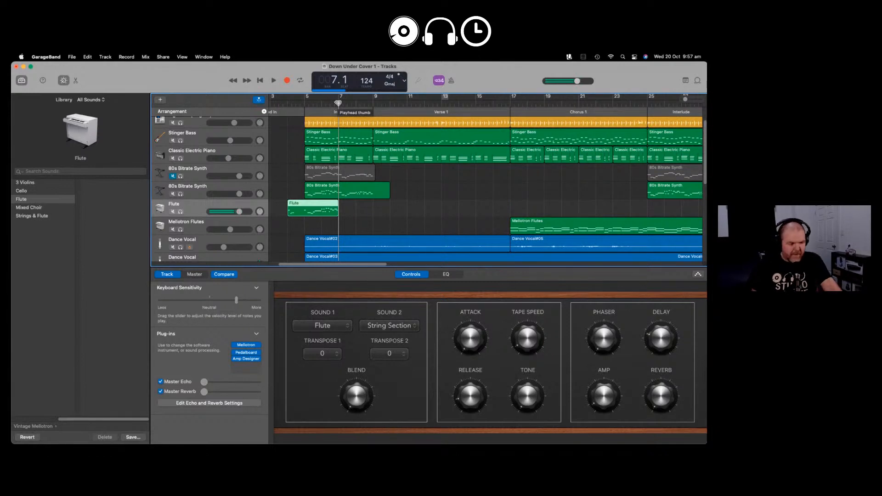
{"action": "key", "text": "r"}
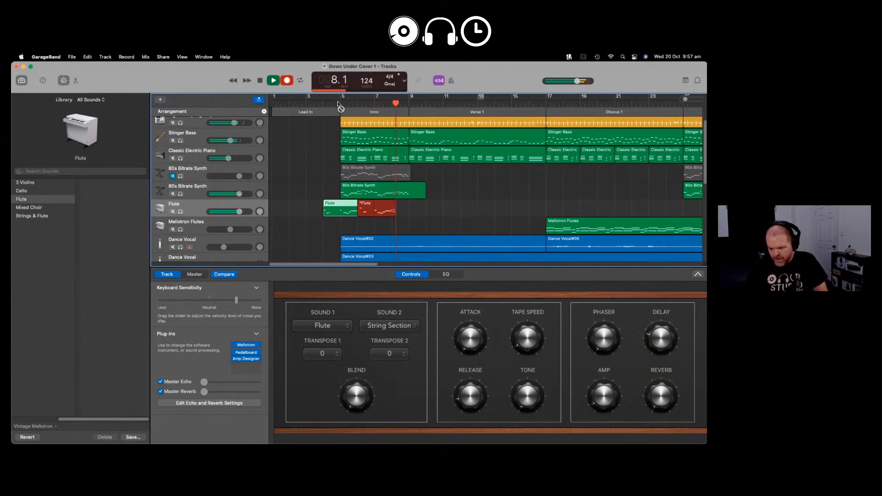
{"action": "key", "text": "space"}
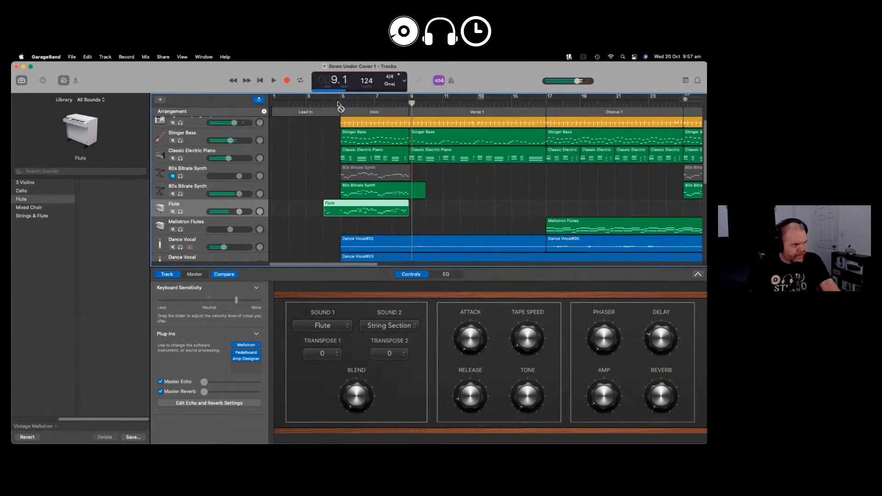
- Place the playhead at bar 7, turn on cycling and set the cycle range from bar 7 to bar 9
{"action": "left_click", "coordinate": [376, 100]}
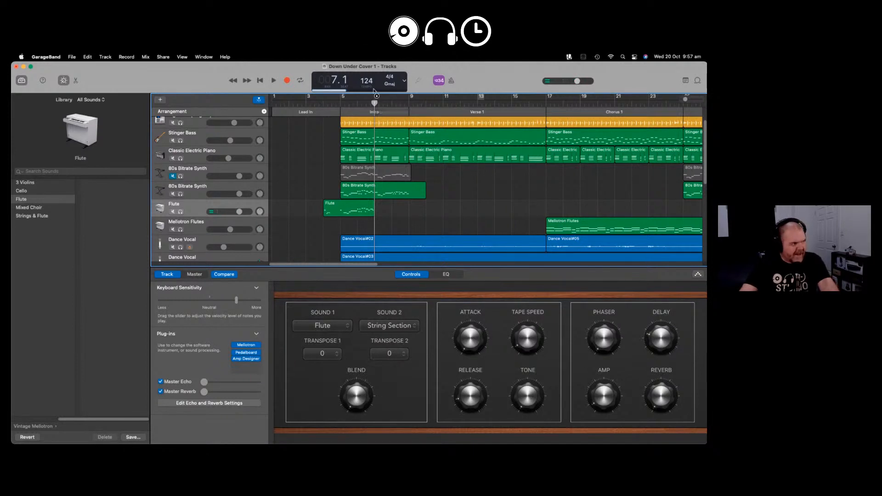
{"action": "left_click", "coordinate": [300, 81]}
{"action": "left_click_drag", "start_coordinate": [477, 95], "coordinate": [374, 98]}
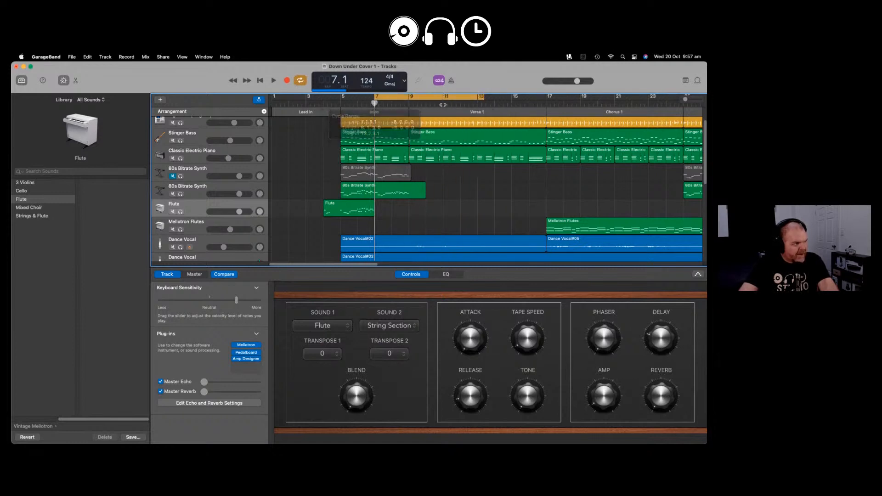
{"action": "left_click_drag", "start_coordinate": [485, 97], "coordinate": [410, 97]}
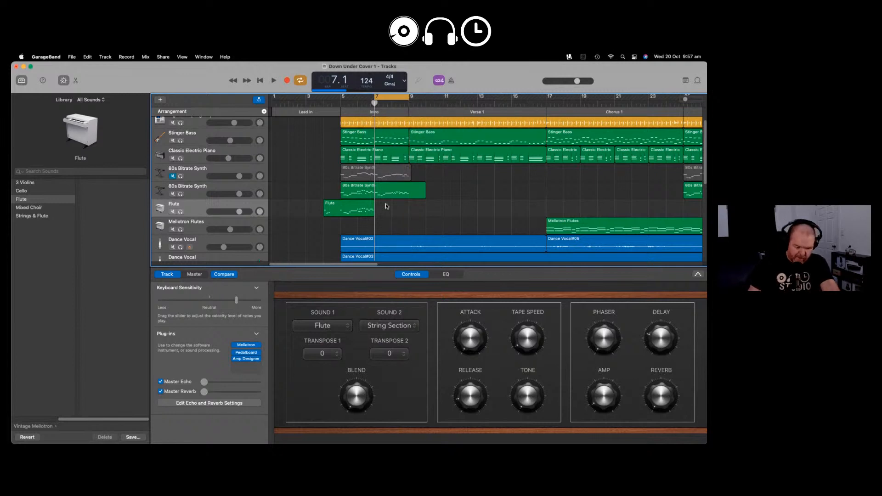
- Record the second Flute part over the cycle range from bar 7 to bar 9, and turn cycling off
{"action": "key", "text": "r"}
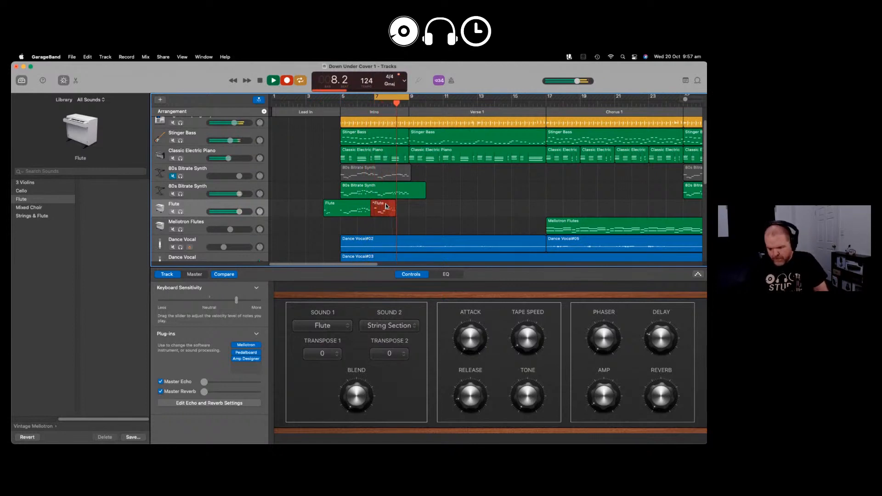
{"action": "key", "text": "space"}
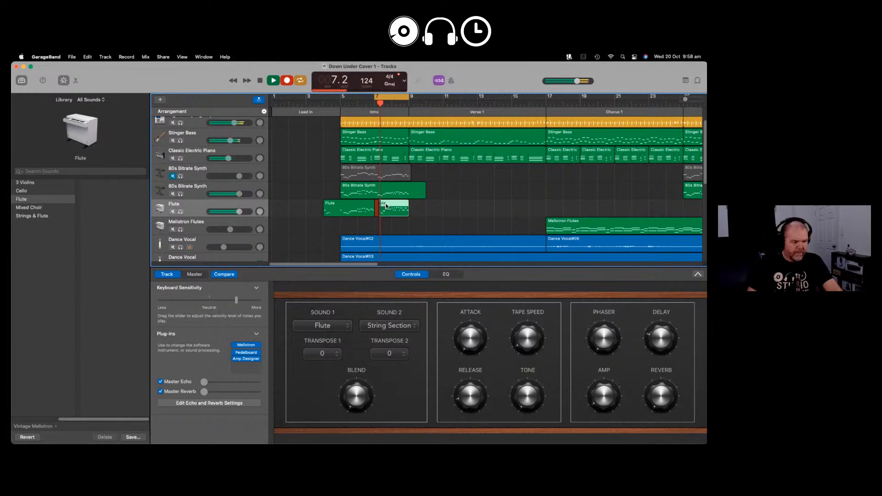
{"action": "key", "text": "space"}
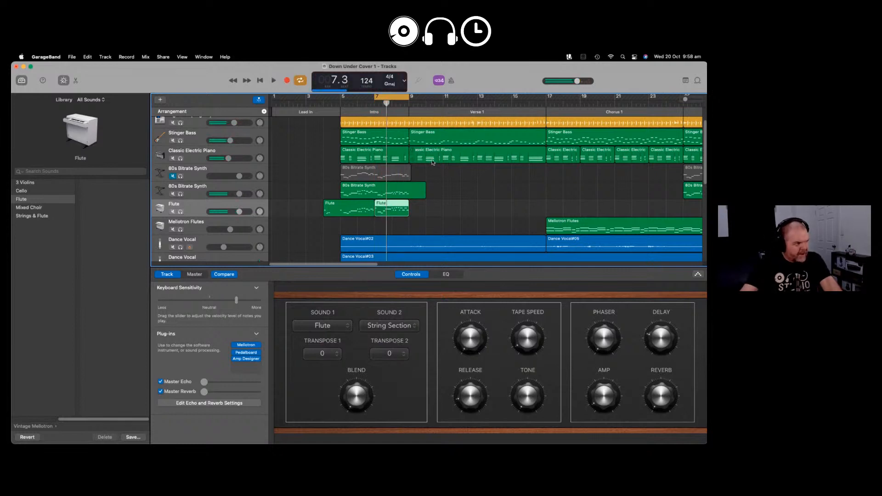
{"action": "left_click_drag", "start_coordinate": [386, 103], "coordinate": [391, 103]}
{"action": "left_click", "coordinate": [301, 81]}
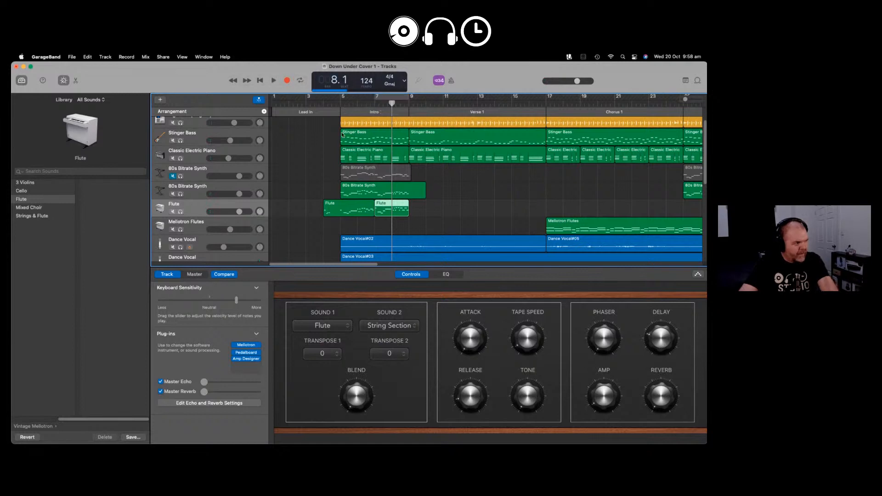
- Trim the start of the first Flute region to bar 5 and lower the Flute track's volume while playing from there
{"action": "left_click", "coordinate": [333, 207]}
{"action": "left_click_drag", "start_coordinate": [324, 213], "coordinate": [341, 213]}
{"action": "left_click_drag", "start_coordinate": [240, 212], "coordinate": [235, 211]}
{"action": "left_click", "coordinate": [319, 104]}
{"action": "key", "text": "space"}
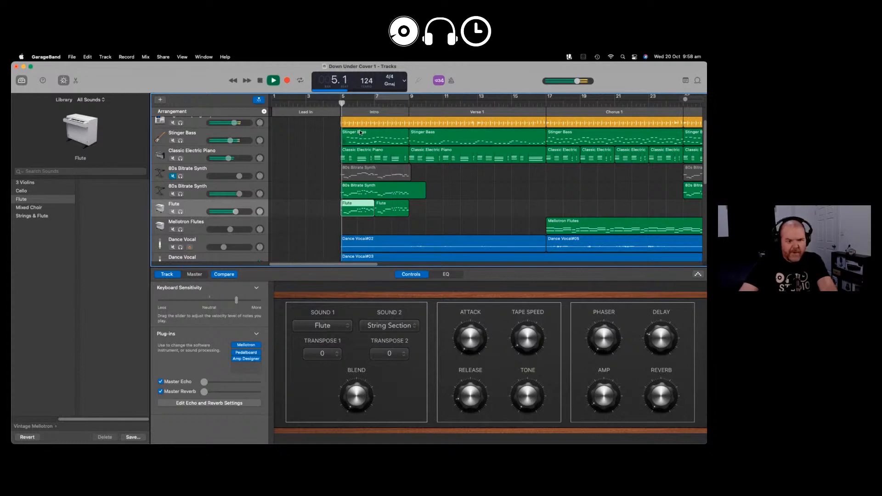
{"action": "left_click_drag", "start_coordinate": [236, 211], "coordinate": [229, 211]}
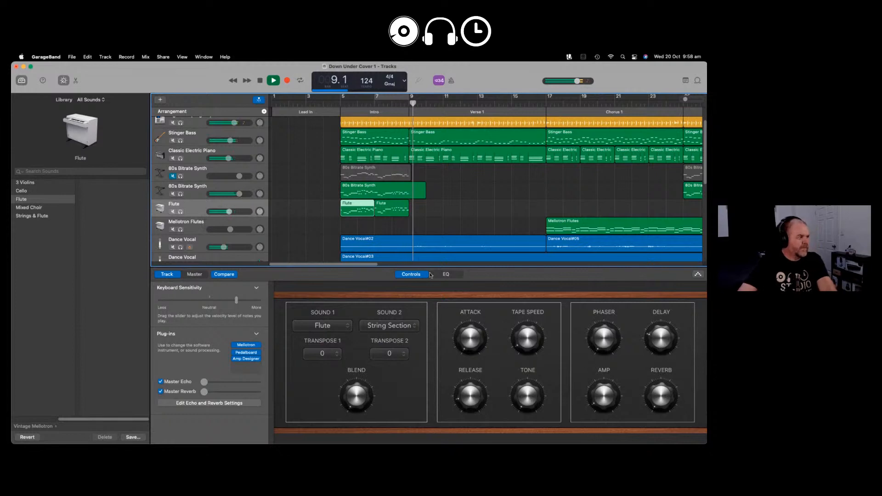
- Listen to the arrangement through Verse 1, Chorus 1 and the Interlude, stop playback and review all tracks across the whole song
{"action": "scroll", "coordinate": [465, 194], "scroll_direction": "up", "scroll_amount": 1}
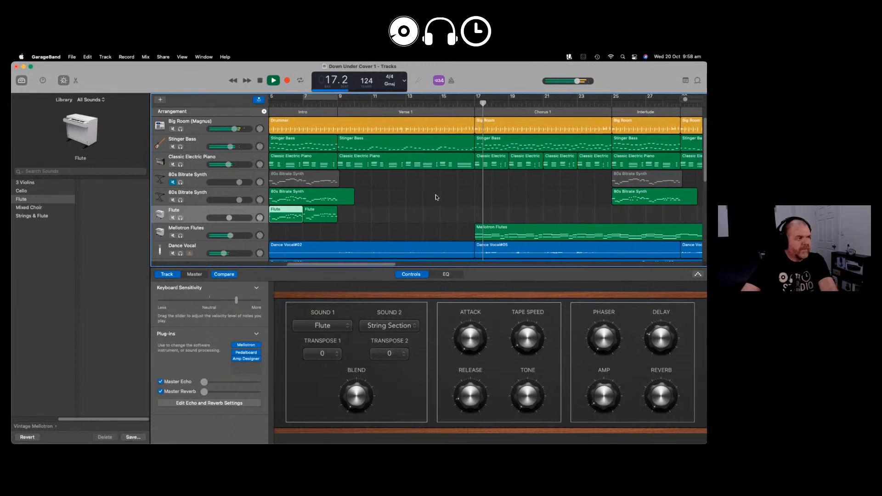
{"action": "scroll", "coordinate": [447, 195], "scroll_direction": "down", "scroll_amount": 1}
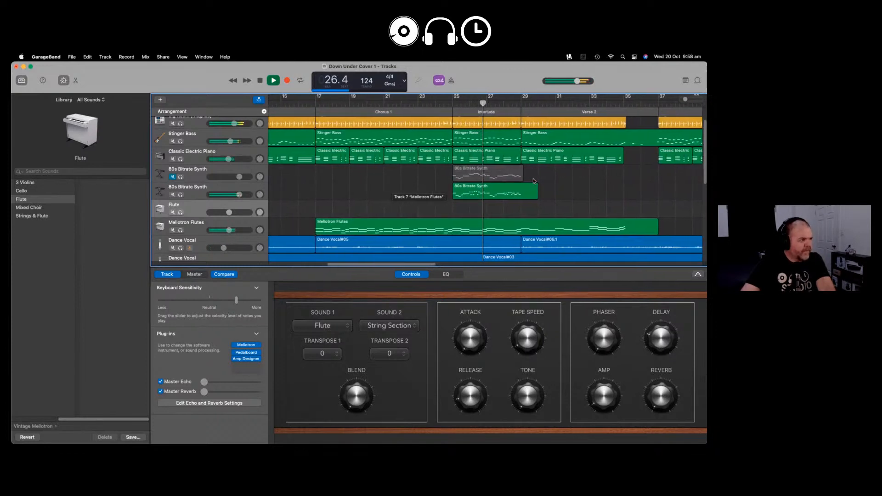
{"action": "left_click", "coordinate": [273, 81]}
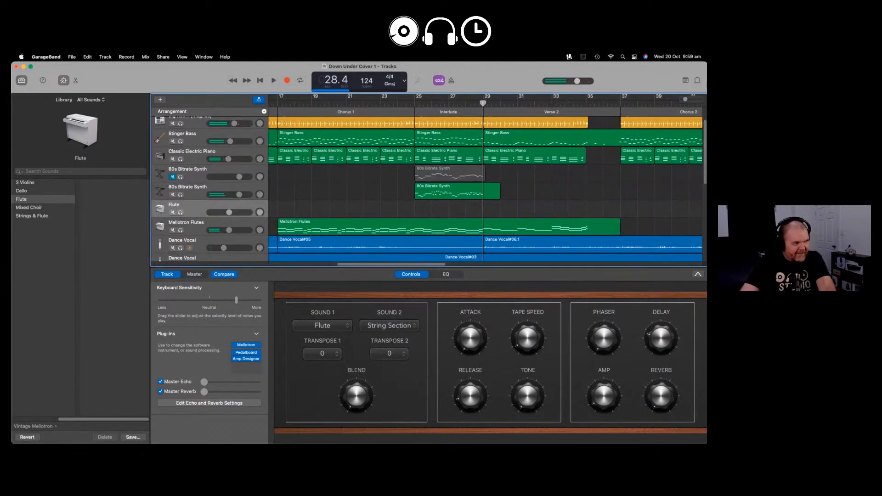
{"action": "left_click_drag", "start_coordinate": [684, 99], "coordinate": [674, 99]}
{"action": "left_click", "coordinate": [304, 243]}
{"action": "left_click", "coordinate": [303, 229]}
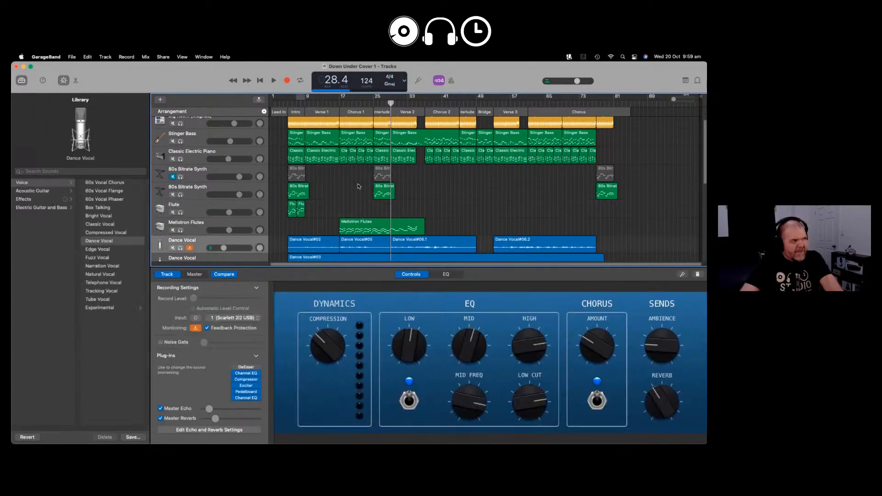
{"action": "scroll", "coordinate": [360, 188], "scroll_direction": "down", "scroll_amount": 5}
{"action": "scroll", "coordinate": [370, 186], "scroll_direction": "up", "scroll_amount": 6}
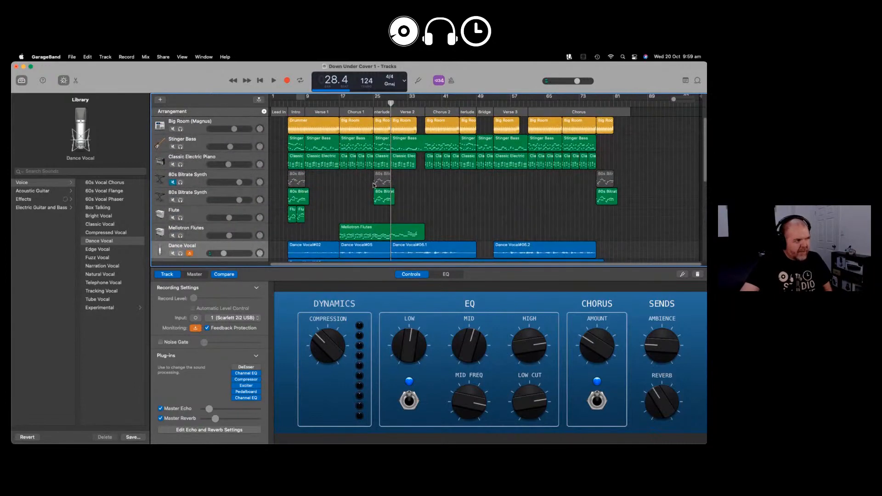
- Return the playhead to bar 1 and save a new version of the project as "Down Under Cover 2"
{"action": "left_click_drag", "start_coordinate": [391, 102], "coordinate": [265, 97]}
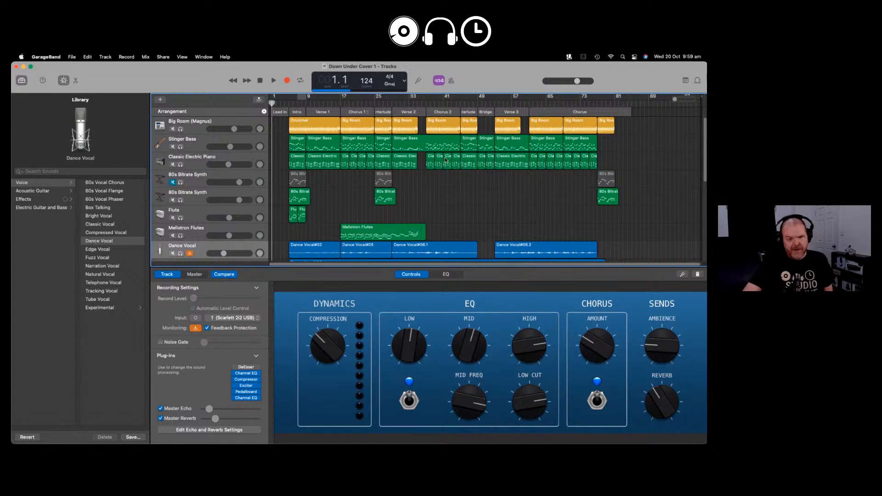
{"action": "left_click", "coordinate": [72, 56]}
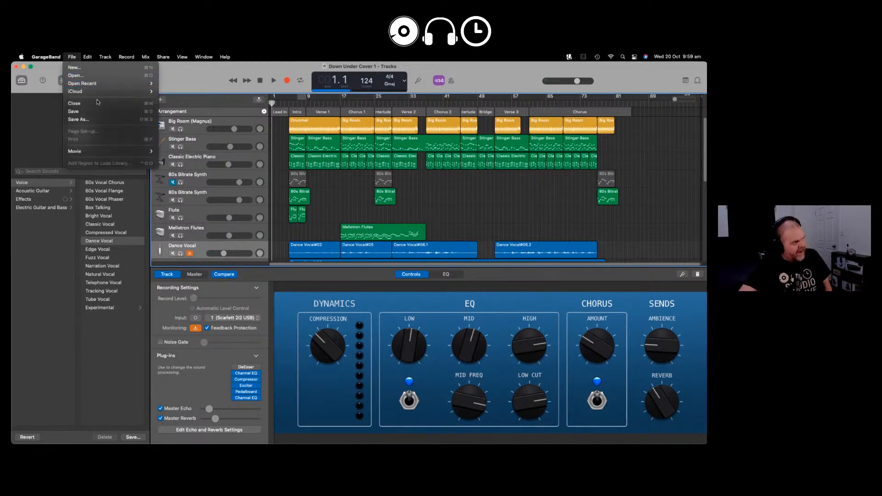
{"action": "left_click", "coordinate": [92, 118]}
{"action": "left_click", "coordinate": [405, 134]}
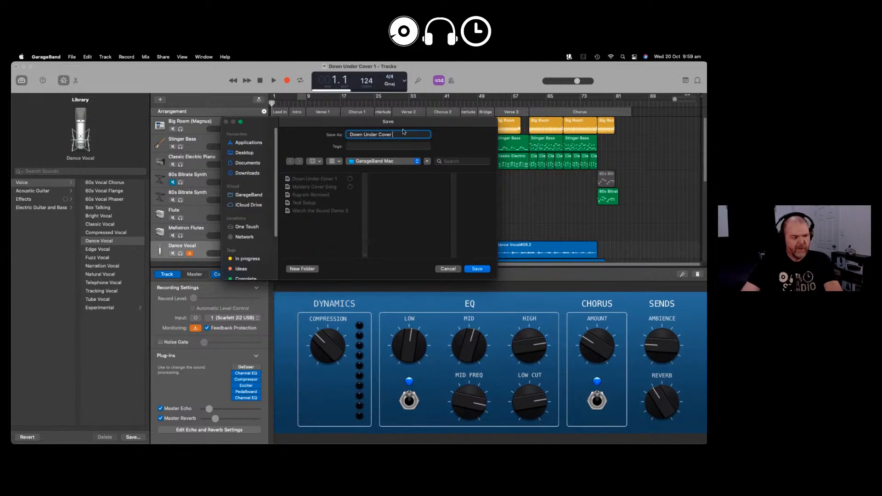
{"action": "key", "text": "Return"}
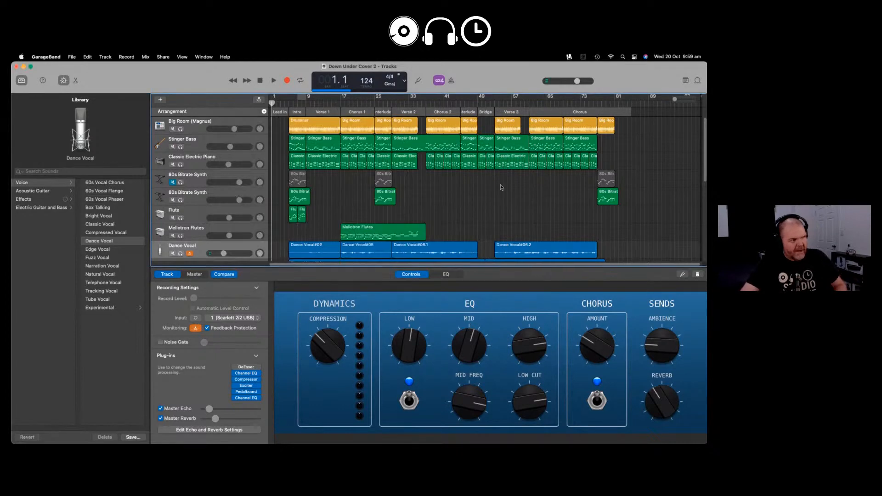
- Select the Big Room drummer track and look over the instrument and vocal tracks of the arrangement
{"action": "scroll", "coordinate": [456, 191], "scroll_direction": "down", "scroll_amount": 5}
{"action": "scroll", "coordinate": [447, 191], "scroll_direction": "up", "scroll_amount": 5}
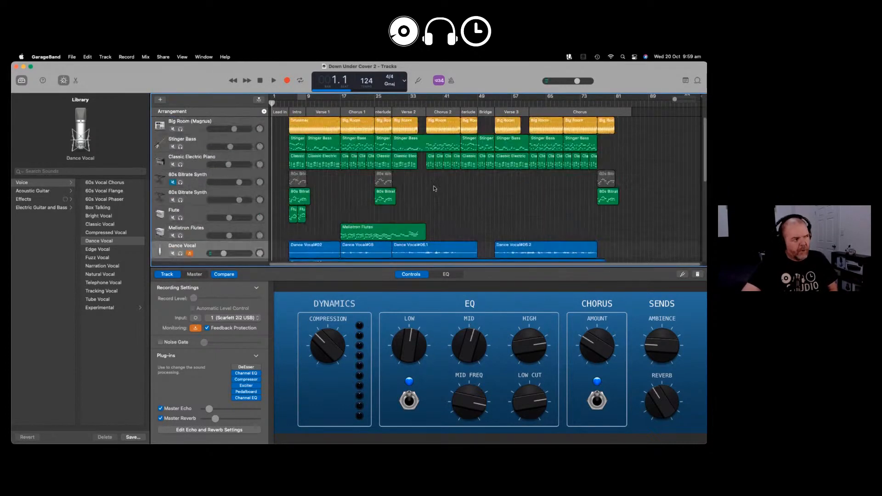
{"action": "left_click", "coordinate": [266, 121]}
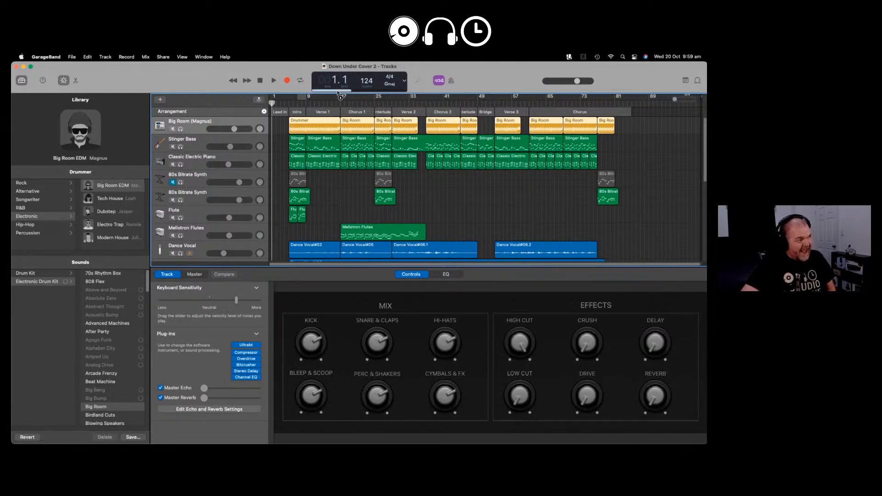
{"action": "left_click", "coordinate": [347, 182]}
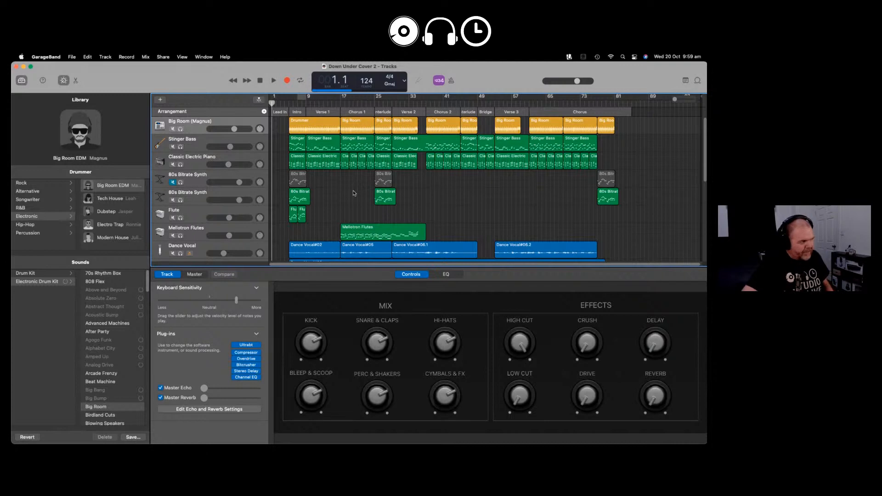
{"action": "scroll", "coordinate": [311, 176], "scroll_direction": "down", "scroll_amount": 5}
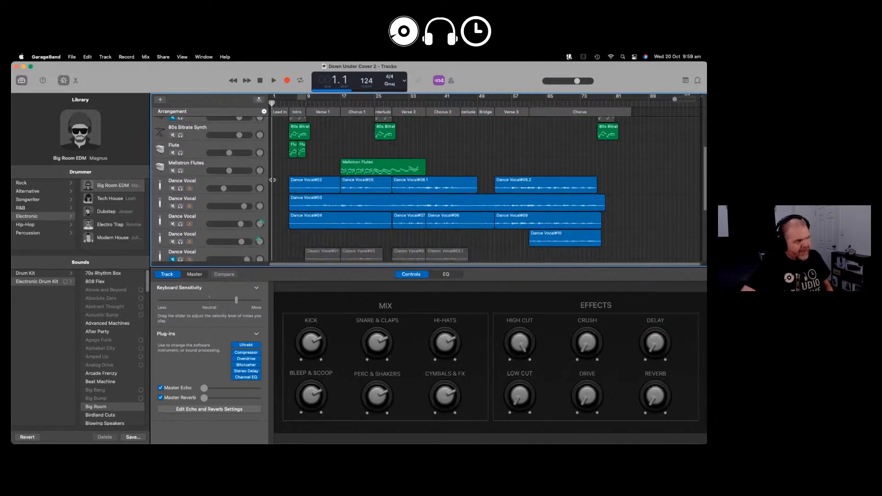
{"action": "scroll", "coordinate": [276, 182], "scroll_direction": "up", "scroll_amount": 5}
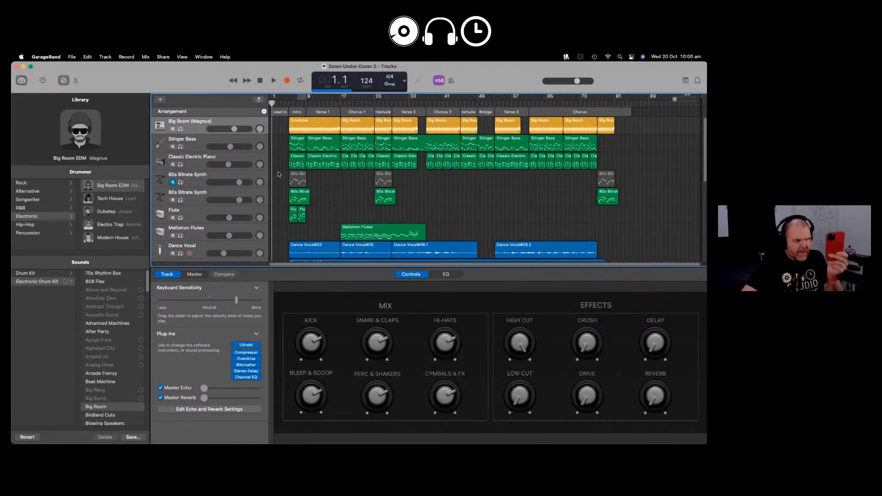
- Look through the project's sharing options, including Project to GarageBand for iOS, and close them without choosing one
{"action": "left_click", "coordinate": [73, 58]}
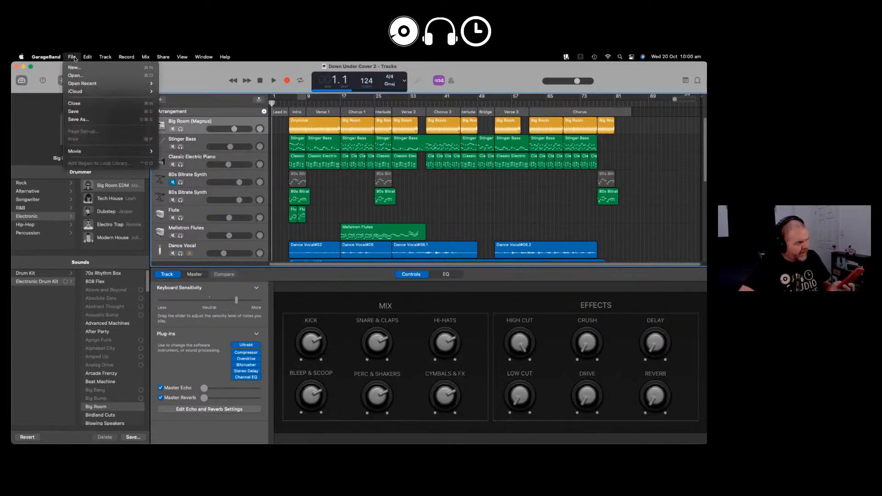
{"action": "mouse_move", "coordinate": [61, 58]}
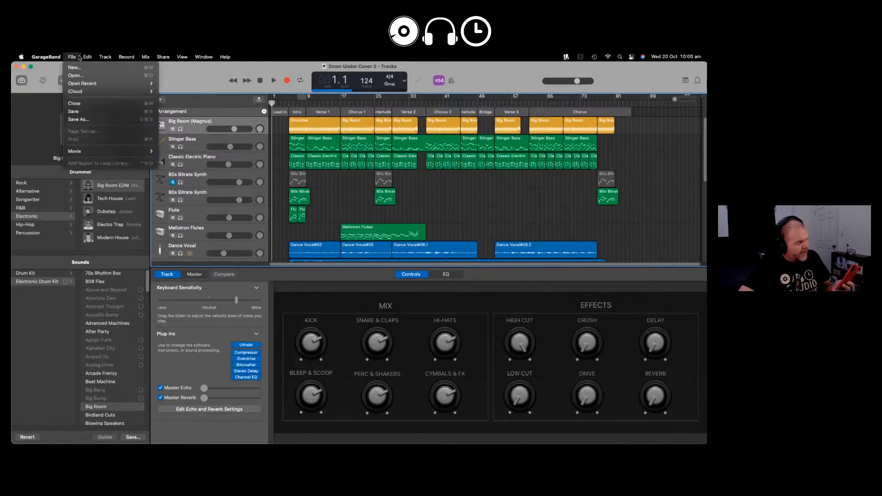
{"action": "mouse_move", "coordinate": [101, 57]}
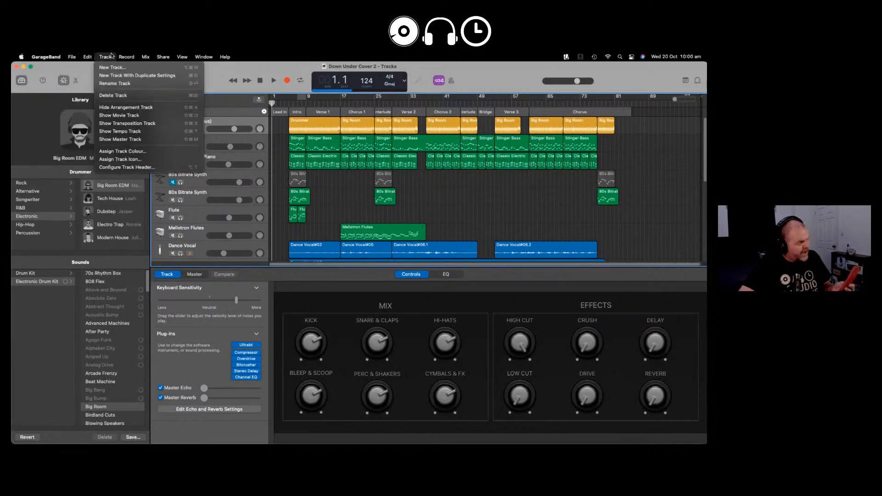
{"action": "mouse_move", "coordinate": [164, 56]}
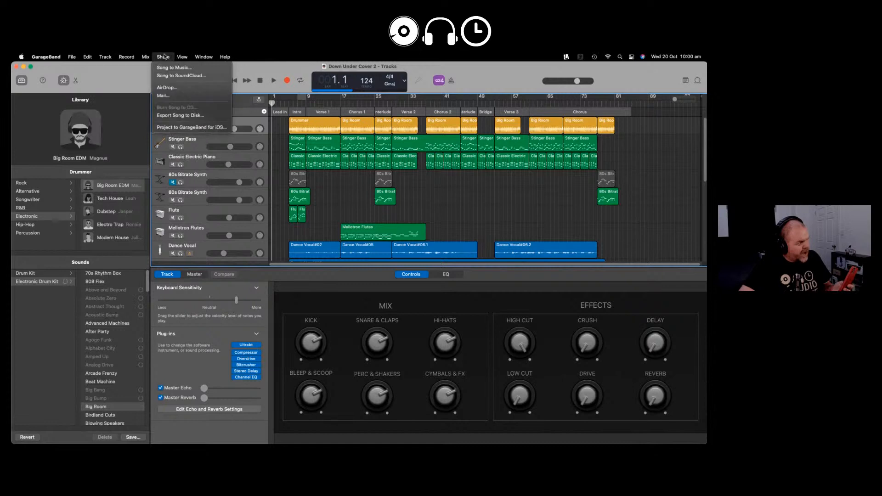
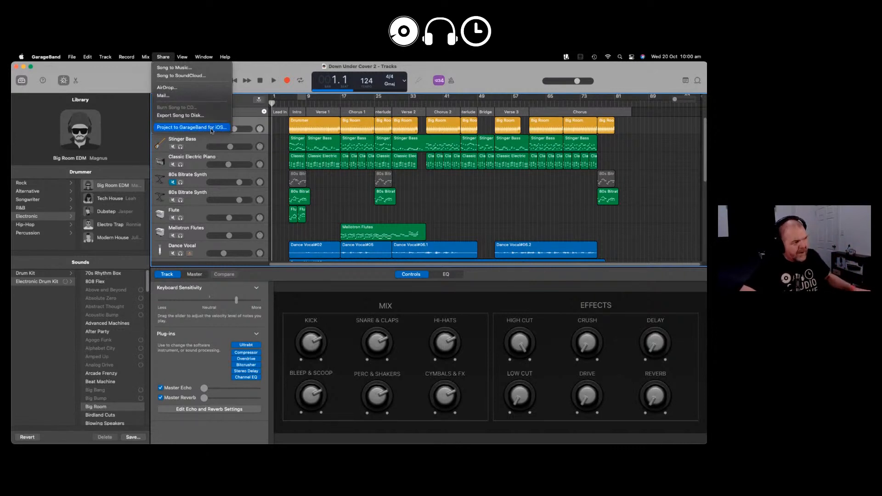
{"action": "left_click", "coordinate": [433, 193]}
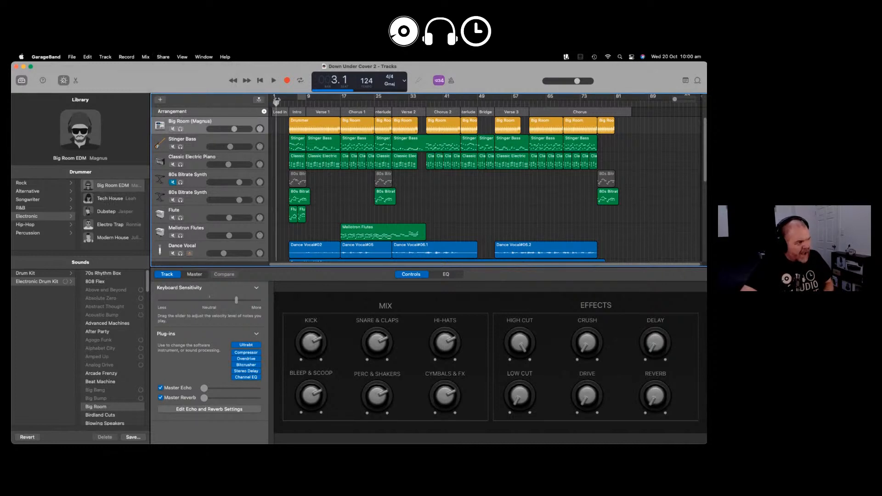
- Play from the Intro, set the Flute track's volume to -8.0 dB and add a little Master Echo and Master Reverb to it
{"action": "scroll", "coordinate": [334, 178], "scroll_direction": "down", "scroll_amount": 1}
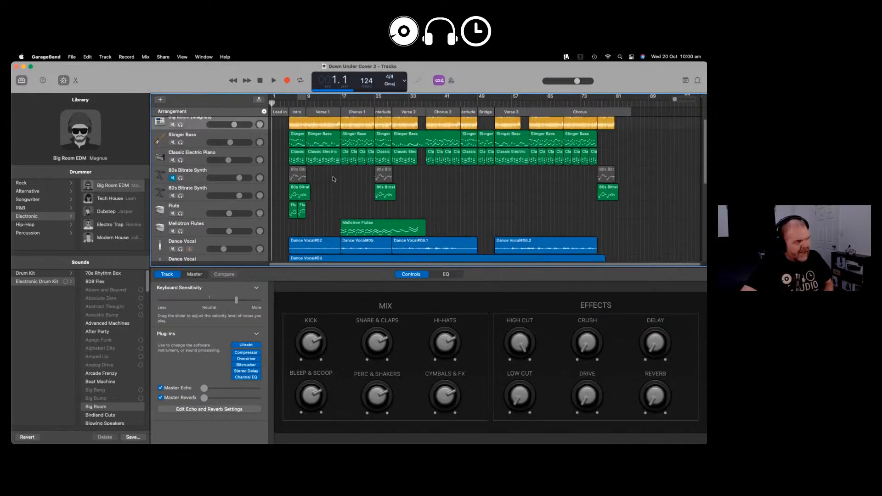
{"action": "scroll", "coordinate": [334, 179], "scroll_direction": "up", "scroll_amount": 1}
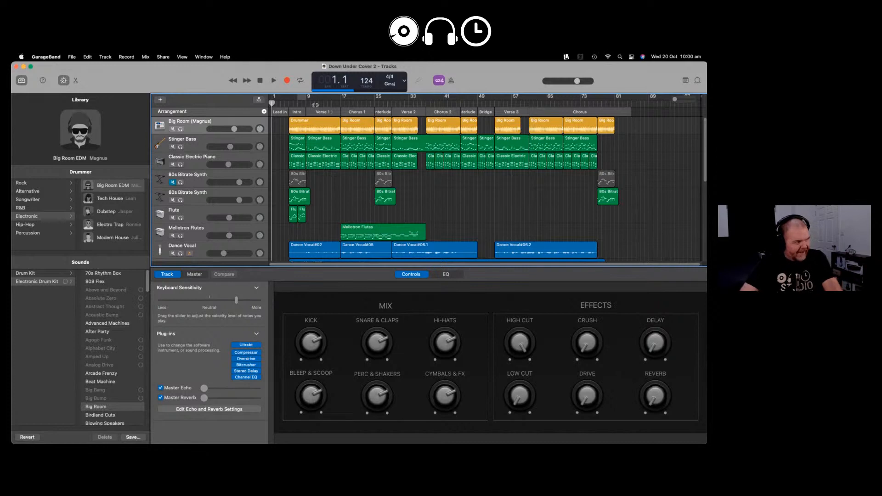
{"action": "left_click", "coordinate": [288, 102]}
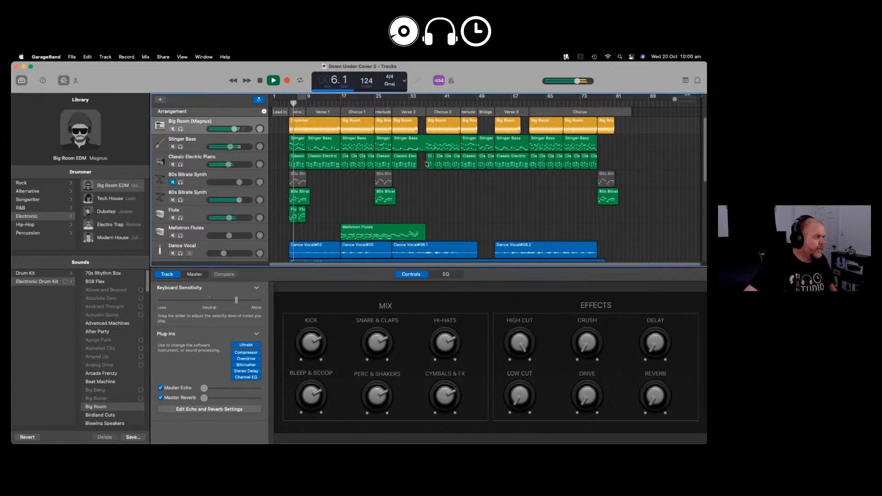
{"action": "left_click_drag", "start_coordinate": [232, 223], "coordinate": [230, 221]}
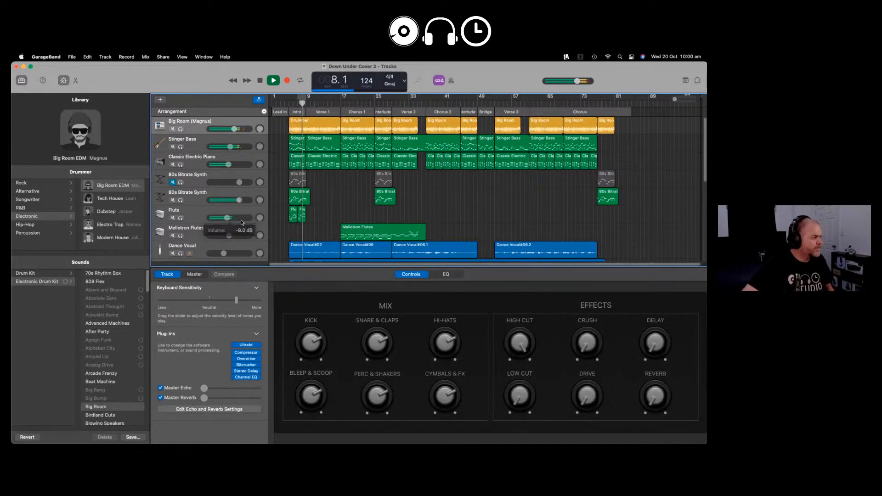
{"action": "left_click", "coordinate": [202, 214]}
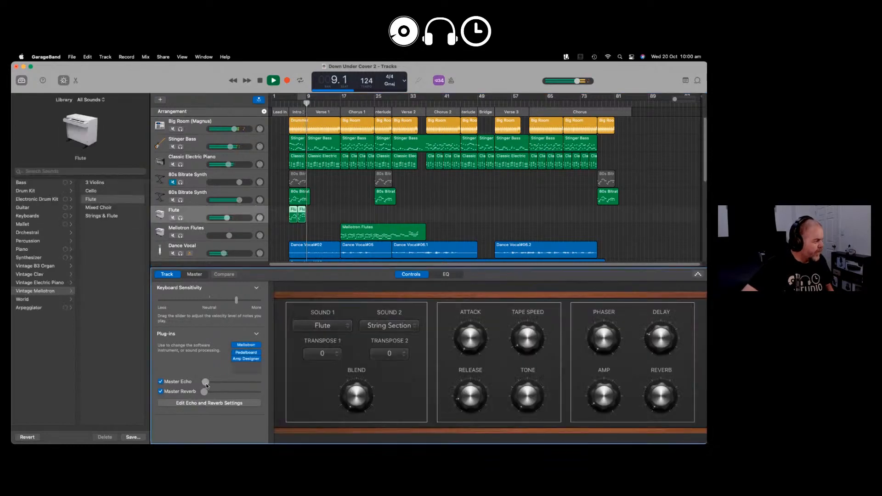
{"action": "left_click_drag", "start_coordinate": [205, 391], "coordinate": [212, 392]}
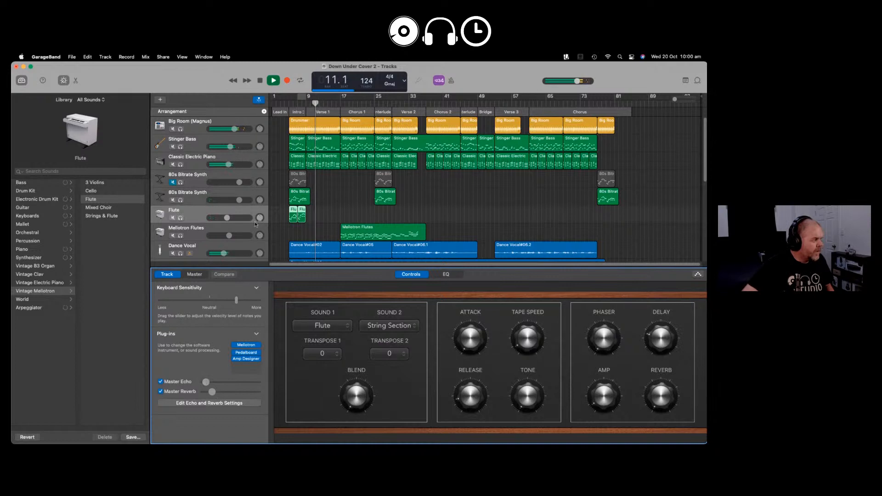
- Raise the second Dance Vocal track's volume to +3.4 dB during playback
{"action": "left_click", "coordinate": [250, 246]}
{"action": "scroll", "coordinate": [282, 223], "scroll_direction": "down", "scroll_amount": 2}
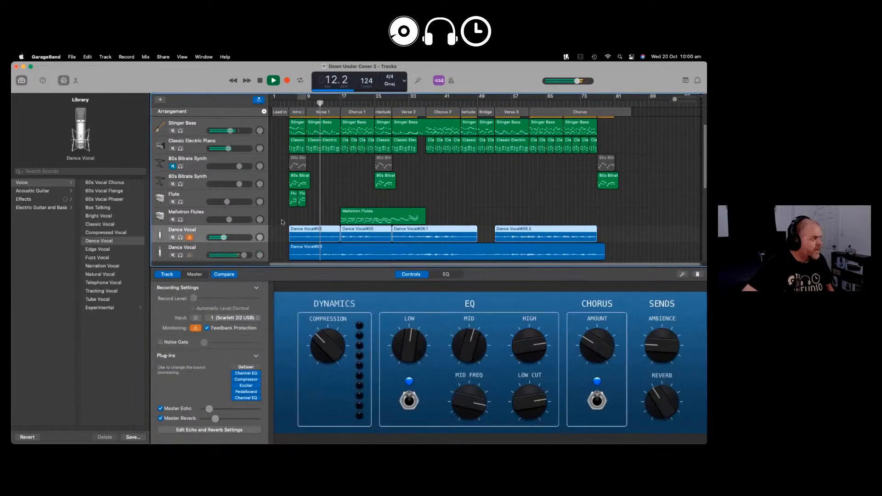
{"action": "scroll", "coordinate": [283, 222], "scroll_direction": "down", "scroll_amount": 2}
{"action": "mouse_move", "coordinate": [246, 232]}
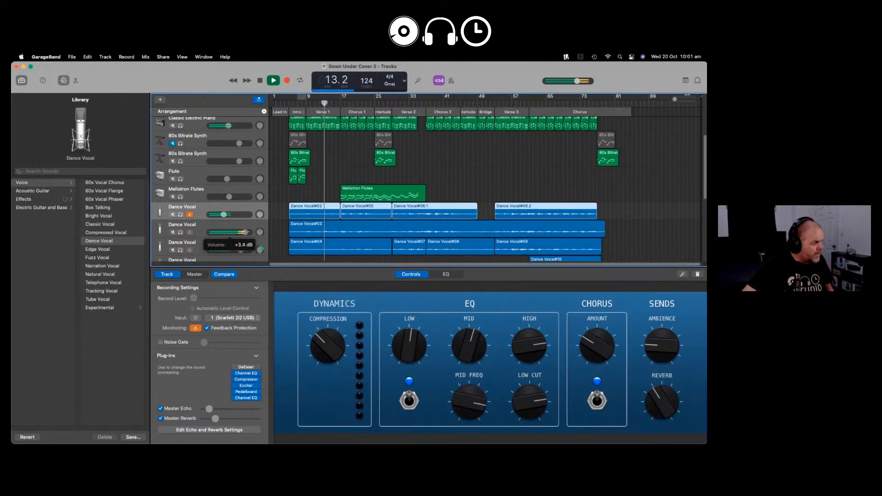
{"action": "scroll", "coordinate": [256, 210], "scroll_direction": "down", "scroll_amount": 2}
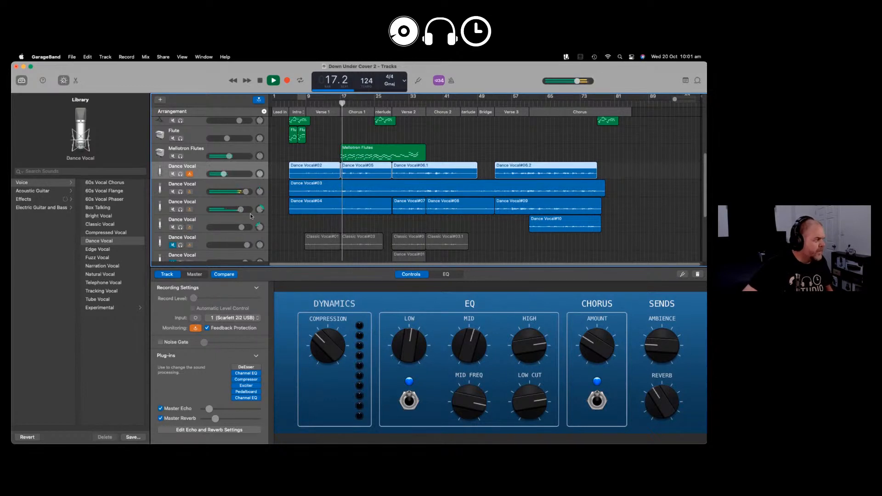
- Pan the Mellotron Flutes track to about -22 during playback
{"action": "scroll", "coordinate": [273, 208], "scroll_direction": "up", "scroll_amount": 2}
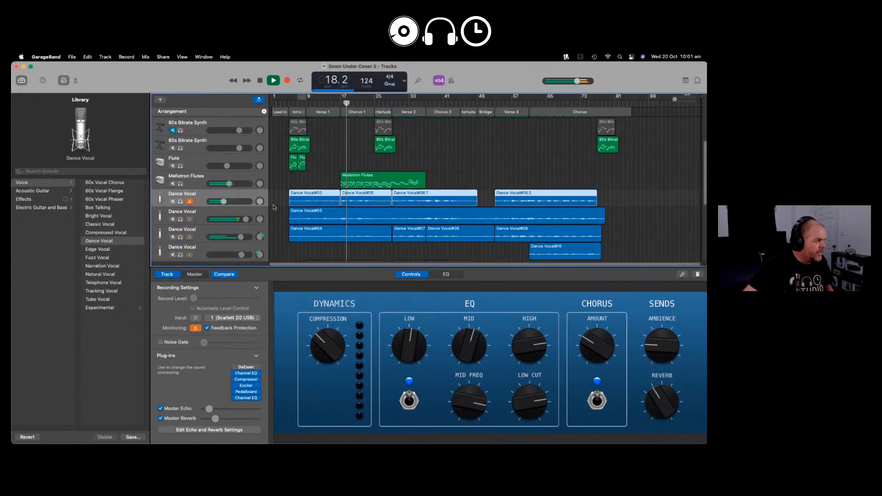
{"action": "scroll", "coordinate": [273, 207], "scroll_direction": "up", "scroll_amount": 2}
{"action": "left_click", "coordinate": [261, 208]}
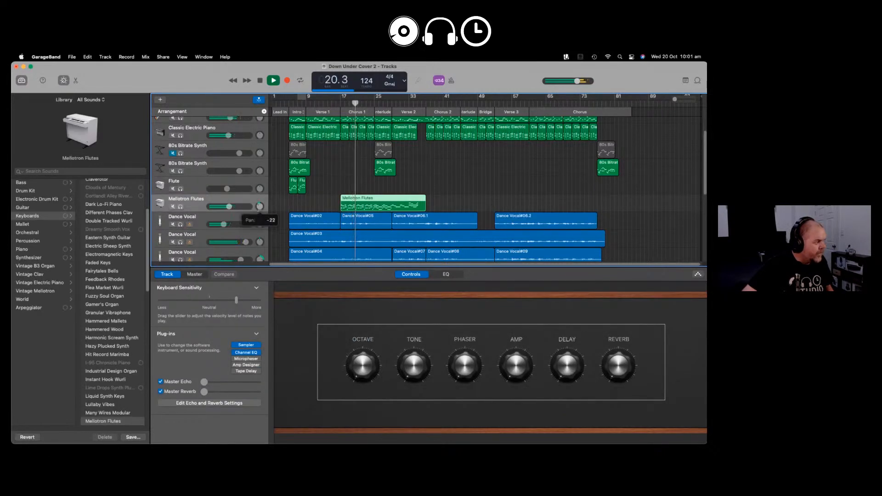
- Listen through Chorus 1 into Verse 2 while looking over the instrument and vocal tracks
{"action": "scroll", "coordinate": [307, 195], "scroll_direction": "down", "scroll_amount": 2}
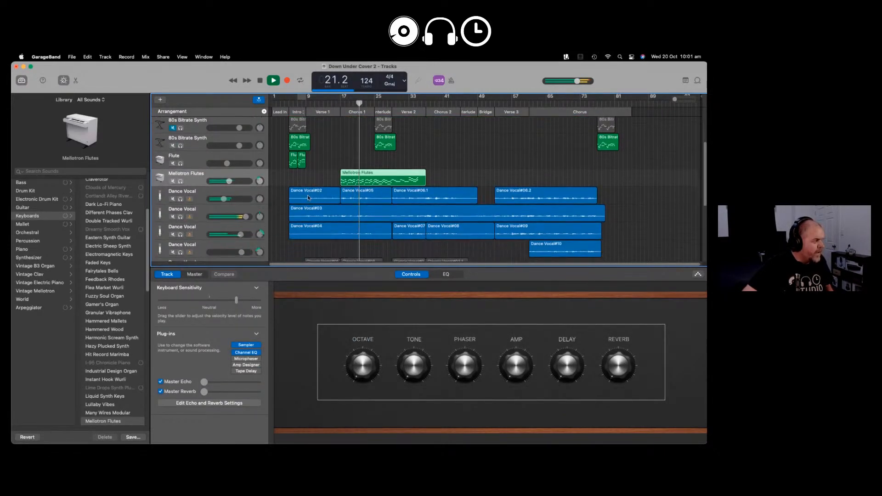
{"action": "scroll", "coordinate": [308, 194], "scroll_direction": "down", "scroll_amount": 2}
{"action": "scroll", "coordinate": [317, 193], "scroll_direction": "up", "scroll_amount": 4}
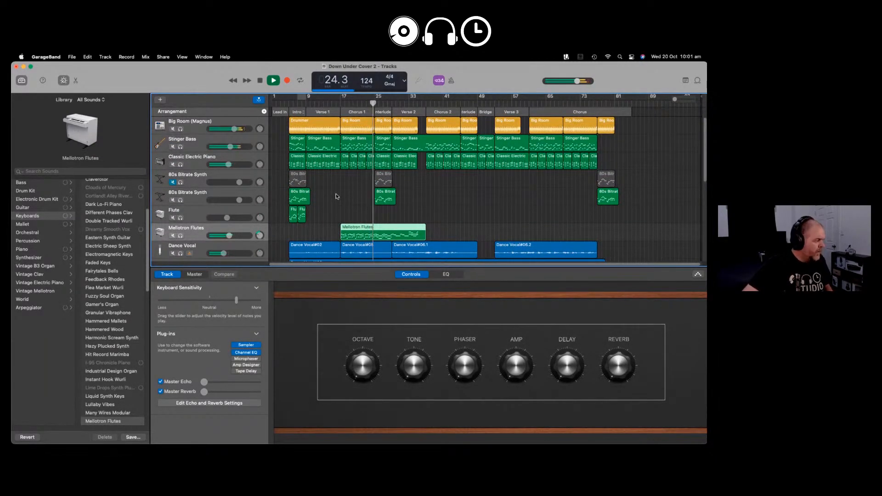
{"action": "scroll", "coordinate": [329, 189], "scroll_direction": "down", "scroll_amount": 1}
{"action": "scroll", "coordinate": [329, 189], "scroll_direction": "up", "scroll_amount": 1}
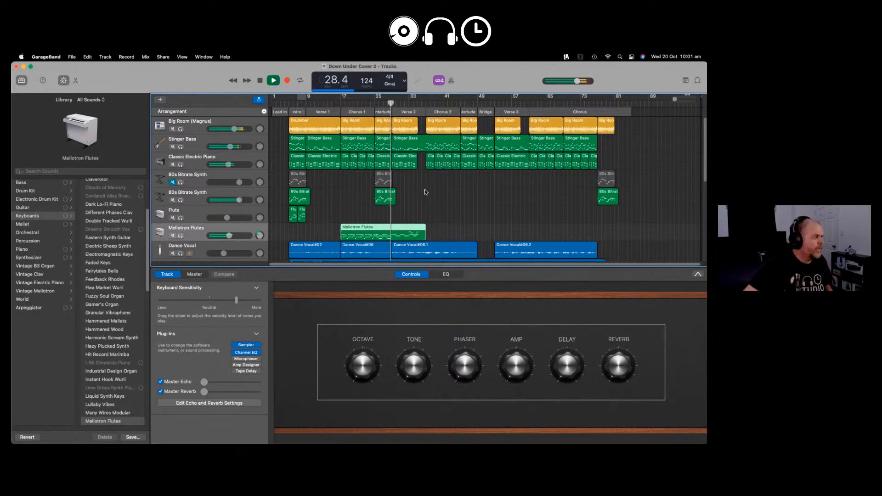
{"action": "scroll", "coordinate": [425, 192], "scroll_direction": "down", "scroll_amount": 5}
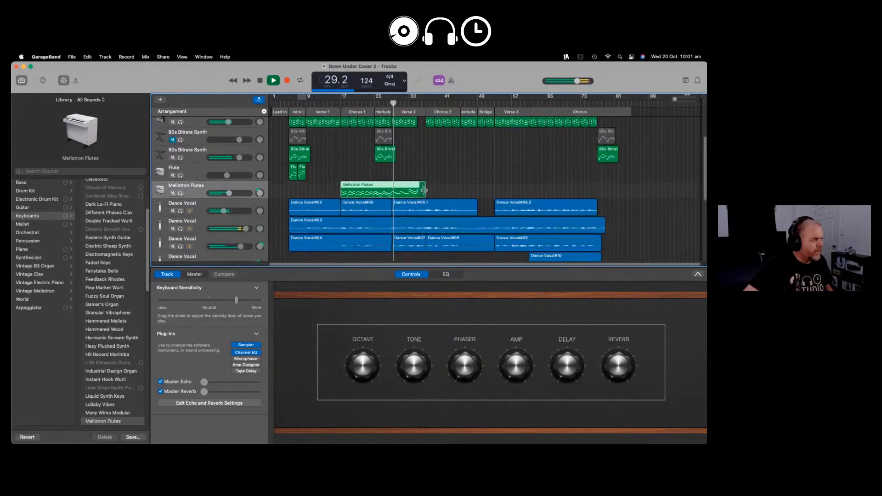
{"action": "scroll", "coordinate": [423, 192], "scroll_direction": "down", "scroll_amount": 3}
{"action": "scroll", "coordinate": [422, 193], "scroll_direction": "up", "scroll_amount": 2}
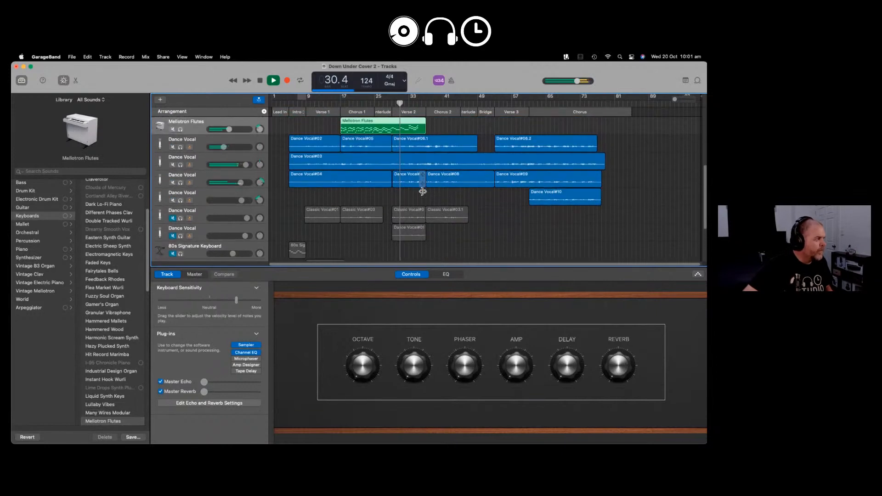
- Delete the two muted Dance Vocal tracks above the 80s Signature Keyboard track, along with their regions
{"action": "scroll", "coordinate": [421, 193], "scroll_direction": "down", "scroll_amount": 3}
{"action": "scroll", "coordinate": [421, 193], "scroll_direction": "up", "scroll_amount": 3}
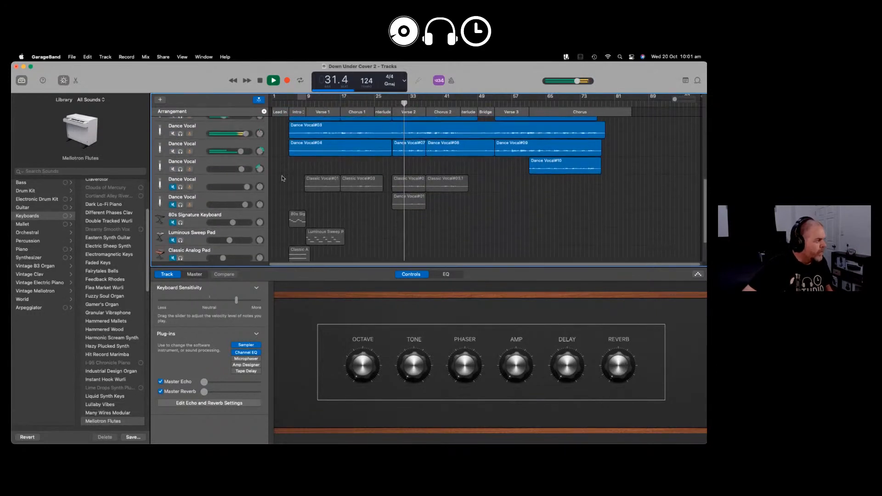
{"action": "right_click", "coordinate": [258, 178]}
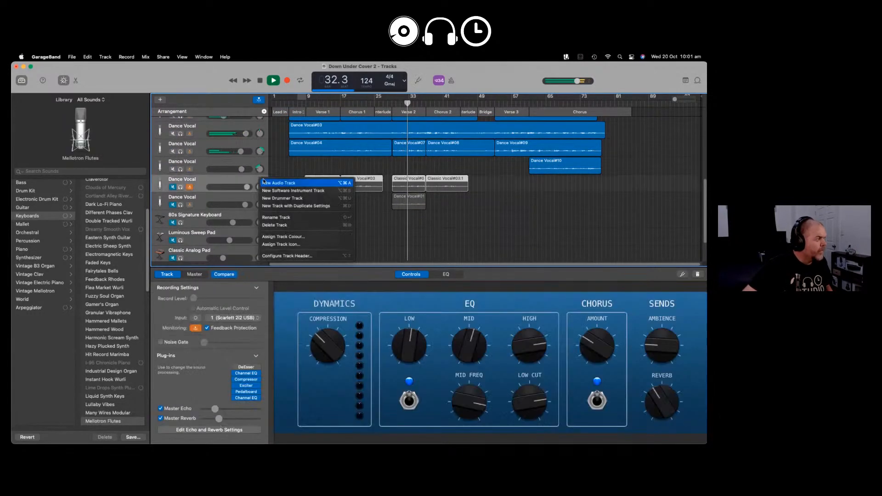
{"action": "left_click", "coordinate": [295, 224]}
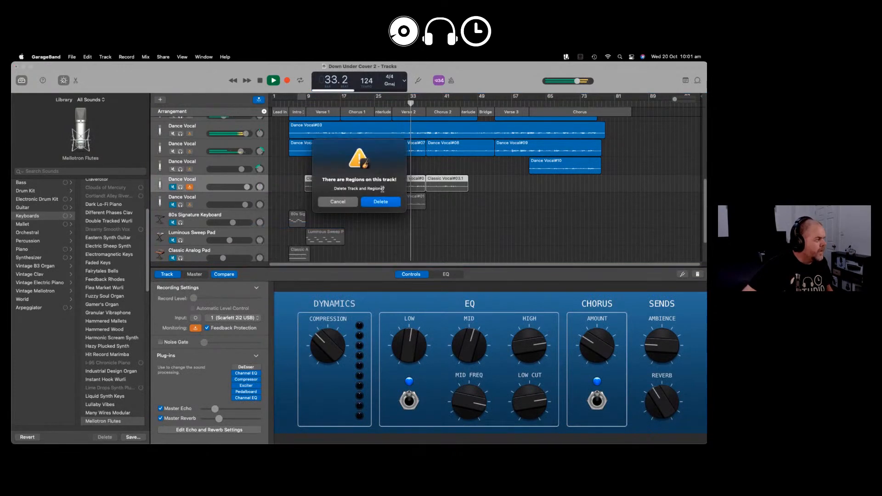
{"action": "left_click", "coordinate": [385, 201]}
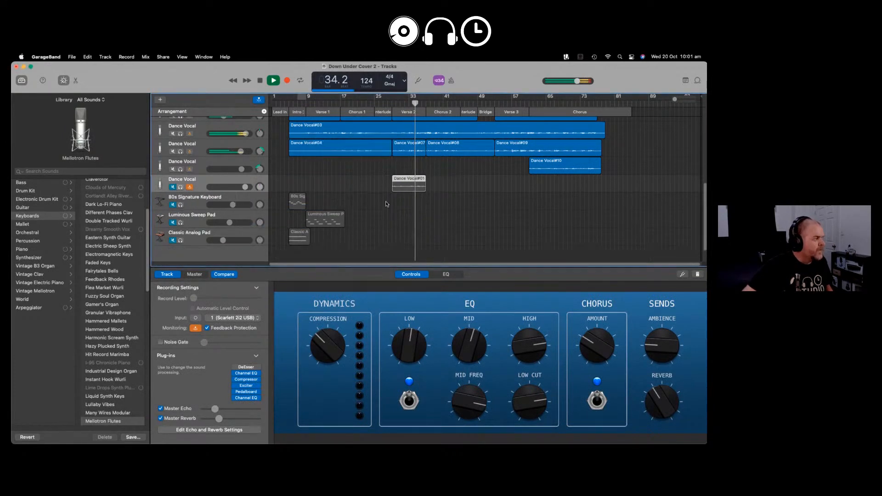
{"action": "right_click", "coordinate": [266, 180]}
{"action": "left_click", "coordinate": [282, 225]}
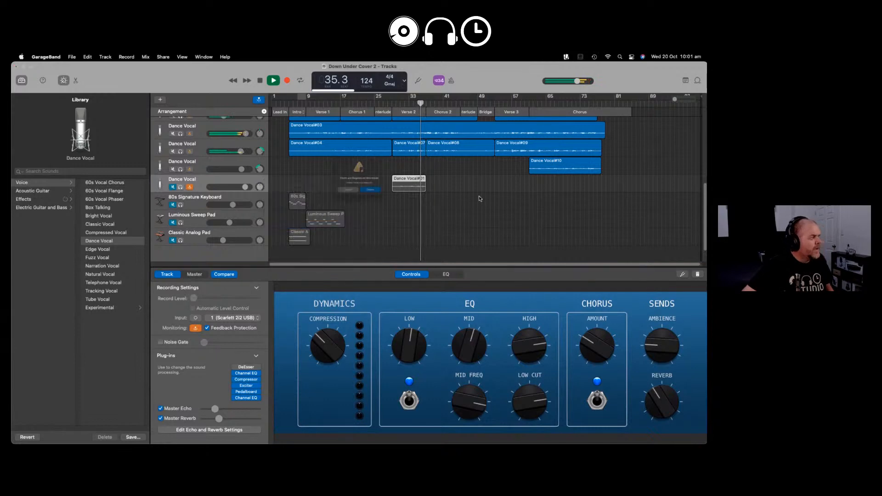
{"action": "left_click", "coordinate": [381, 201]}
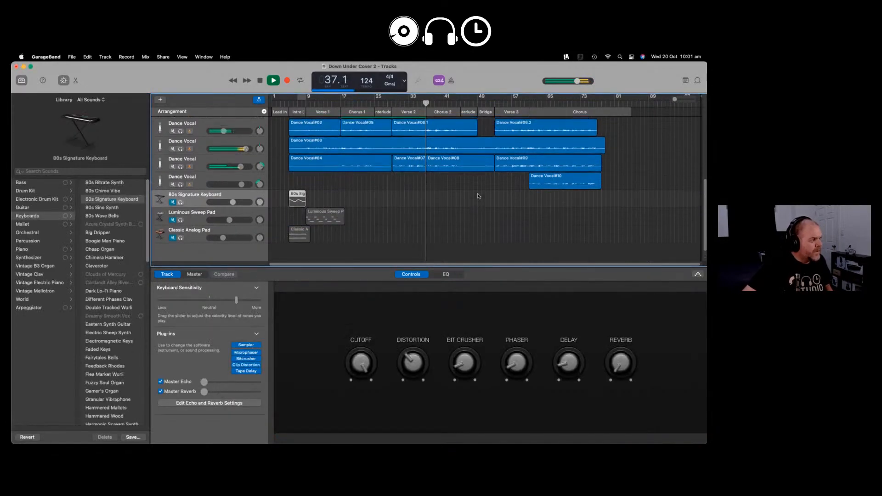
- Listen through Chorus 2 while checking which instrument and vocal regions play in it and the following interlude
{"action": "scroll", "coordinate": [478, 194], "scroll_direction": "up", "scroll_amount": 5}
{"action": "scroll", "coordinate": [479, 184], "scroll_direction": "down", "scroll_amount": 4}
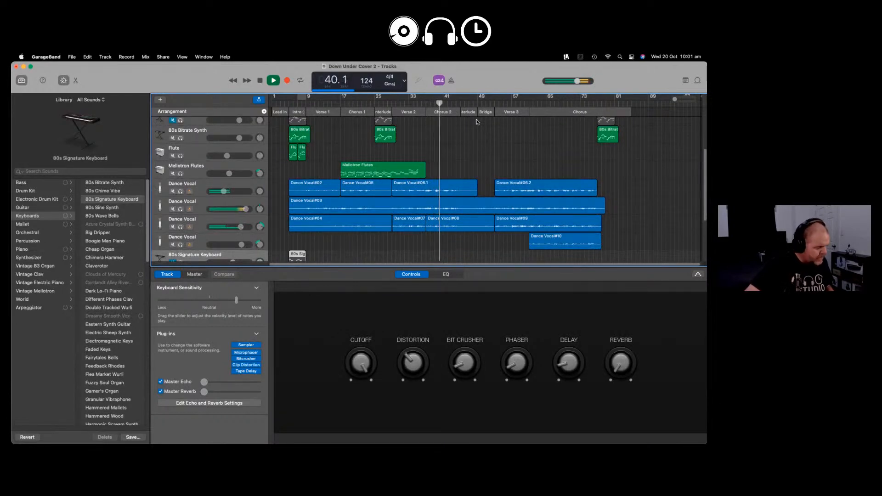
{"action": "scroll", "coordinate": [461, 157], "scroll_direction": "up", "scroll_amount": 4}
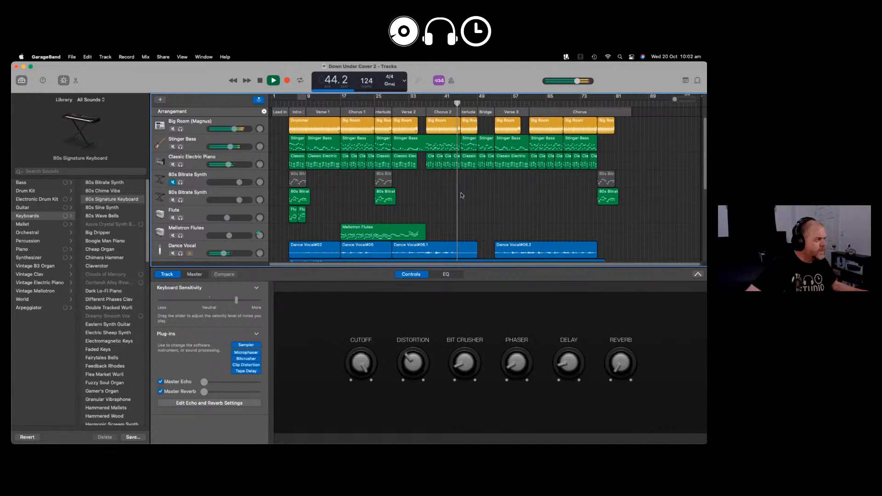
{"action": "scroll", "coordinate": [460, 195], "scroll_direction": "down", "scroll_amount": 2}
{"action": "scroll", "coordinate": [458, 195], "scroll_direction": "down", "scroll_amount": 4}
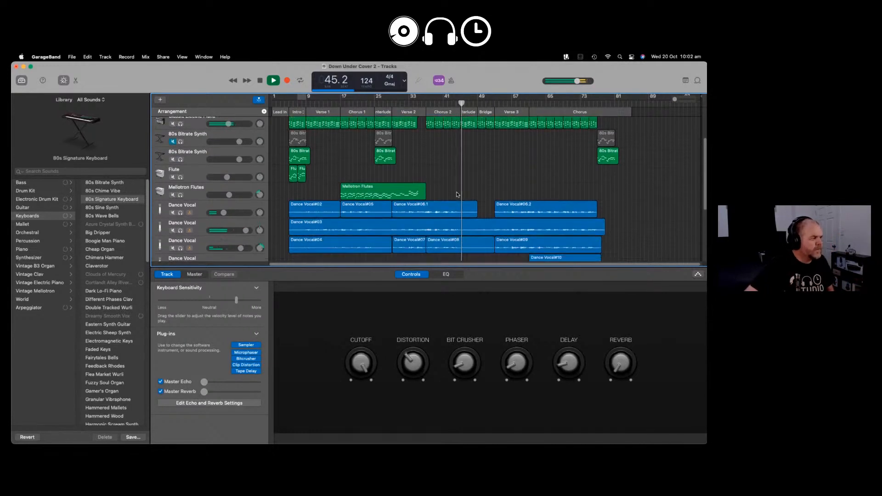
{"action": "scroll", "coordinate": [456, 192], "scroll_direction": "up", "scroll_amount": 2}
{"action": "scroll", "coordinate": [456, 192], "scroll_direction": "up", "scroll_amount": 3}
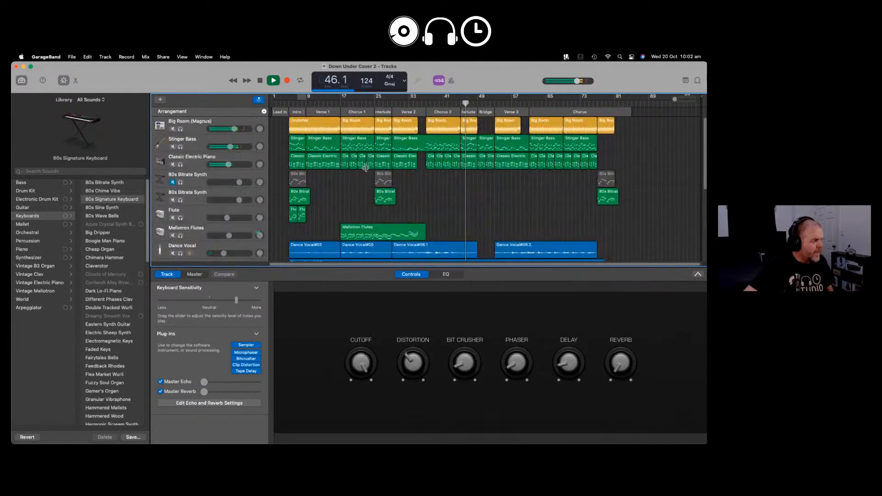
- Copy the Intro's Flute and unmuted 80s Bitrate Synth regions to bar 45, in the interlude before the Bridge, and play it back
{"action": "left_click", "coordinate": [301, 214]}
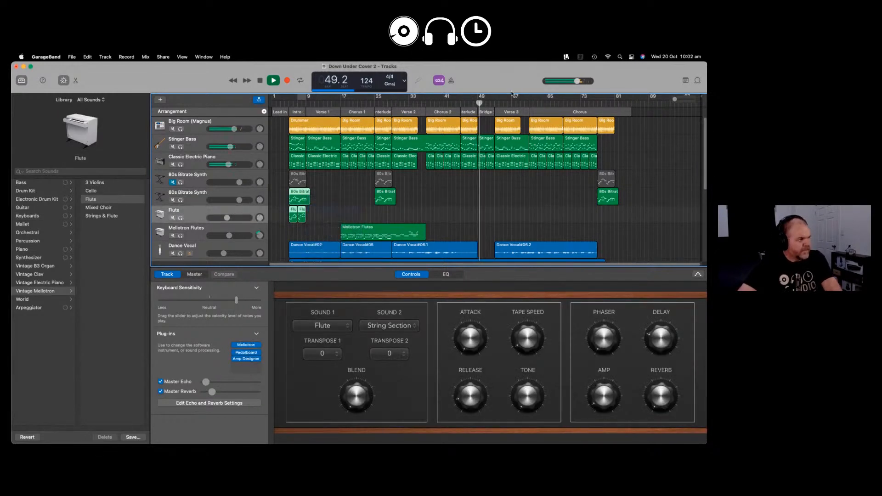
{"action": "key", "text": "space"}
{"action": "left_click_drag", "start_coordinate": [482, 104], "coordinate": [461, 102]}
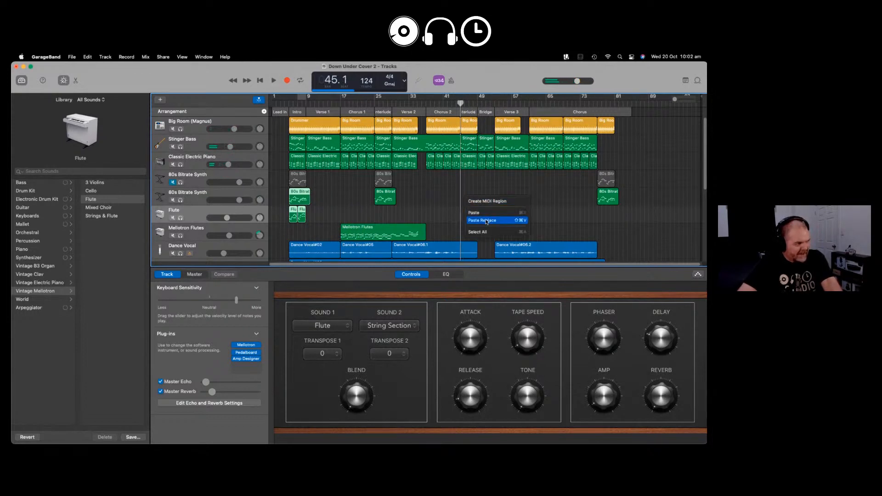
{"action": "key", "text": "super+v"}
{"action": "key", "text": "space"}
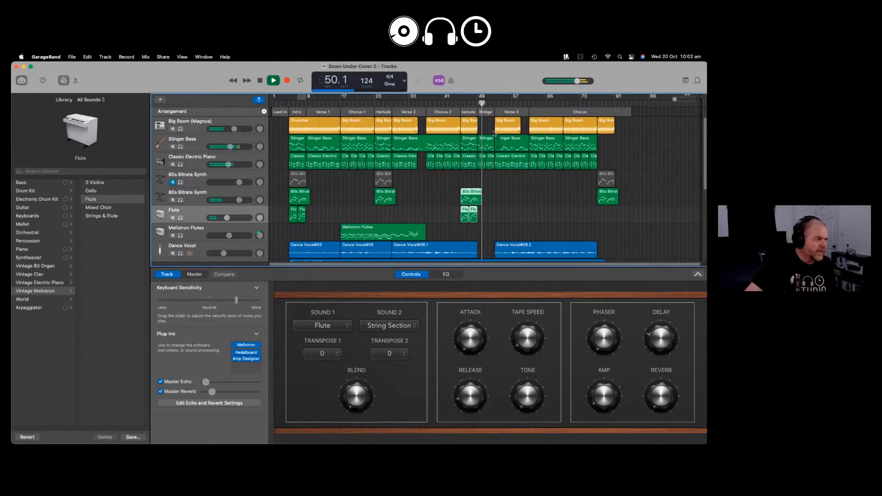
- Play from bar 49 through the Bridge into Verse 3 while looking over all the tracks
{"action": "left_click", "coordinate": [274, 81]}
{"action": "left_click_drag", "start_coordinate": [490, 103], "coordinate": [477, 100]}
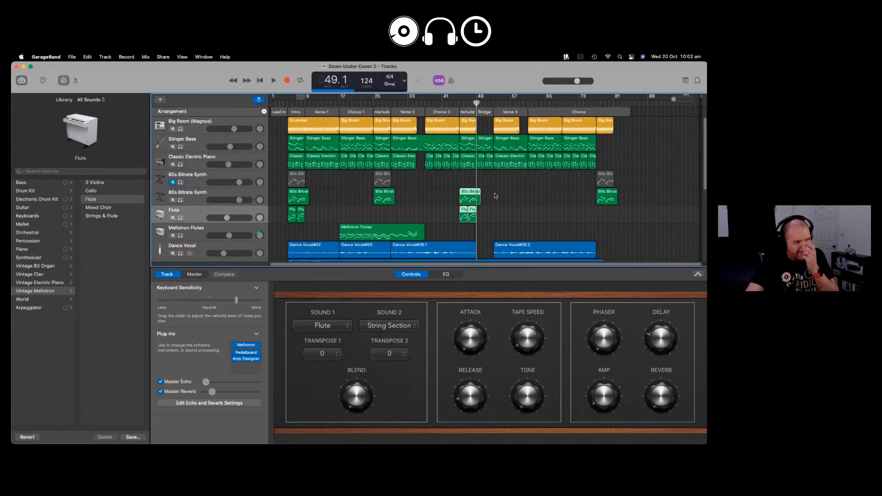
{"action": "scroll", "coordinate": [496, 196], "scroll_direction": "down", "scroll_amount": 3}
{"action": "scroll", "coordinate": [493, 197], "scroll_direction": "up", "scroll_amount": 3}
{"action": "key", "text": "space"}
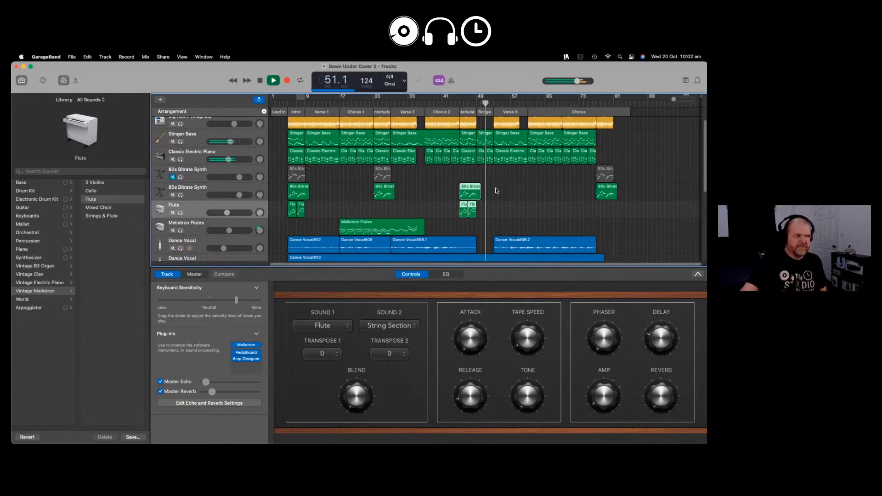
{"action": "scroll", "coordinate": [505, 186], "scroll_direction": "down", "scroll_amount": 6}
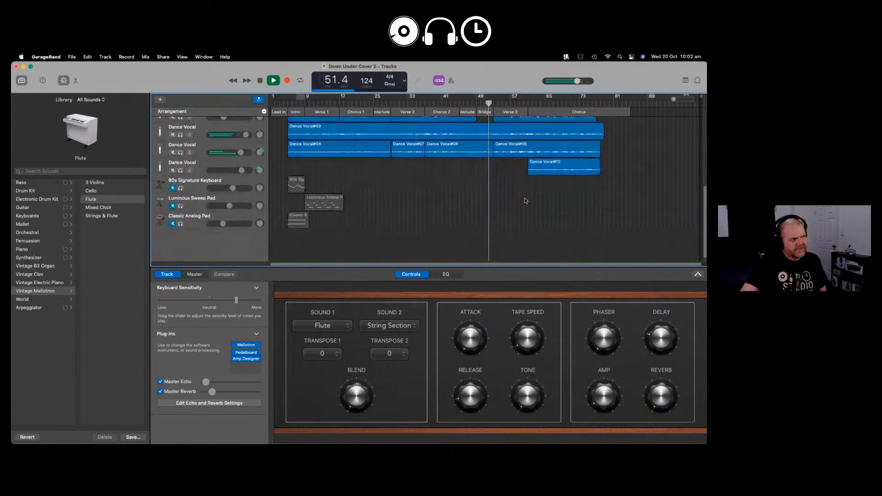
{"action": "scroll", "coordinate": [524, 186], "scroll_direction": "up", "scroll_amount": 6}
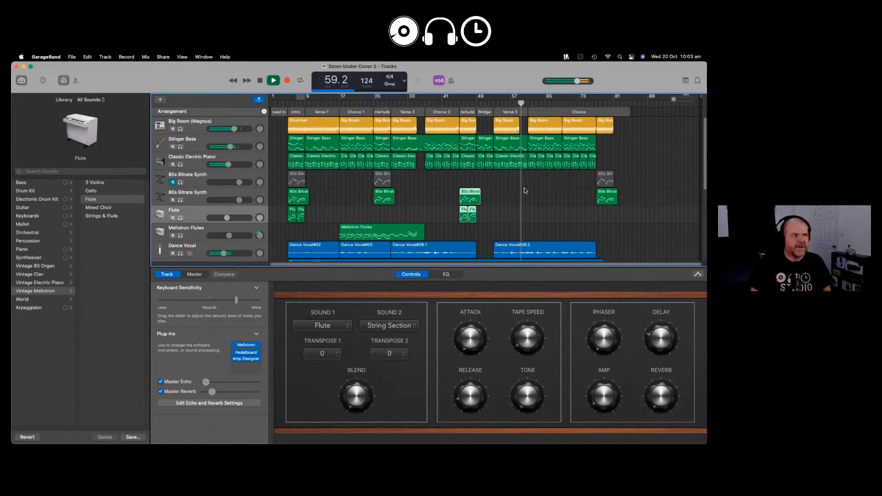
- Shorten the Stinger Bass region in Verse 3 to end with the drummer region, and play on through the Chorus
{"action": "left_click_drag", "start_coordinate": [526, 152], "coordinate": [519, 147]}
{"action": "left_click", "coordinate": [515, 104]}
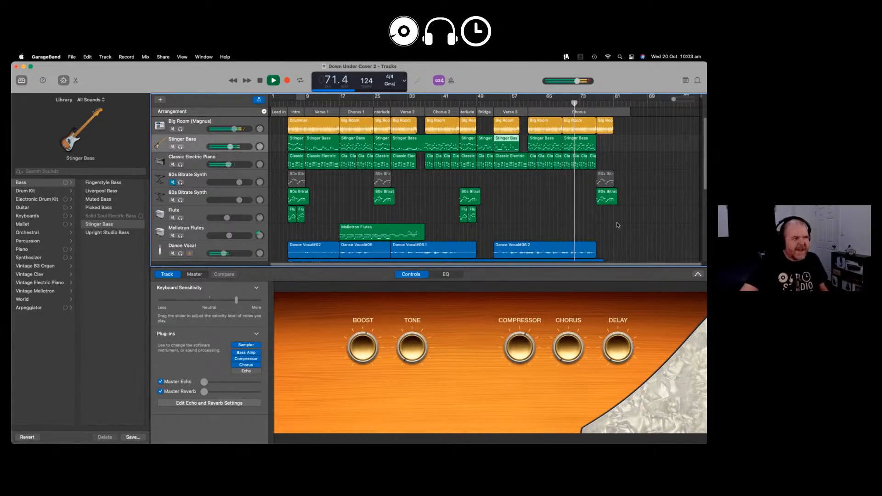
{"action": "scroll", "coordinate": [617, 225], "scroll_direction": "down", "scroll_amount": 5}
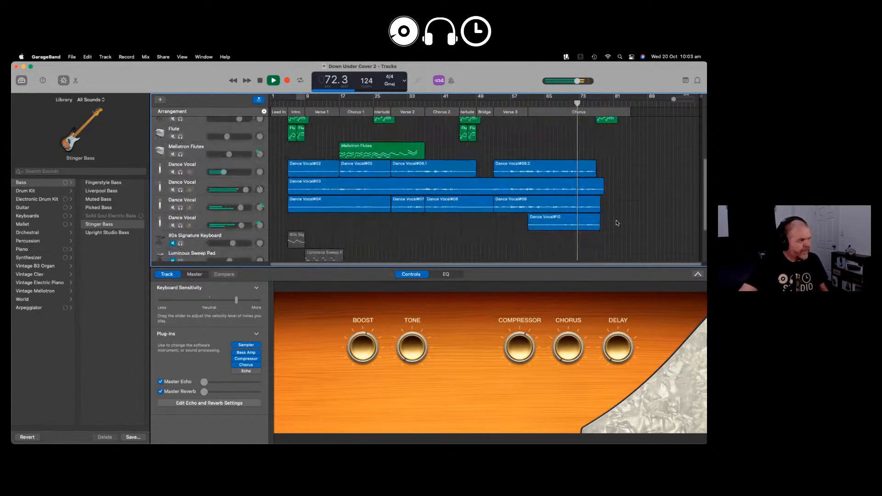
{"action": "scroll", "coordinate": [257, 217], "scroll_direction": "up", "scroll_amount": 1}
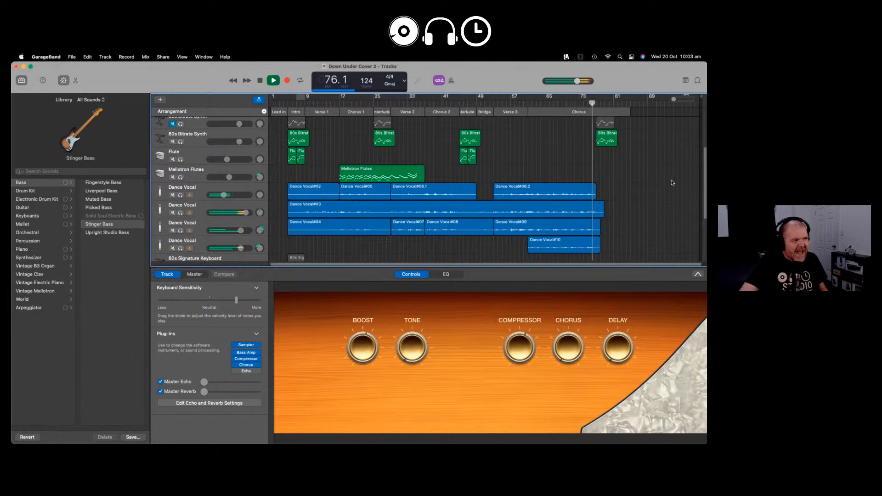
{"action": "scroll", "coordinate": [672, 183], "scroll_direction": "up", "scroll_amount": 3}
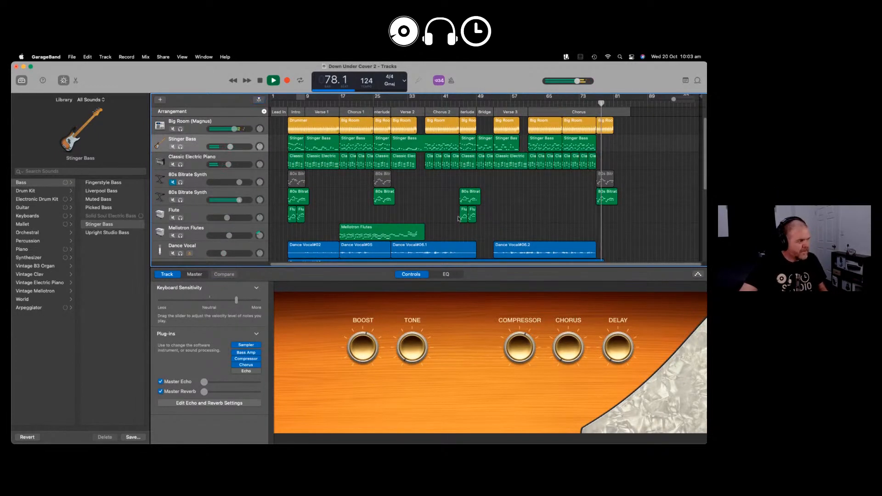
- Copy the two Flute regions from the interlude before the Bridge and paste them on the Flute track at bar 77
{"action": "left_click_drag", "start_coordinate": [449, 208], "coordinate": [482, 219]}
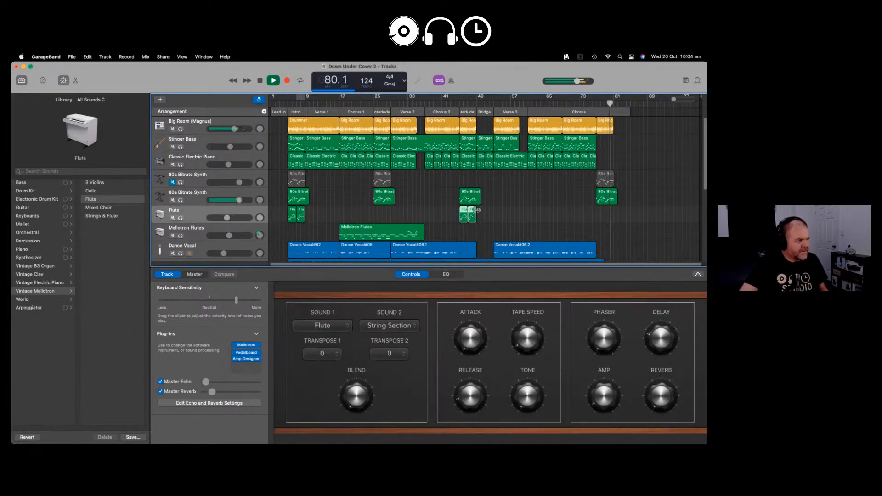
{"action": "right_click", "coordinate": [478, 210]}
{"action": "key", "text": "Escape"}
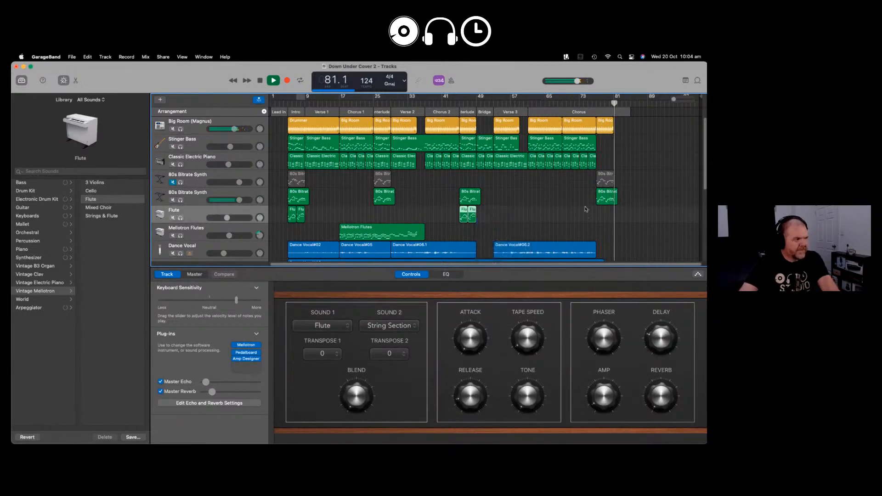
{"action": "left_click", "coordinate": [596, 103]}
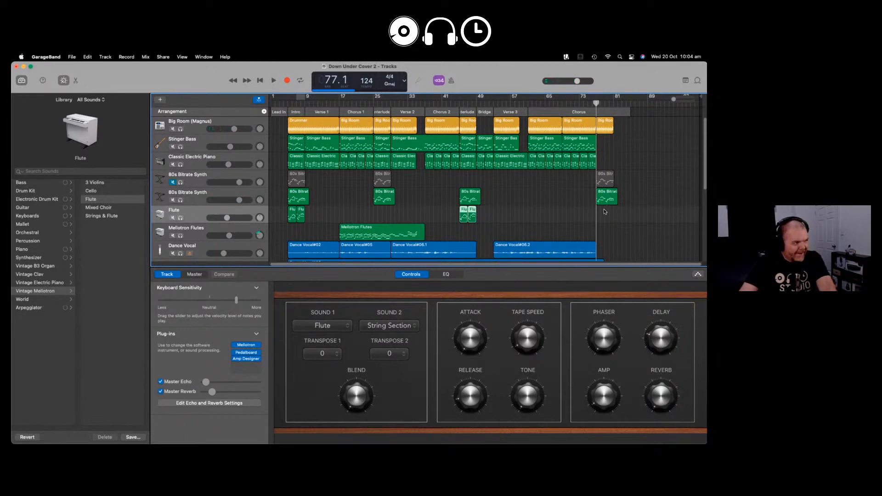
{"action": "left_click_drag", "start_coordinate": [673, 99], "coordinate": [682, 102]}
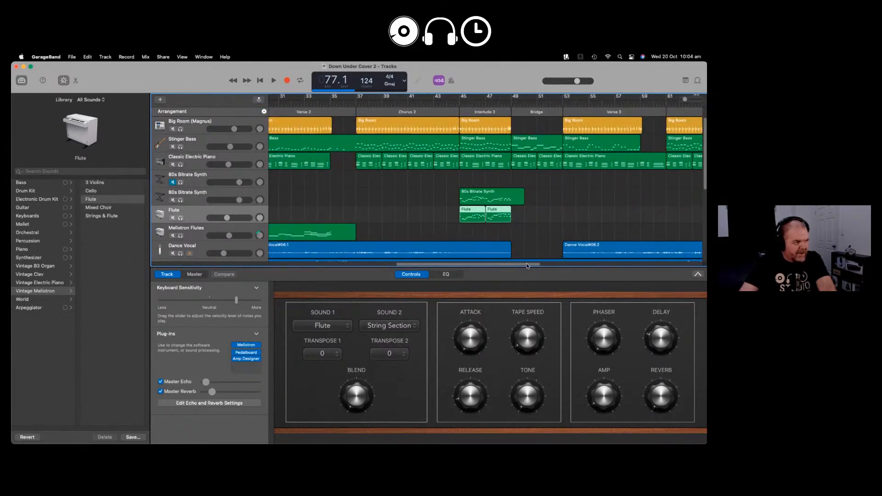
{"action": "scroll", "coordinate": [583, 221], "scroll_direction": "right", "scroll_amount": 10}
{"action": "right_click", "coordinate": [583, 220]}
{"action": "left_click", "coordinate": [607, 230]}
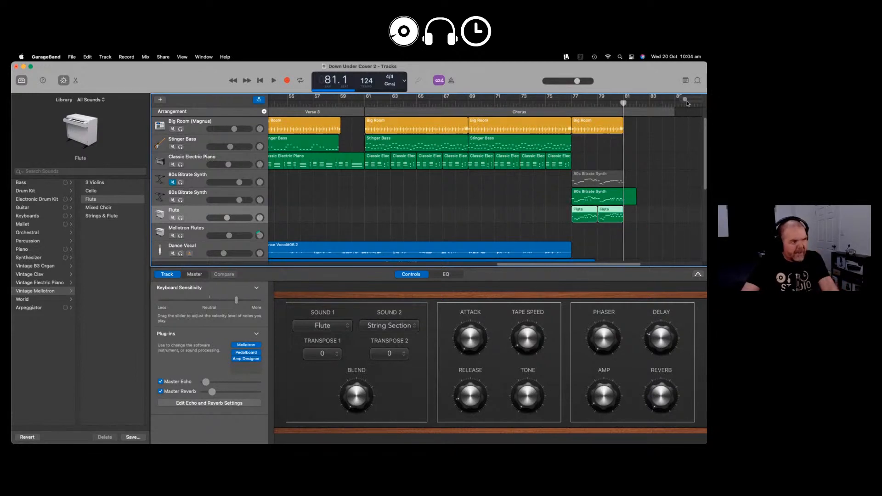
- Play the end of the Chorus from just before bar 77 to hear the pasted Flute regions
{"action": "left_click_drag", "start_coordinate": [685, 99], "coordinate": [674, 99]}
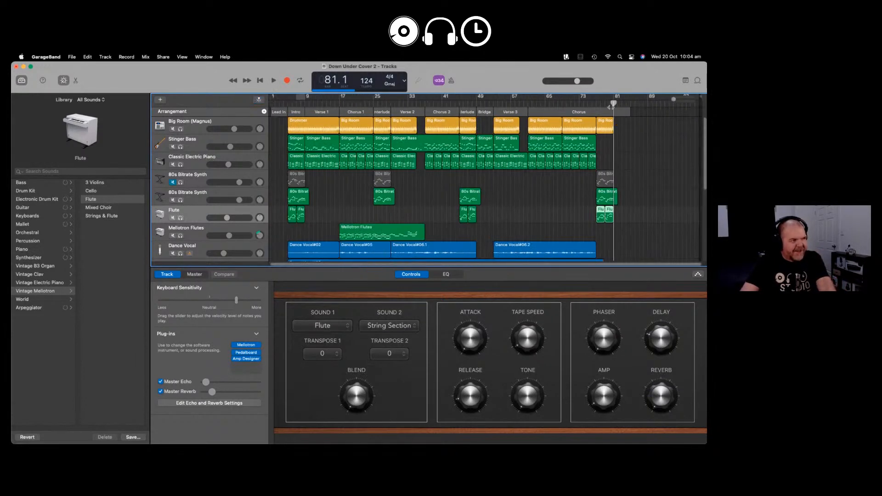
{"action": "left_click", "coordinate": [593, 102]}
{"action": "key", "text": "space"}
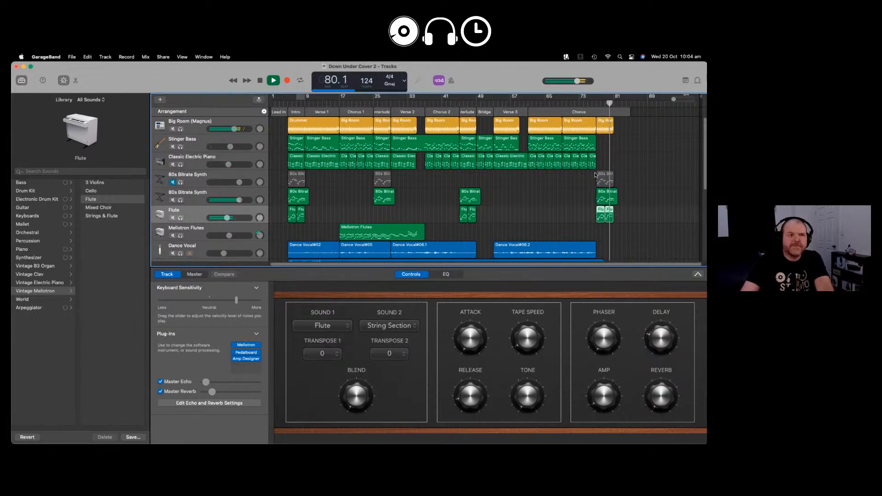
- Stop at the end of the song and play the transition from the interlude into the Bridge, starting around bar 48
{"action": "key", "text": "space"}
{"action": "scroll", "coordinate": [517, 193], "scroll_direction": "down", "scroll_amount": 5}
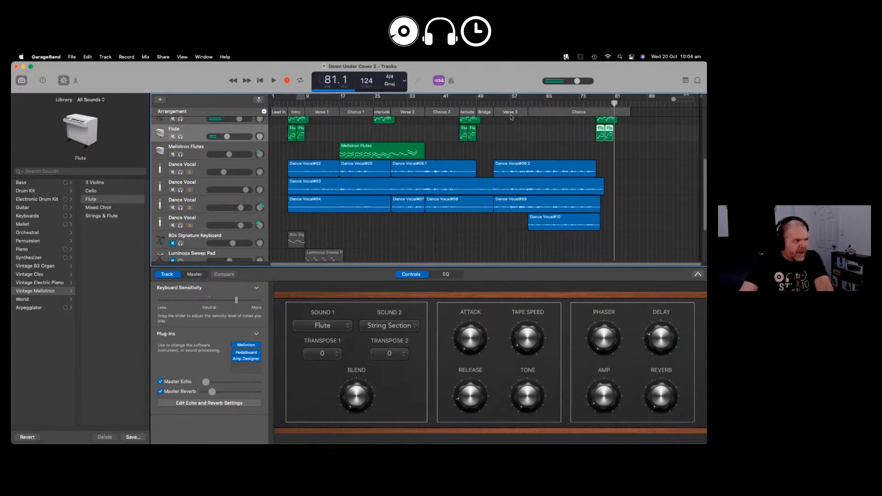
{"action": "scroll", "coordinate": [487, 129], "scroll_direction": "up", "scroll_amount": 3}
{"action": "scroll", "coordinate": [479, 101], "scroll_direction": "up", "scroll_amount": 3}
{"action": "left_click", "coordinate": [473, 100]}
{"action": "key", "text": "space"}
{"action": "scroll", "coordinate": [492, 163], "scroll_direction": "down", "scroll_amount": 1}
{"action": "scroll", "coordinate": [492, 163], "scroll_direction": "up", "scroll_amount": 1}
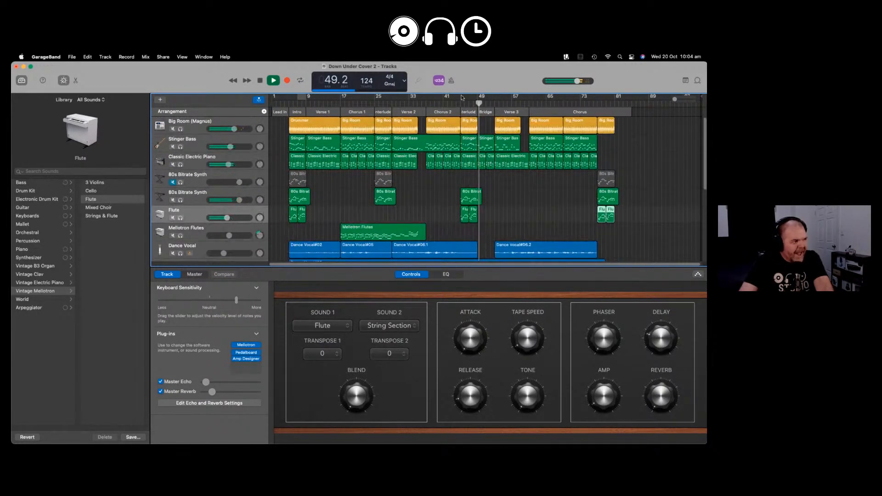
{"action": "left_click", "coordinate": [274, 81]}
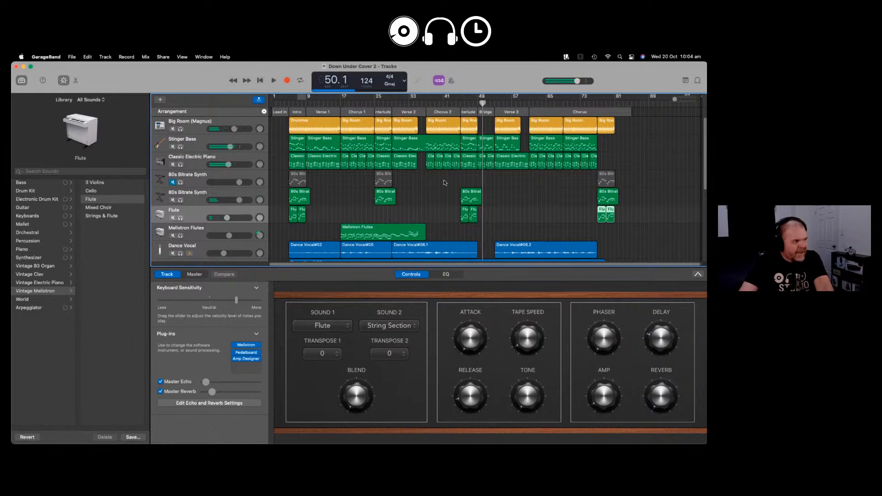
- Delete the two Classic Electric Piano regions in the Bridge
{"action": "right_click", "coordinate": [491, 161]}
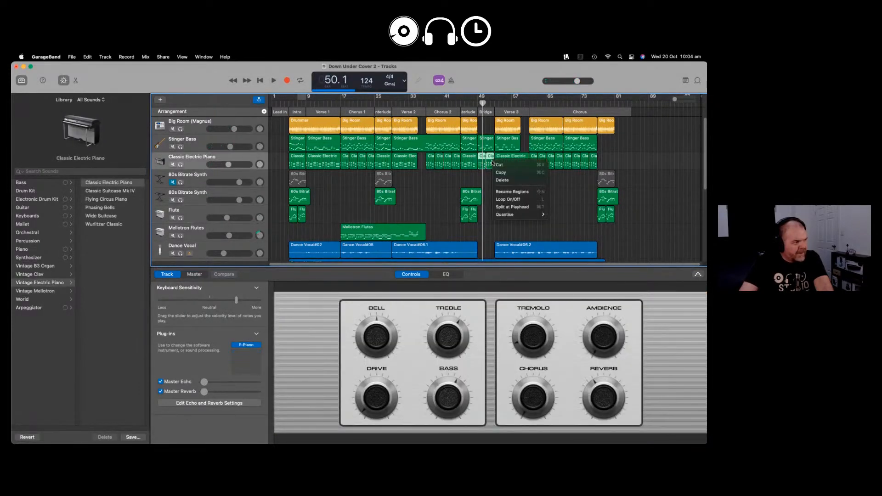
{"action": "left_click", "coordinate": [502, 180]}
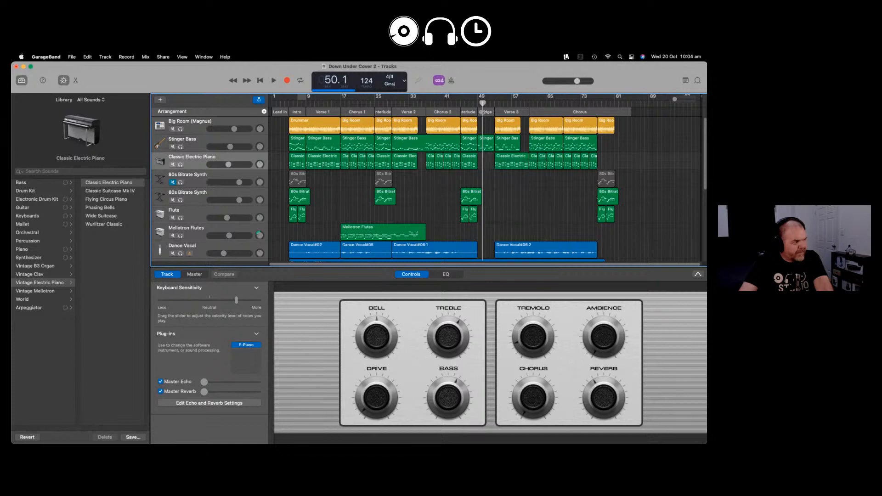
{"action": "left_click", "coordinate": [485, 147]}
- Duplicate the lowest Dance Vocal track twice to get two empty vocal tracks with the same settings
{"action": "scroll", "coordinate": [483, 165], "scroll_direction": "down", "scroll_amount": 3}
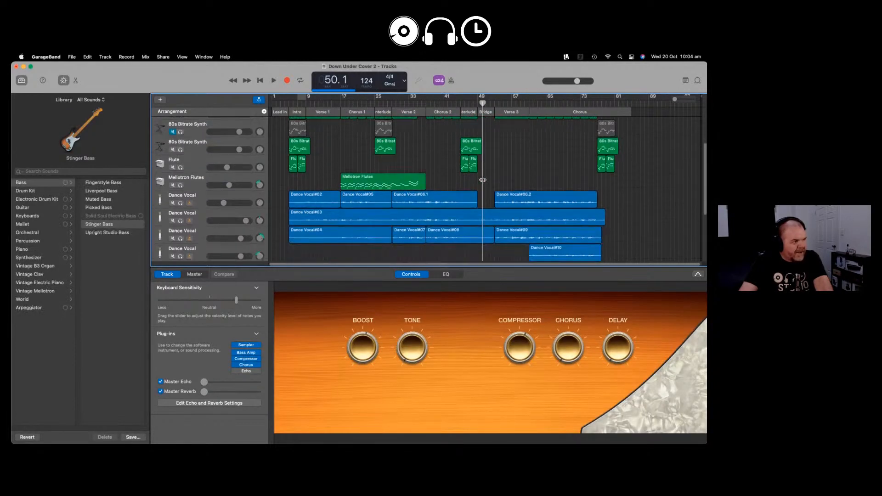
{"action": "scroll", "coordinate": [482, 180], "scroll_direction": "down", "scroll_amount": 3}
{"action": "left_click", "coordinate": [263, 205]}
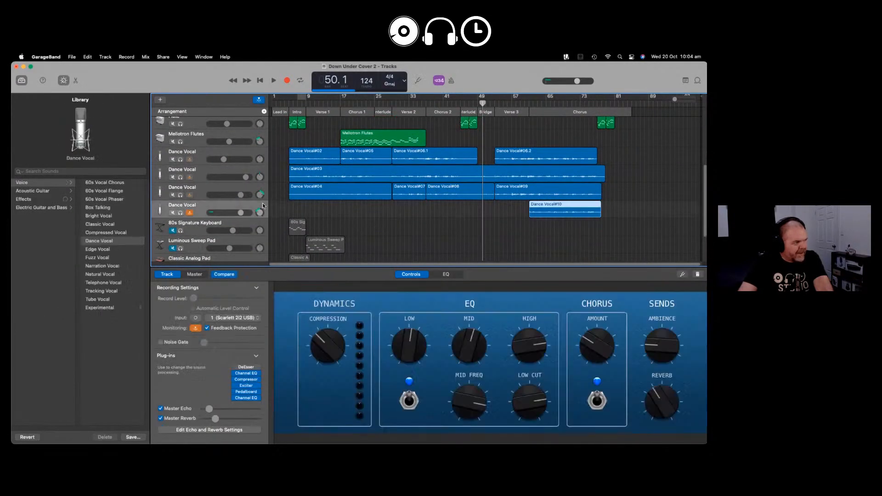
{"action": "key", "text": "super+d"}
{"action": "key", "text": "super+d"}
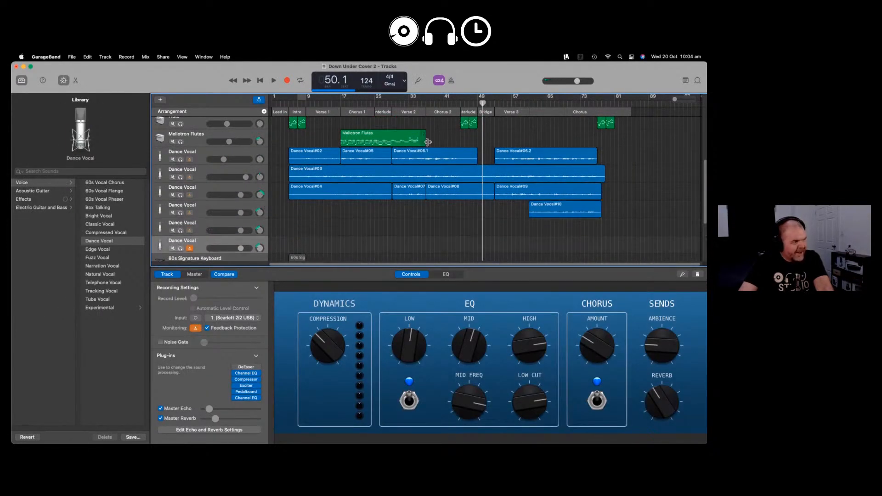
- Try recording a Bridge vocal on the lowest Dance Vocal track from bar 49 to just past the start of Verse 3
{"action": "left_click_drag", "start_coordinate": [482, 103], "coordinate": [477, 102]}
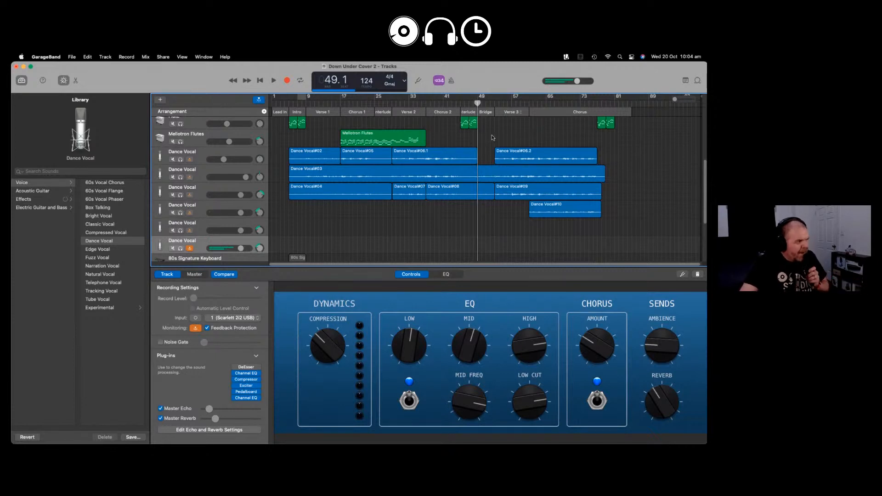
{"action": "left_click", "coordinate": [286, 81]}
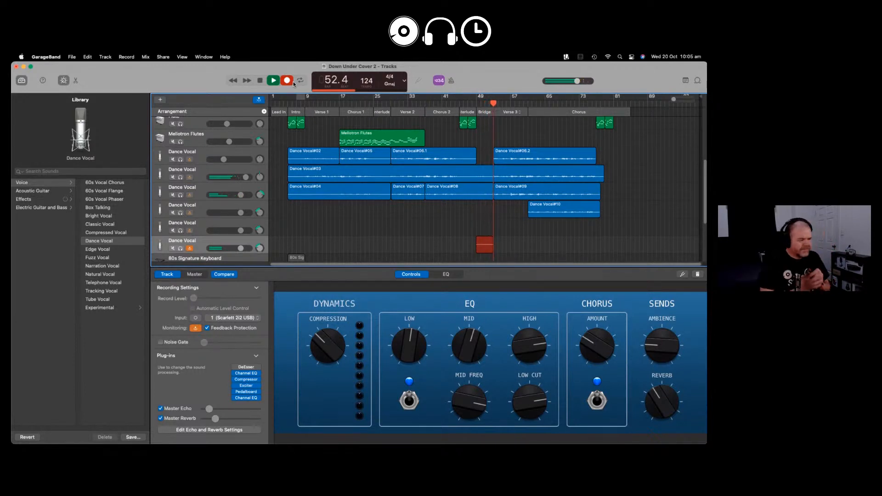
{"action": "key", "text": "space"}
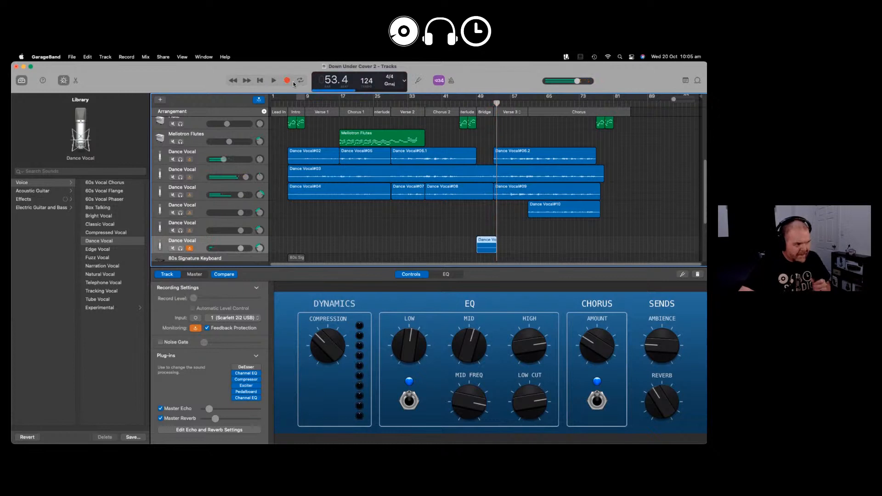
{"action": "scroll", "coordinate": [331, 232], "scroll_direction": "down", "scroll_amount": 3}
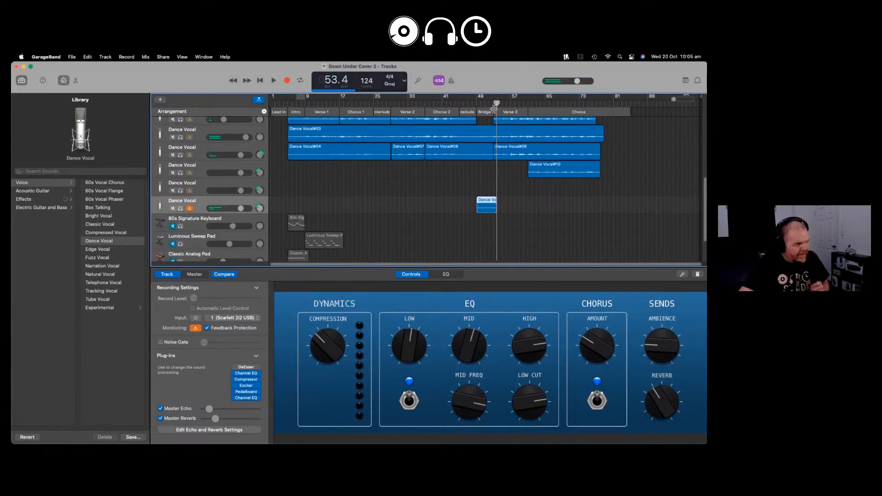
- Try a second Bridge vocal take over the first one from bar 49, and undo the recordings on that track
{"action": "key", "text": "comma"}
{"action": "key", "text": "comma"}
{"action": "key", "text": "comma"}
{"action": "key", "text": "comma"}
{"action": "key", "text": "comma"}
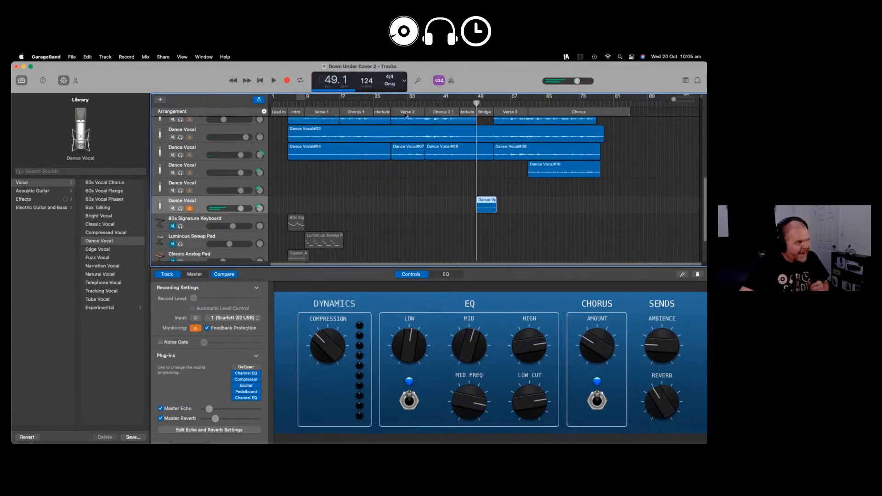
{"action": "left_click", "coordinate": [287, 82]}
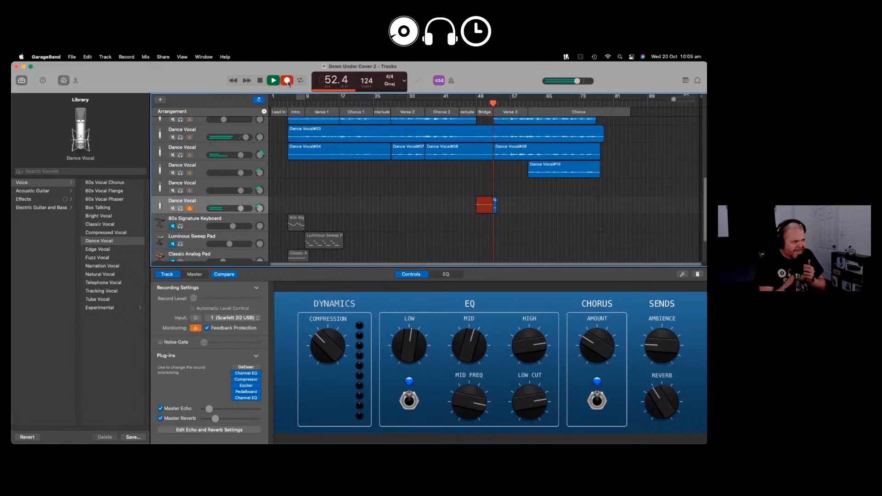
{"action": "left_click", "coordinate": [288, 81]}
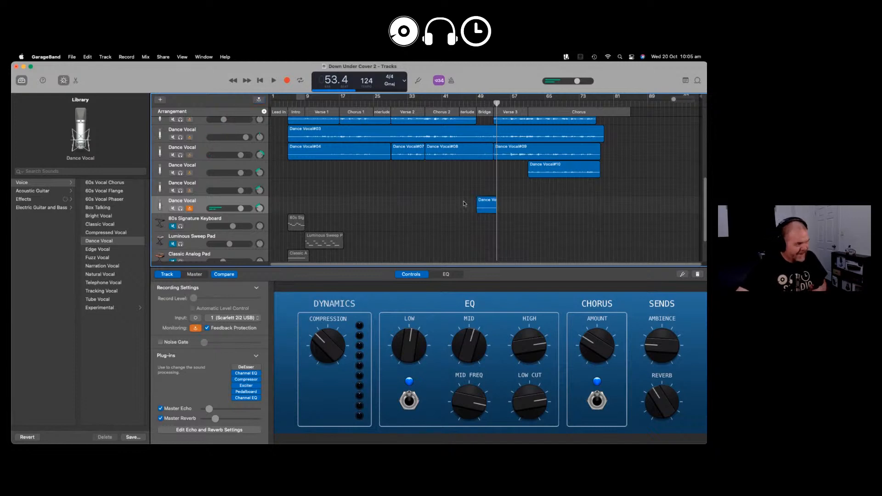
{"action": "key", "text": "super+z"}
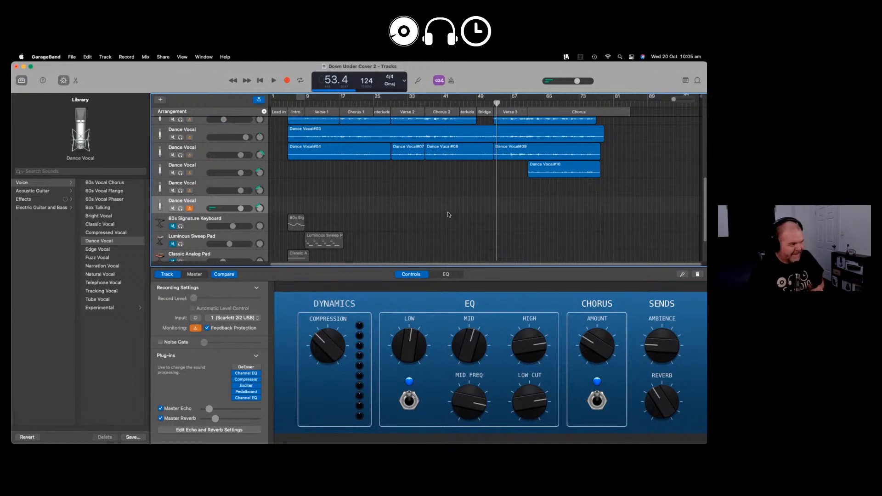
- Record a new Bridge vocal on the lowest Dance Vocal track from bar 49 to about bar 54
{"action": "left_click_drag", "start_coordinate": [496, 106], "coordinate": [475, 104]}
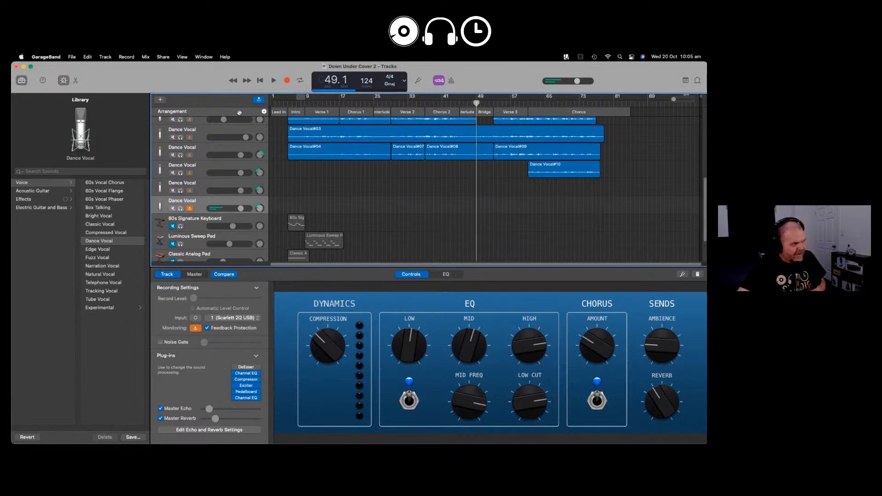
{"action": "left_click", "coordinate": [288, 83]}
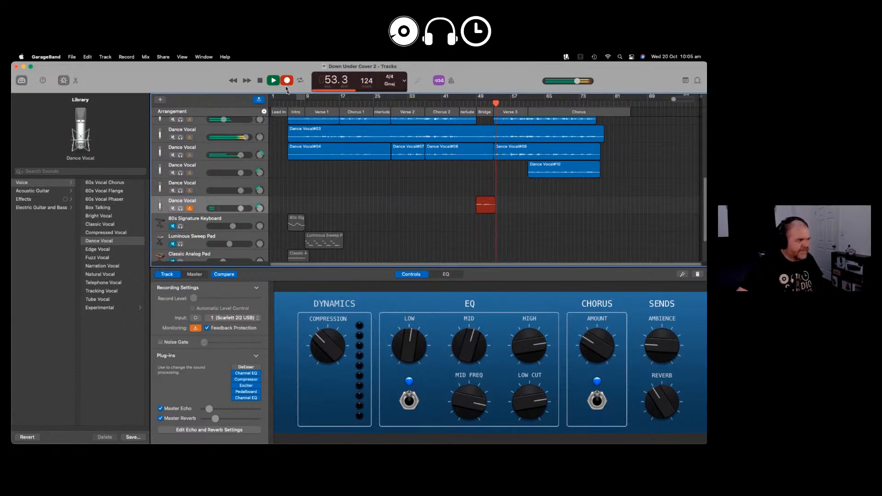
{"action": "key", "text": "space"}
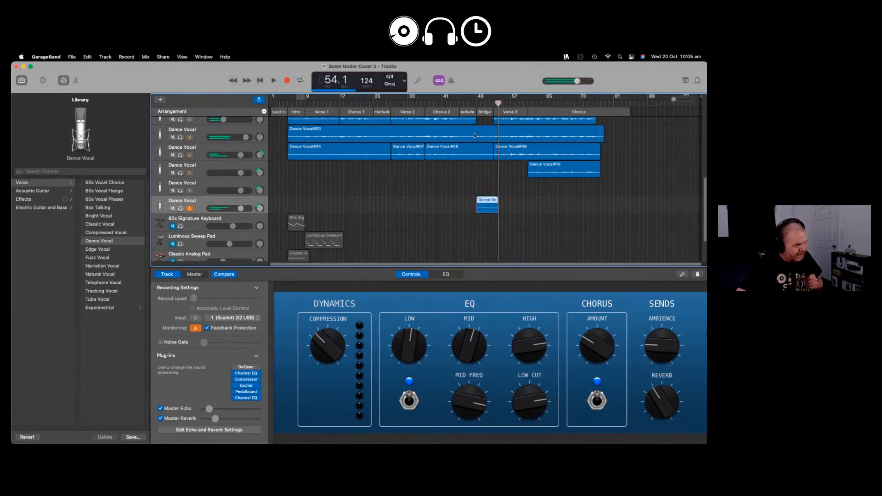
- Record a second Bridge vocal from bar 49 to about bar 53 on the empty Dance Vocal track directly above
{"action": "left_click", "coordinate": [264, 184]}
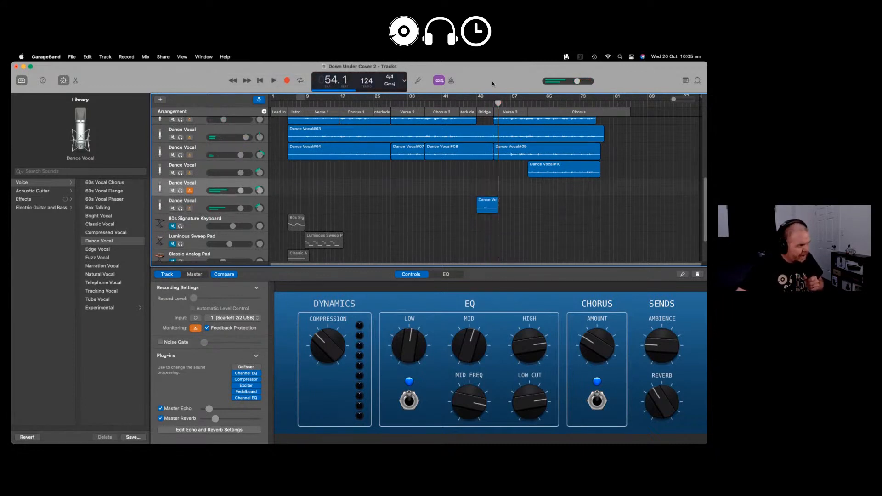
{"action": "key", "text": "comma"}
{"action": "key", "text": "comma"}
{"action": "key", "text": "comma"}
{"action": "key", "text": "comma"}
{"action": "key", "text": "comma"}
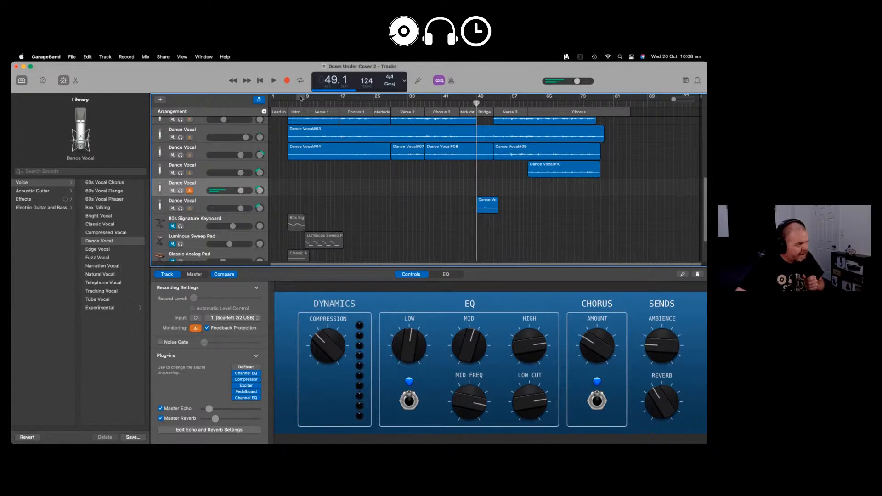
{"action": "left_click", "coordinate": [287, 81]}
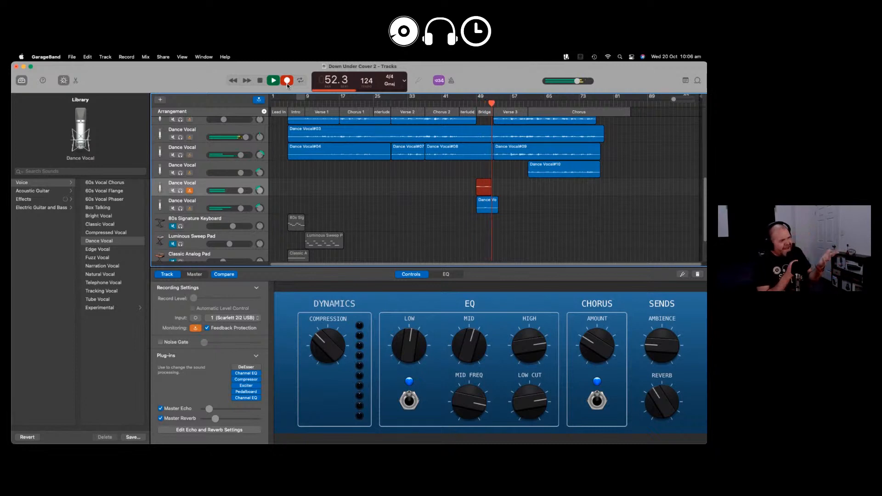
{"action": "key", "text": "space"}
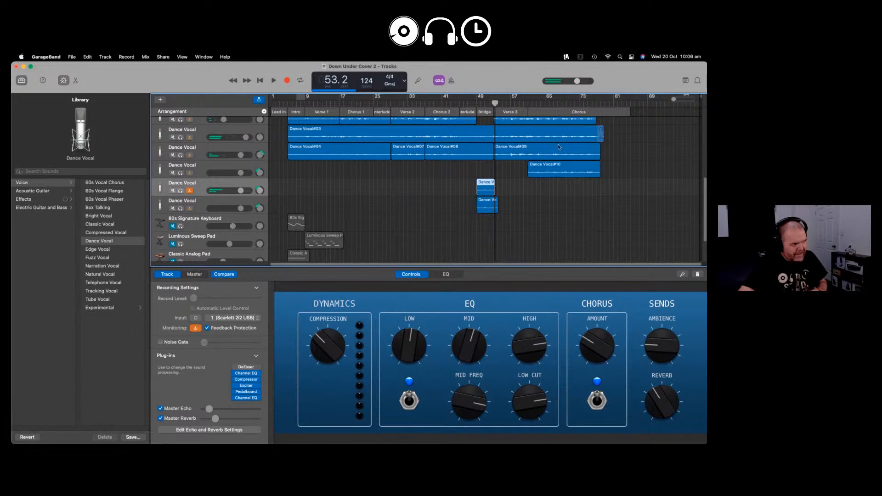
- Delete the Stinger Bass region in the Bridge
{"action": "scroll", "coordinate": [497, 149], "scroll_direction": "up", "scroll_amount": 8}
{"action": "left_click", "coordinate": [486, 145]}
{"action": "right_click", "coordinate": [487, 143]}
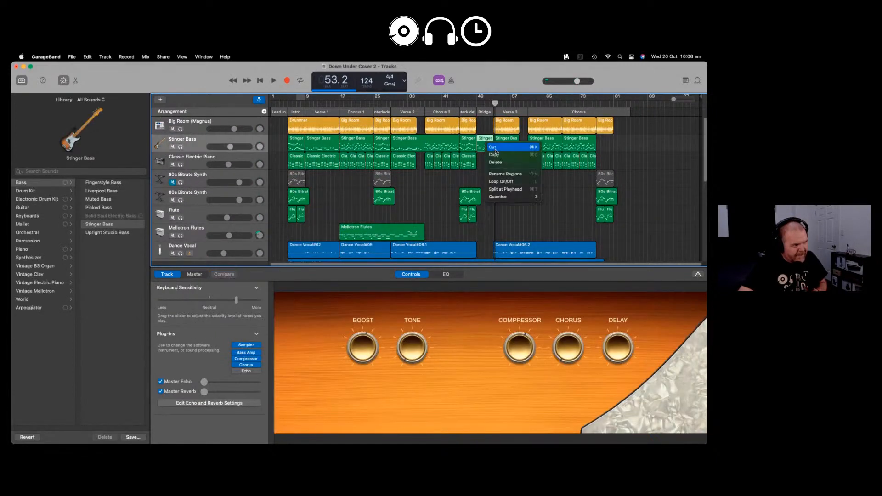
{"action": "left_click", "coordinate": [495, 162]}
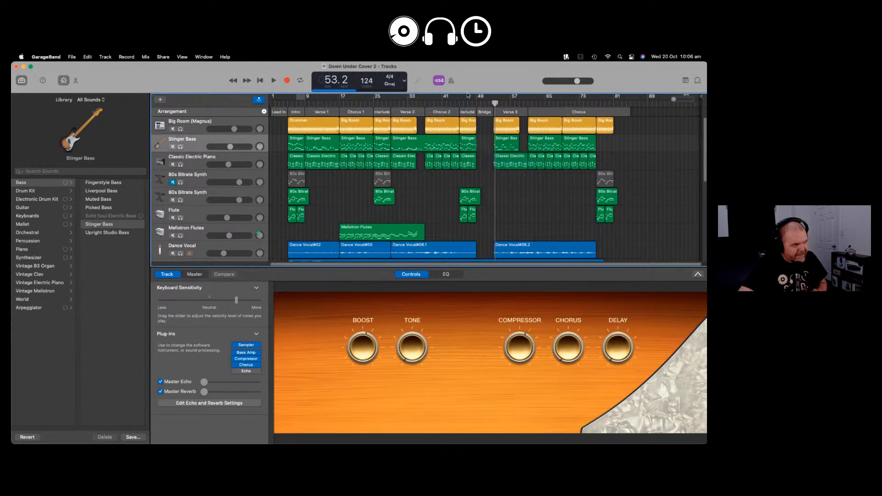
- Play from bar 48 through the Bridge into Verse 3 to check the two new vocal recordings
{"action": "left_click", "coordinate": [472, 102]}
{"action": "left_click", "coordinate": [272, 81]}
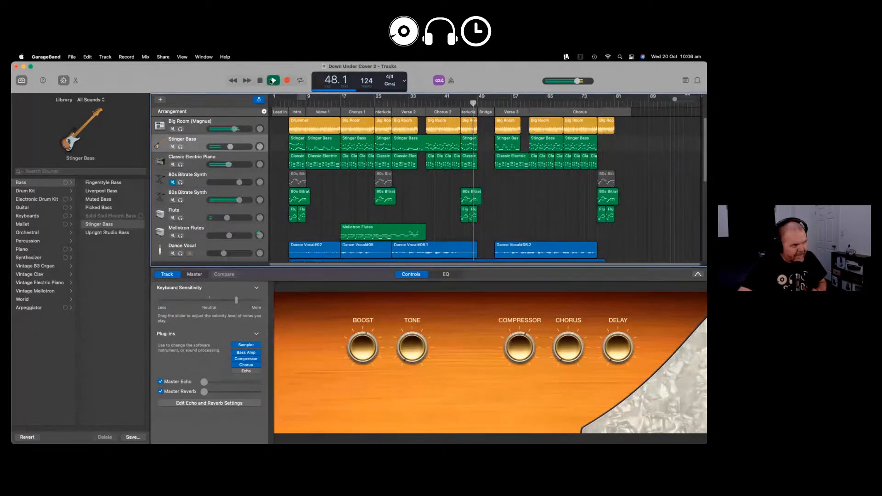
{"action": "scroll", "coordinate": [508, 177], "scroll_direction": "down", "scroll_amount": 5}
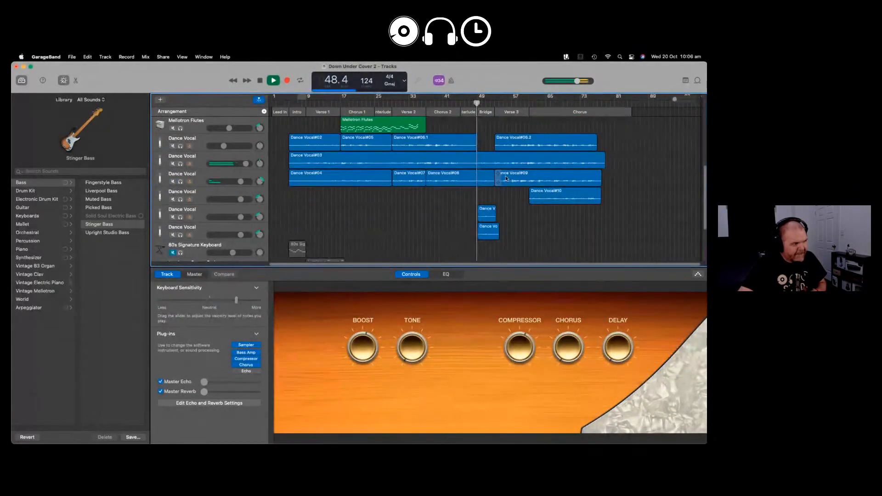
{"action": "scroll", "coordinate": [506, 178], "scroll_direction": "down", "scroll_amount": 1}
{"action": "scroll", "coordinate": [505, 183], "scroll_direction": "up", "scroll_amount": 3}
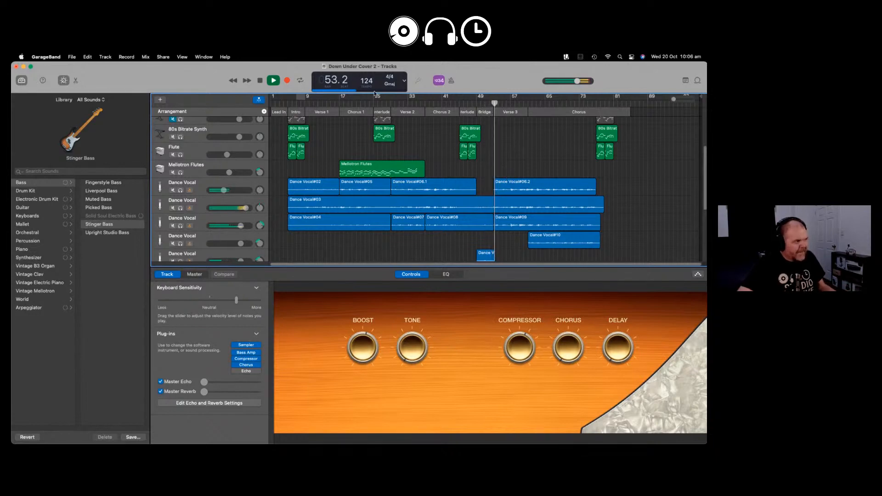
{"action": "left_click", "coordinate": [274, 81]}
{"action": "scroll", "coordinate": [425, 170], "scroll_direction": "up", "scroll_amount": 2}
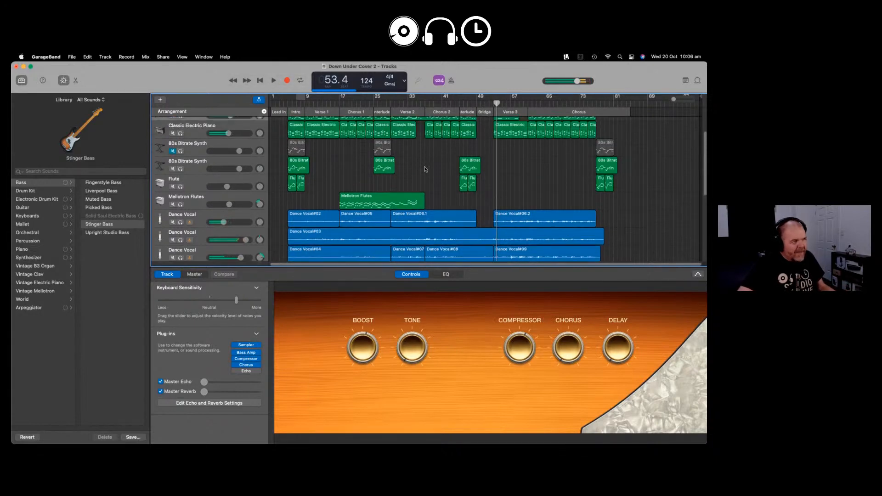
{"action": "scroll", "coordinate": [426, 170], "scroll_direction": "up", "scroll_amount": 3}
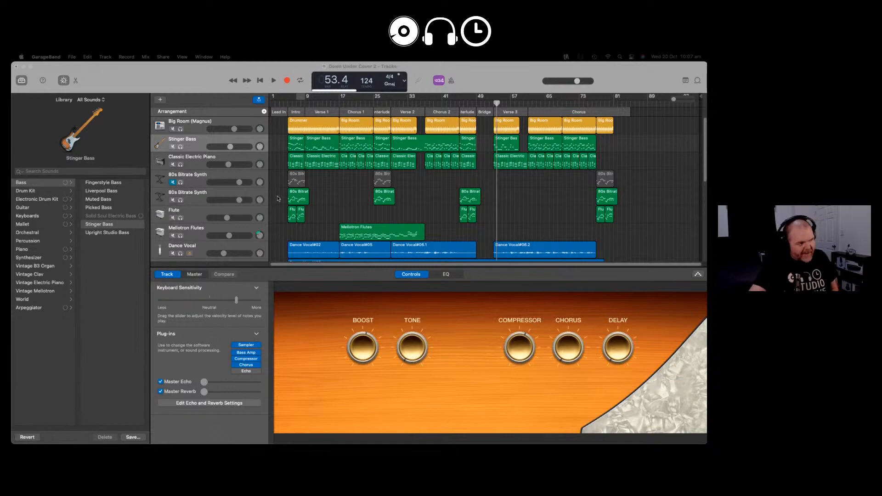
- Delete the muted 80s Bitrate Synth track together with its regions, and place the playhead at bar 4
{"action": "scroll", "coordinate": [293, 152], "scroll_direction": "down", "scroll_amount": 10}
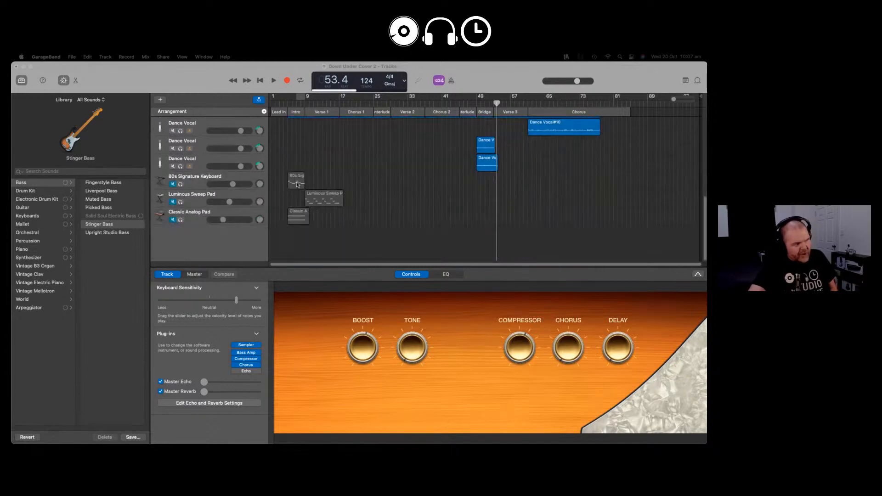
{"action": "scroll", "coordinate": [297, 183], "scroll_direction": "up", "scroll_amount": 10}
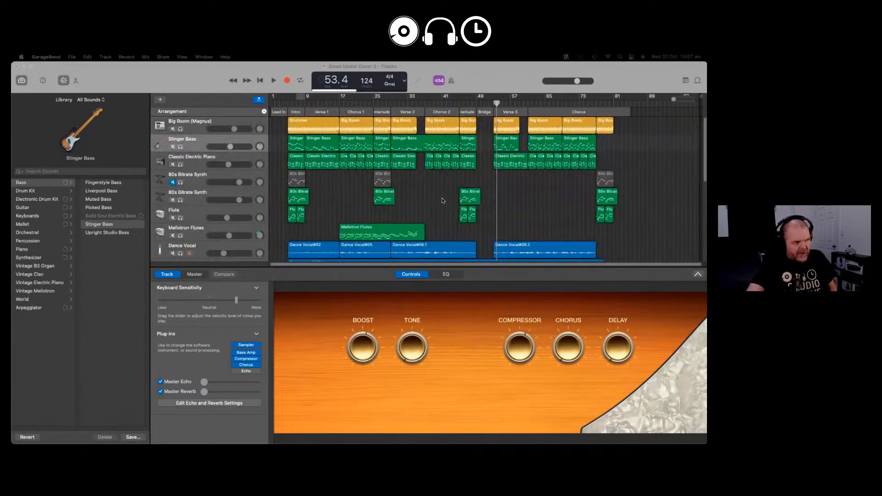
{"action": "left_click", "coordinate": [255, 176]}
{"action": "right_click", "coordinate": [255, 176]}
{"action": "left_click", "coordinate": [294, 221]}
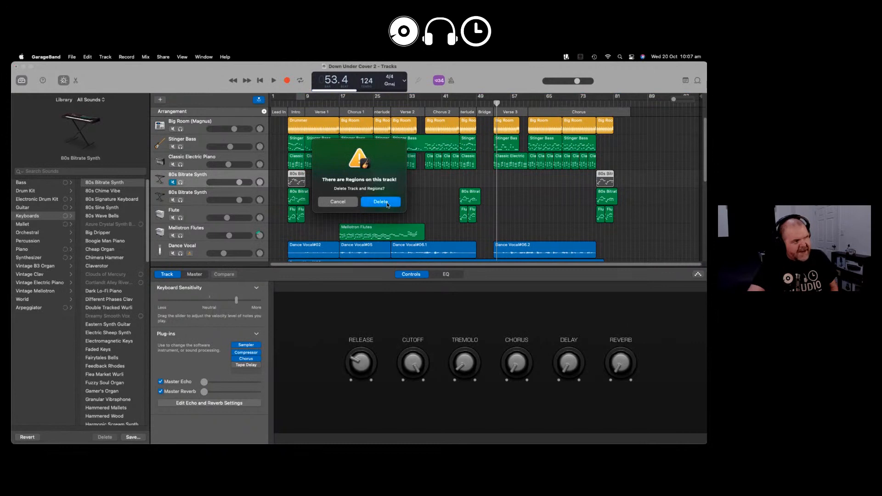
{"action": "left_click", "coordinate": [381, 202]}
{"action": "left_click", "coordinate": [285, 103]}
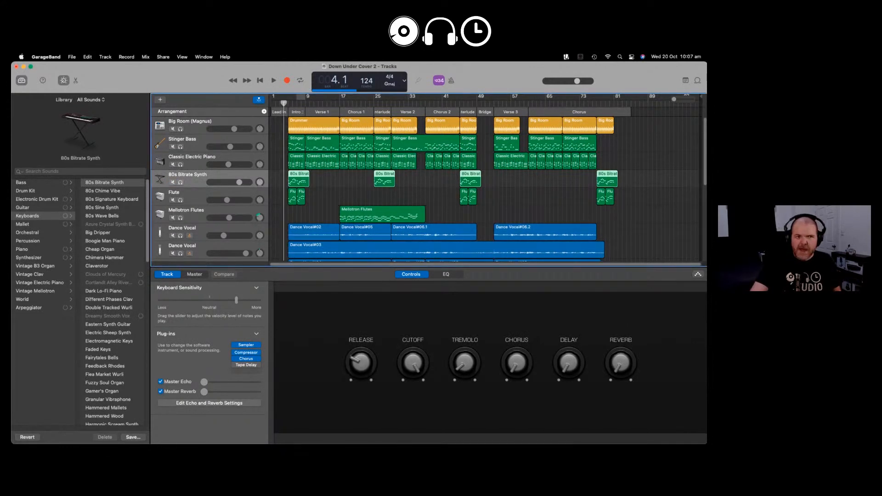